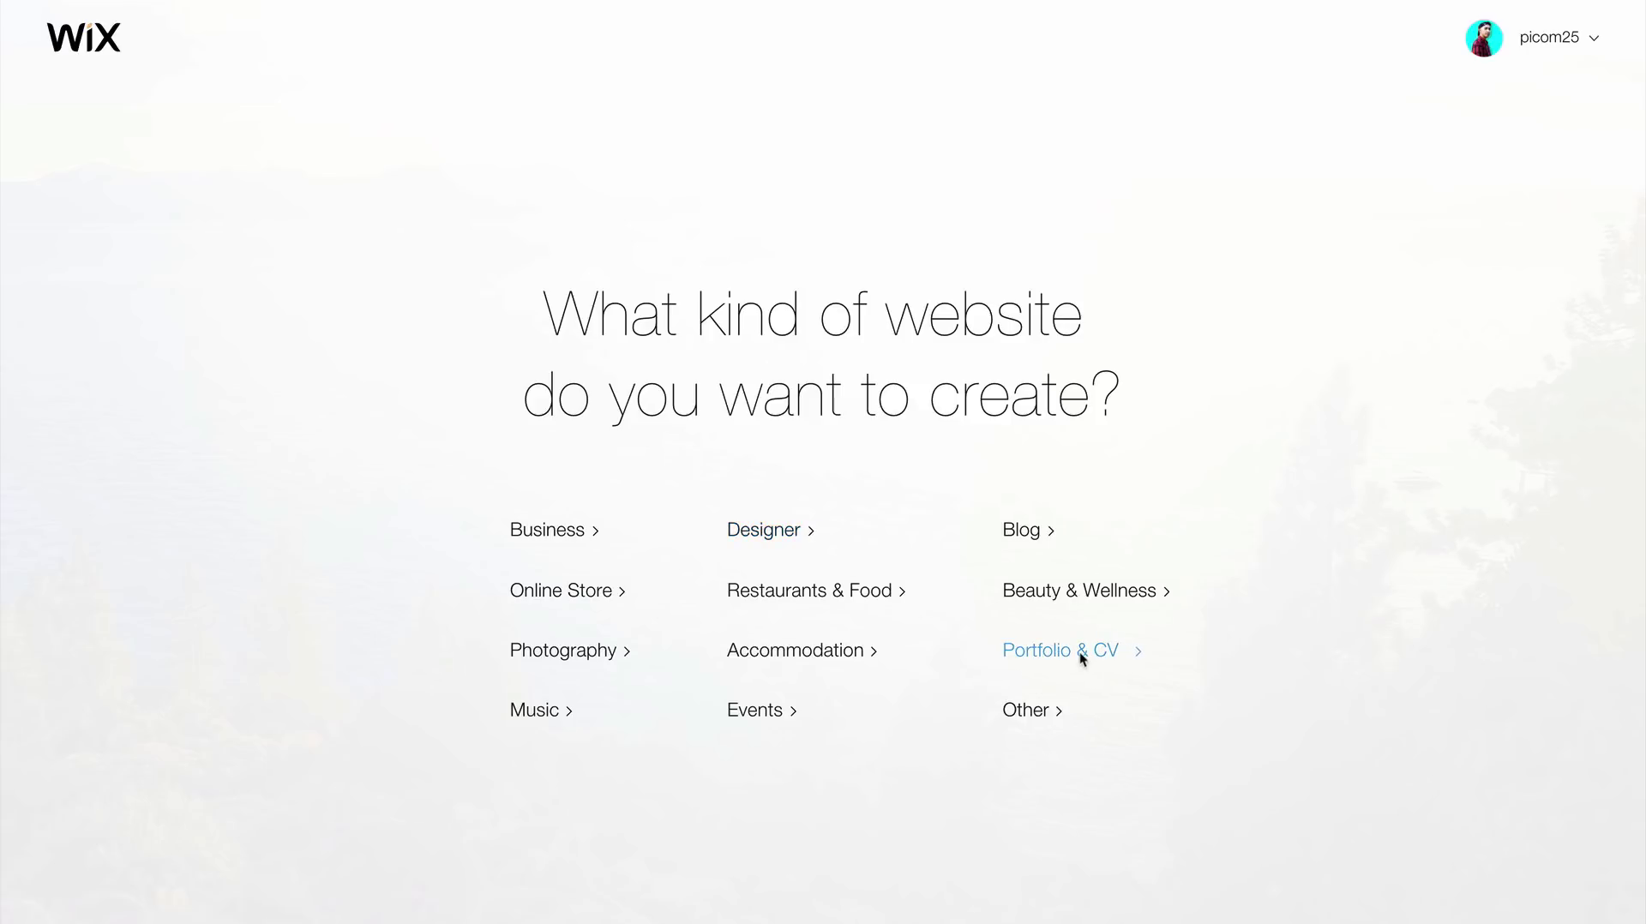
# Choose the Portfolio & CV category with Portfolio as the website type, and continue without any optional features.
pyautogui.click(1078, 656)
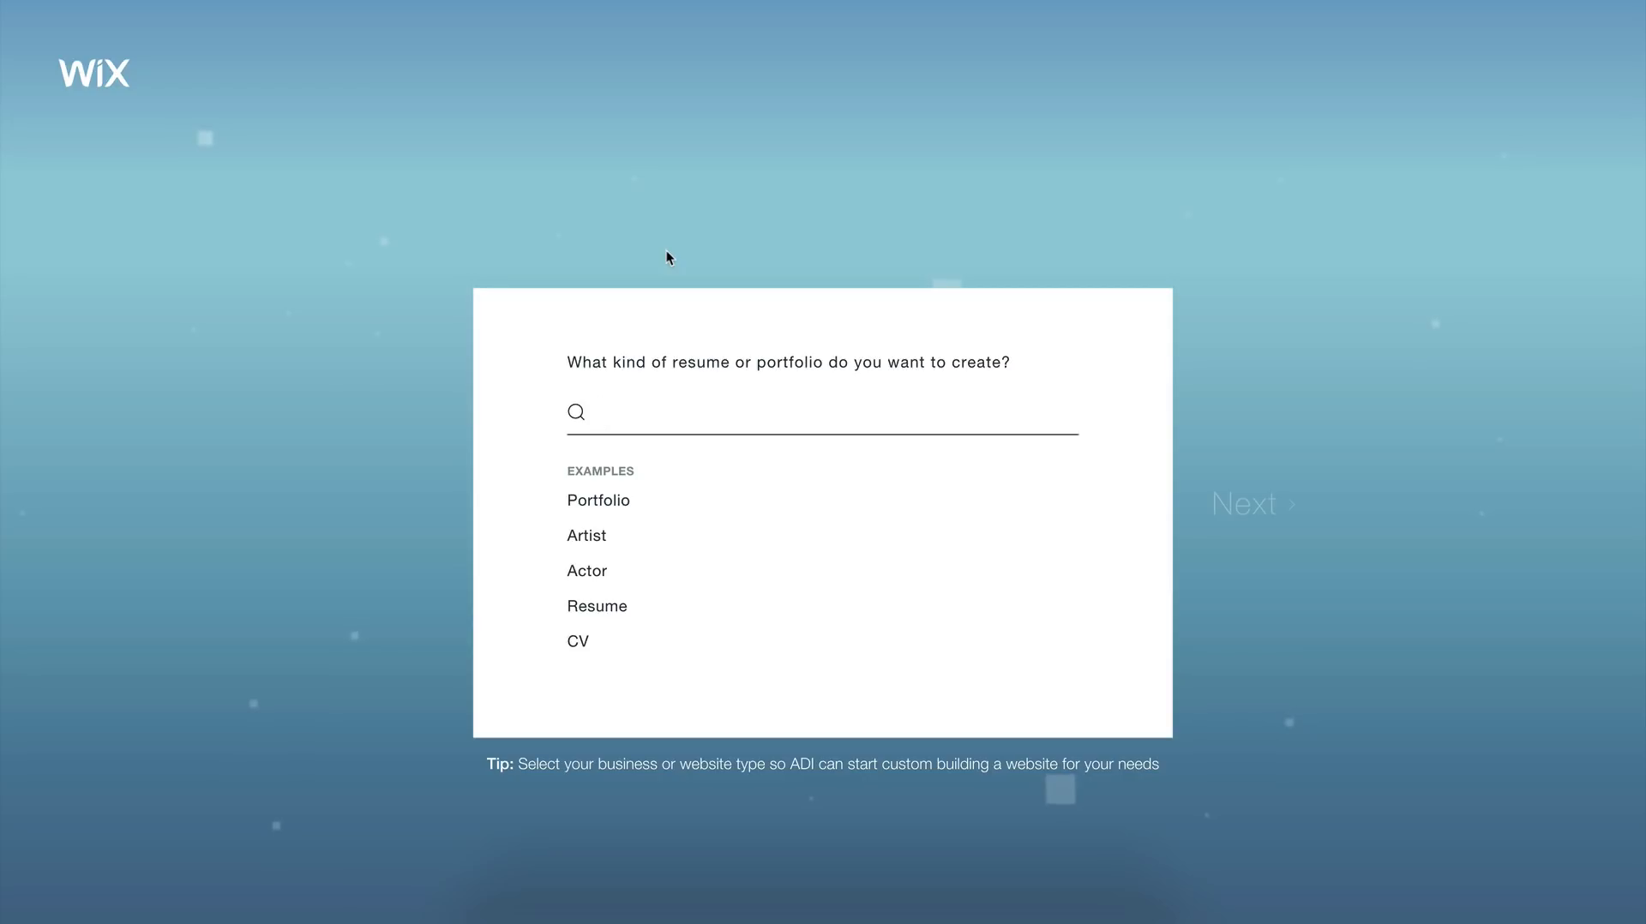
pyautogui.click(611, 500)
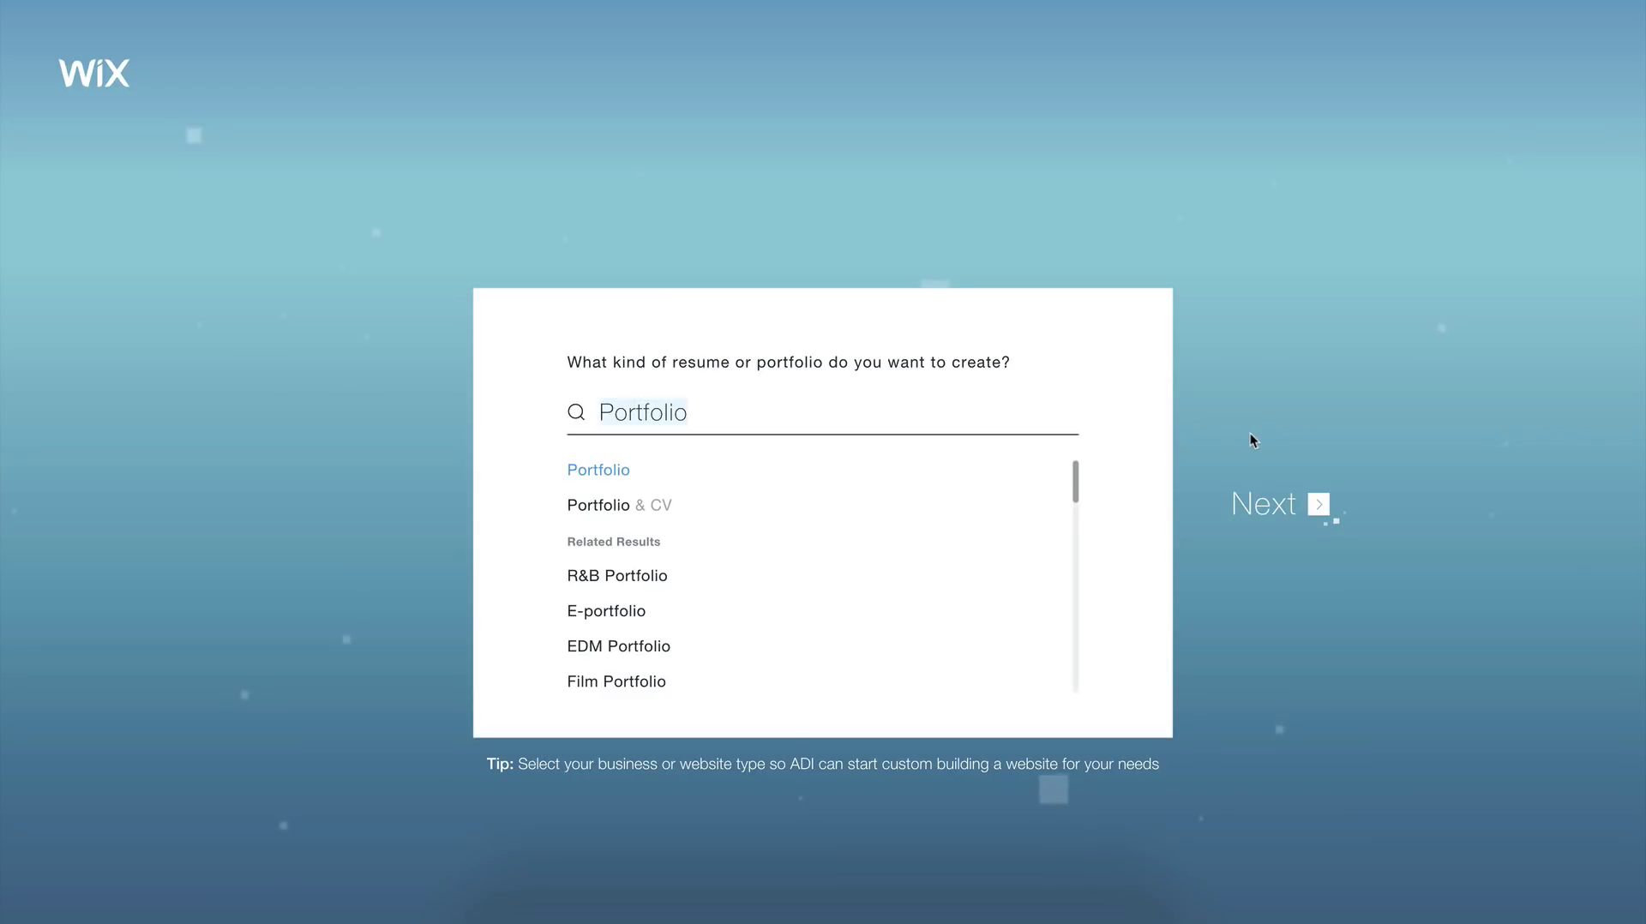
pyautogui.click(1287, 519)
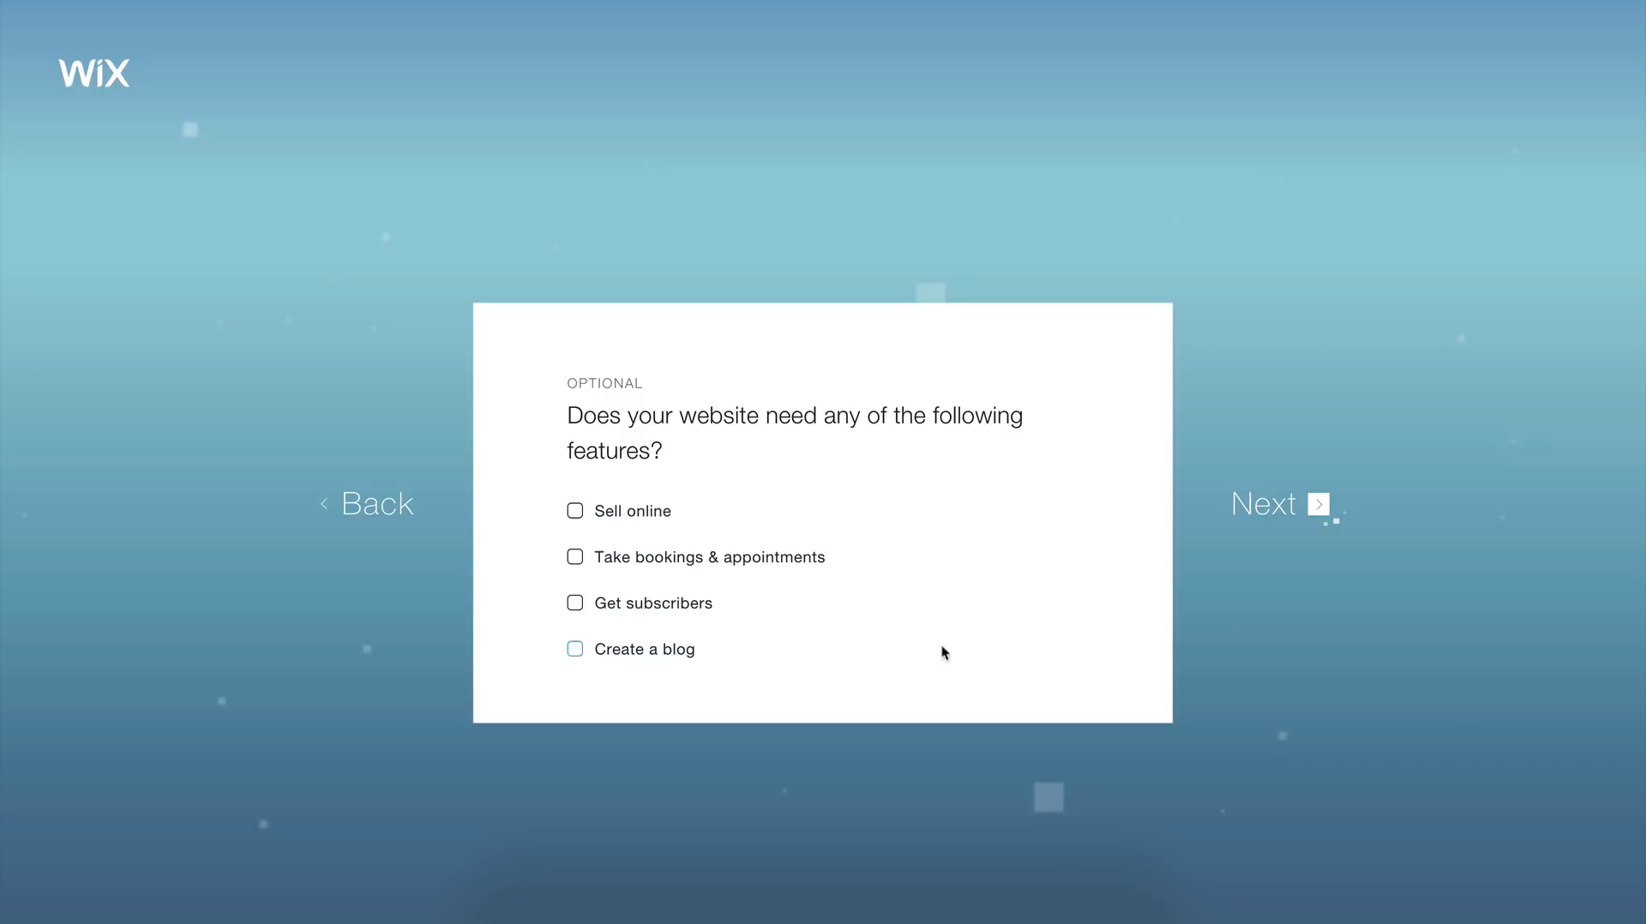
pyautogui.click(1286, 501)
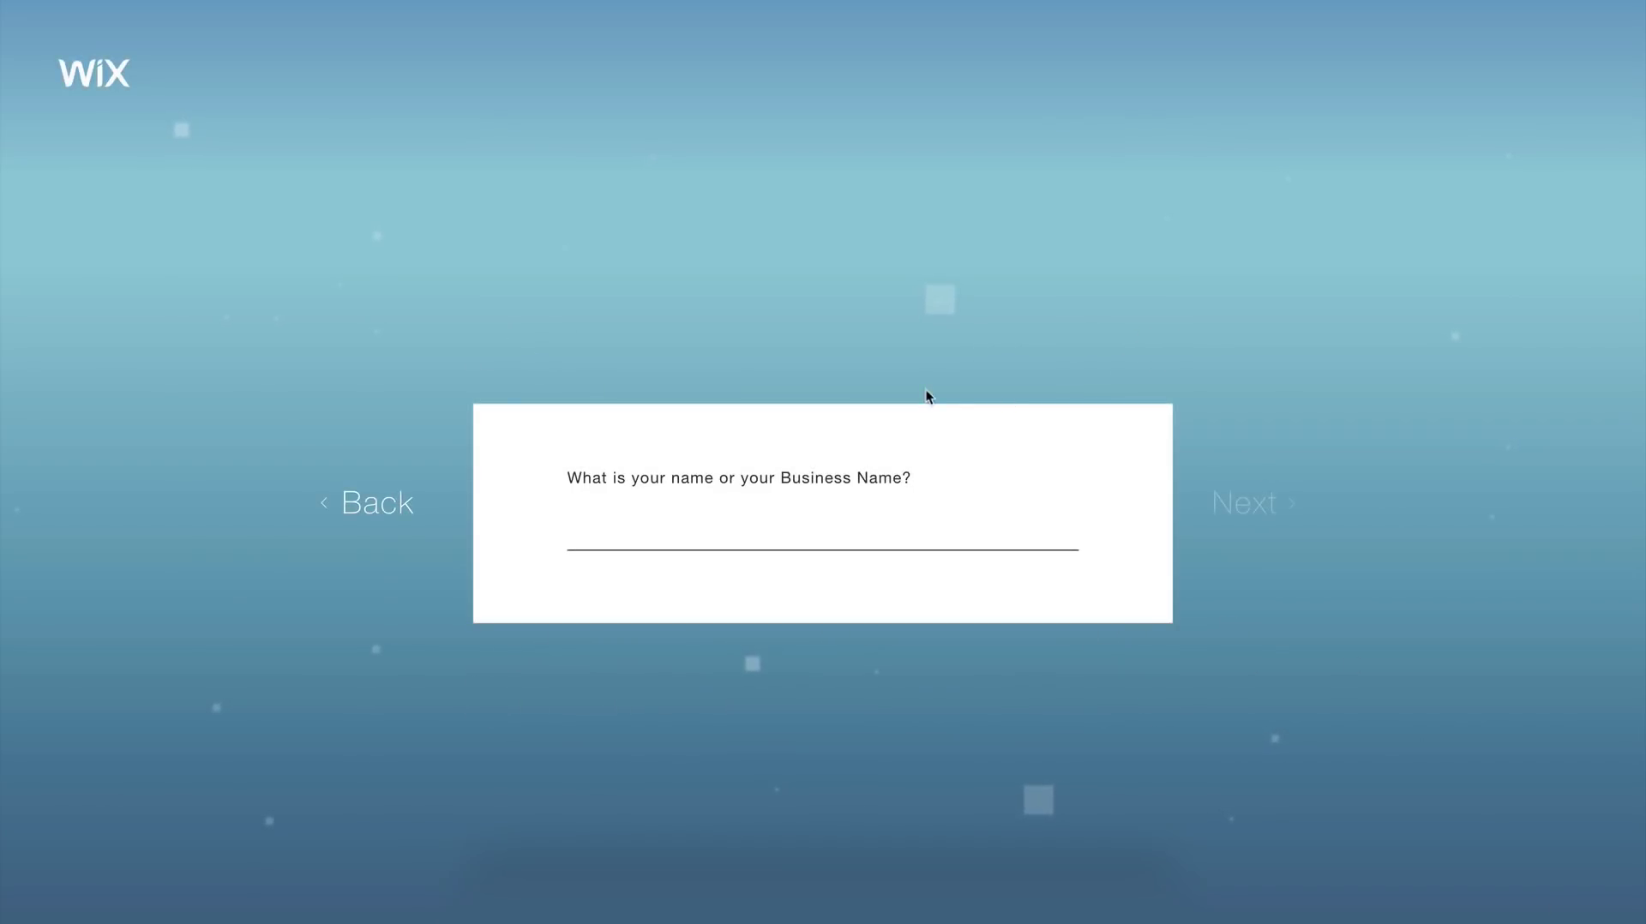
# Enter TheDesignKing as the business name and skip the business location.
pyautogui.write('TheDesignKing')
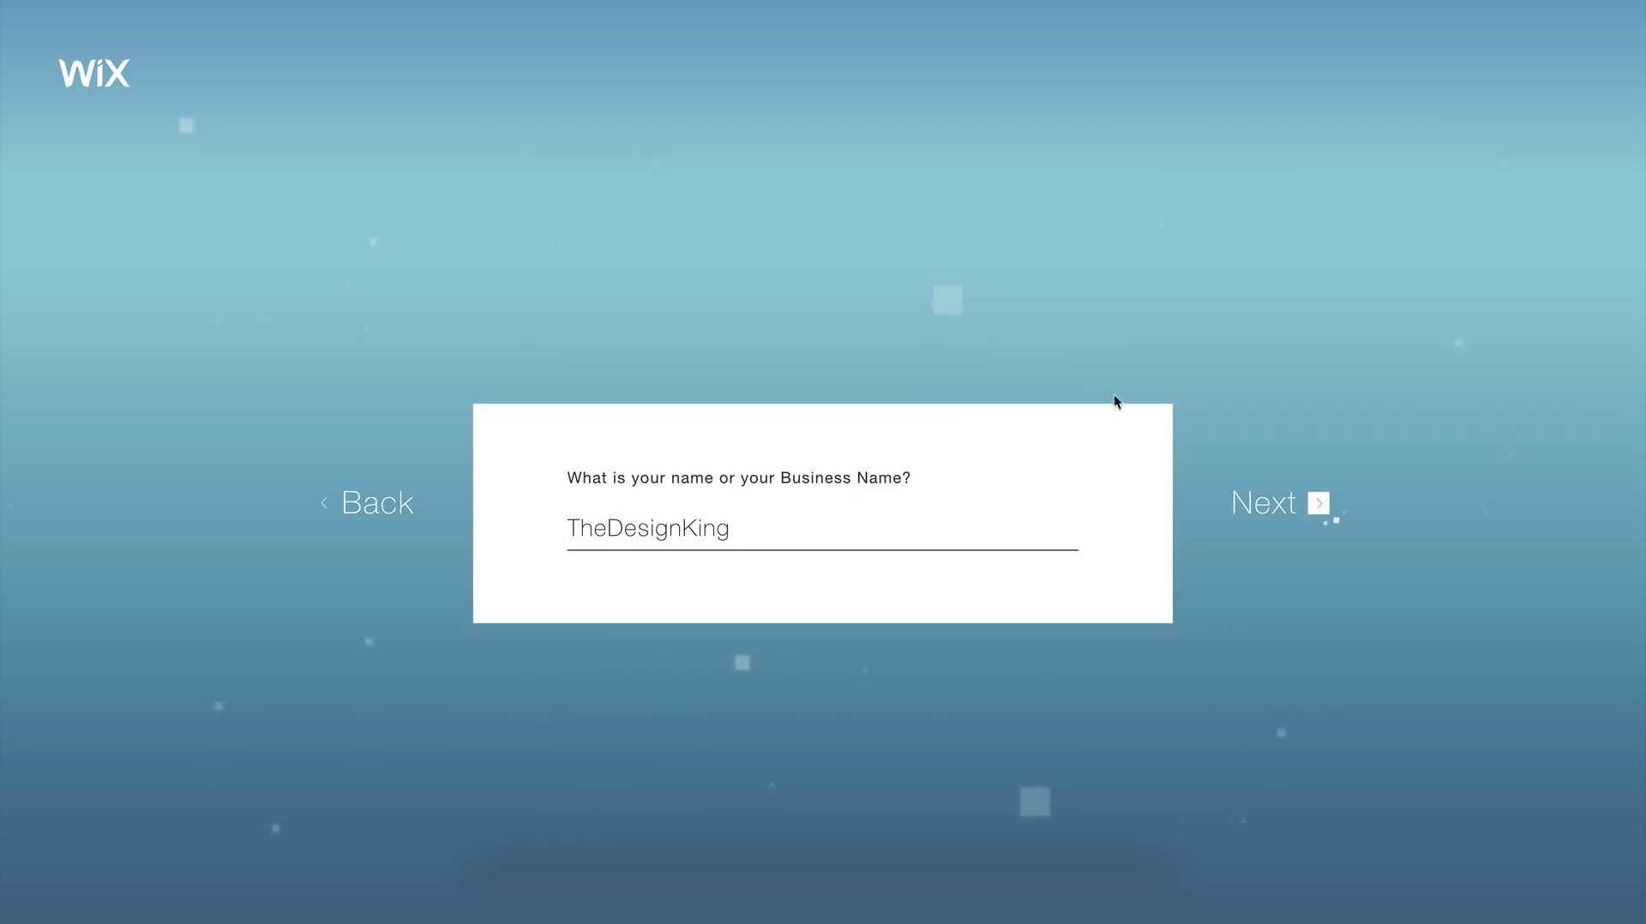
pyautogui.click(1271, 507)
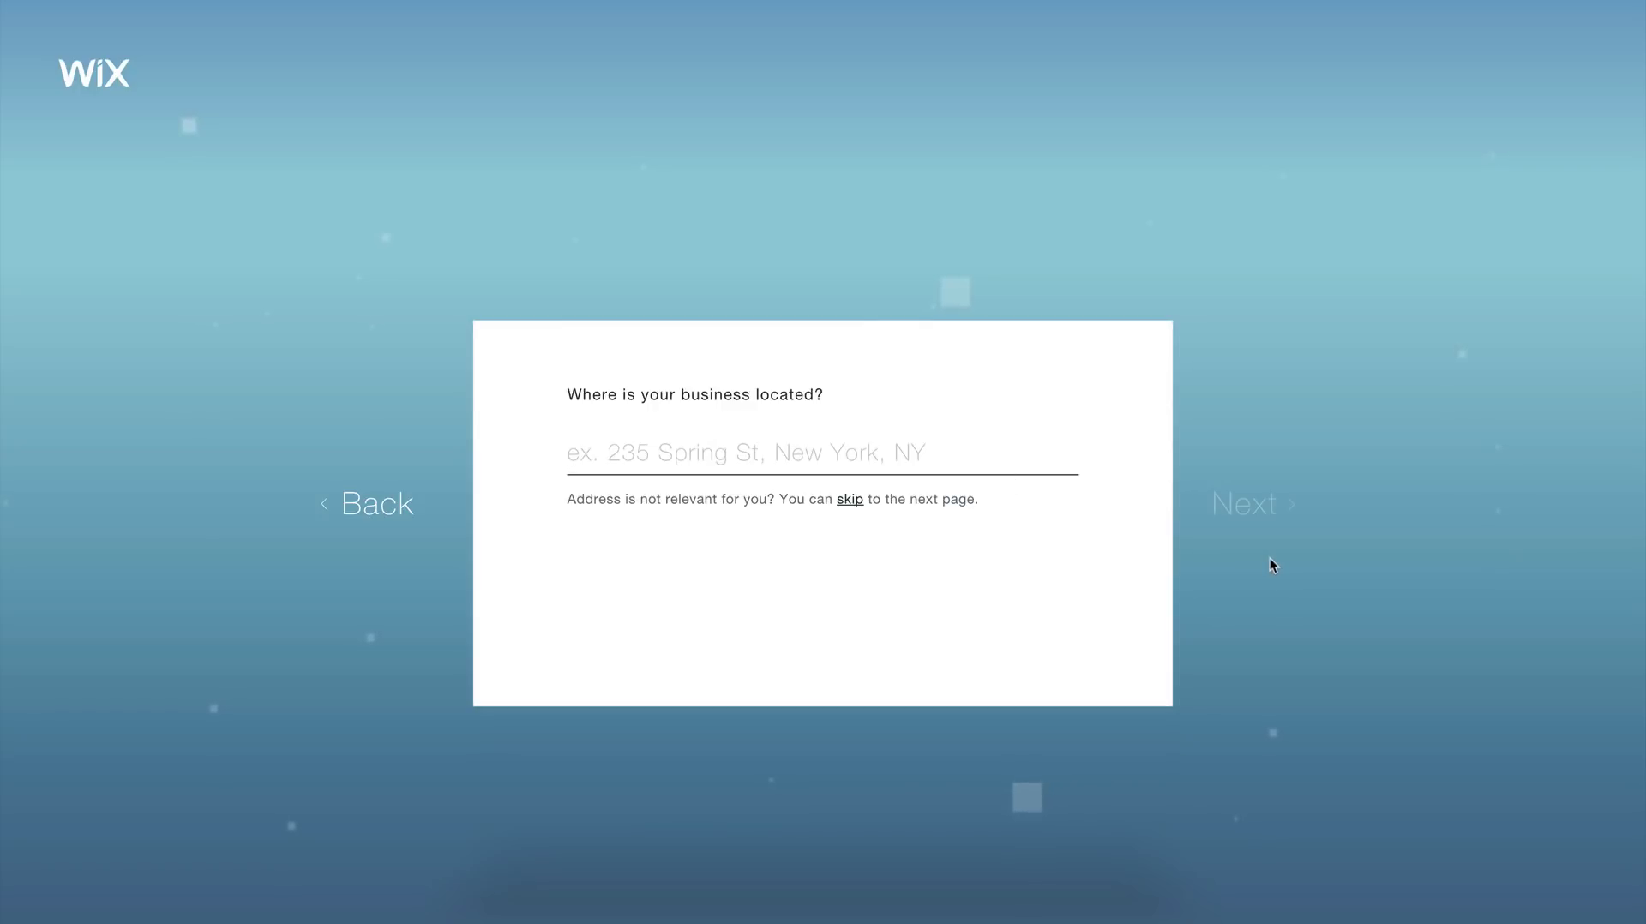
pyautogui.click(850, 500)
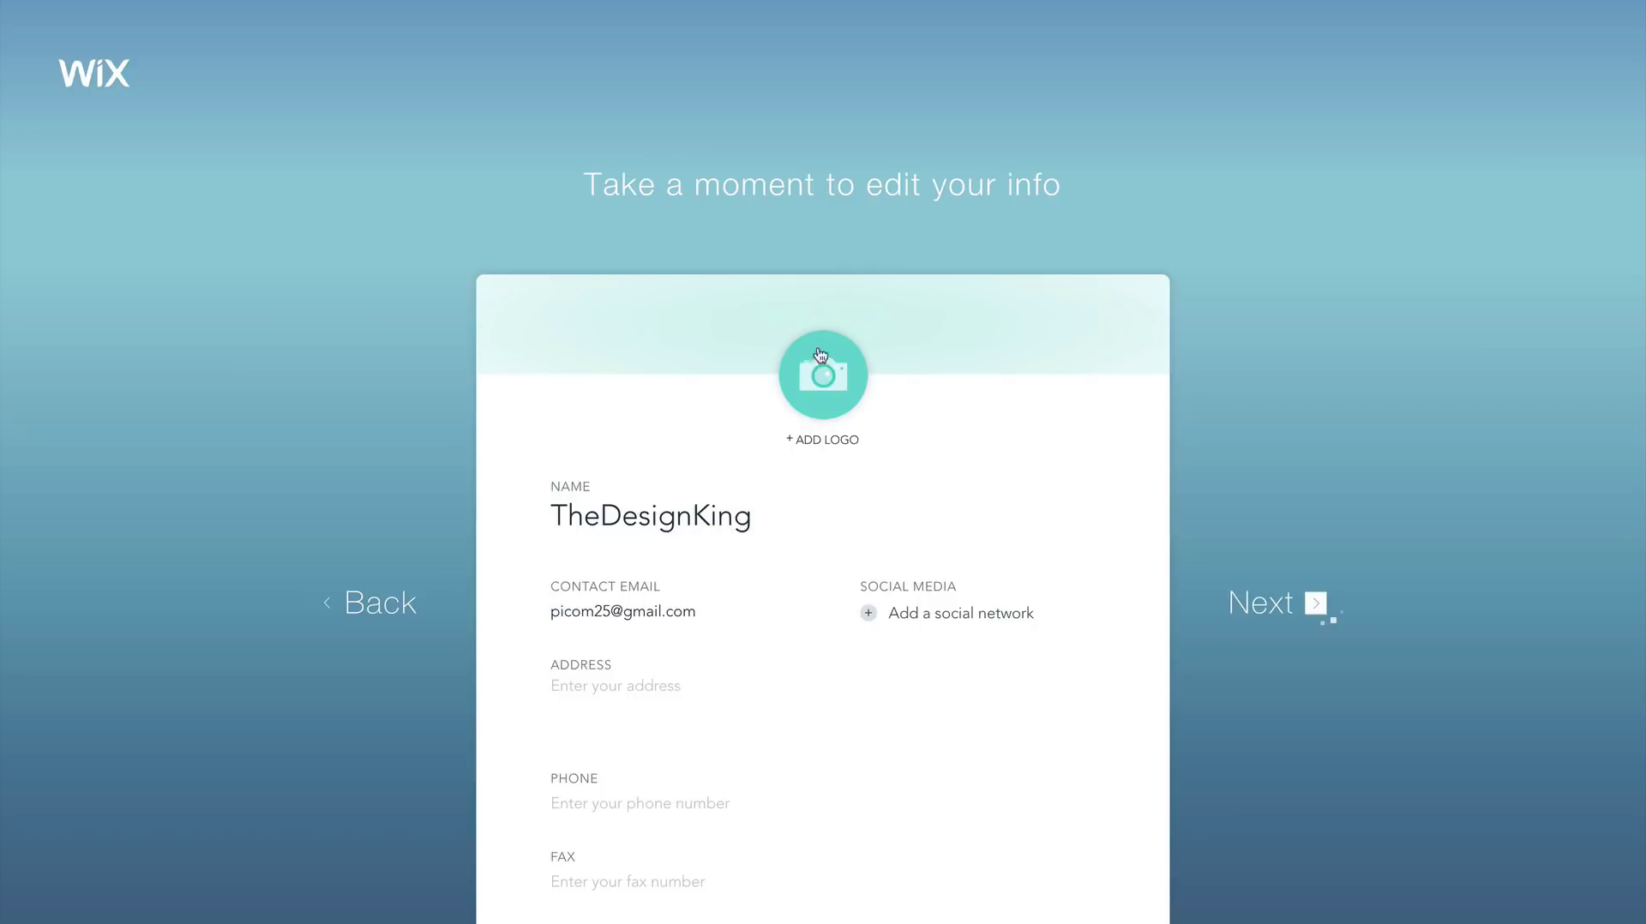
# Upload Profile-Photo.jpg from the YouTube Drafts folder as the logo, add a blank social network entry, and continue.
pyautogui.click(819, 383)
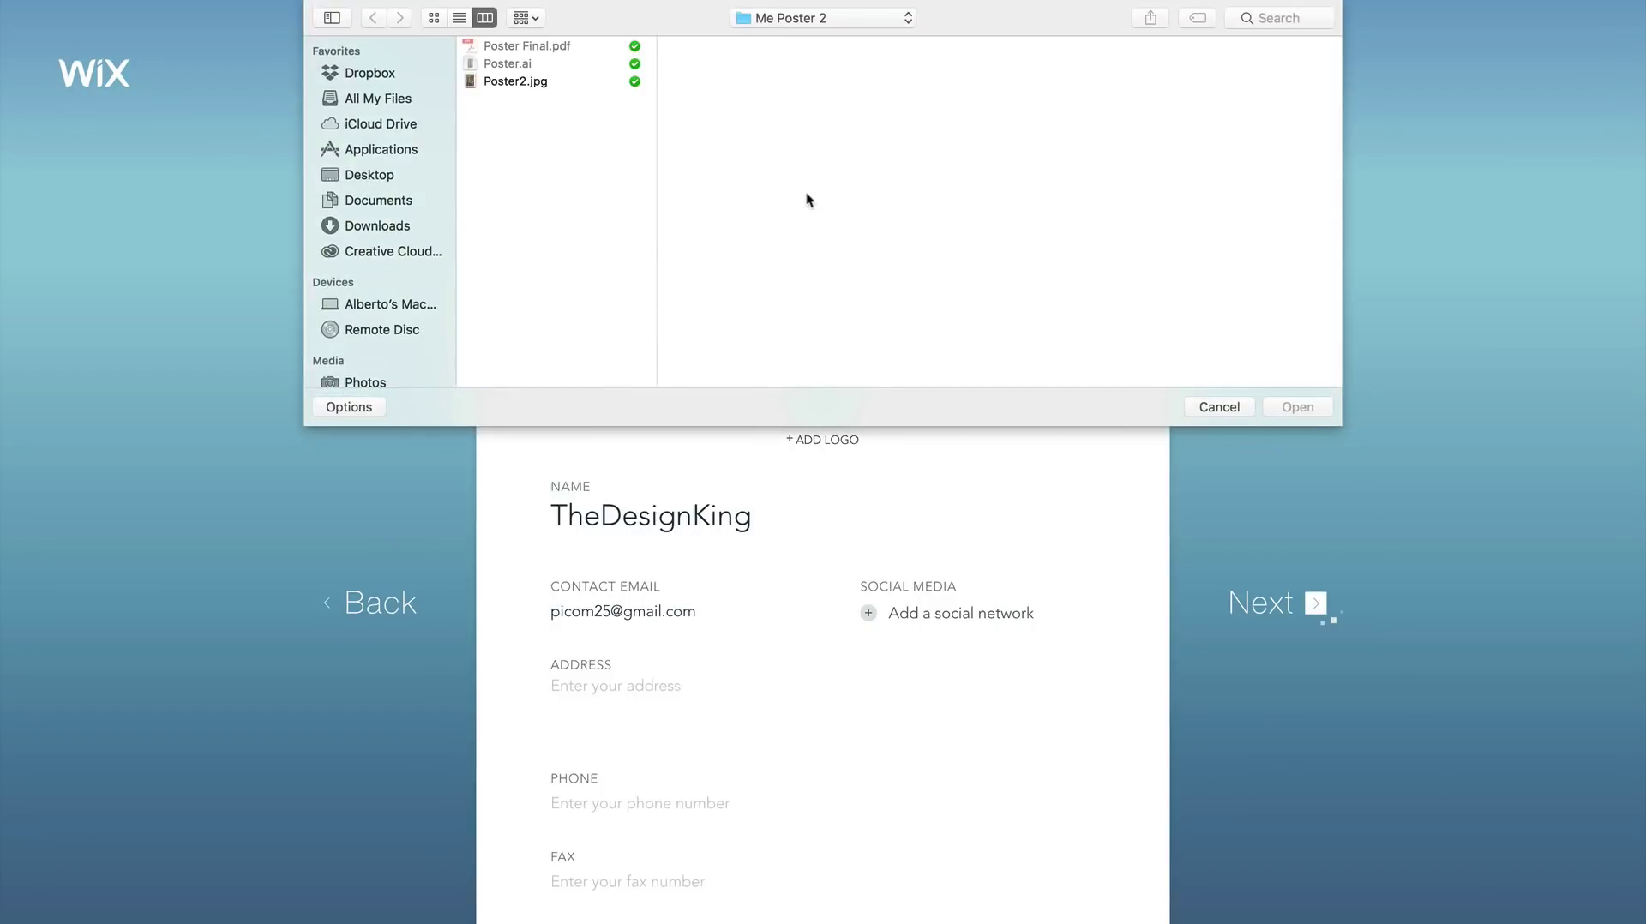
pyautogui.click(379, 197)
pyautogui.click(511, 63)
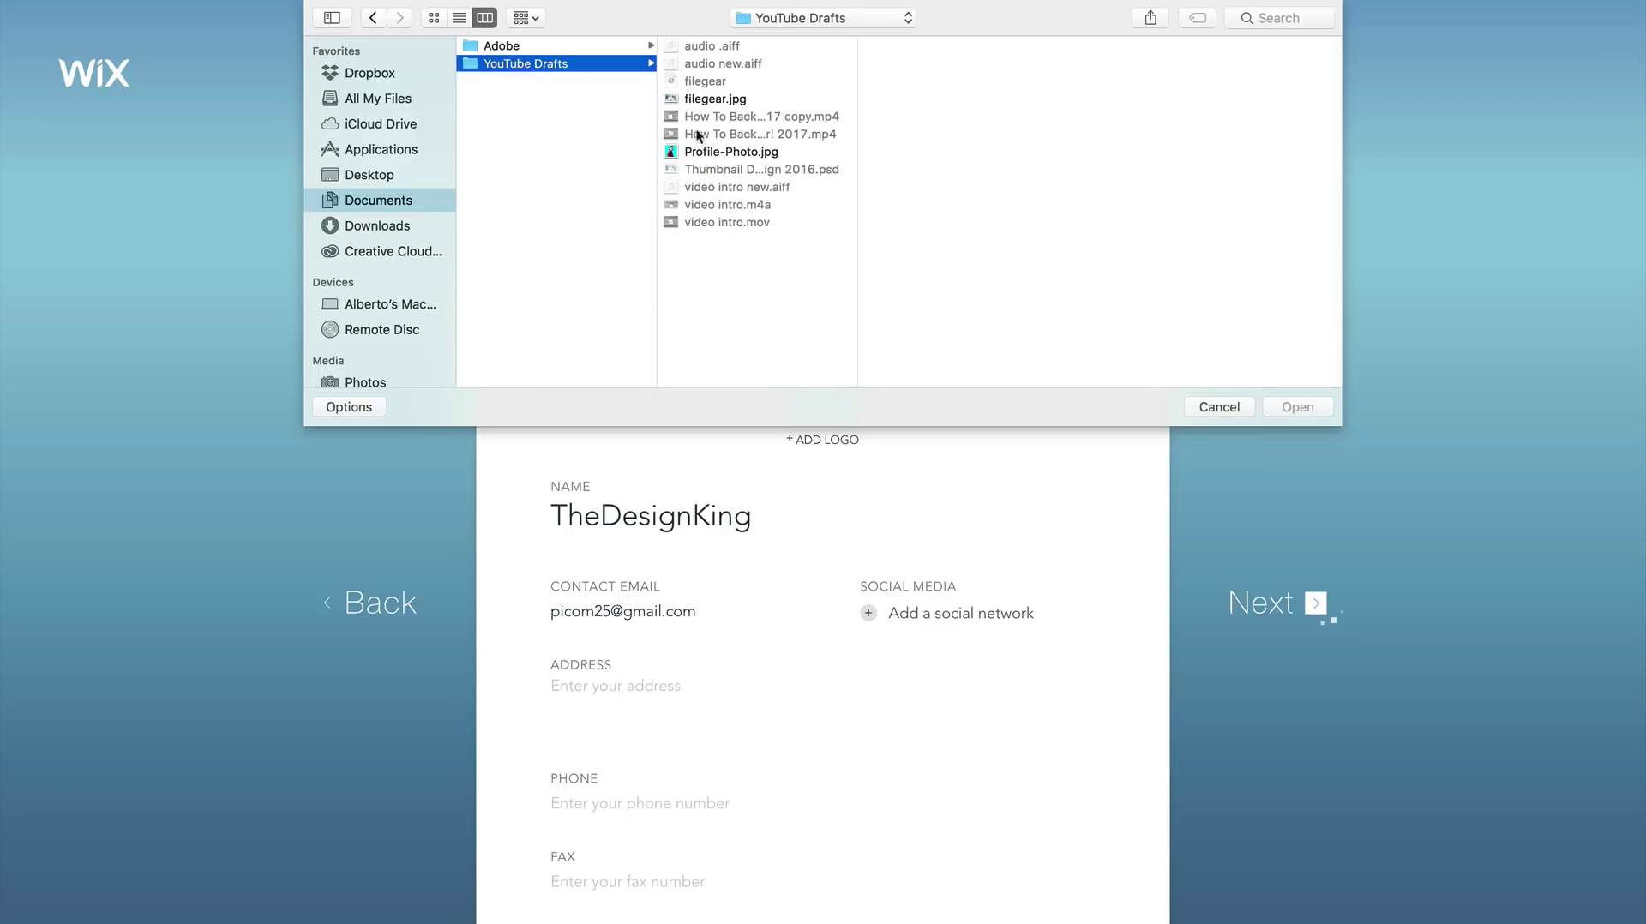
pyautogui.click(692, 151)
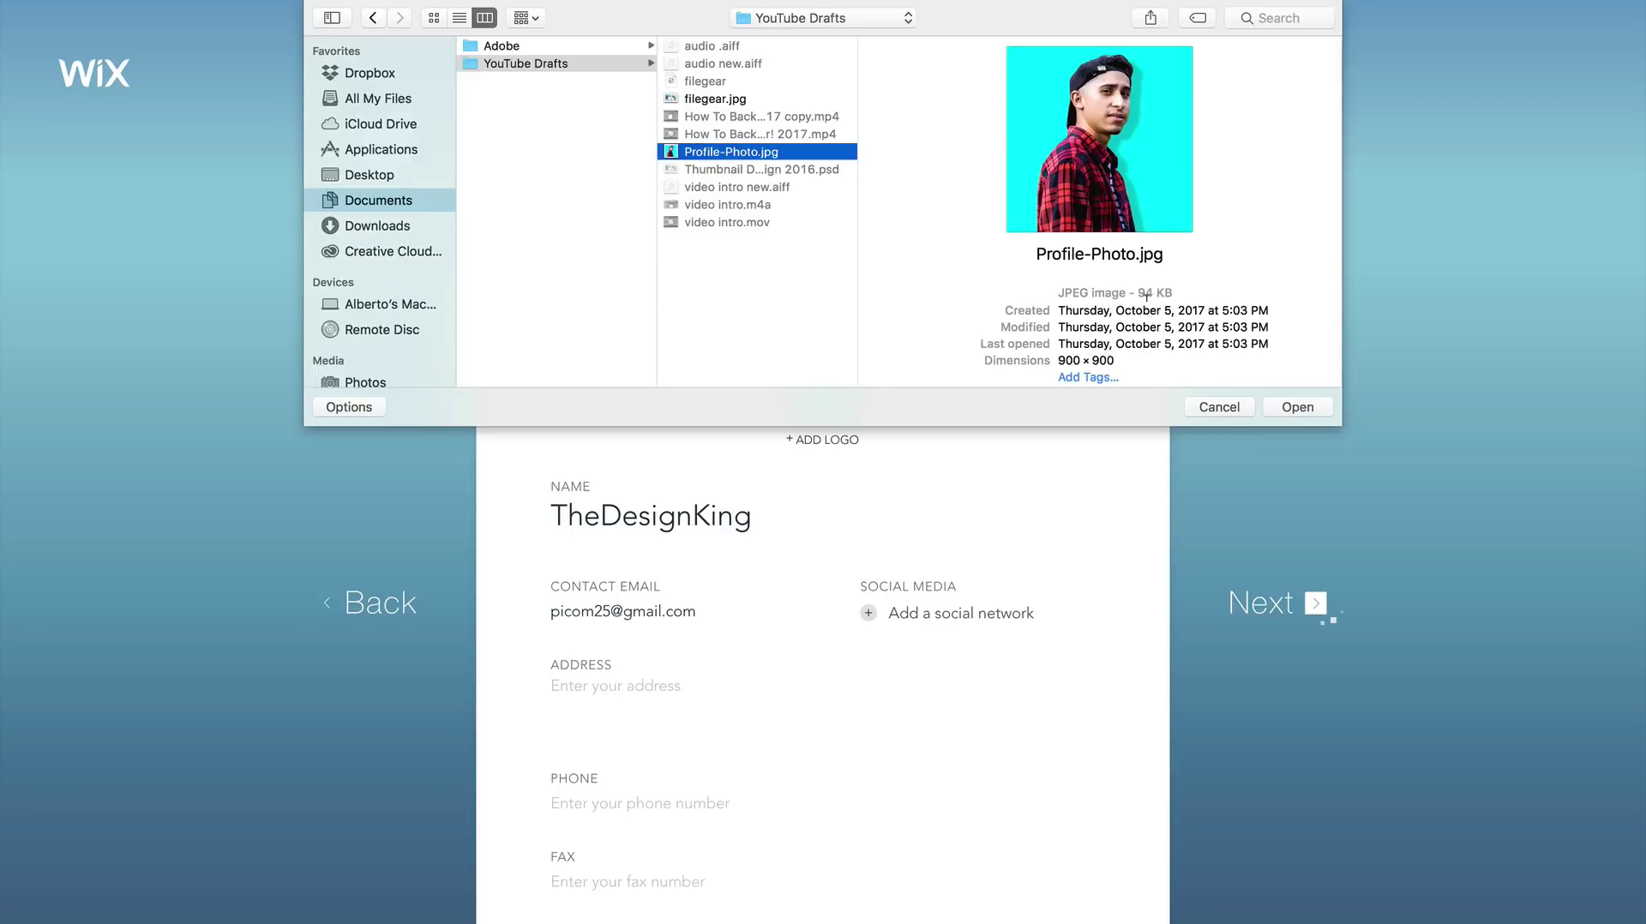
pyautogui.click(1298, 406)
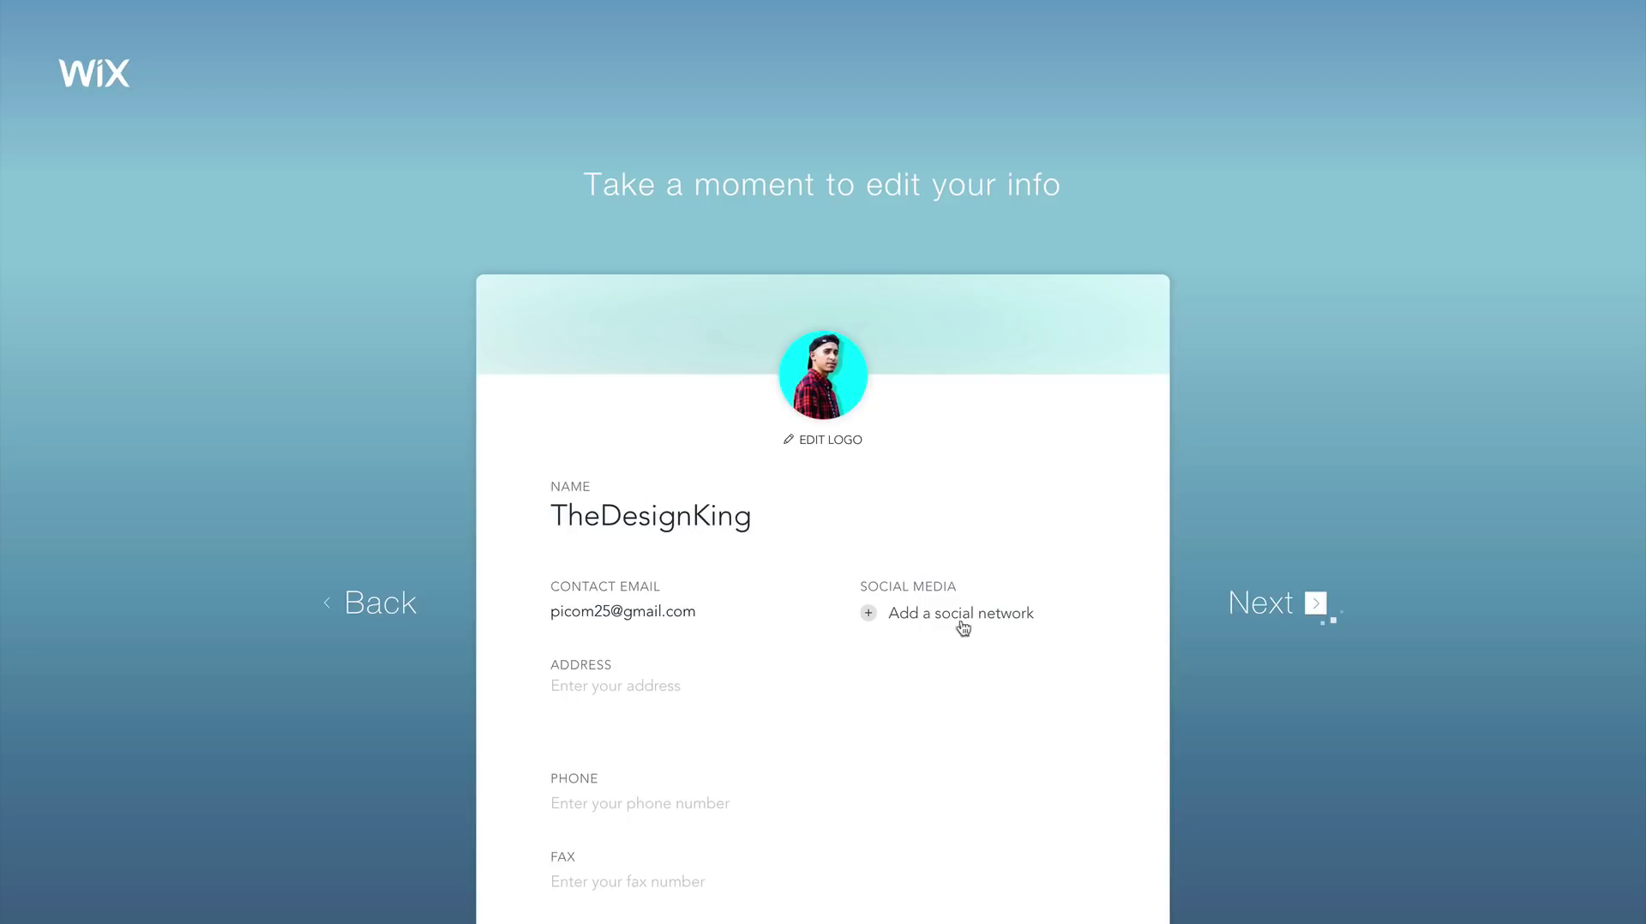
pyautogui.click(906, 623)
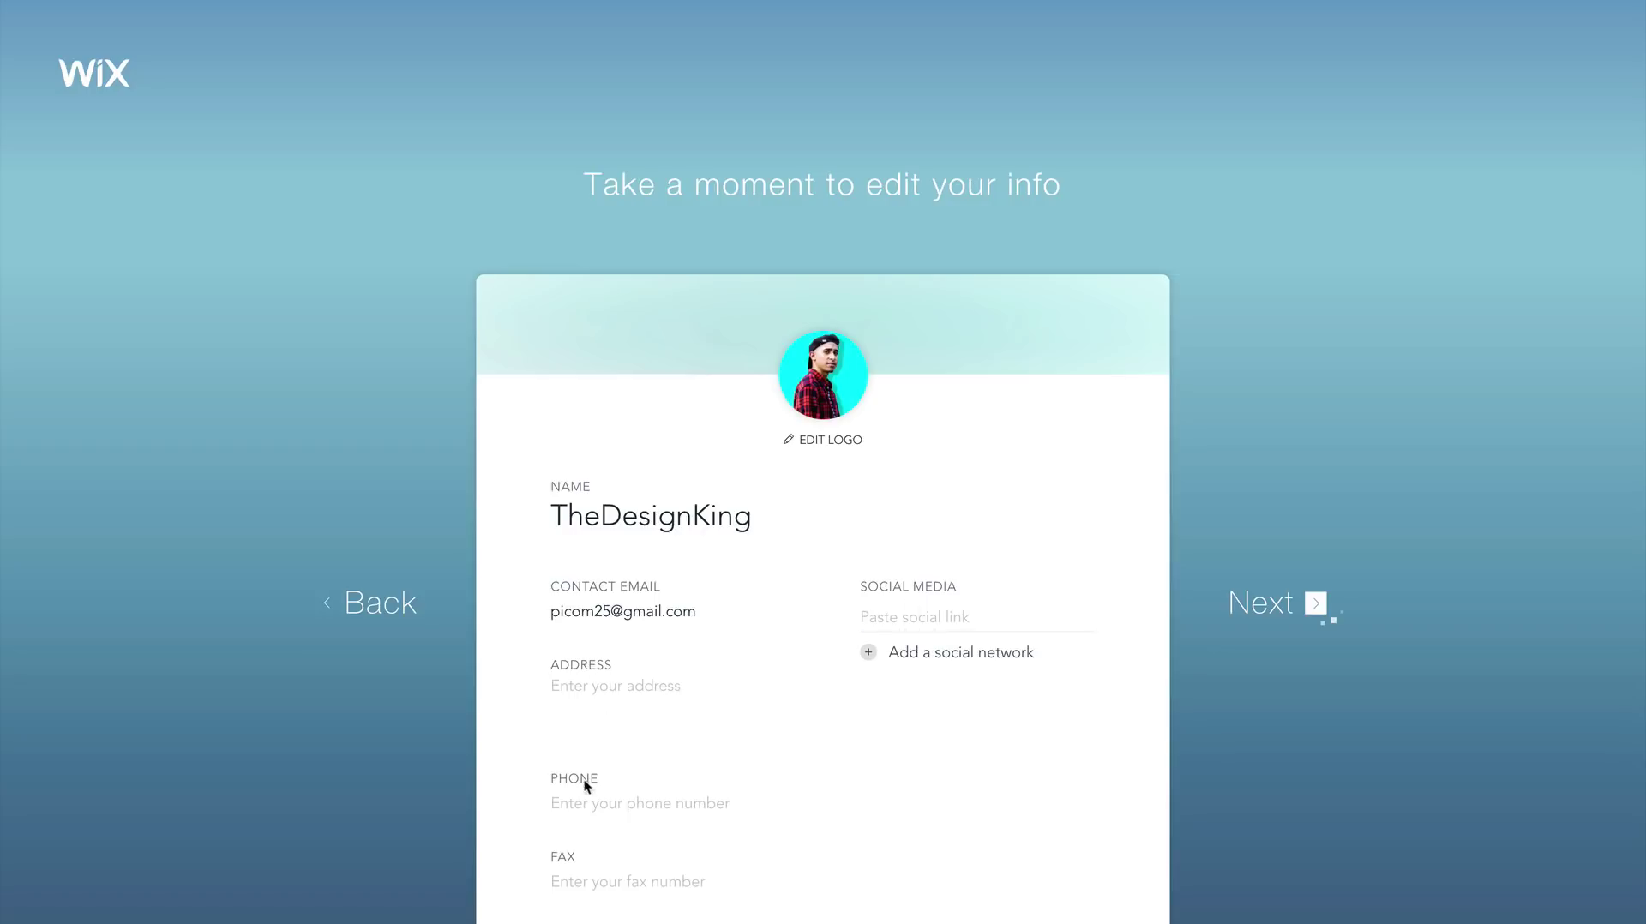
pyautogui.click(1277, 631)
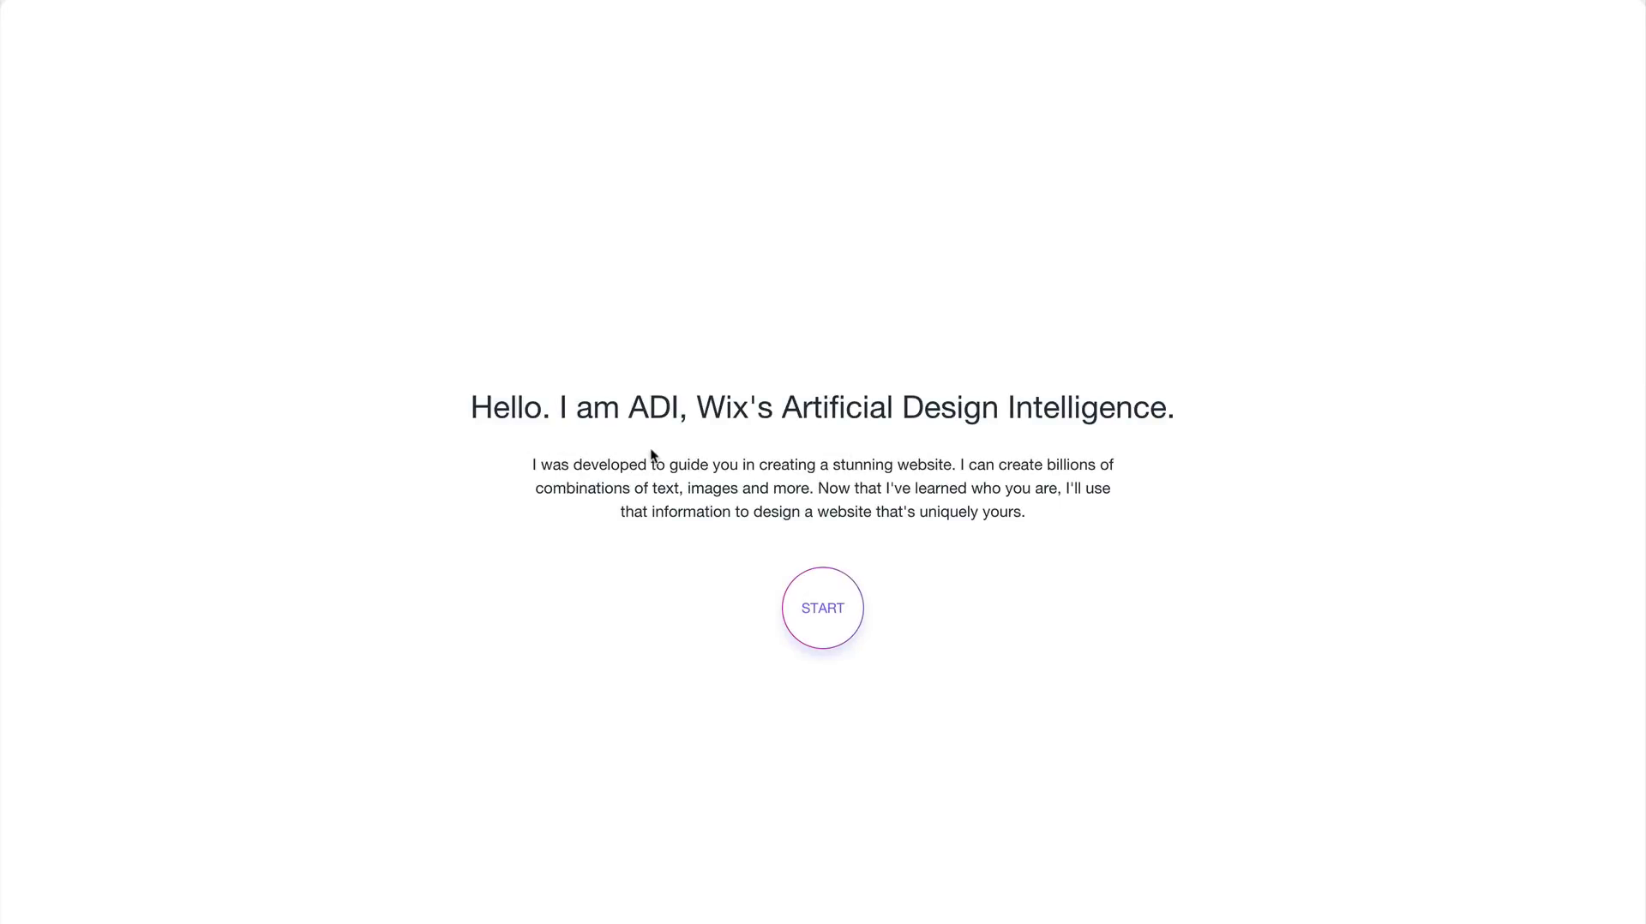
# Start the ADI design setup and choose the Minimal design style.
pyautogui.click(824, 588)
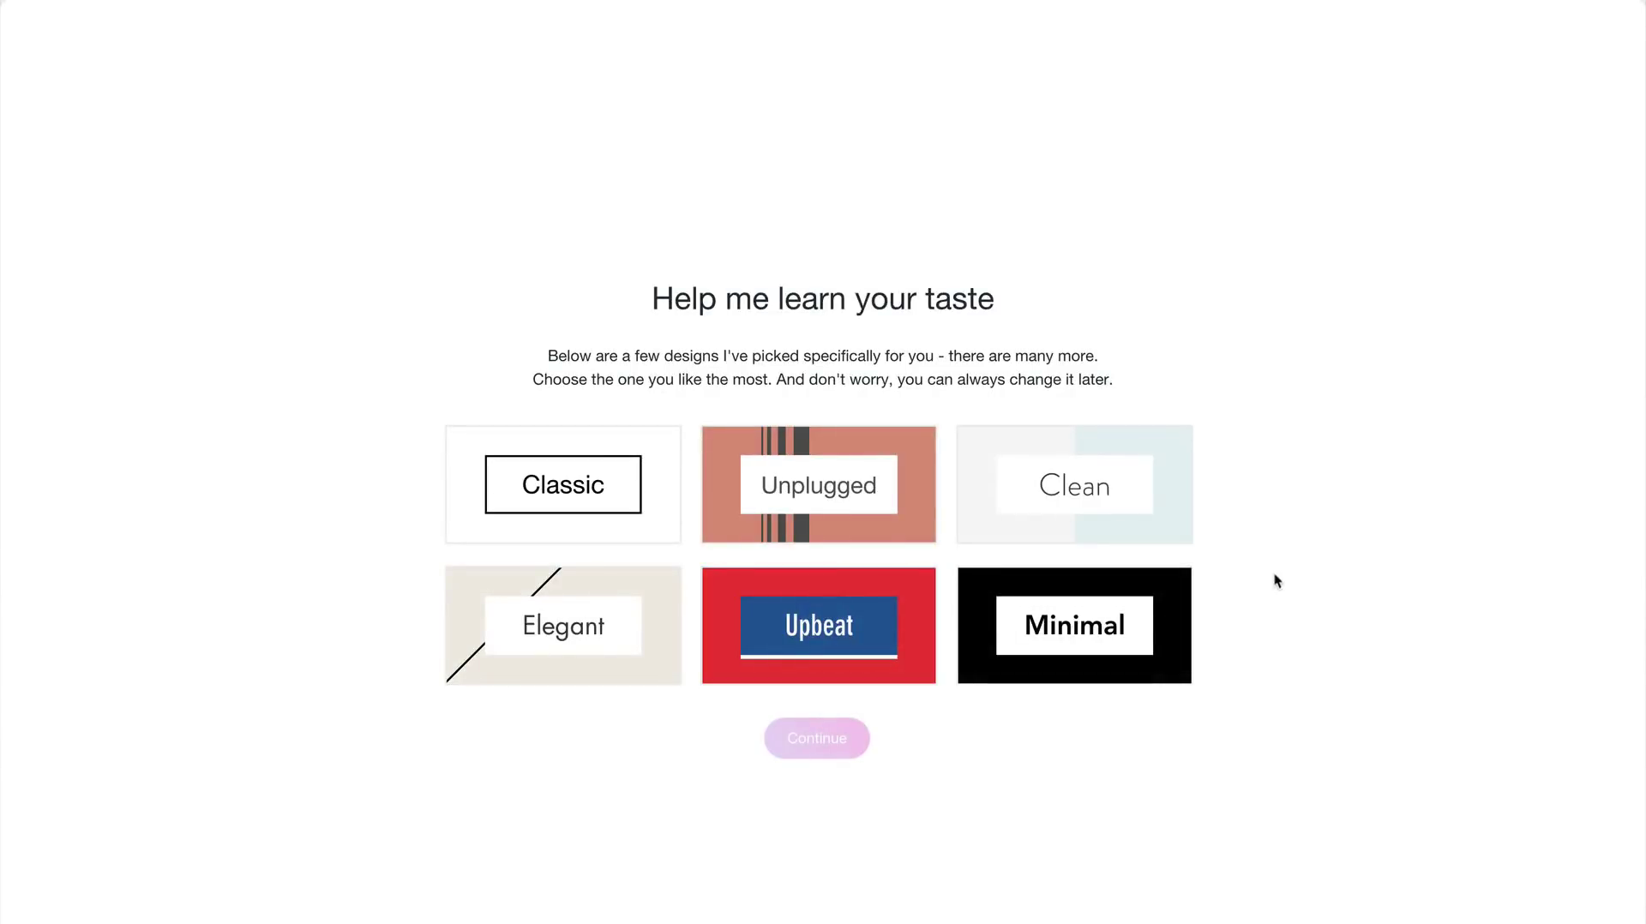
pyautogui.click(1065, 638)
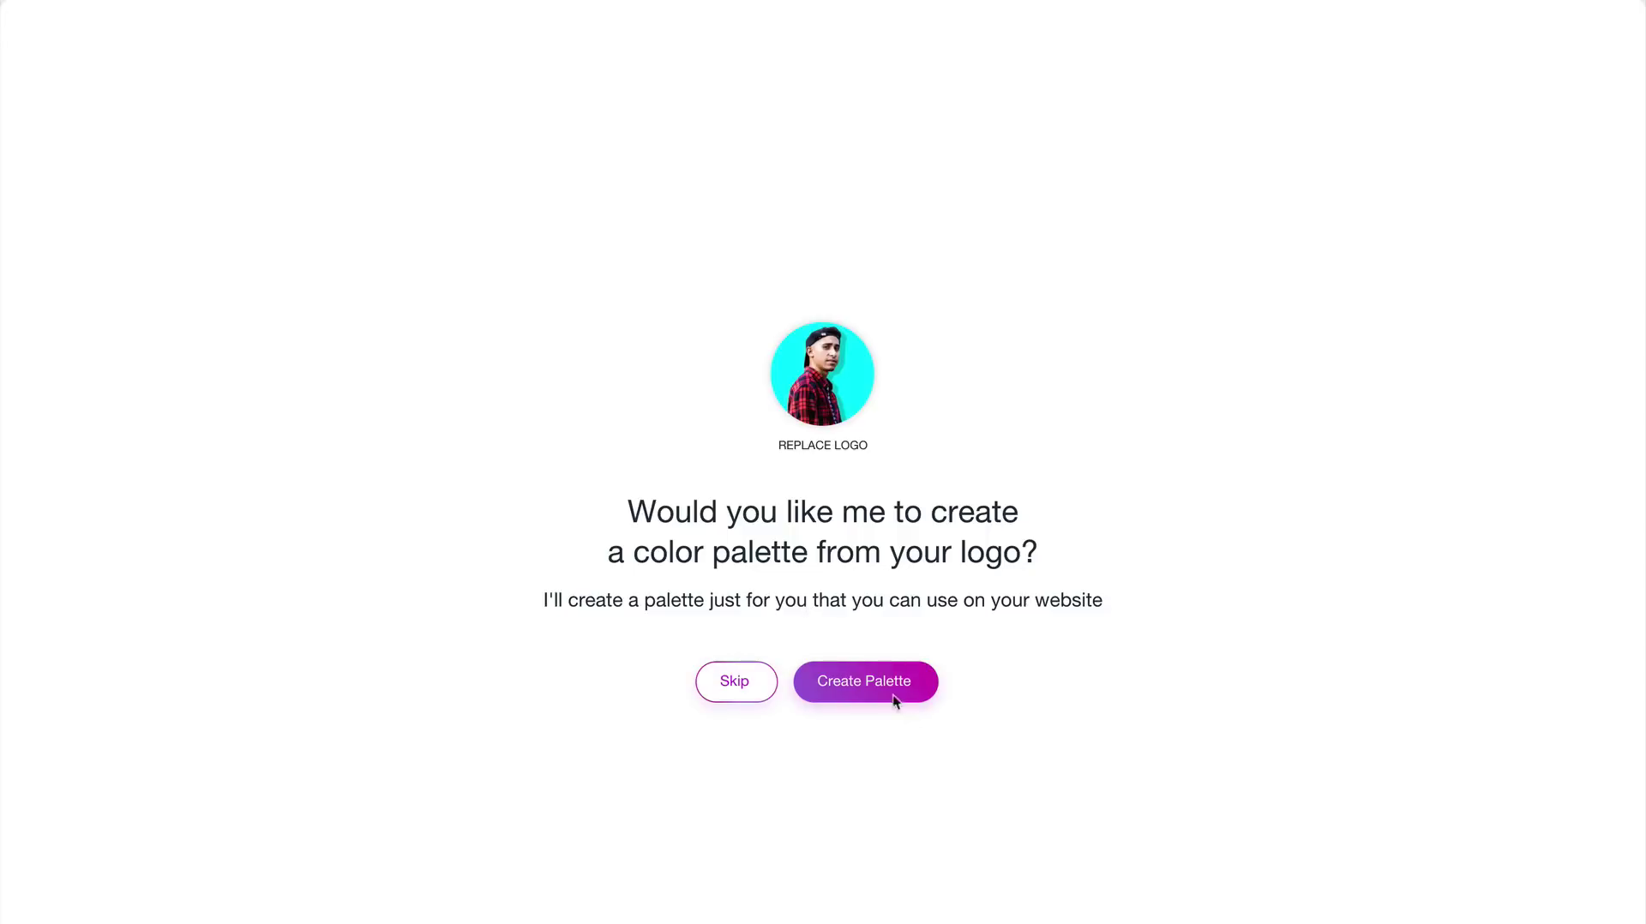
# Generate a color palette from the logo, accept its colors, and create the homepage.
pyautogui.click(863, 695)
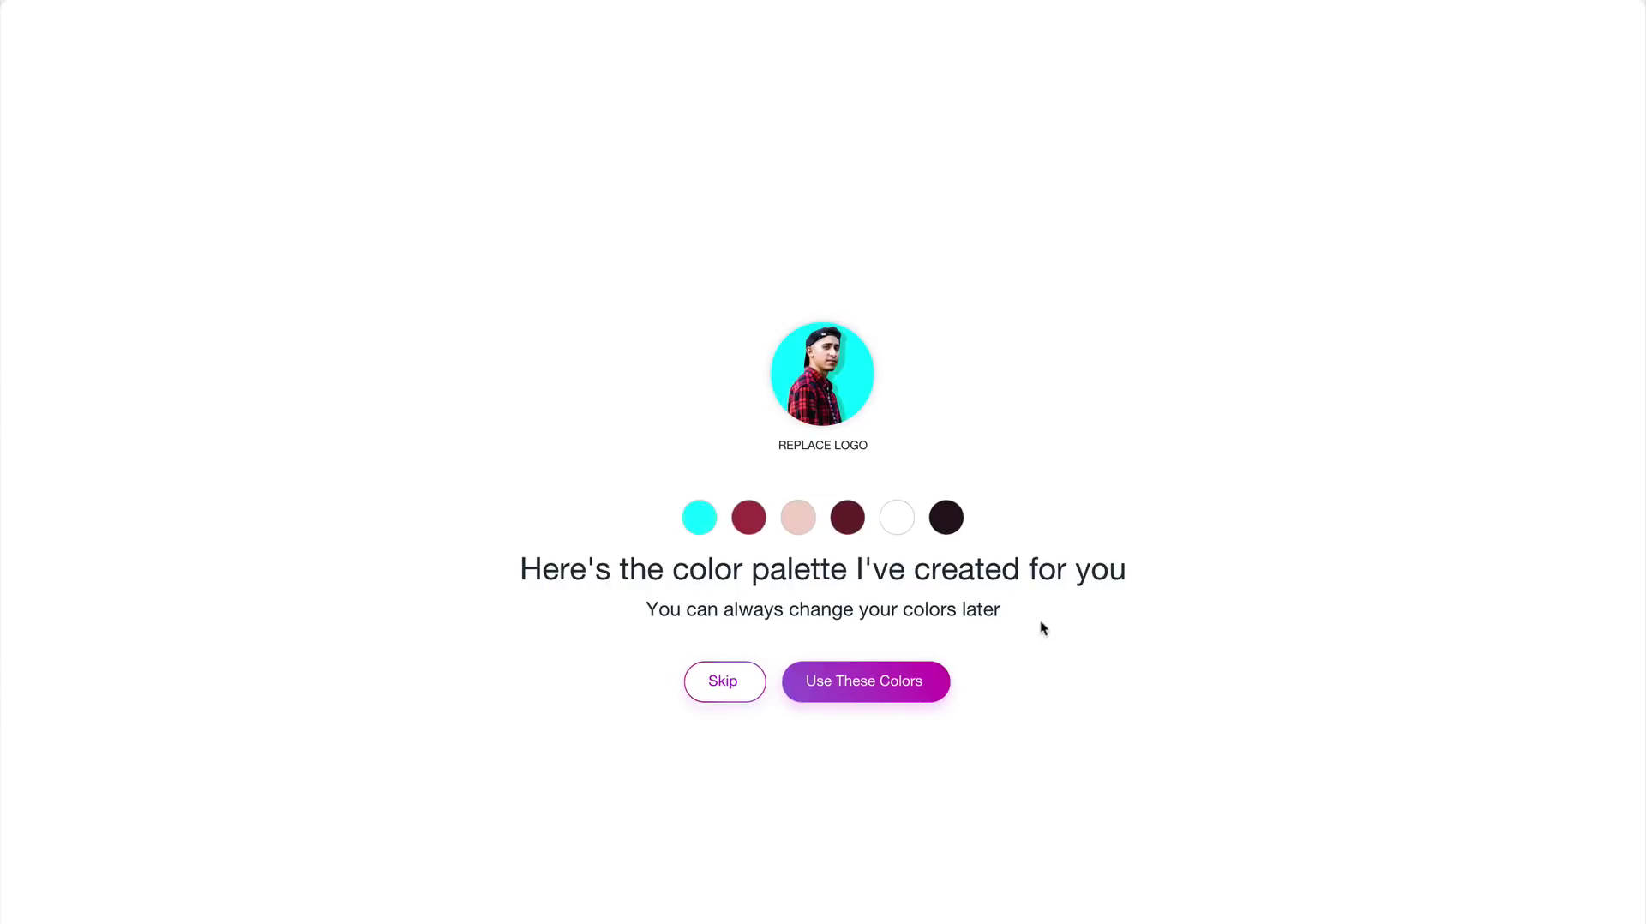
pyautogui.click(932, 670)
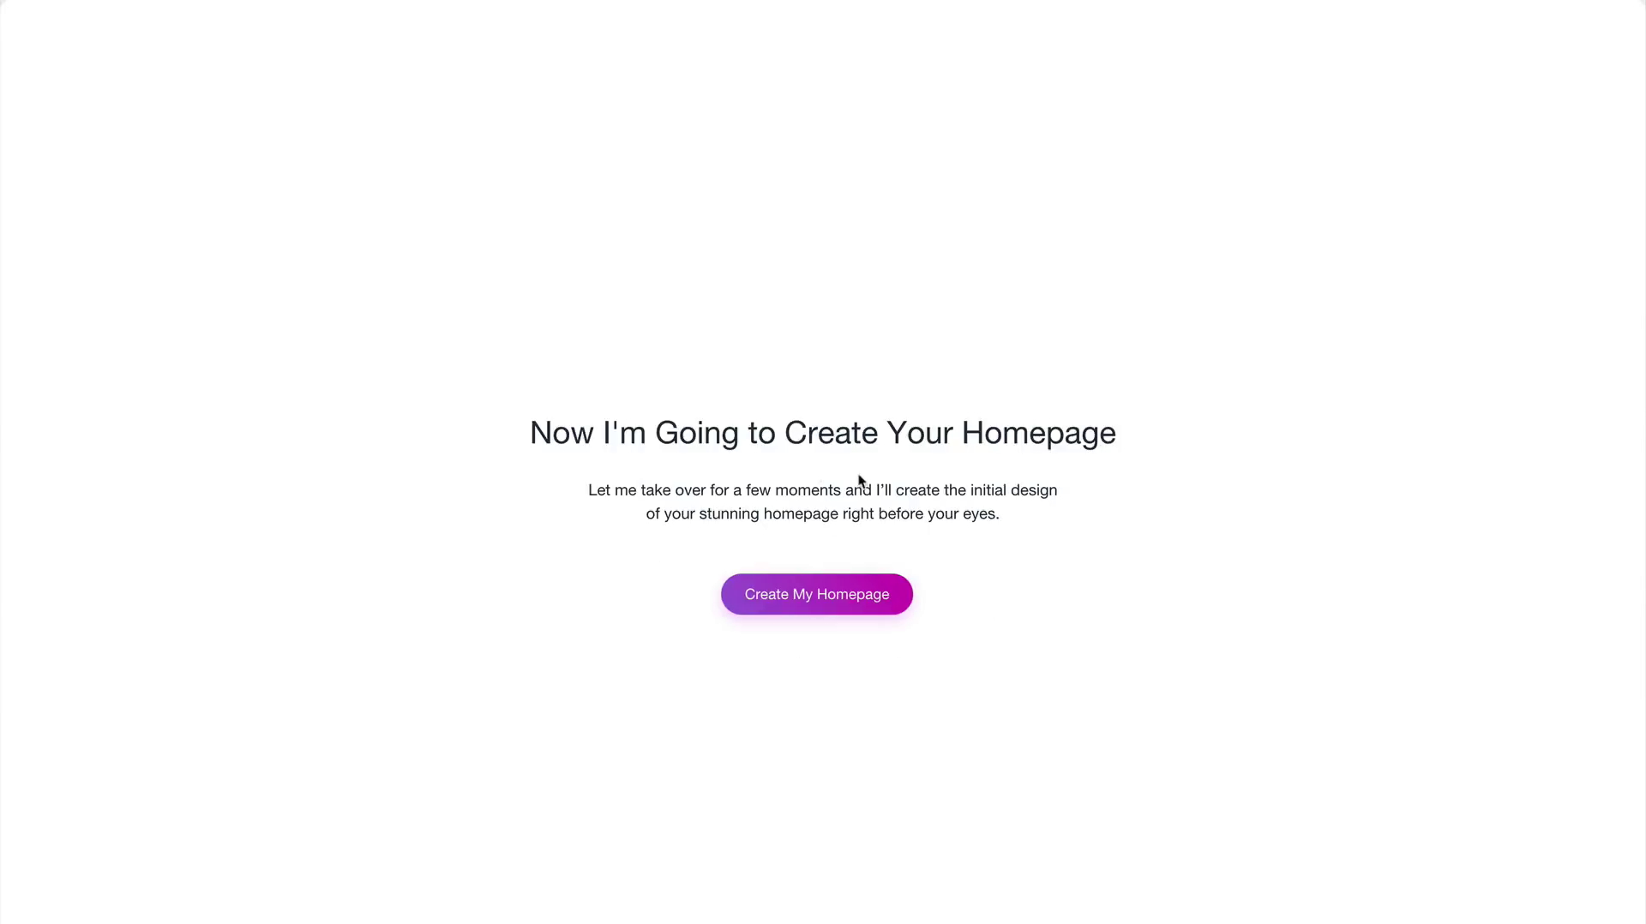
pyautogui.click(815, 594)
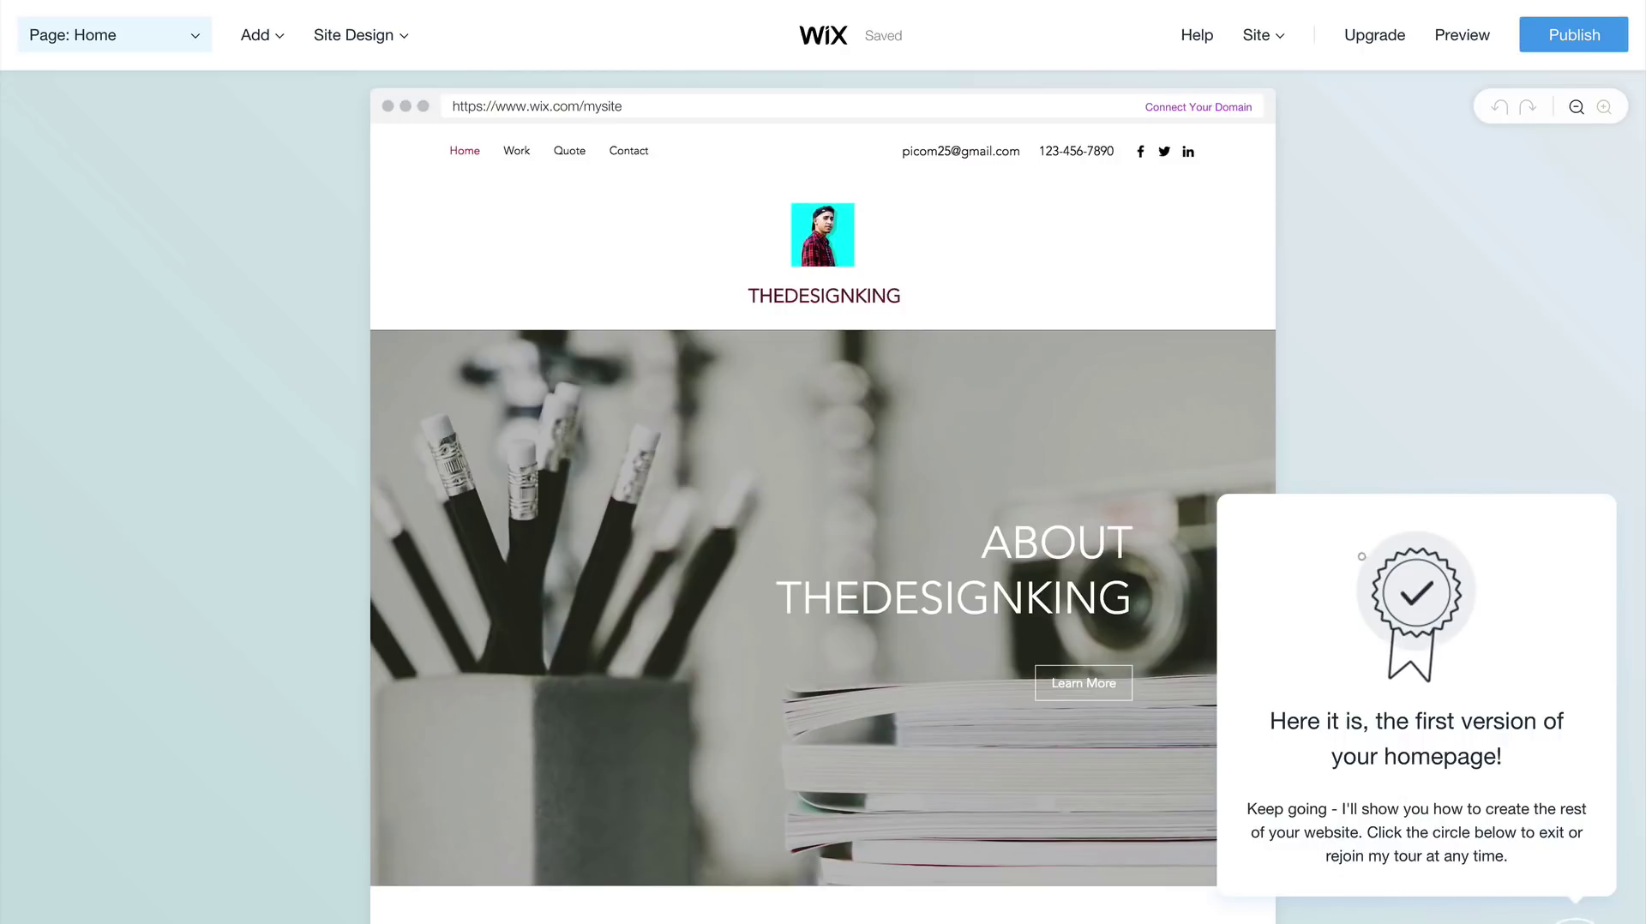
# Open the guided tour's list of next tasks and look through the suggested options.
pyautogui.click(1576, 920)
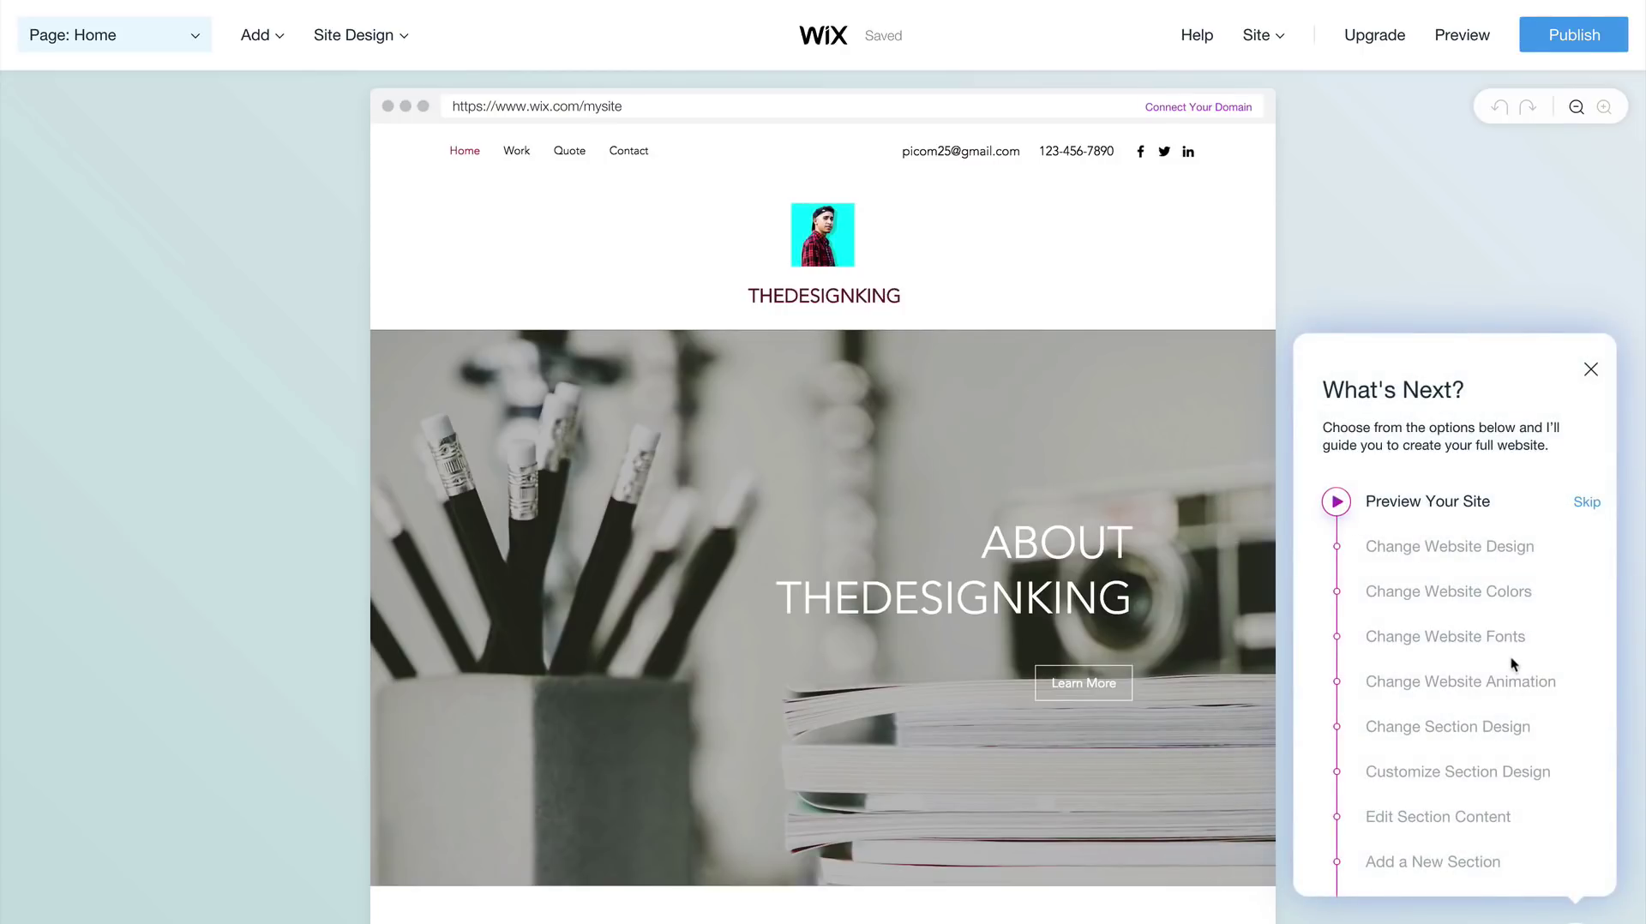
pyautogui.scroll(-1, 1511, 657)
pyautogui.scroll(1, 1511, 657)
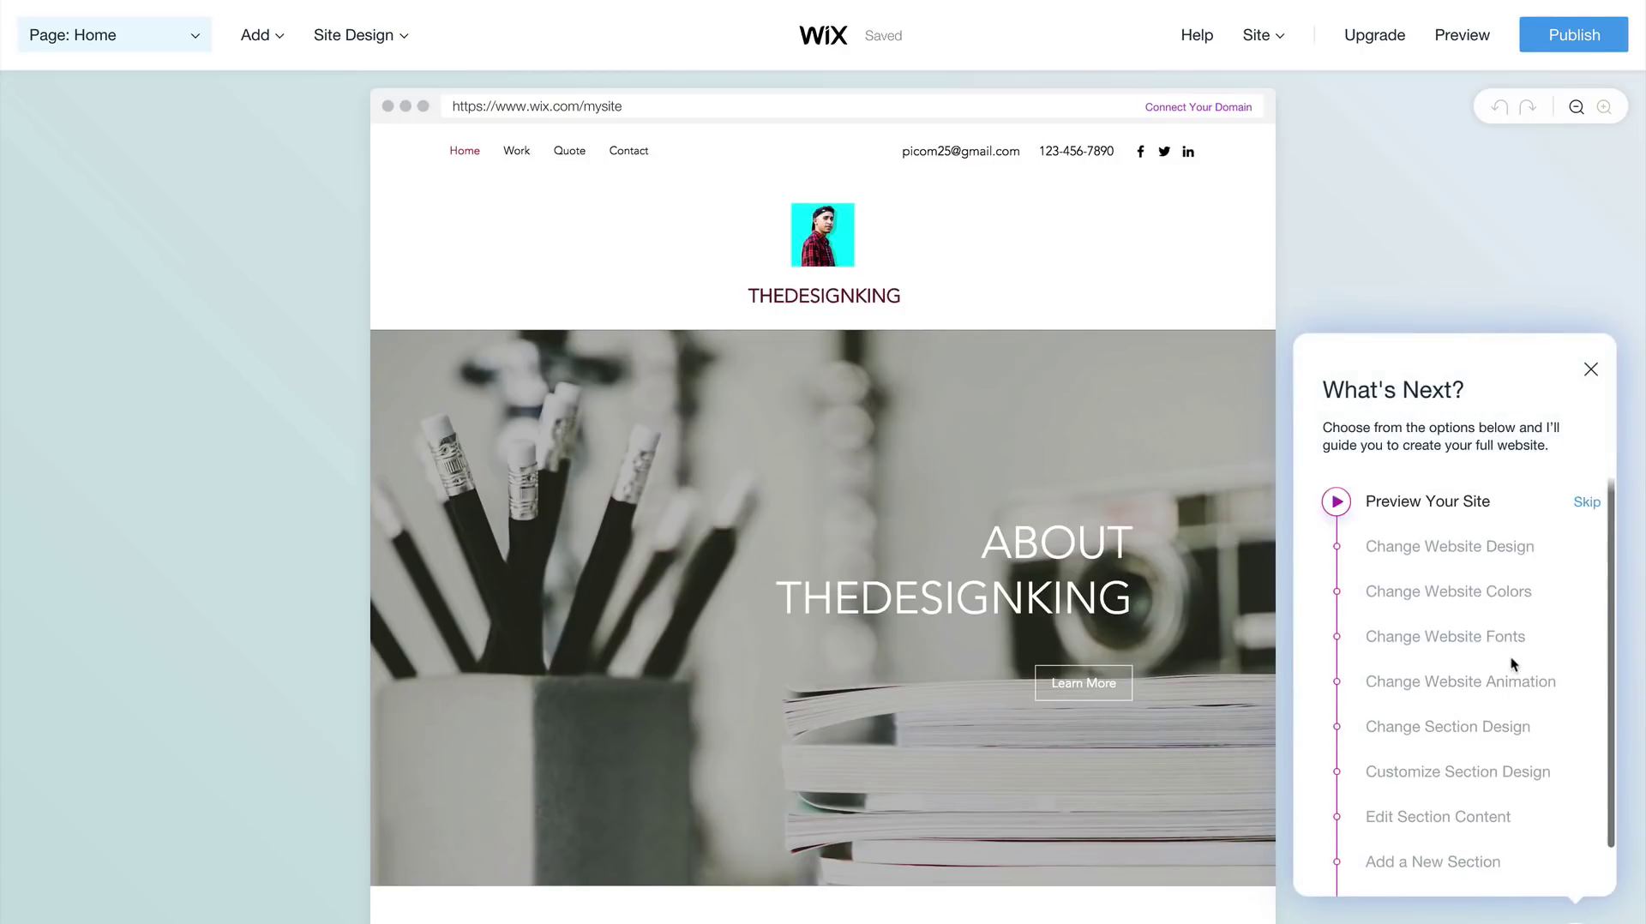
pyautogui.scroll(-1, 1510, 657)
pyautogui.scroll(1, 1510, 656)
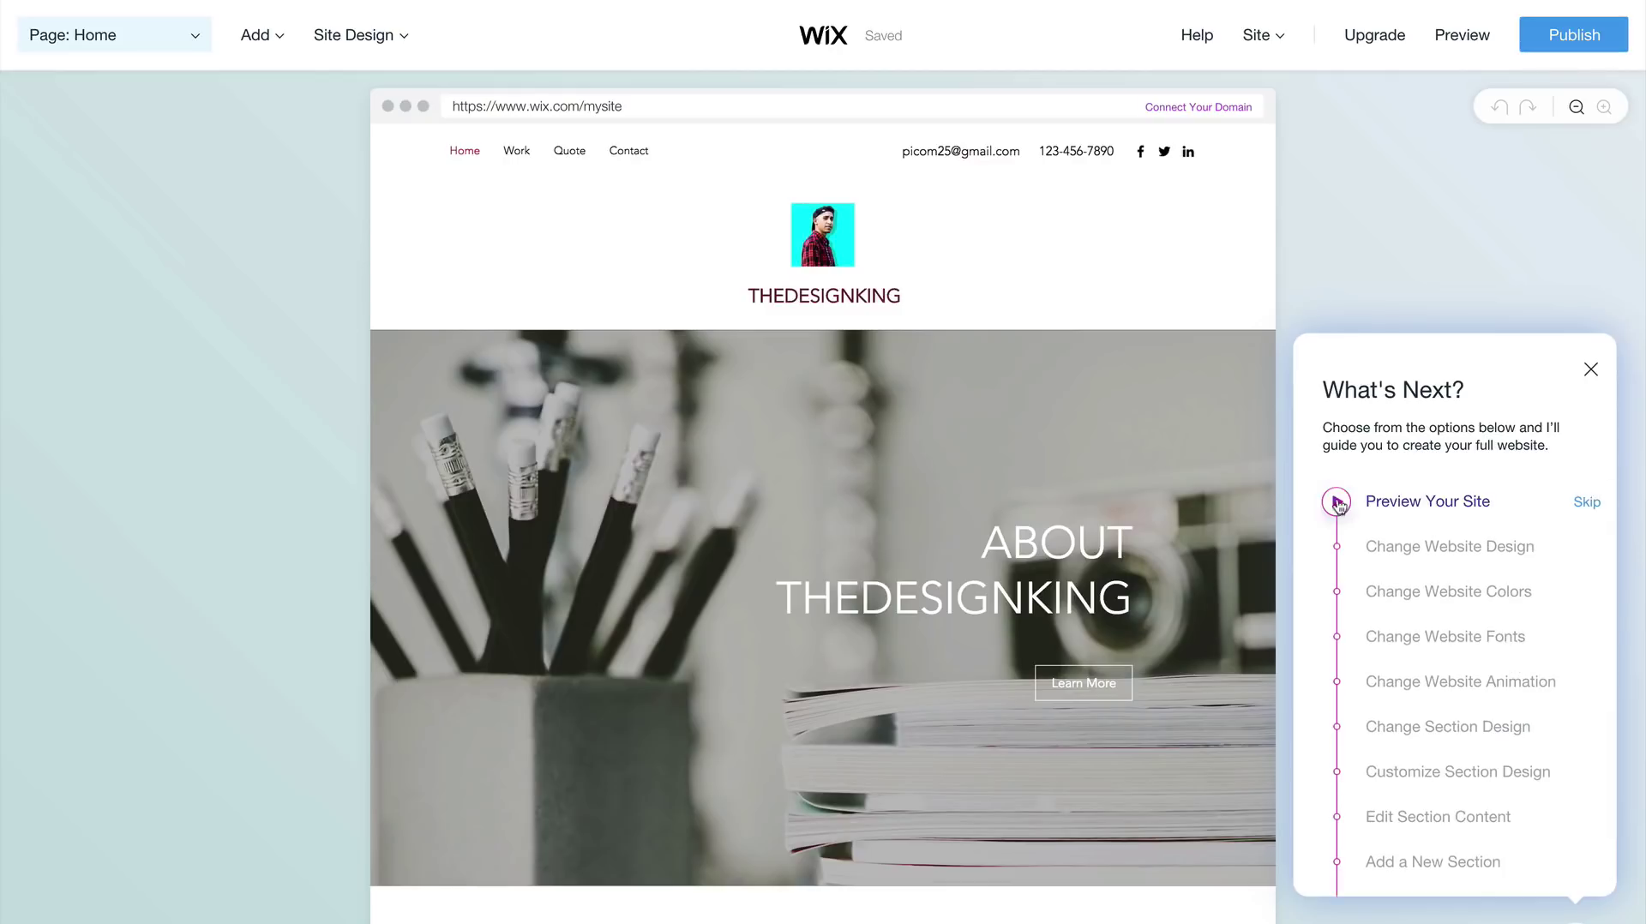
# Preview the homepage as visitors see it, look over its sections, and return to the editor.
pyautogui.click(1451, 504)
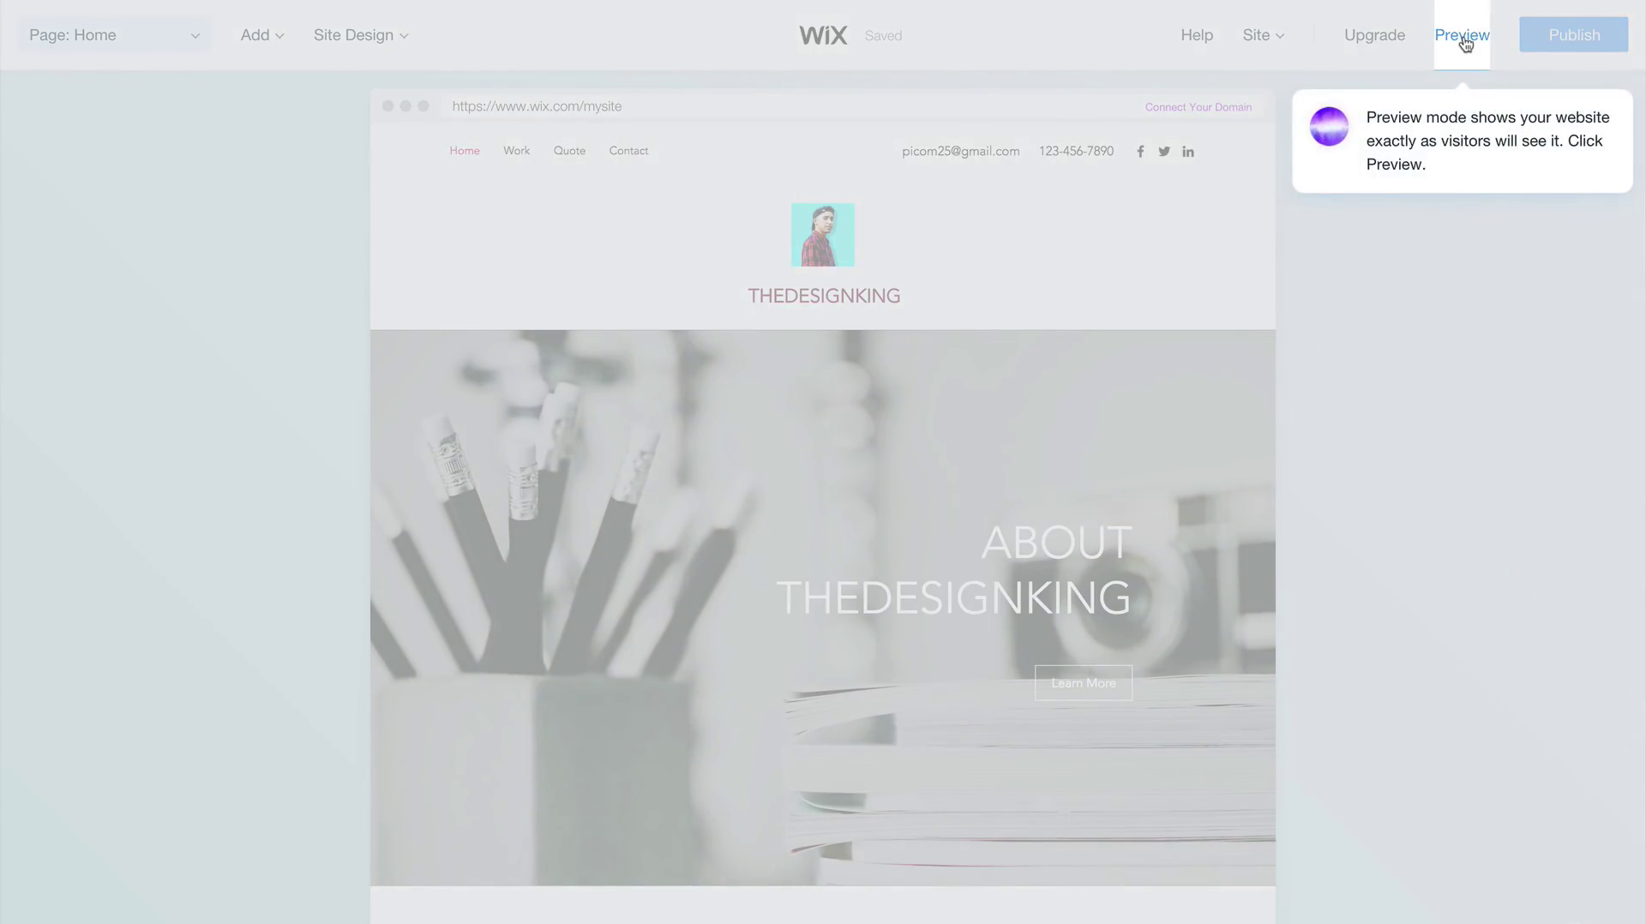
pyautogui.click(1463, 36)
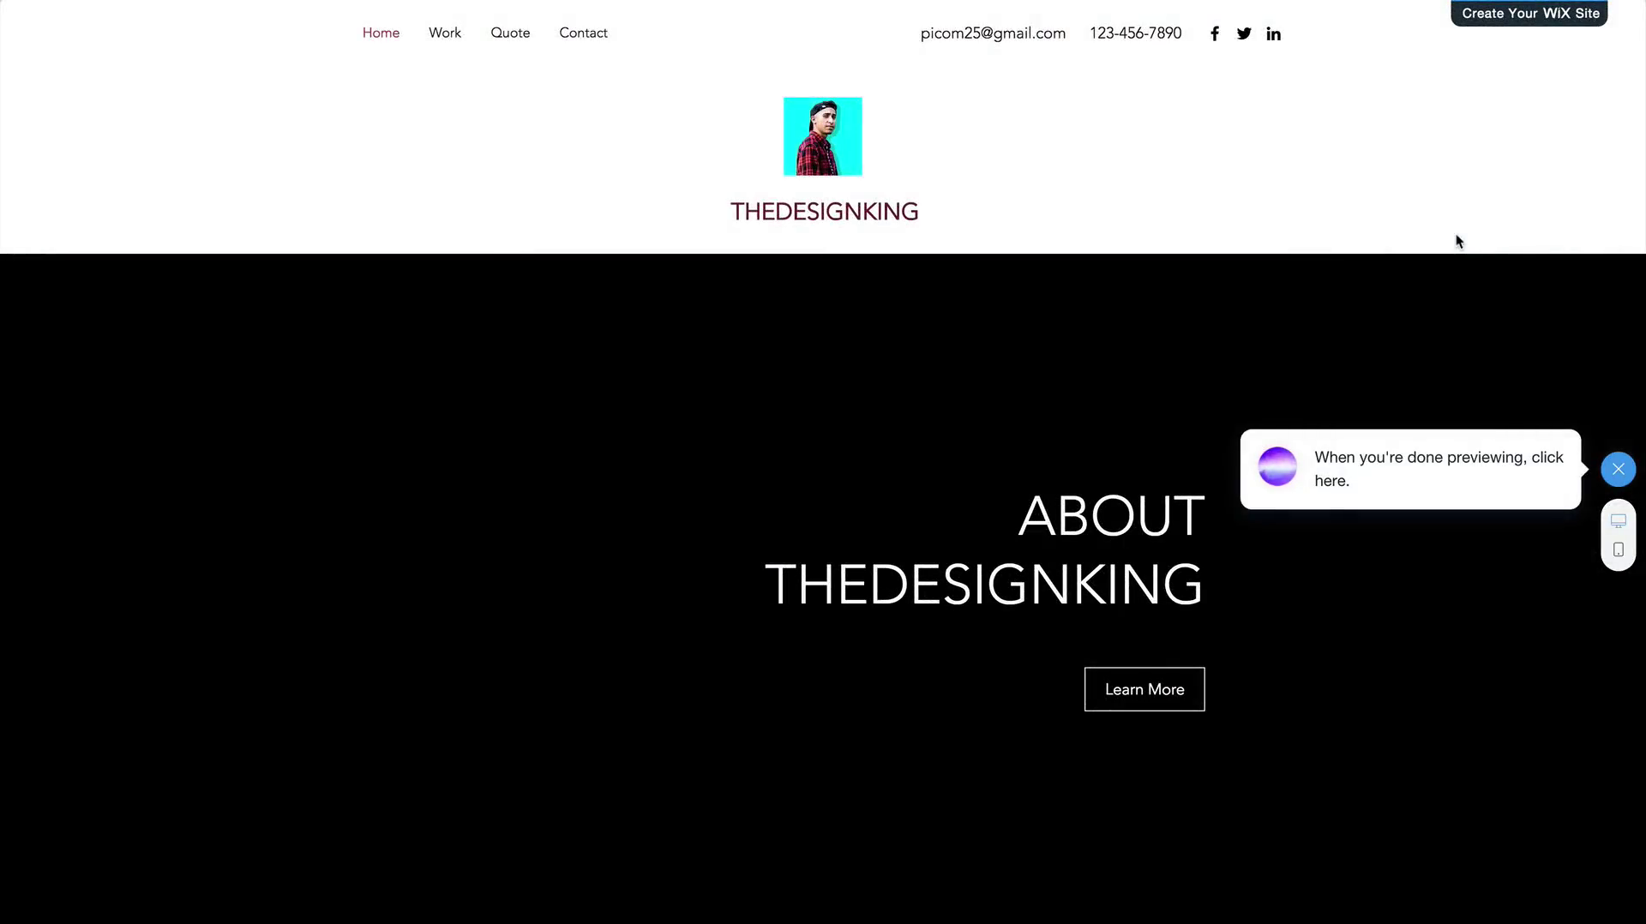
pyautogui.scroll(-10, 1457, 240)
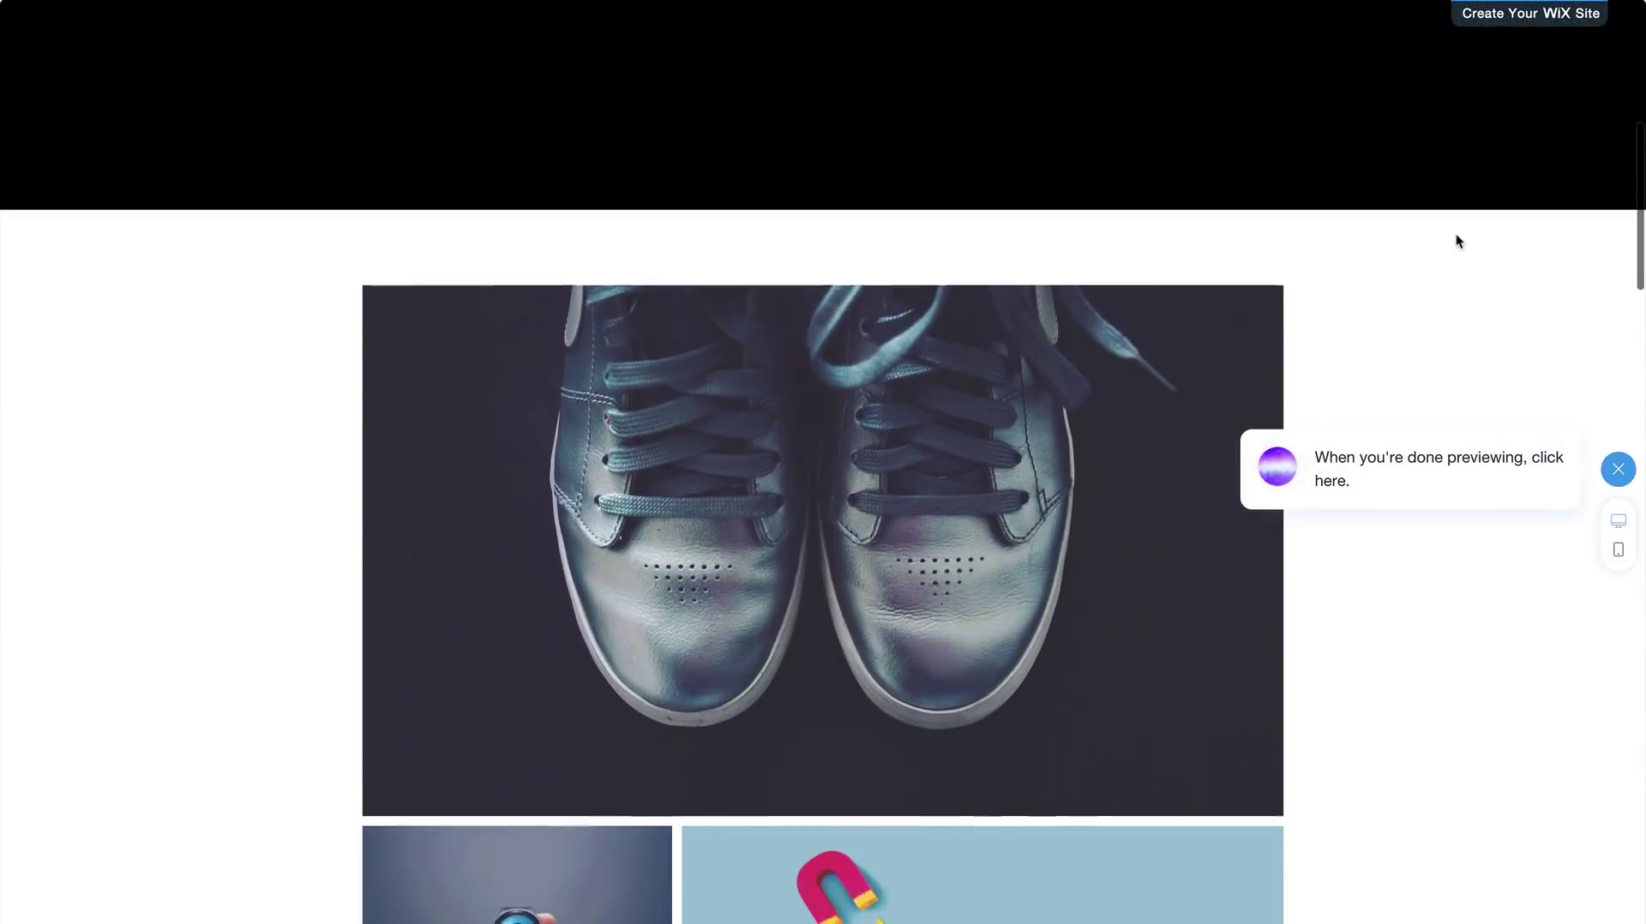
pyautogui.scroll(-5, 1458, 240)
pyautogui.scroll(10, 1457, 241)
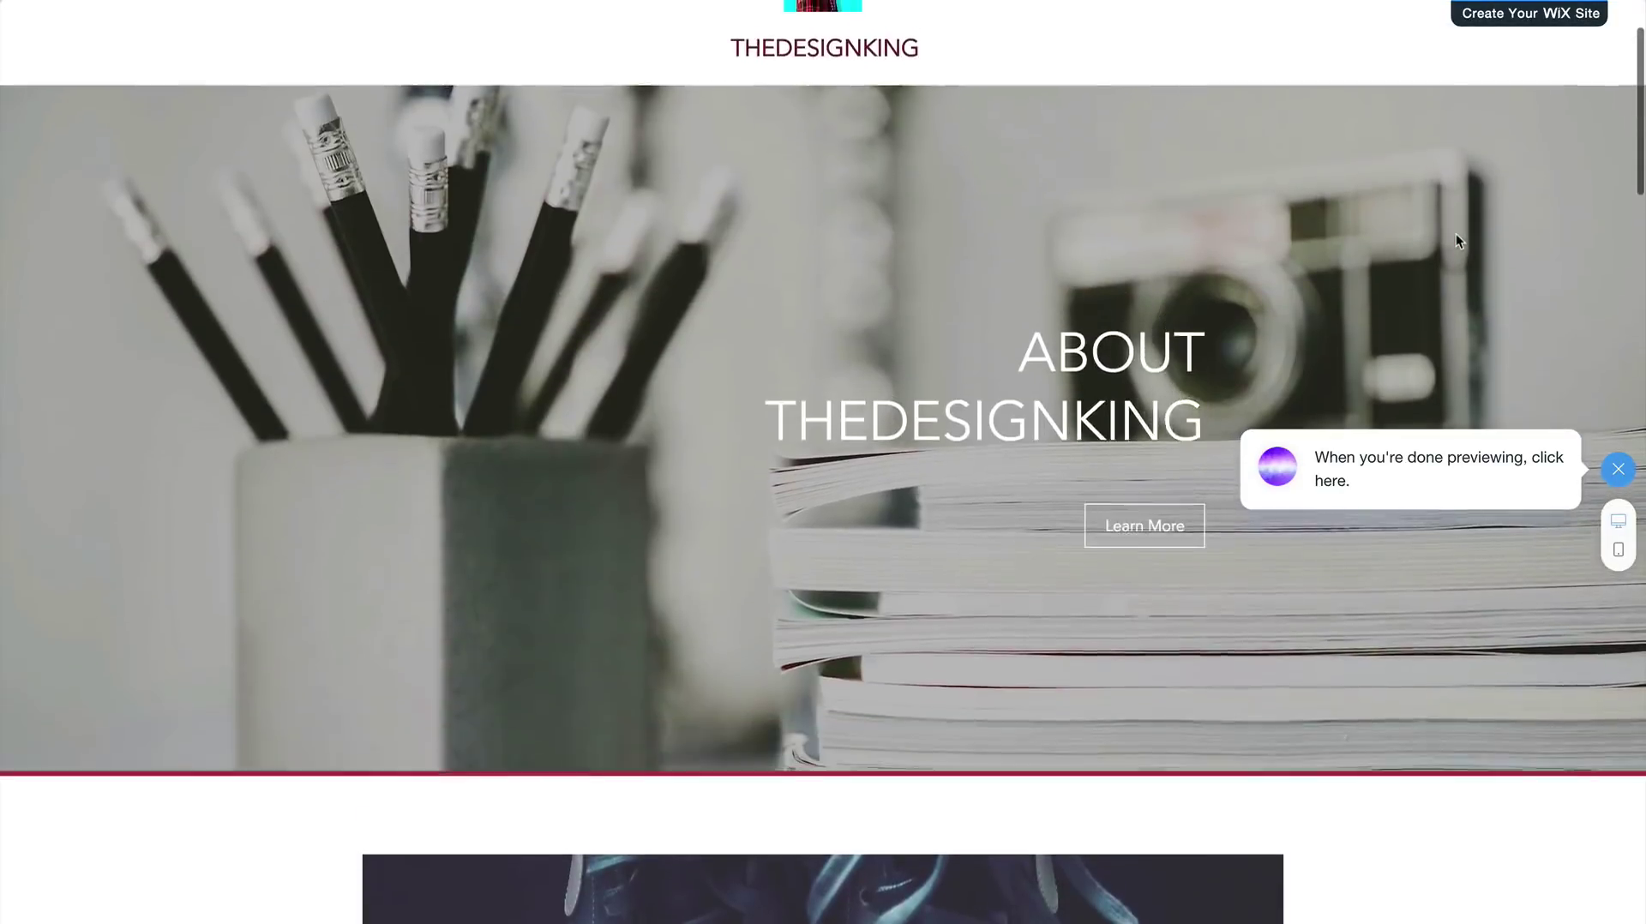
pyautogui.scroll(2, 1456, 234)
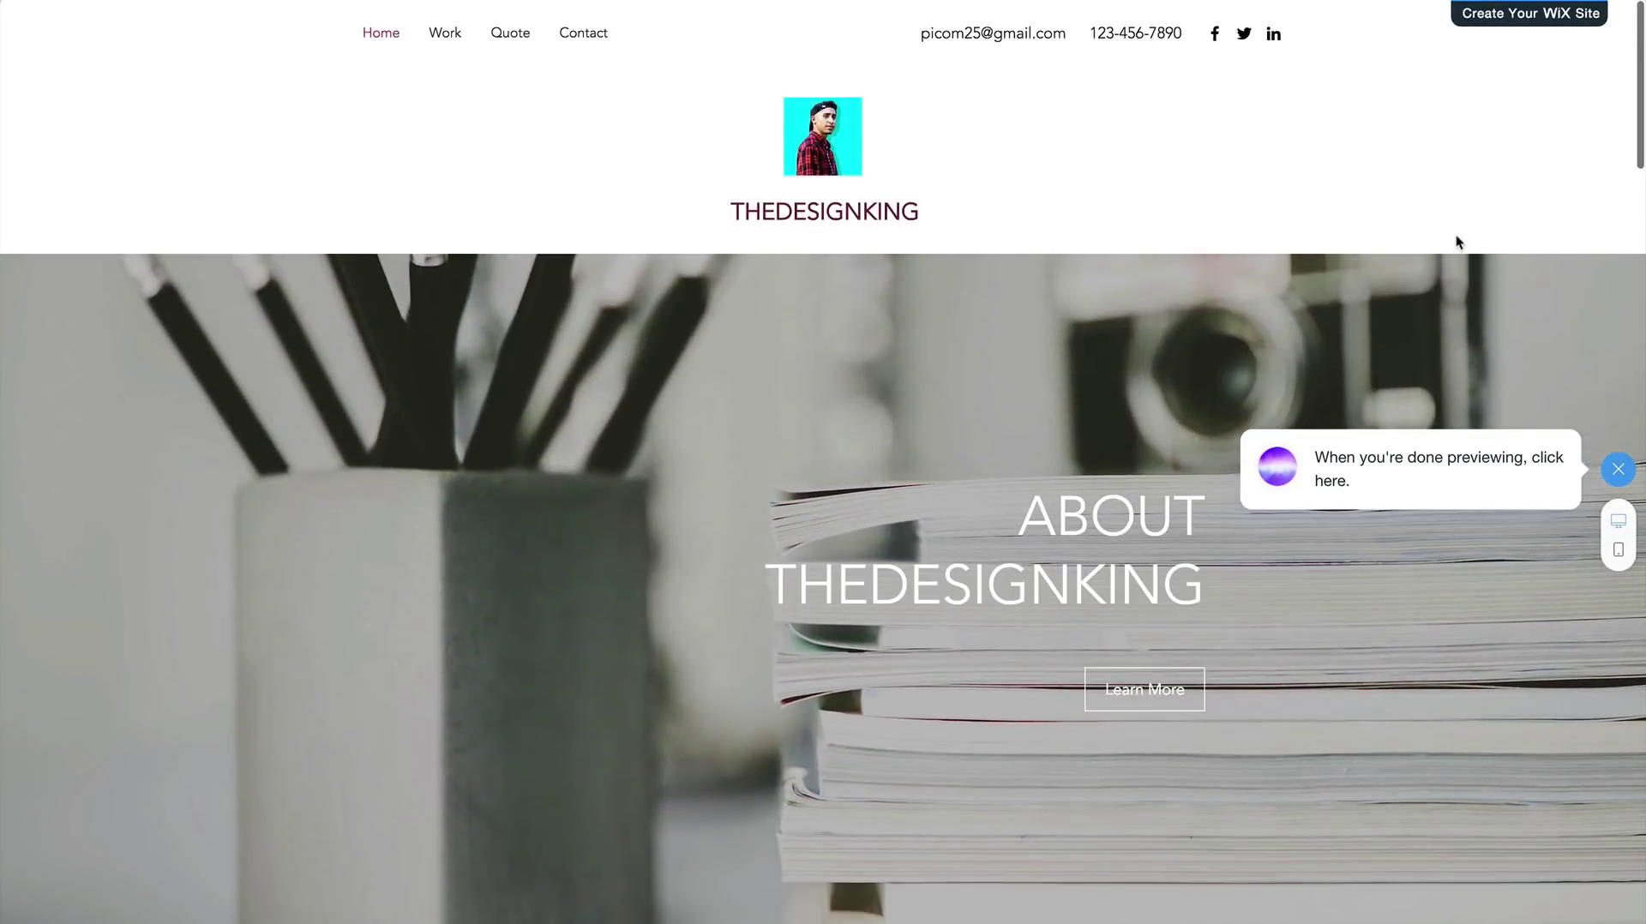
pyautogui.click(1623, 479)
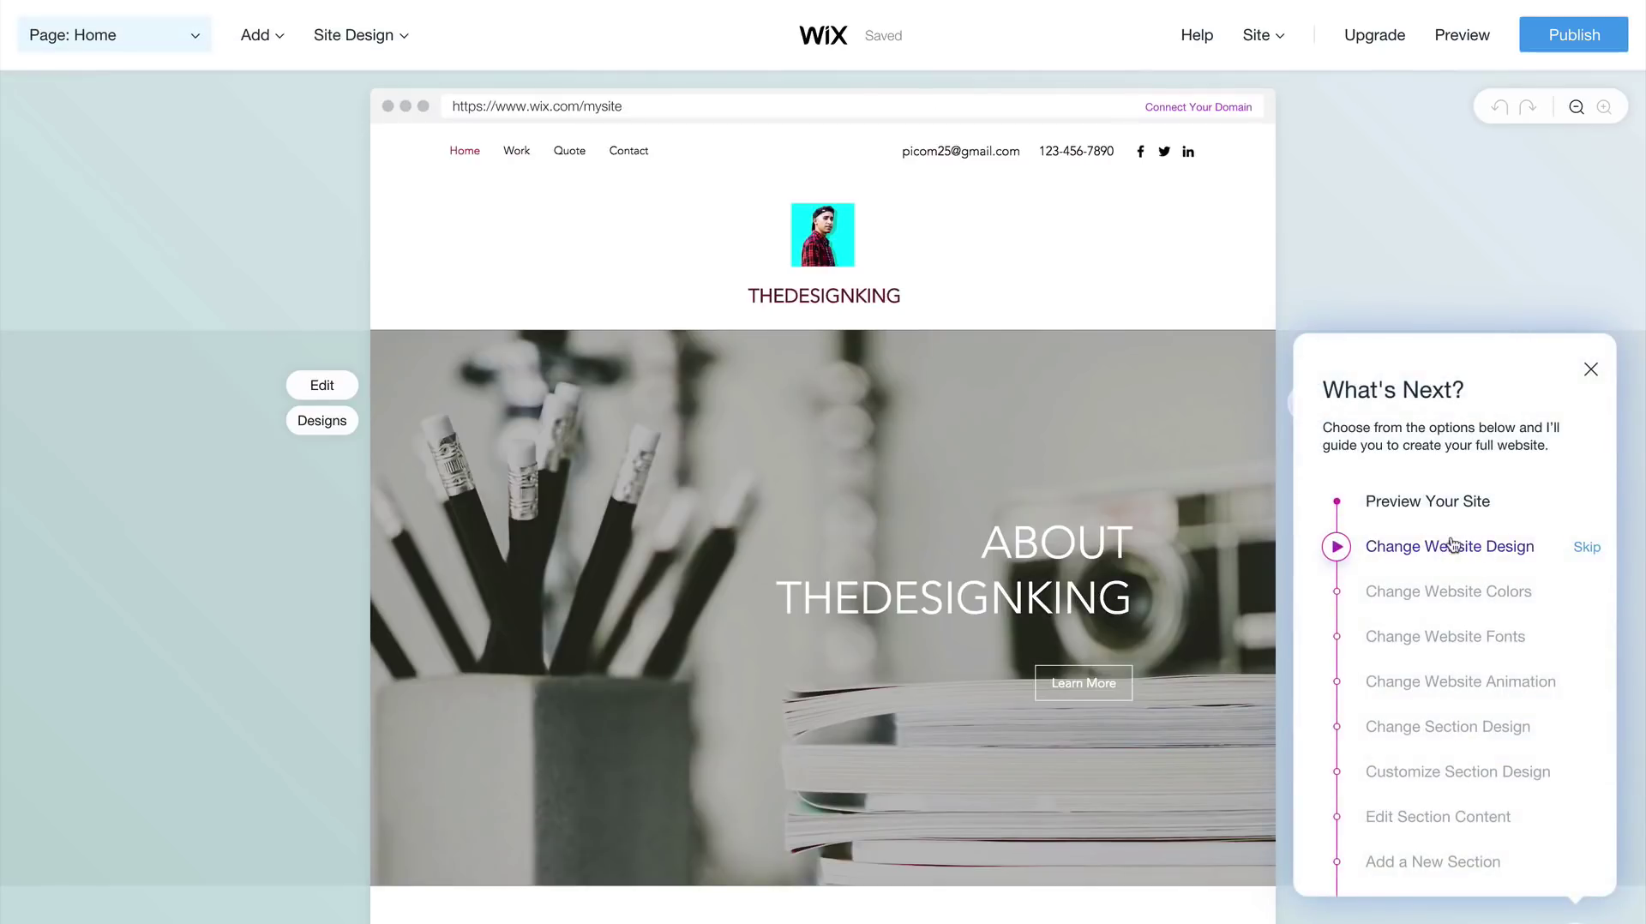
# Follow the guided walkthrough for changing the website design, apply the Minimal theme in black, review the page, and keep the design.
pyautogui.click(1456, 548)
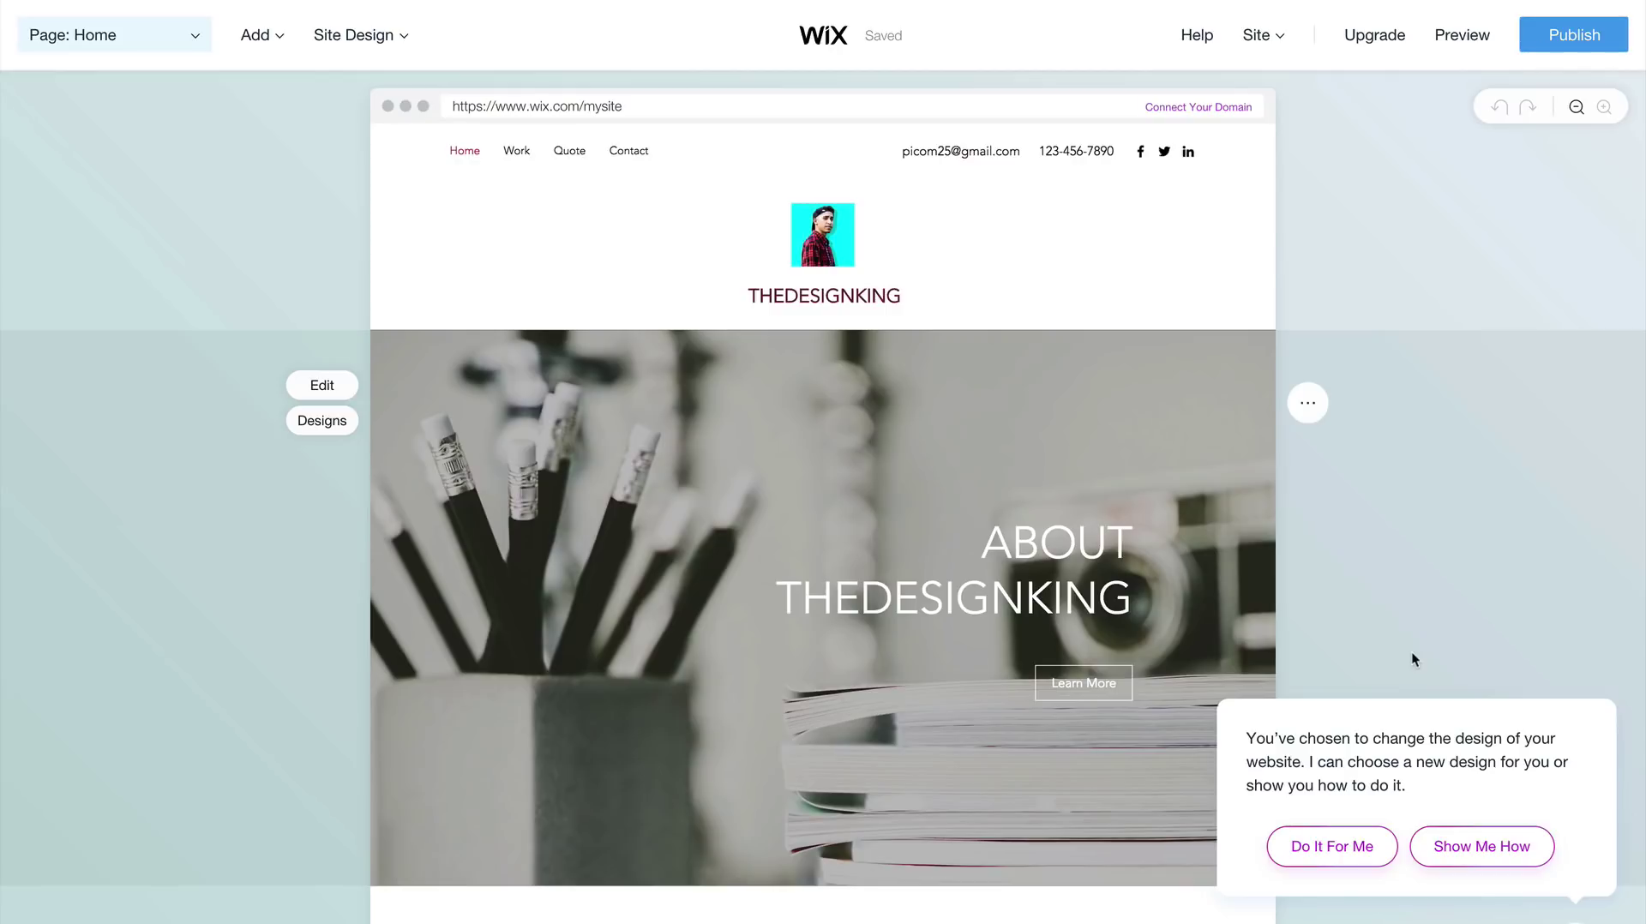
pyautogui.click(1462, 848)
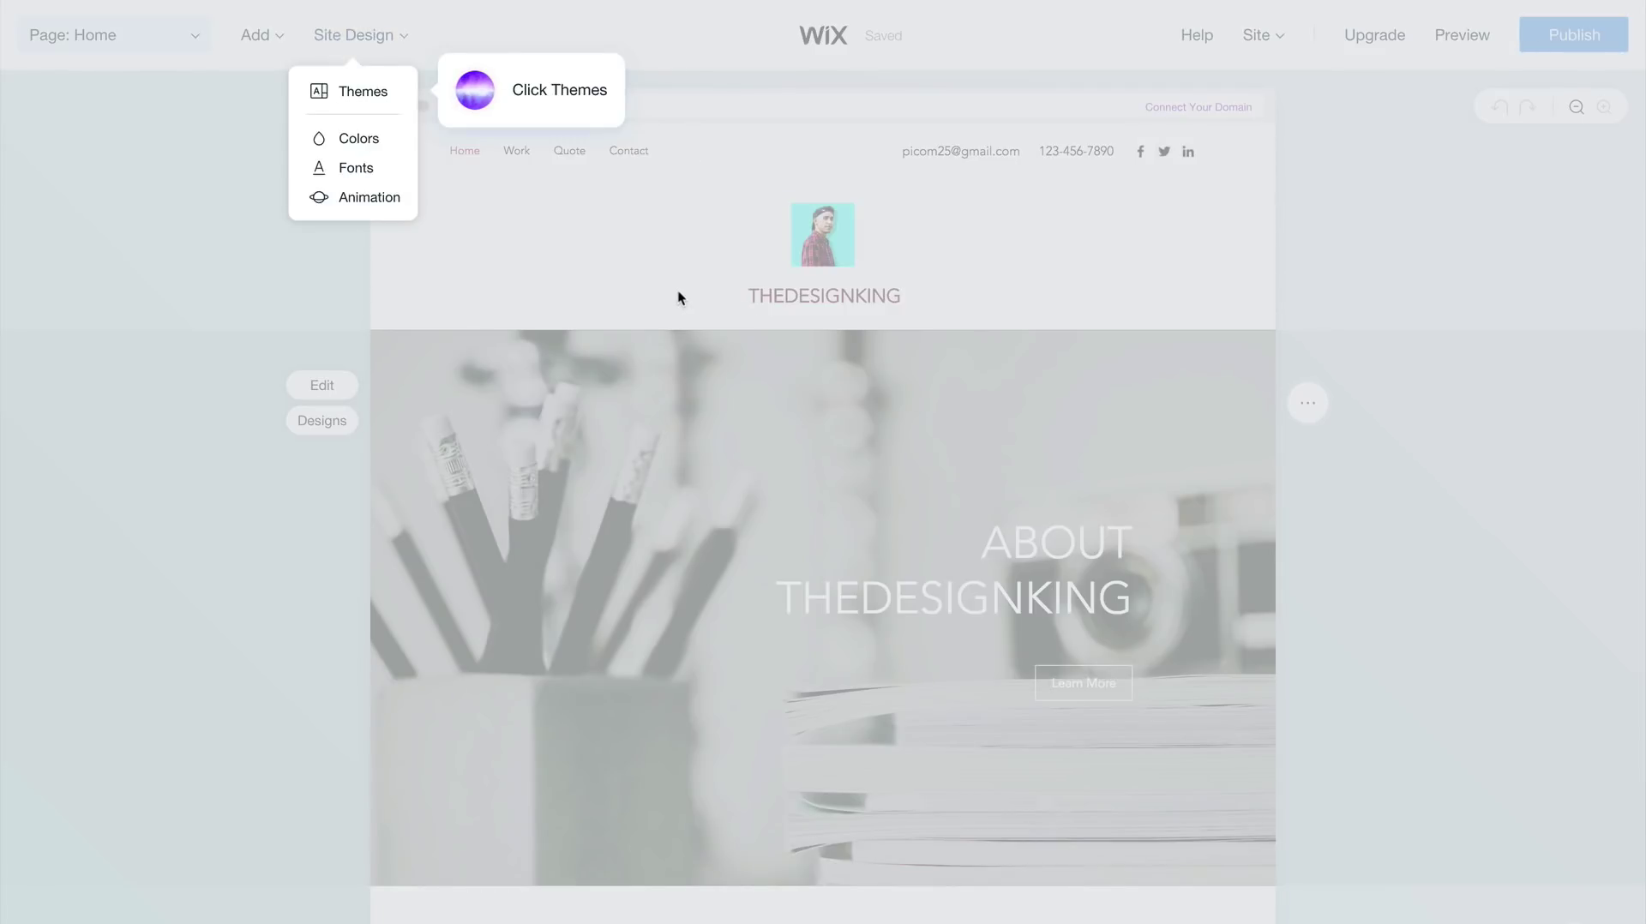
pyautogui.click(379, 90)
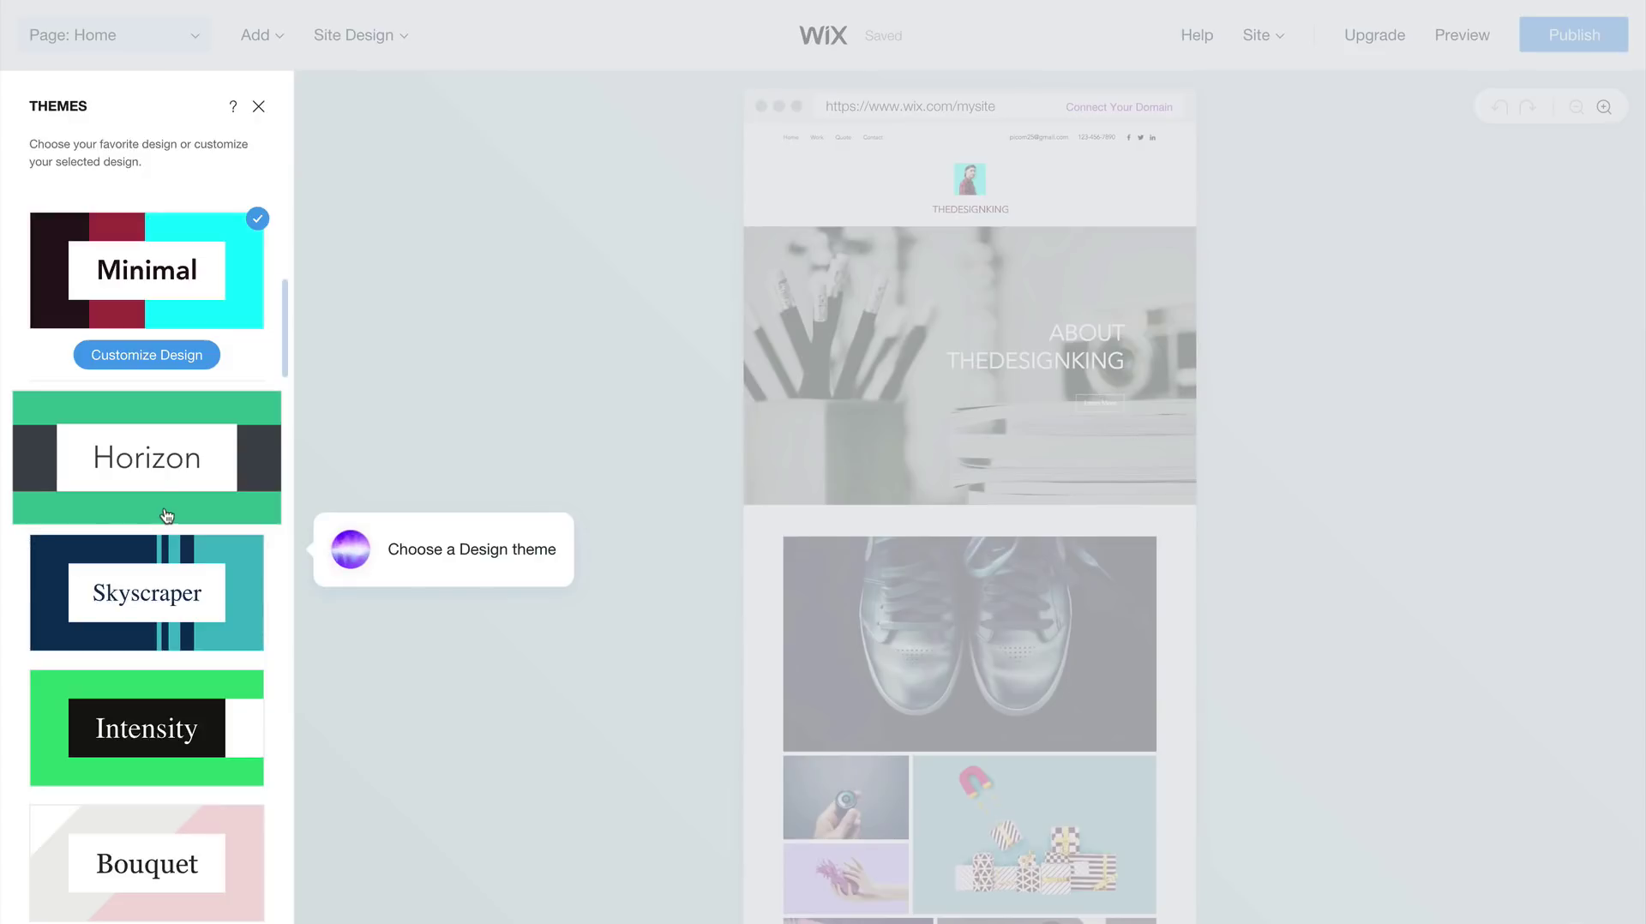
pyautogui.click(167, 515)
pyautogui.scroll(-2, 928, 545)
pyautogui.scroll(-10, 928, 545)
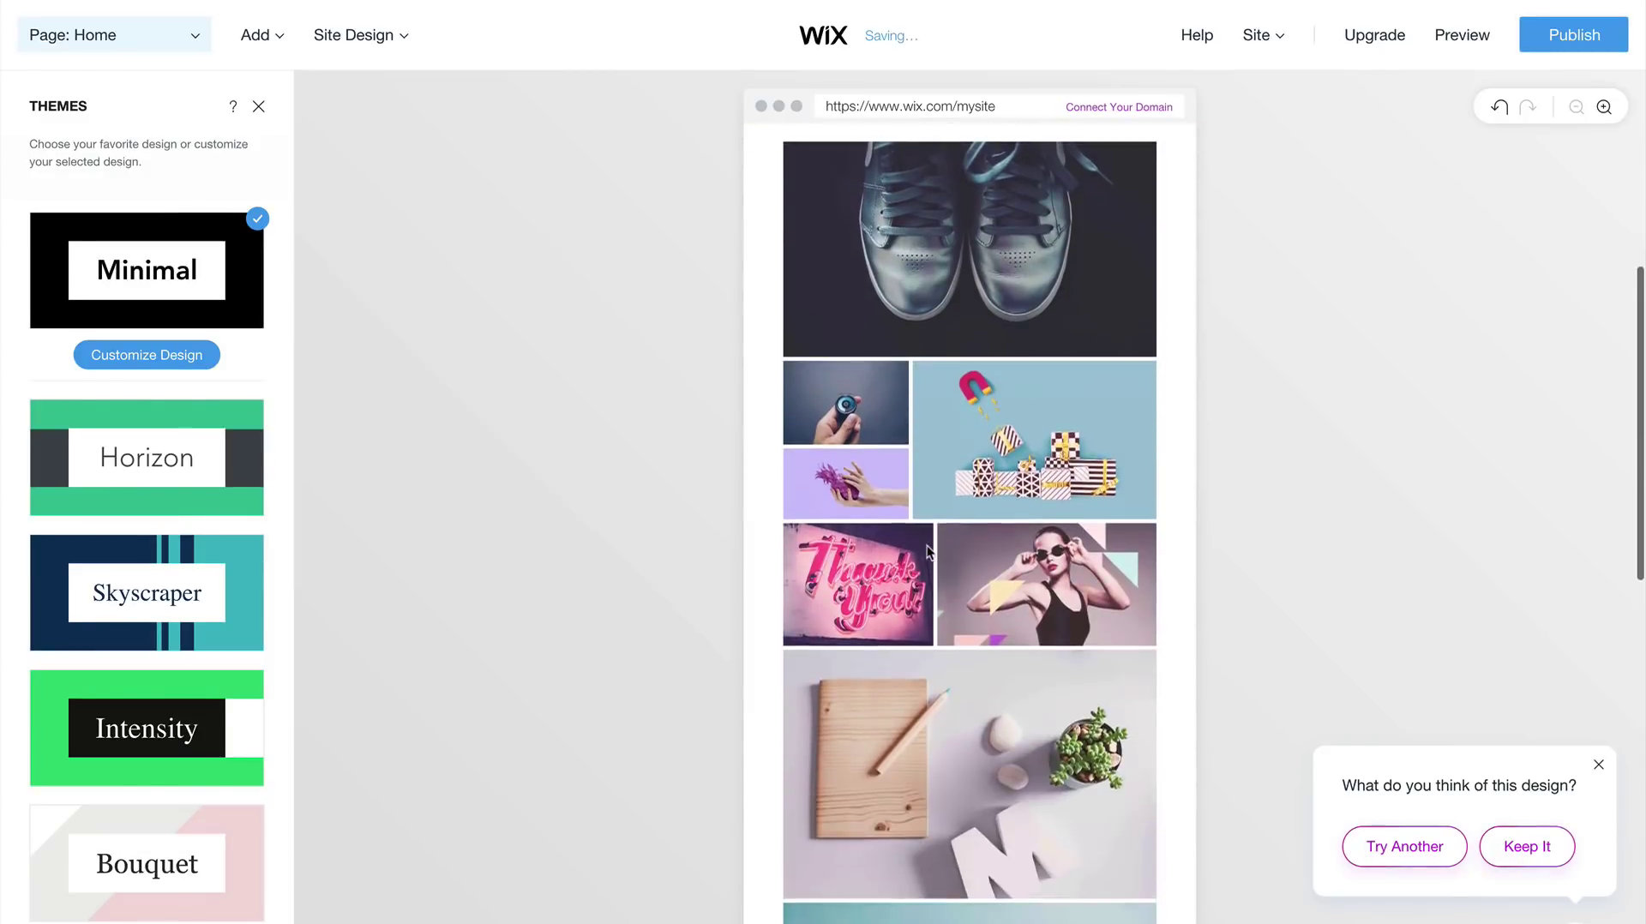
pyautogui.scroll(-3, 928, 552)
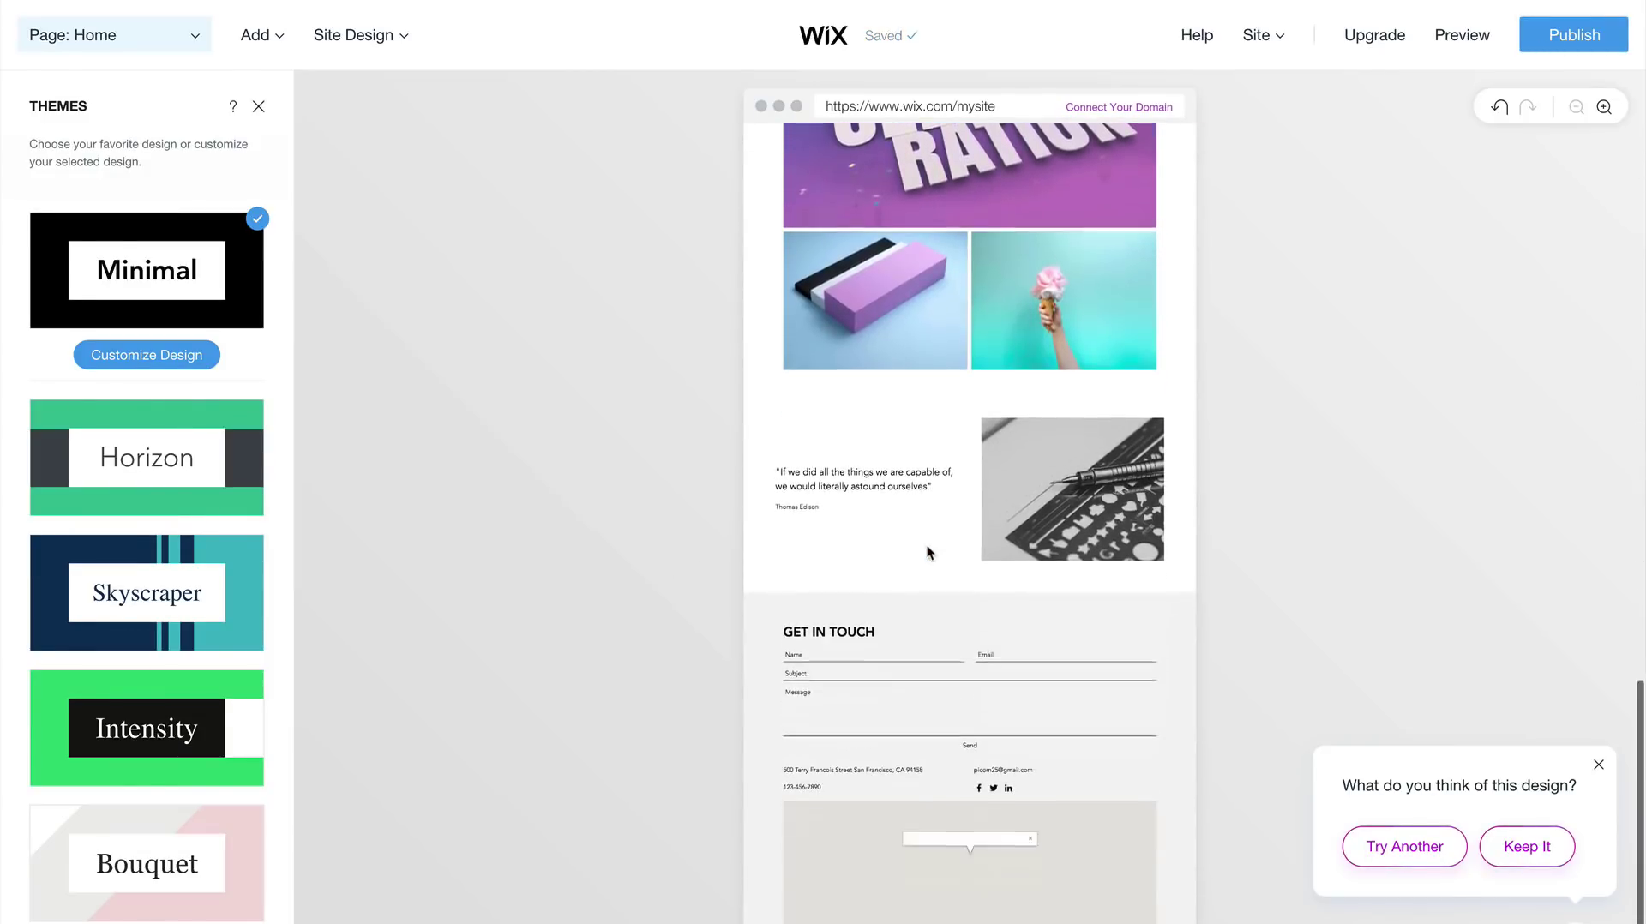
pyautogui.scroll(15, 927, 552)
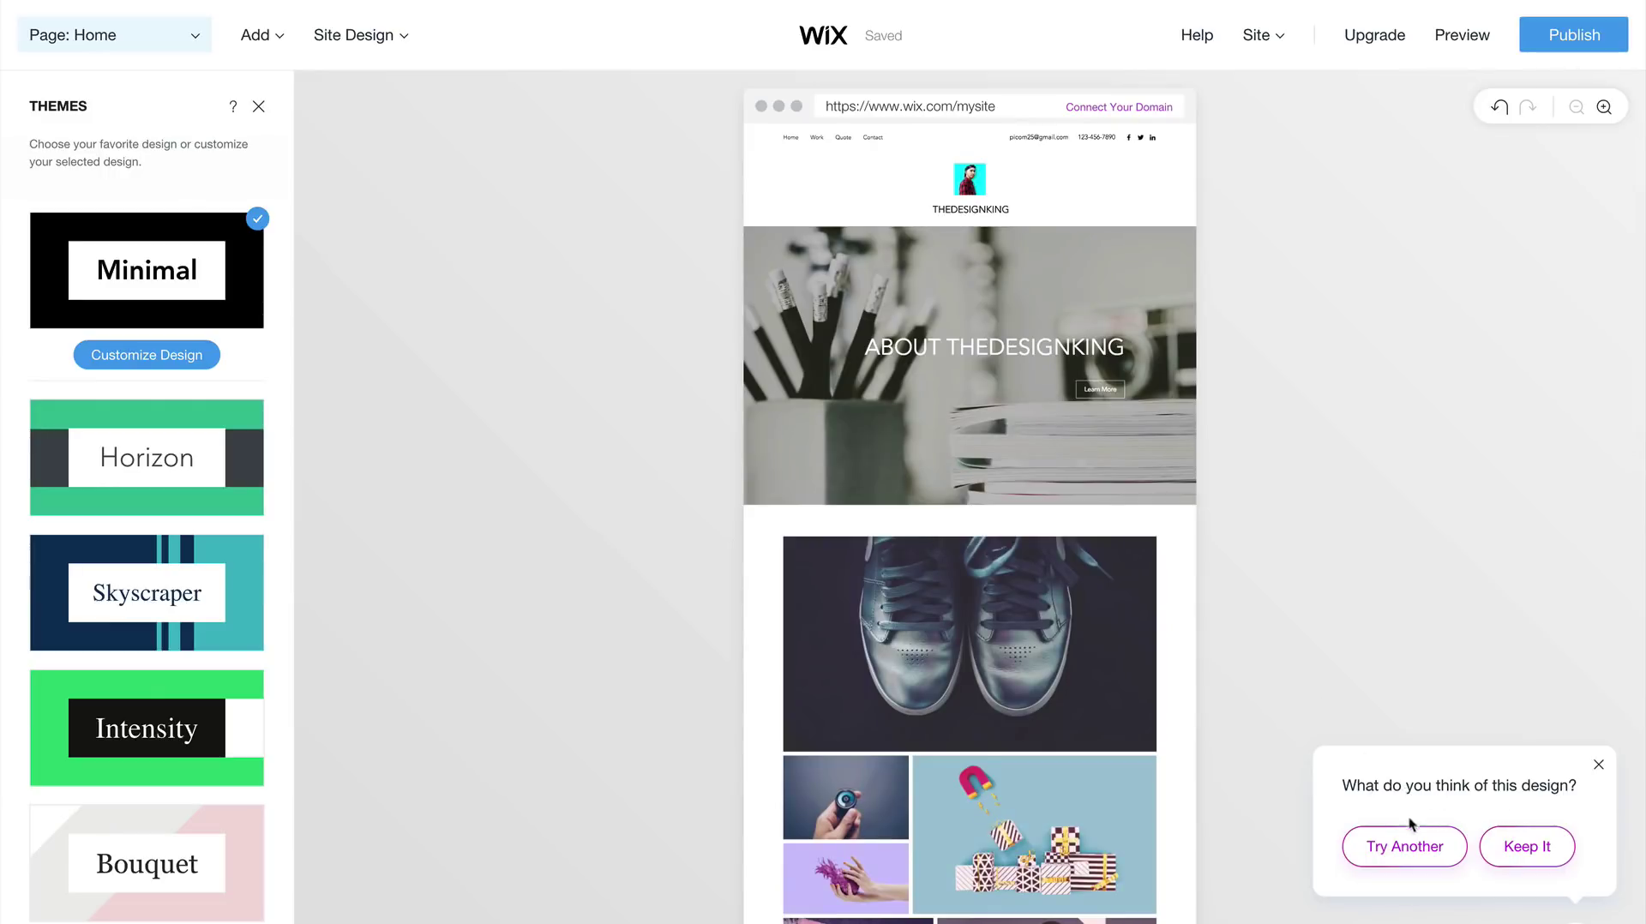
pyautogui.click(1527, 846)
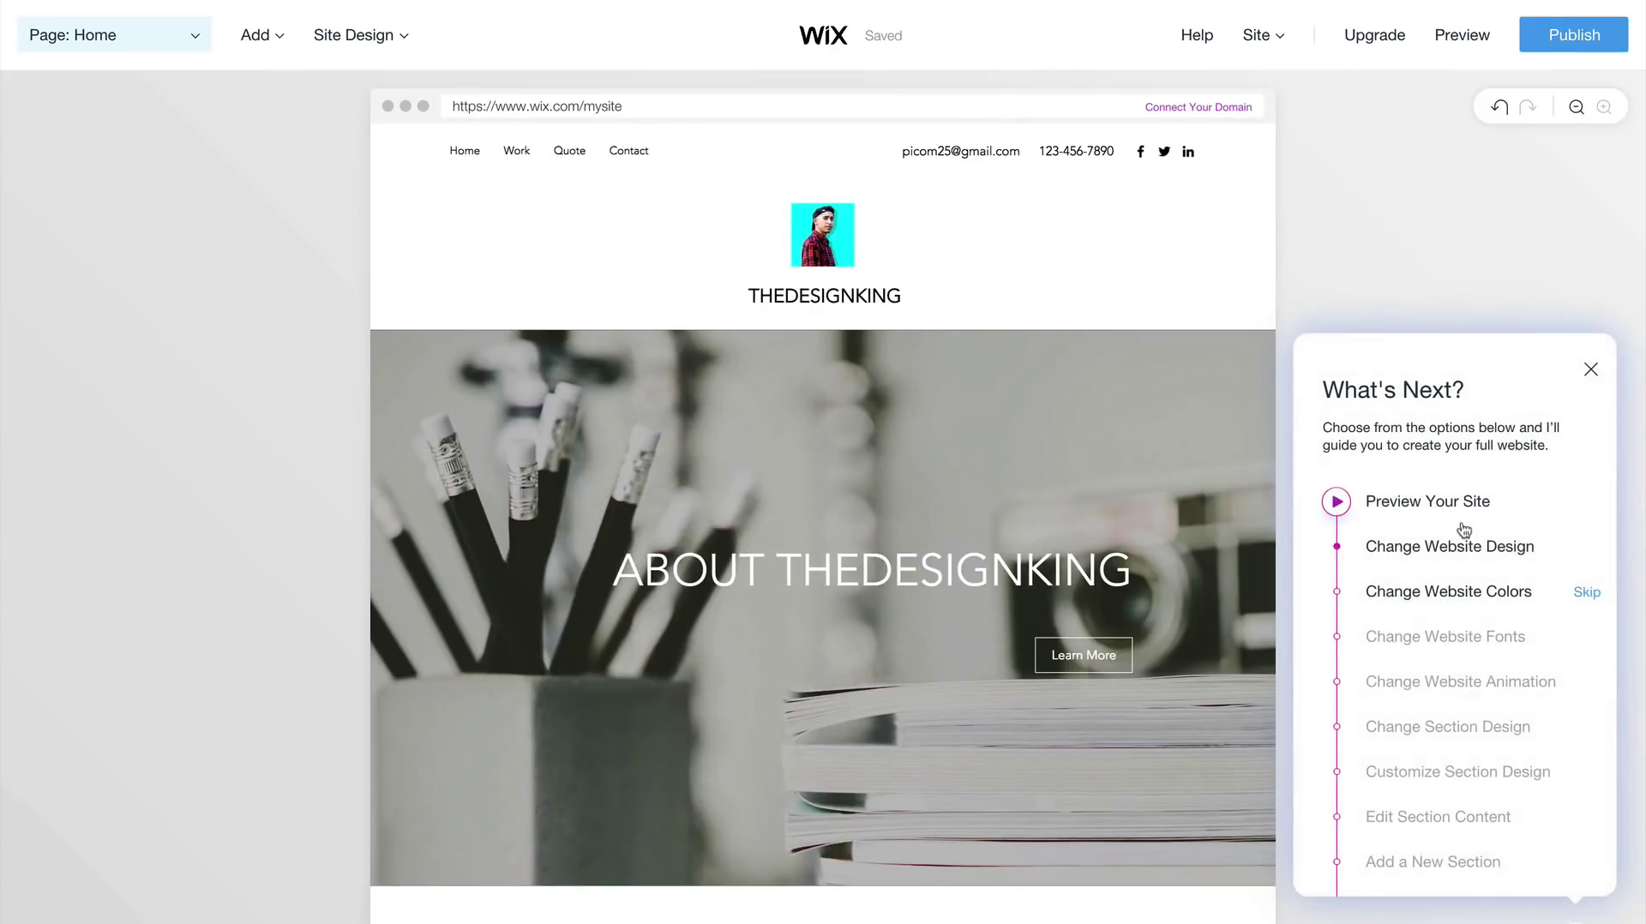
# Start the guided walkthrough for changing the website colors and go through to choosing a palette in the site color settings.
pyautogui.click(1468, 593)
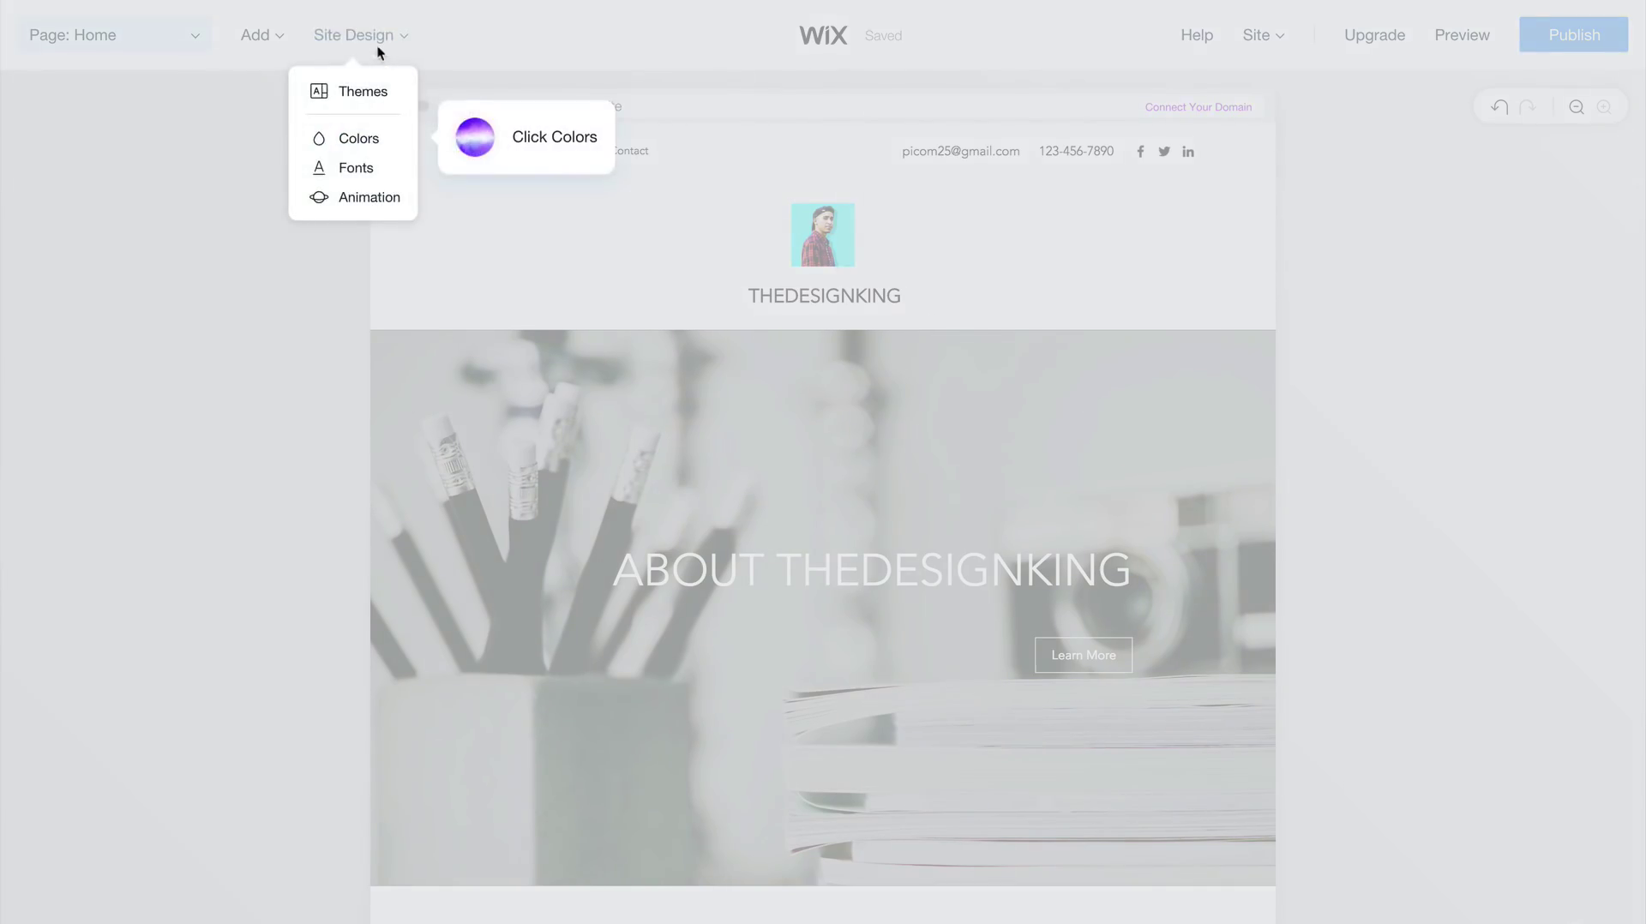
pyautogui.click(372, 137)
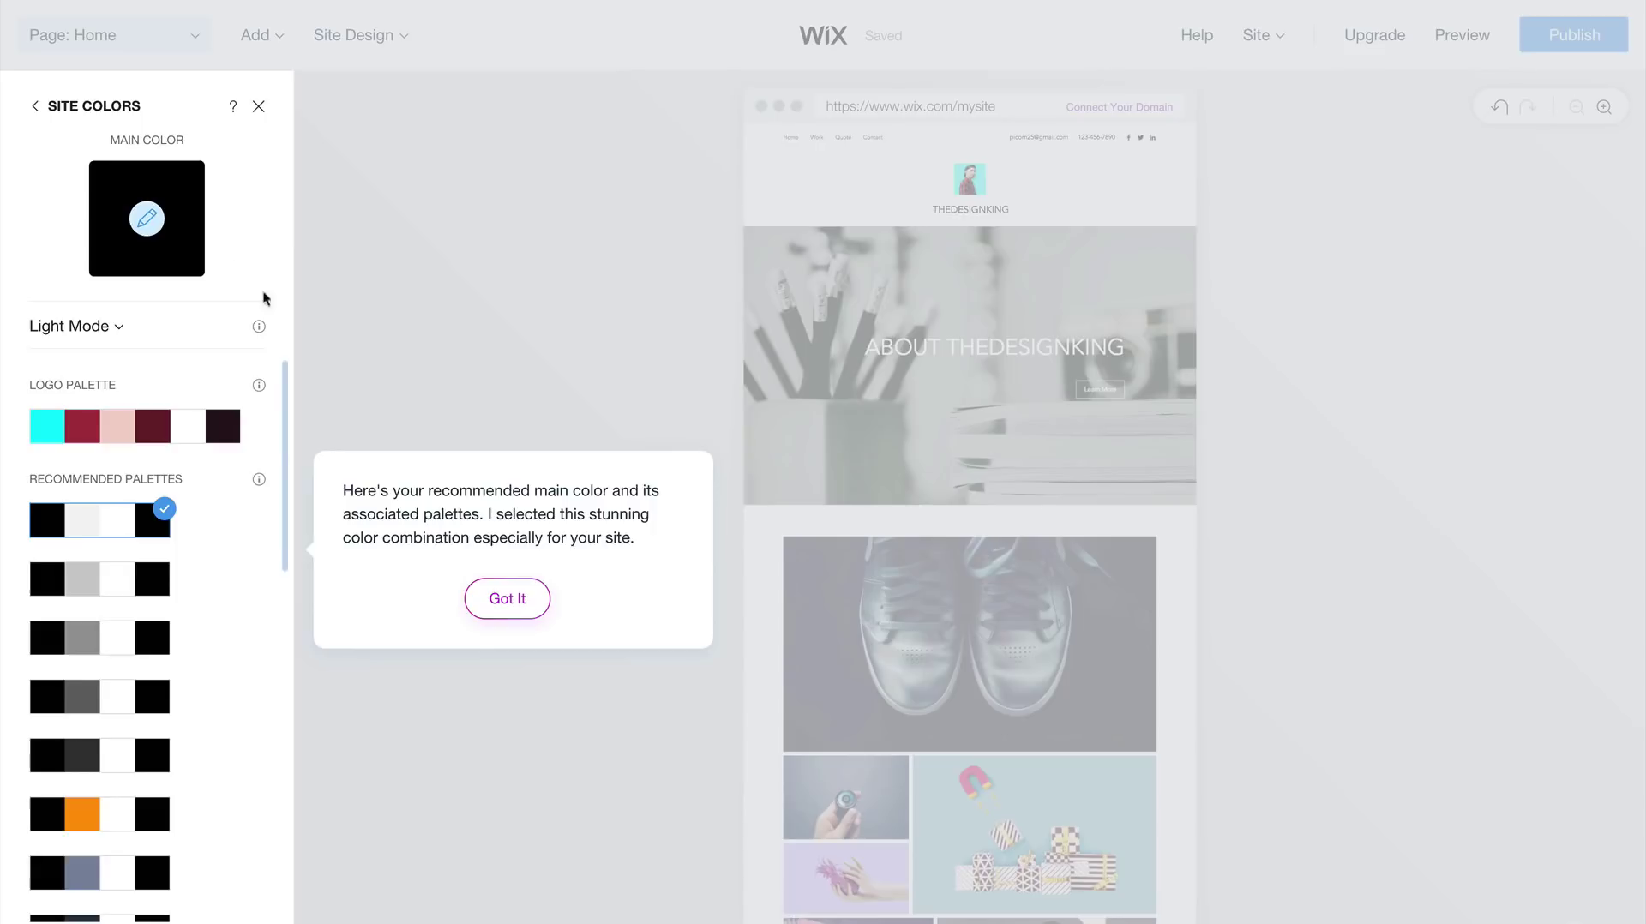
pyautogui.click(474, 595)
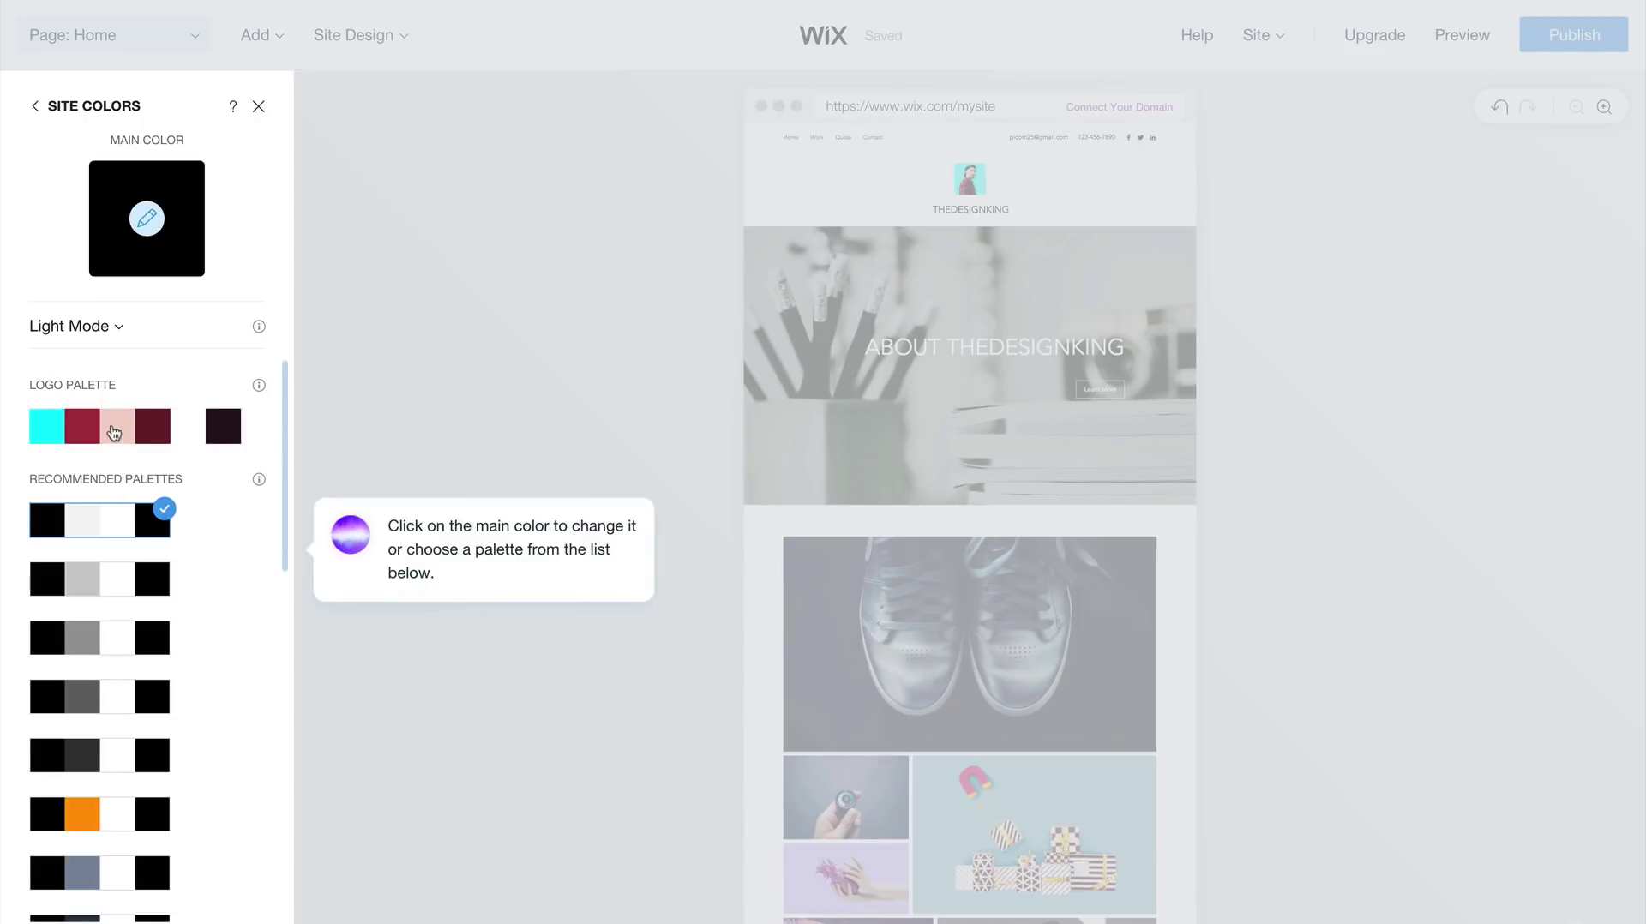
# Apply the logo palette to the website and look over the recolored homepage.
pyautogui.click(114, 433)
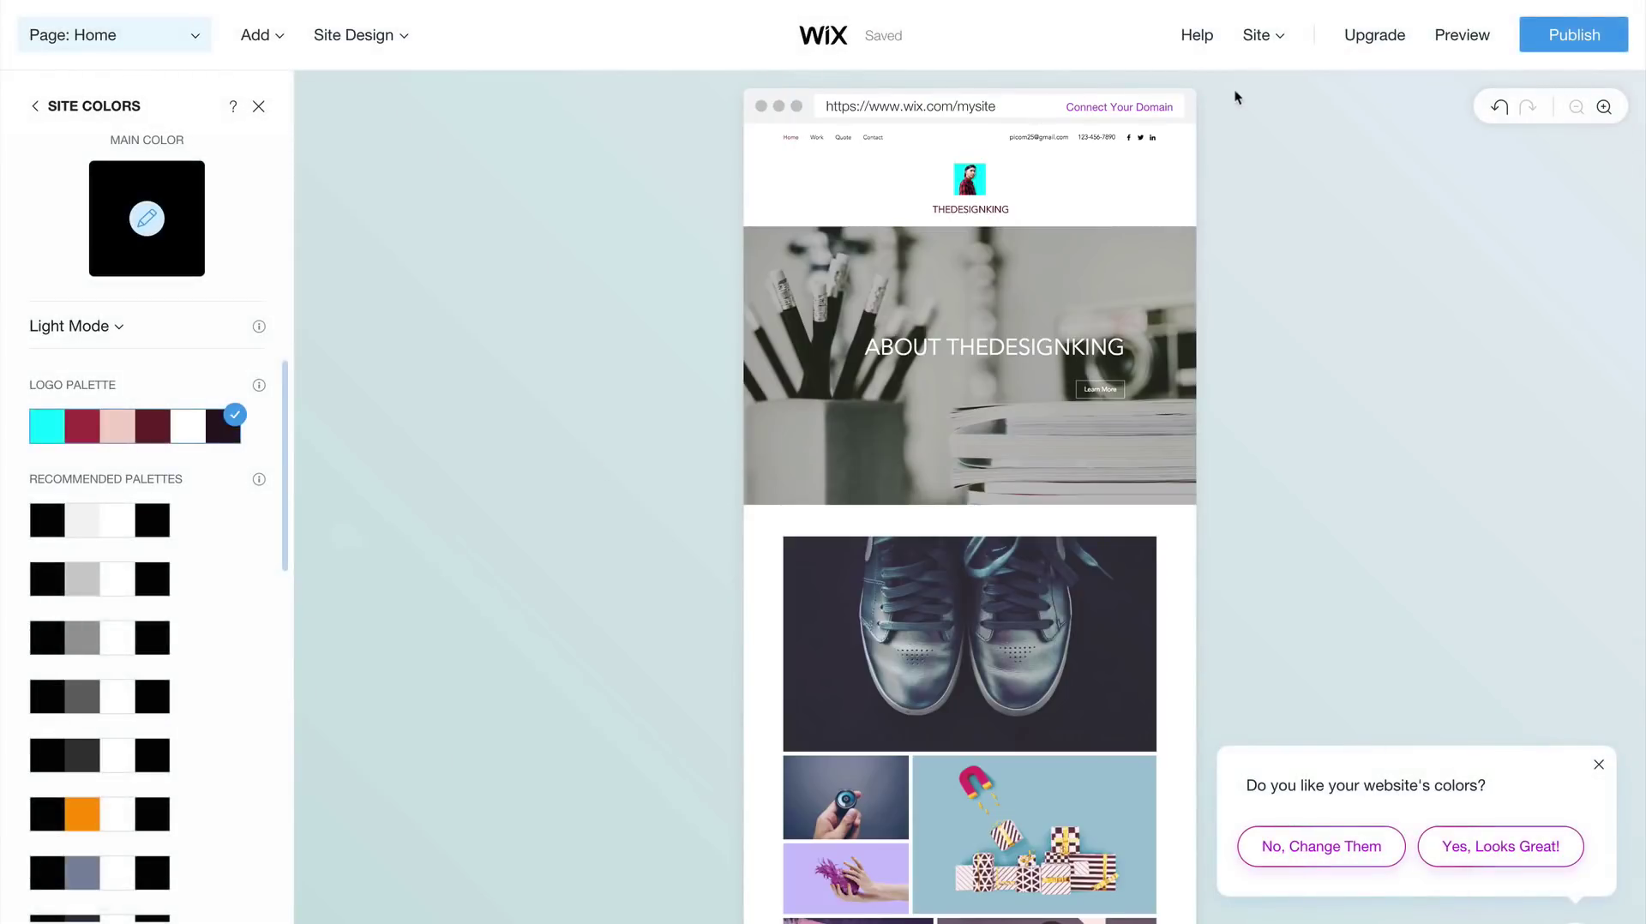
pyautogui.click(1604, 106)
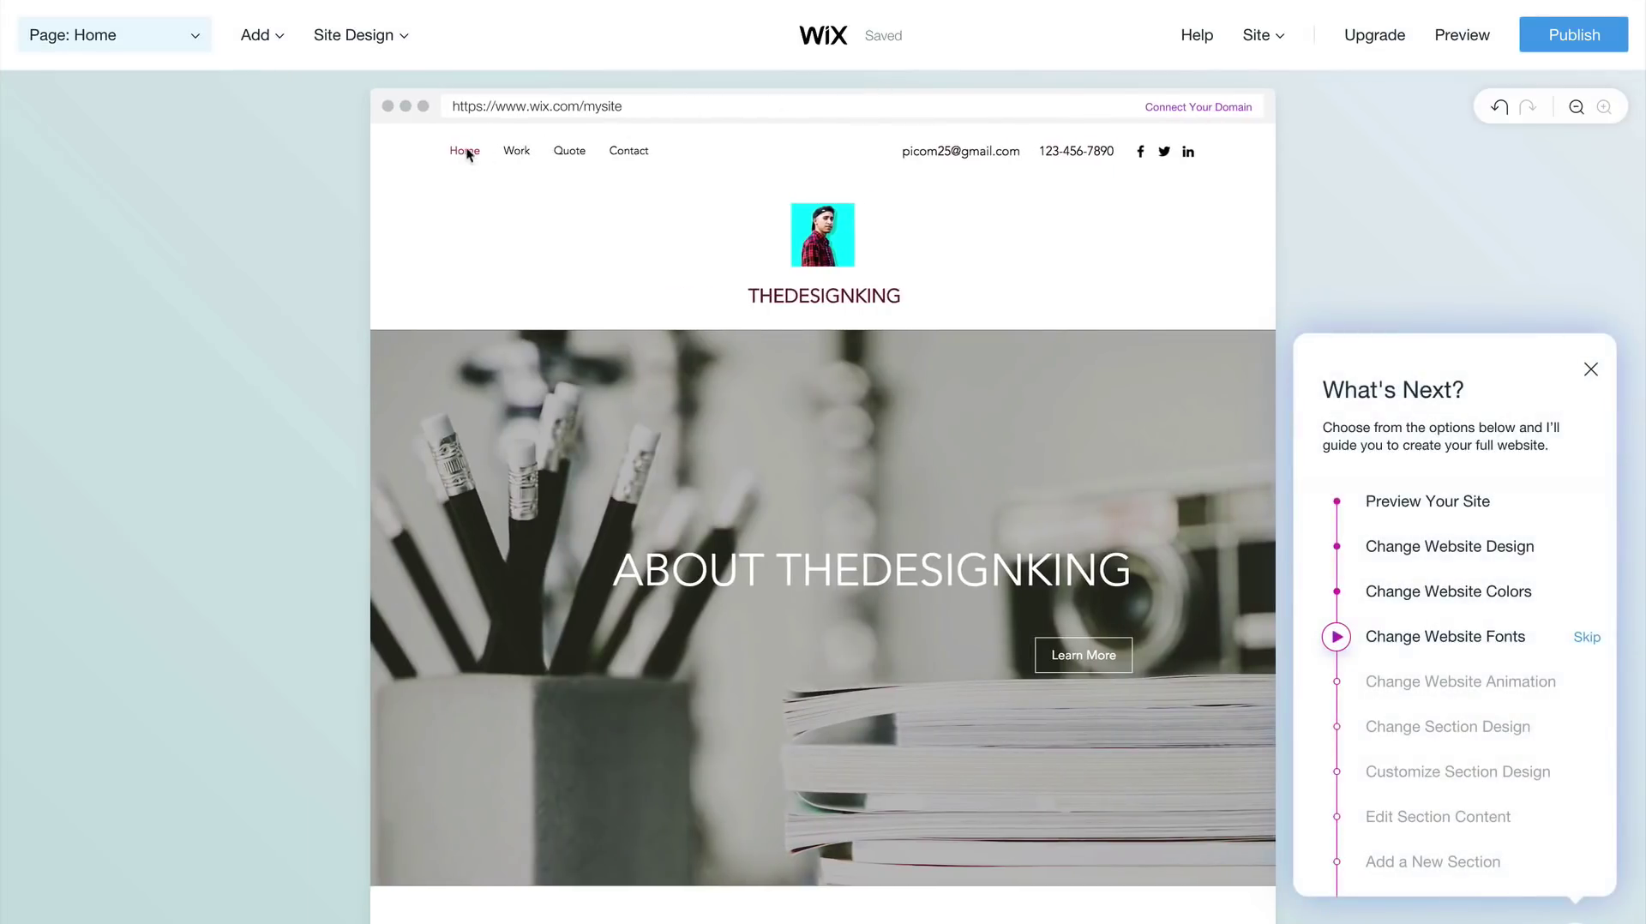
pyautogui.scroll(-15, 837, 315)
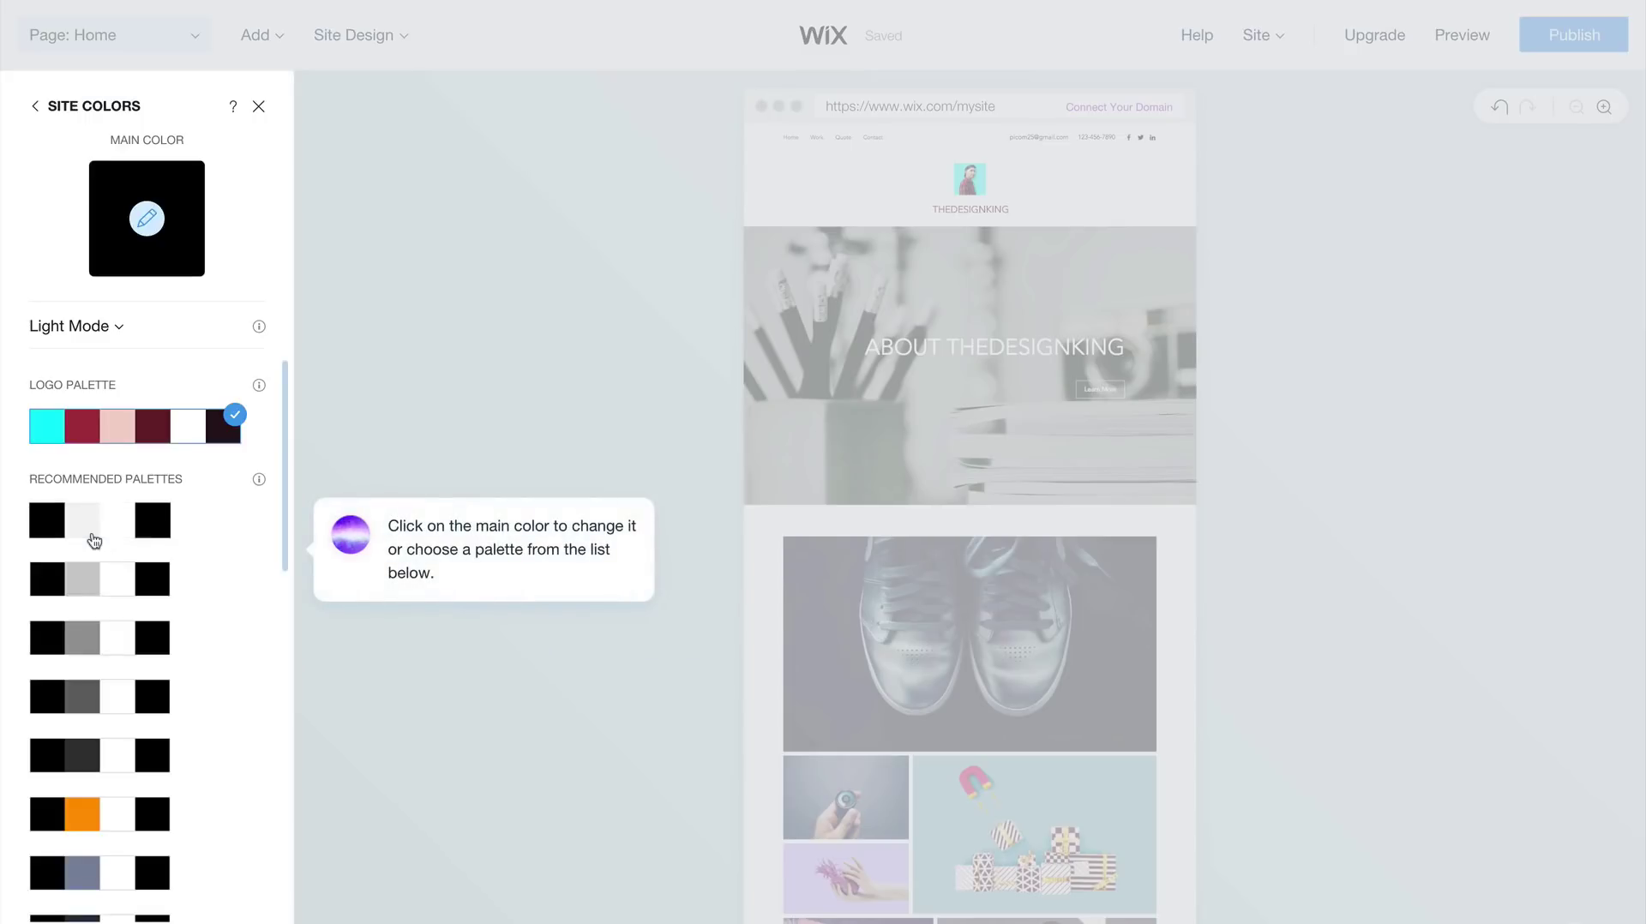
# Apply the first recommended palette, black with light gray, and try Dark Mode before switching back to Light Mode.
pyautogui.click(95, 539)
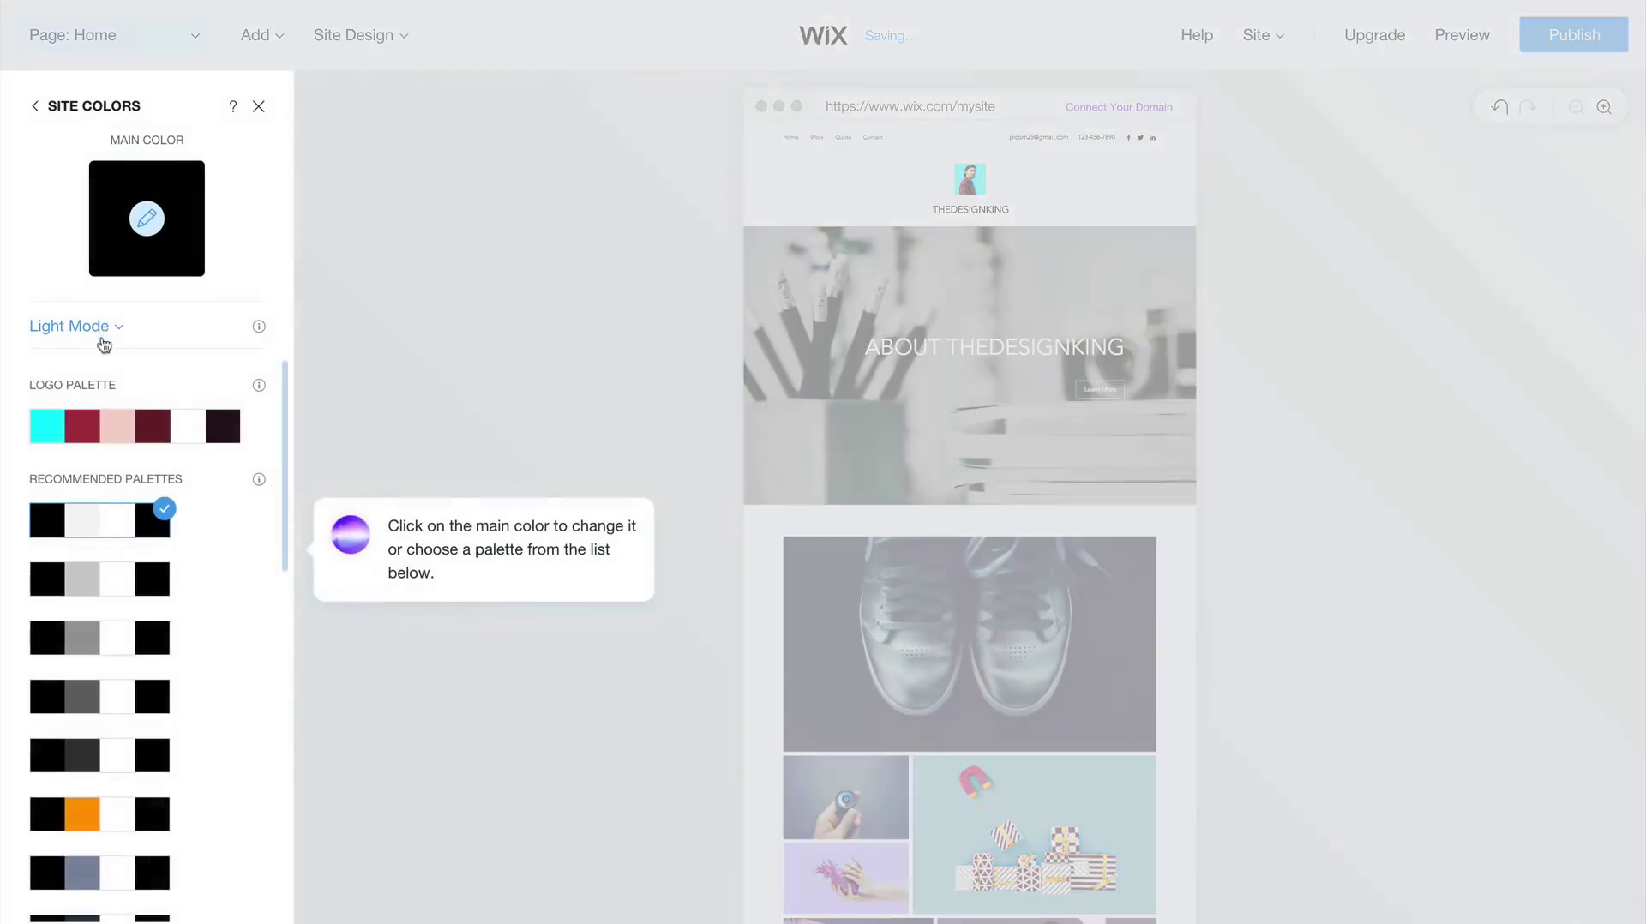
pyautogui.click(120, 326)
pyautogui.click(116, 360)
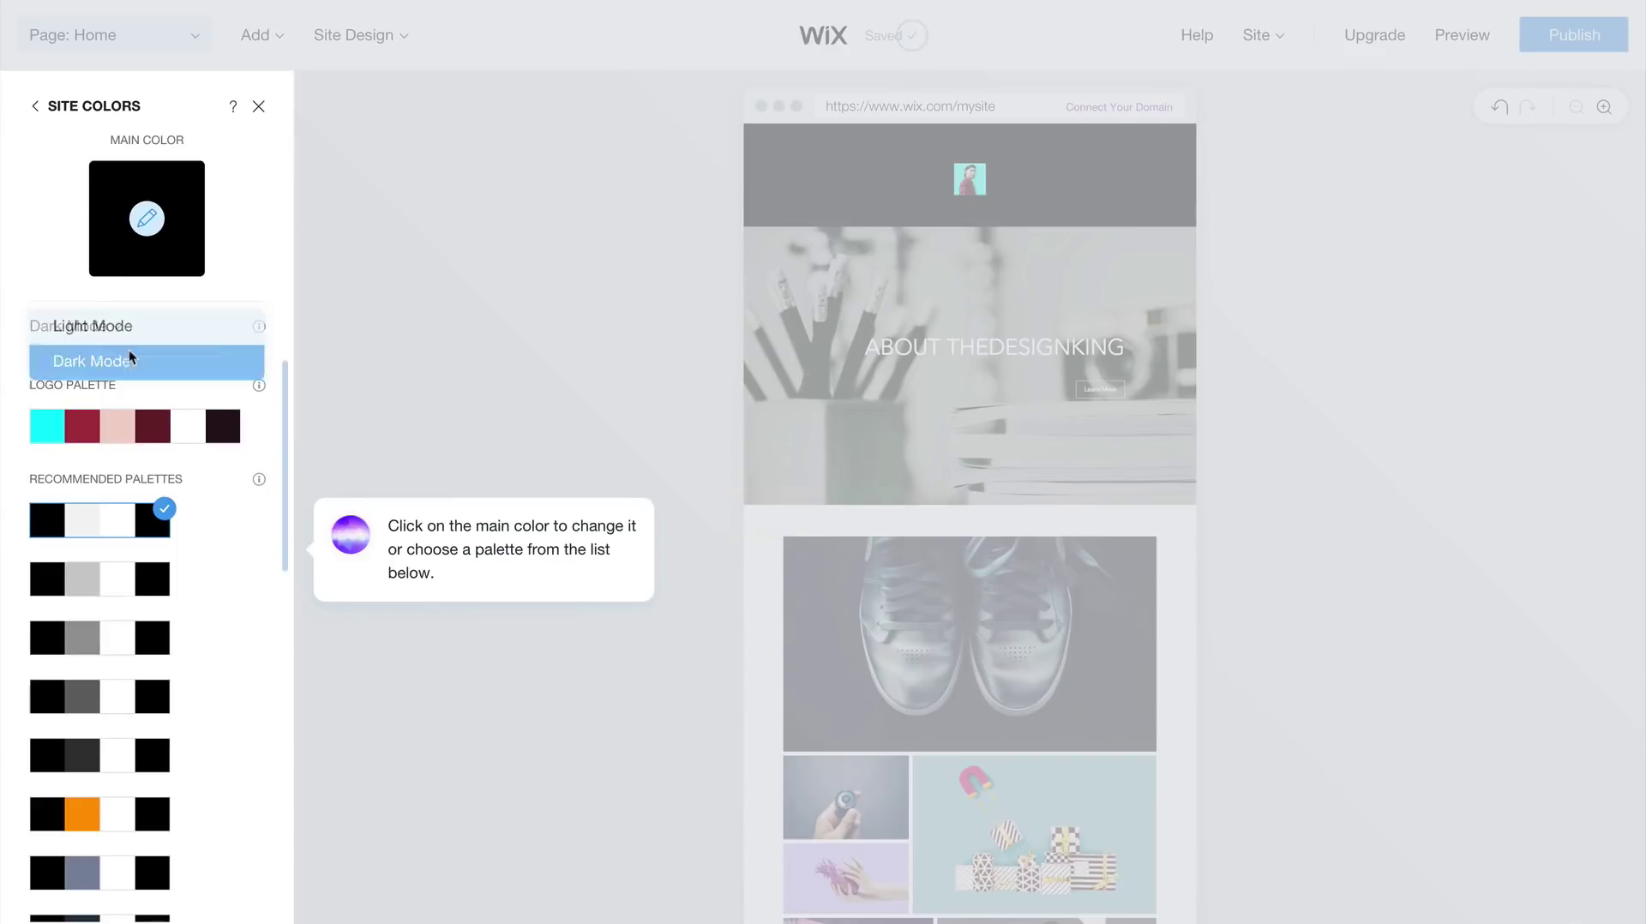
pyautogui.click(114, 326)
pyautogui.click(121, 294)
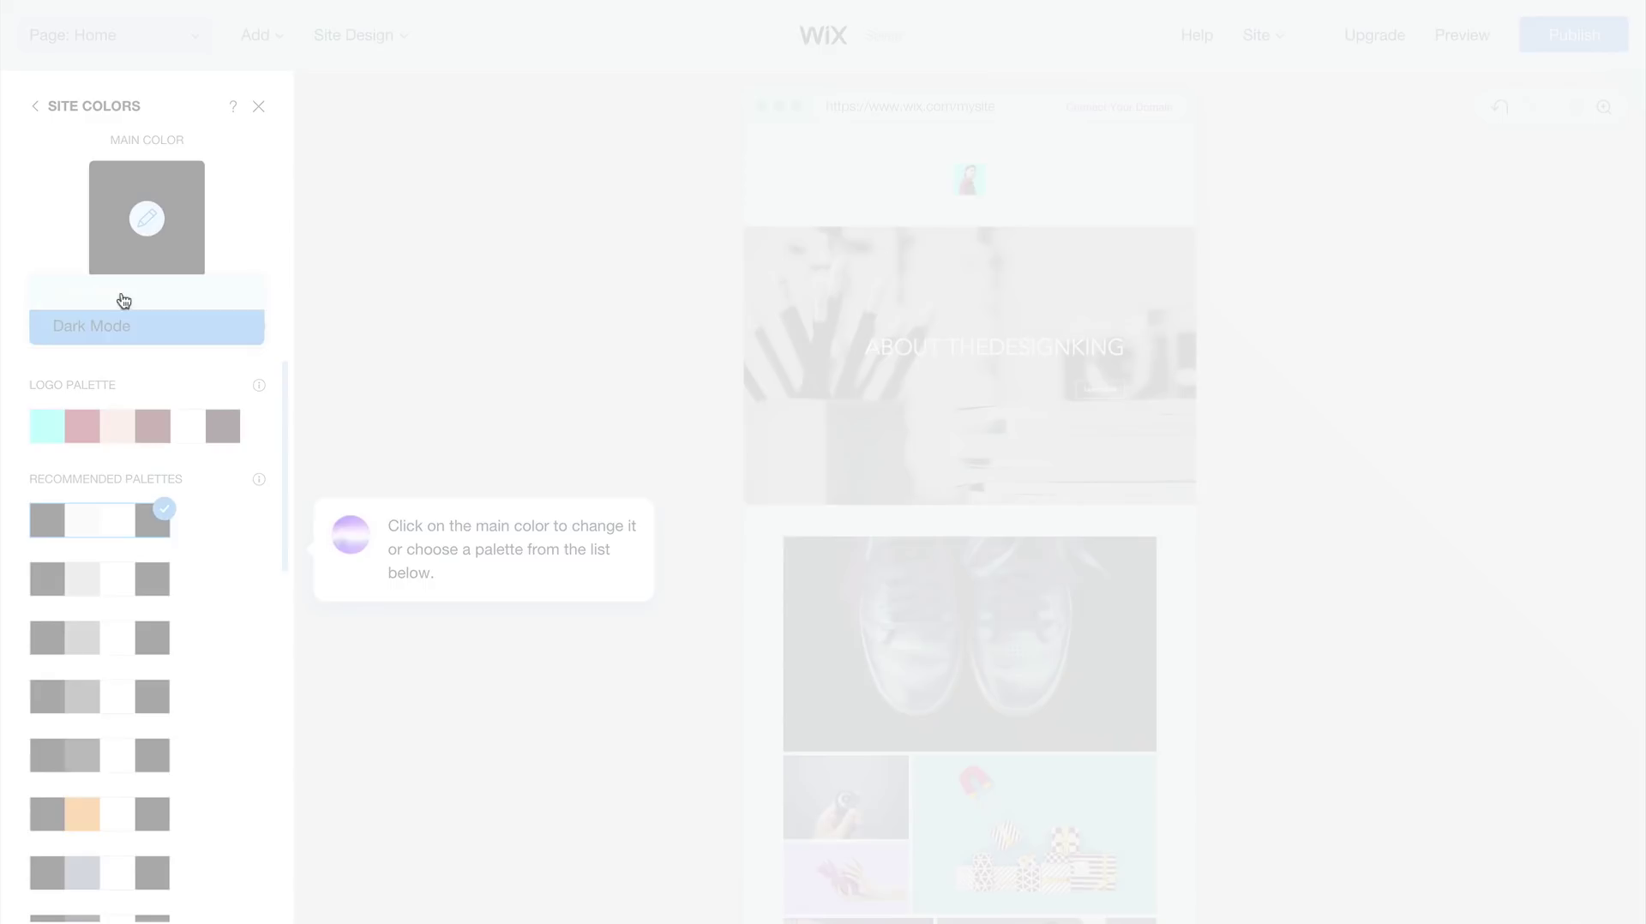
# Try dark blue as the site's main color, set it back to black, and accept the website's colors.
pyautogui.click(144, 229)
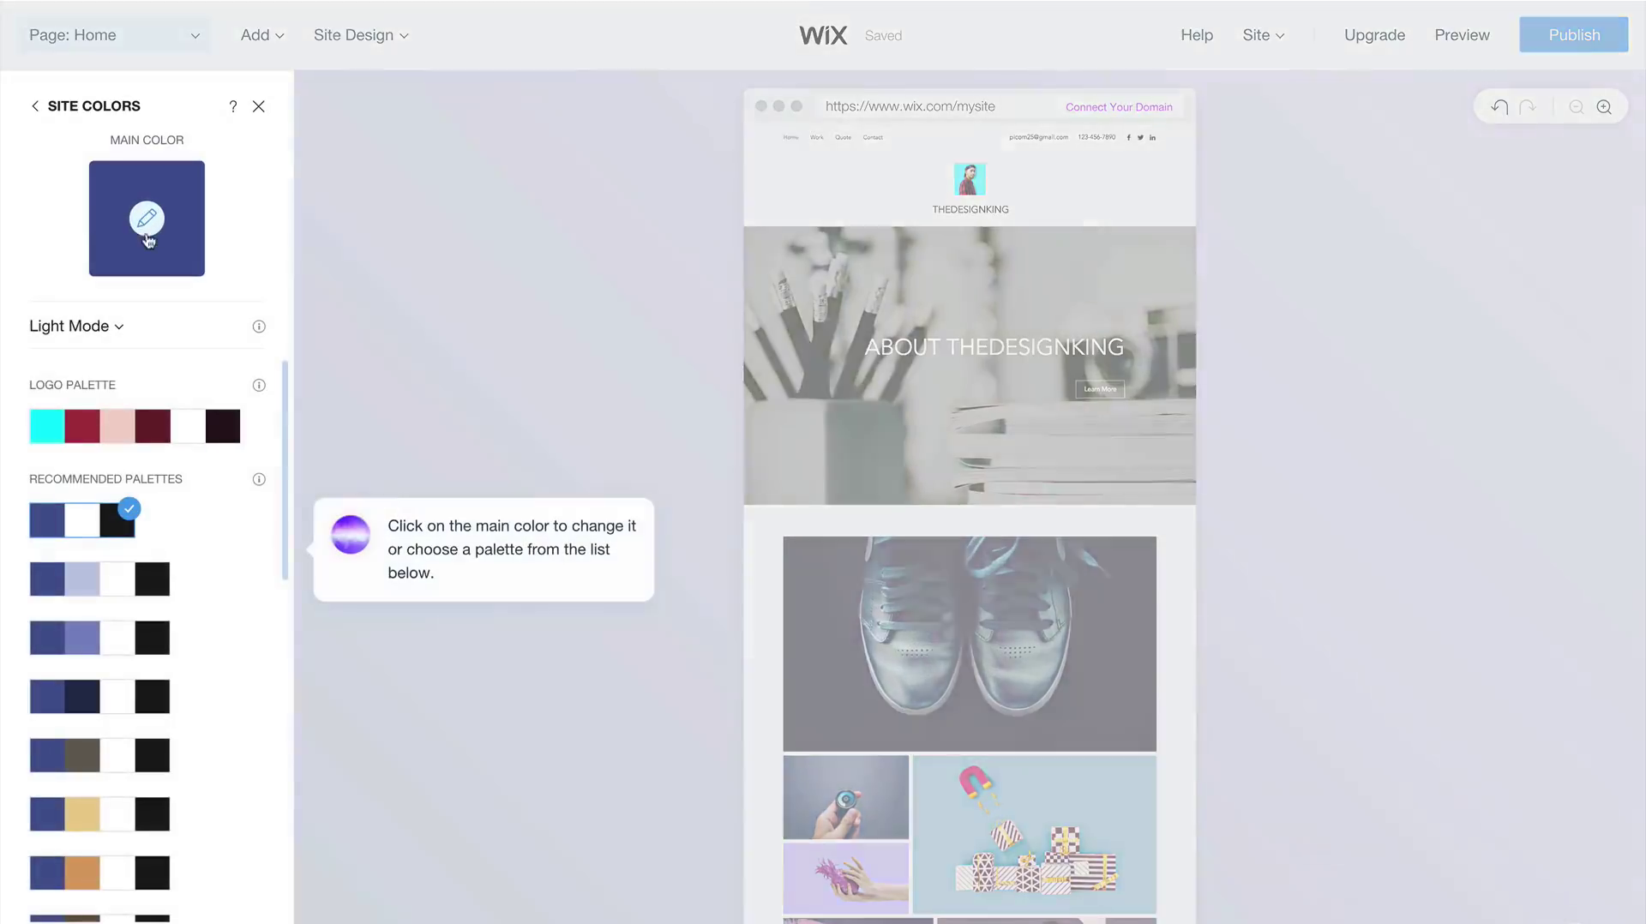
pyautogui.click(147, 228)
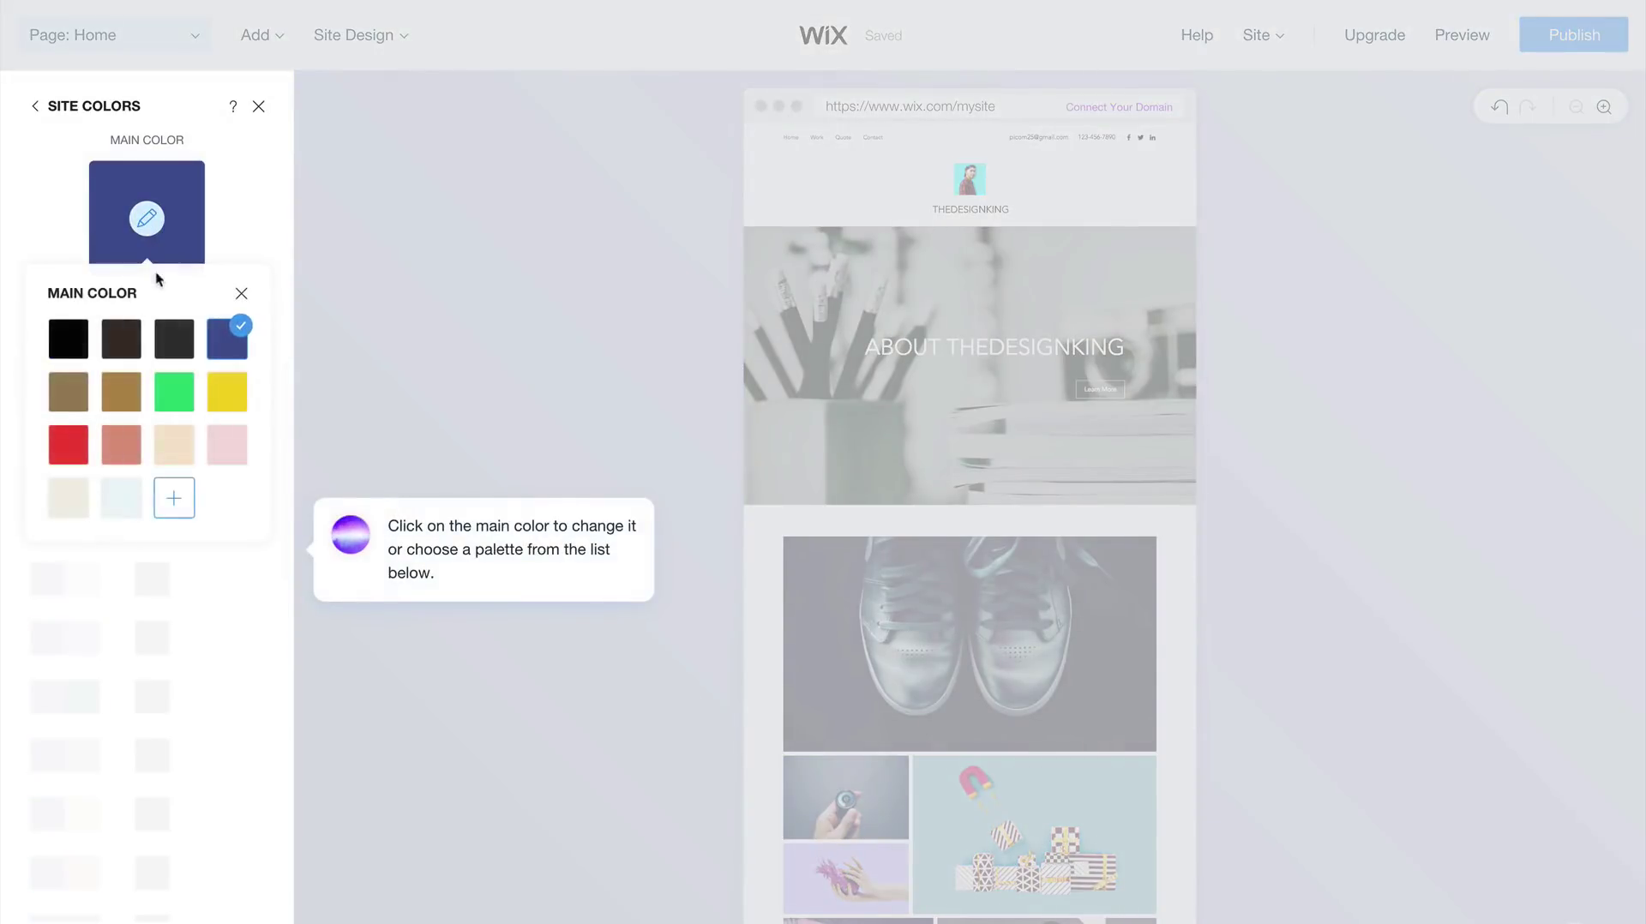
pyautogui.click(69, 337)
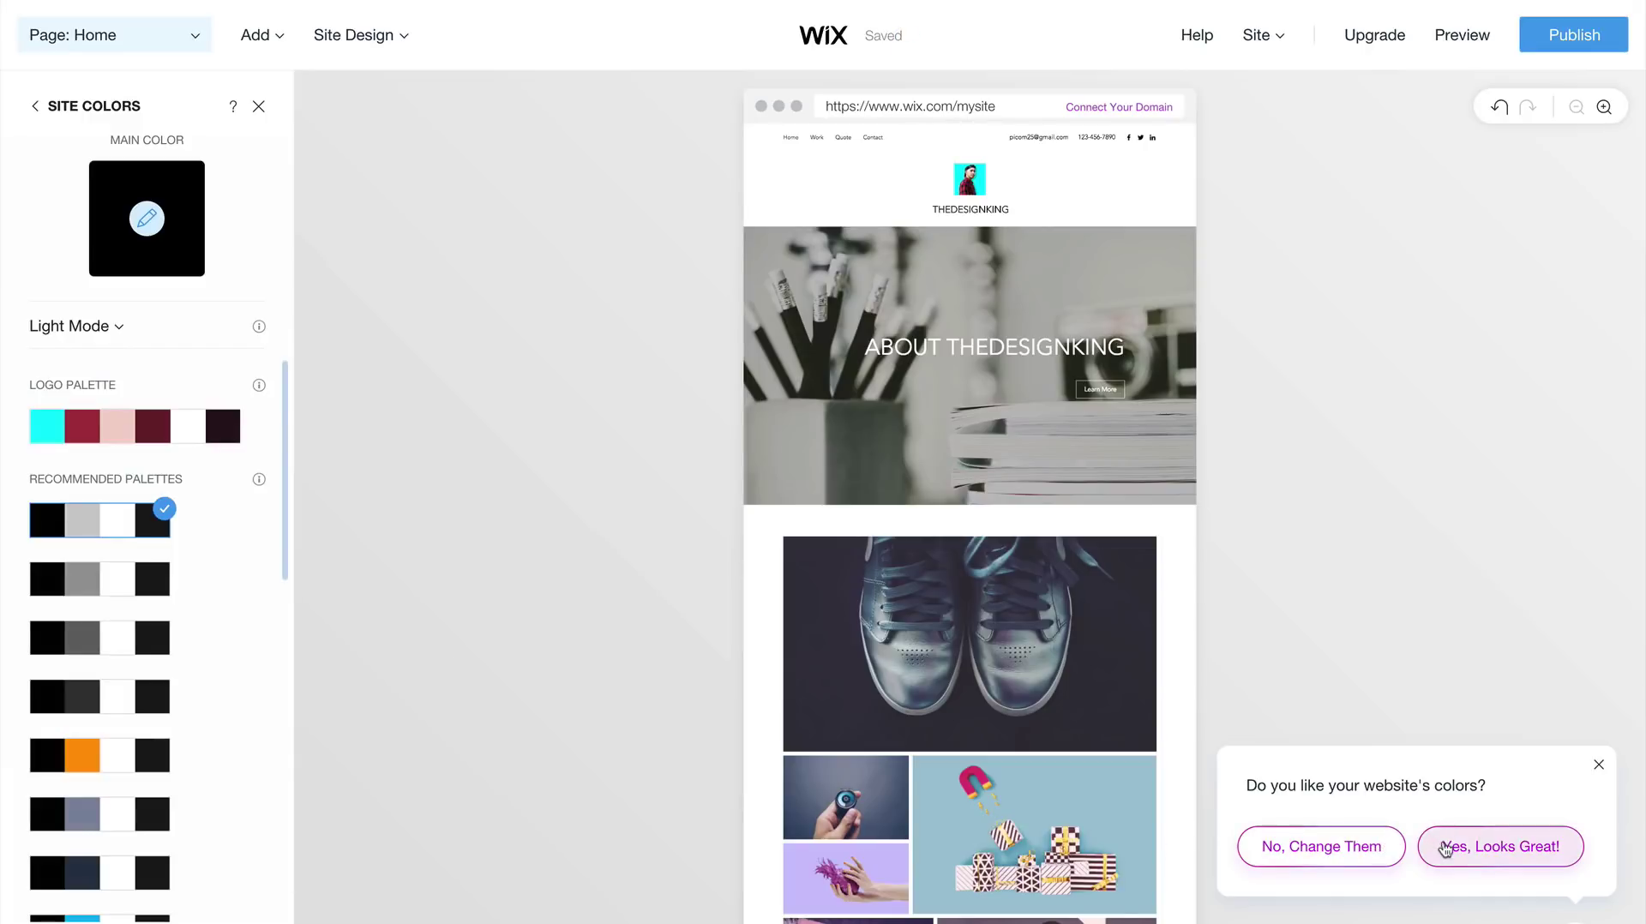
pyautogui.click(1486, 849)
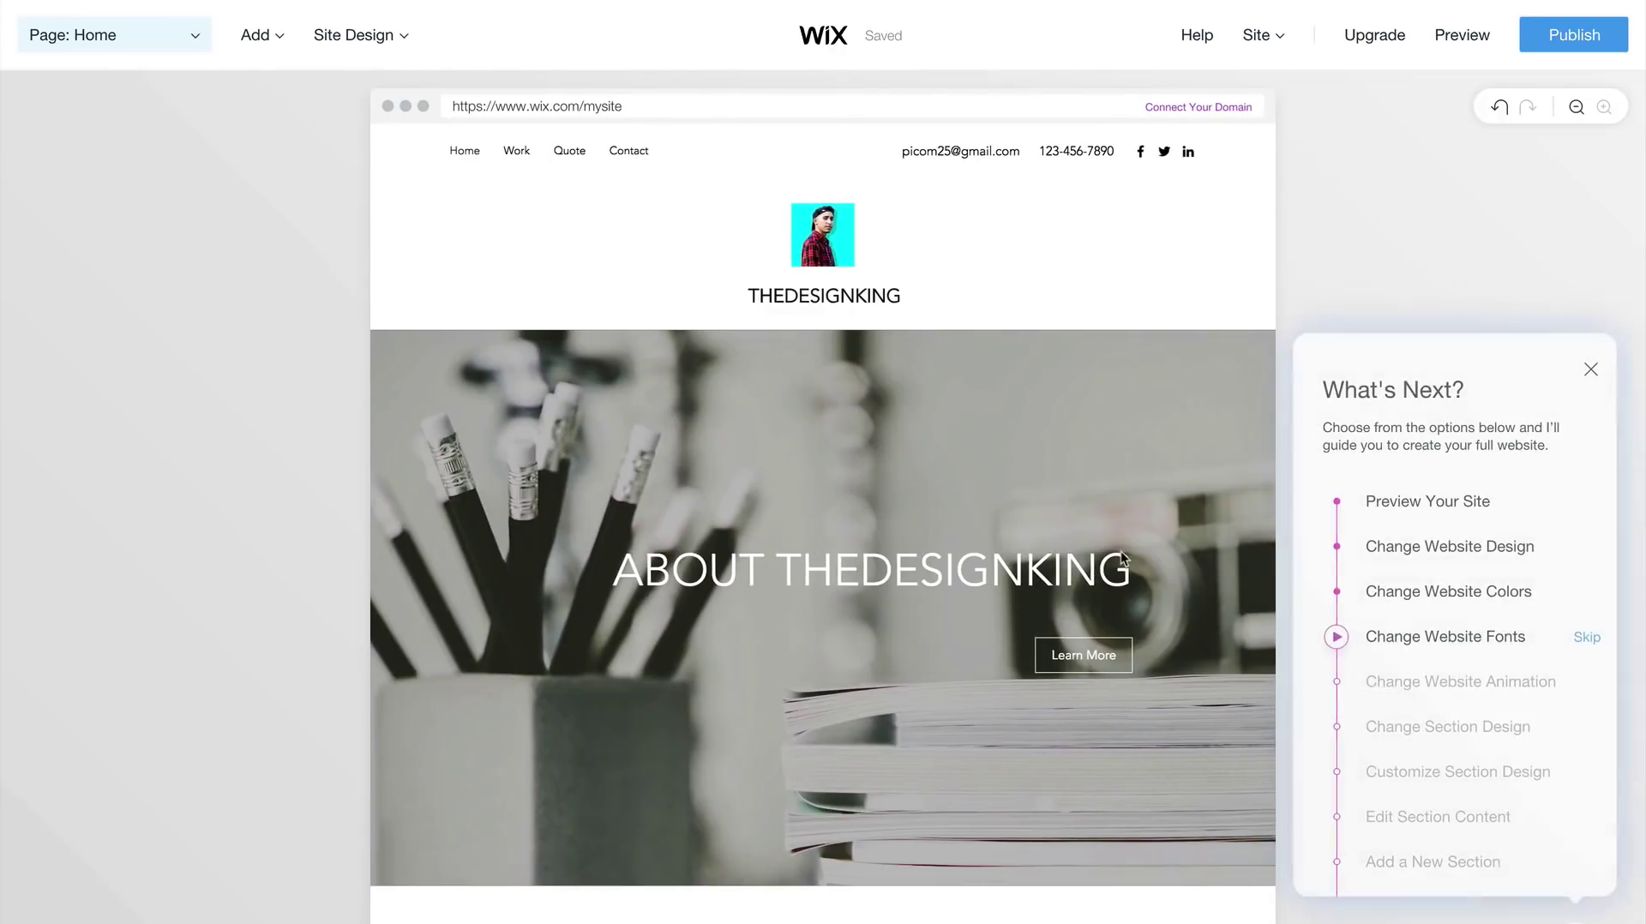
# Start the guided walkthrough for changing the website fonts, choose to be shown how, and open the site font sets.
pyautogui.click(1391, 634)
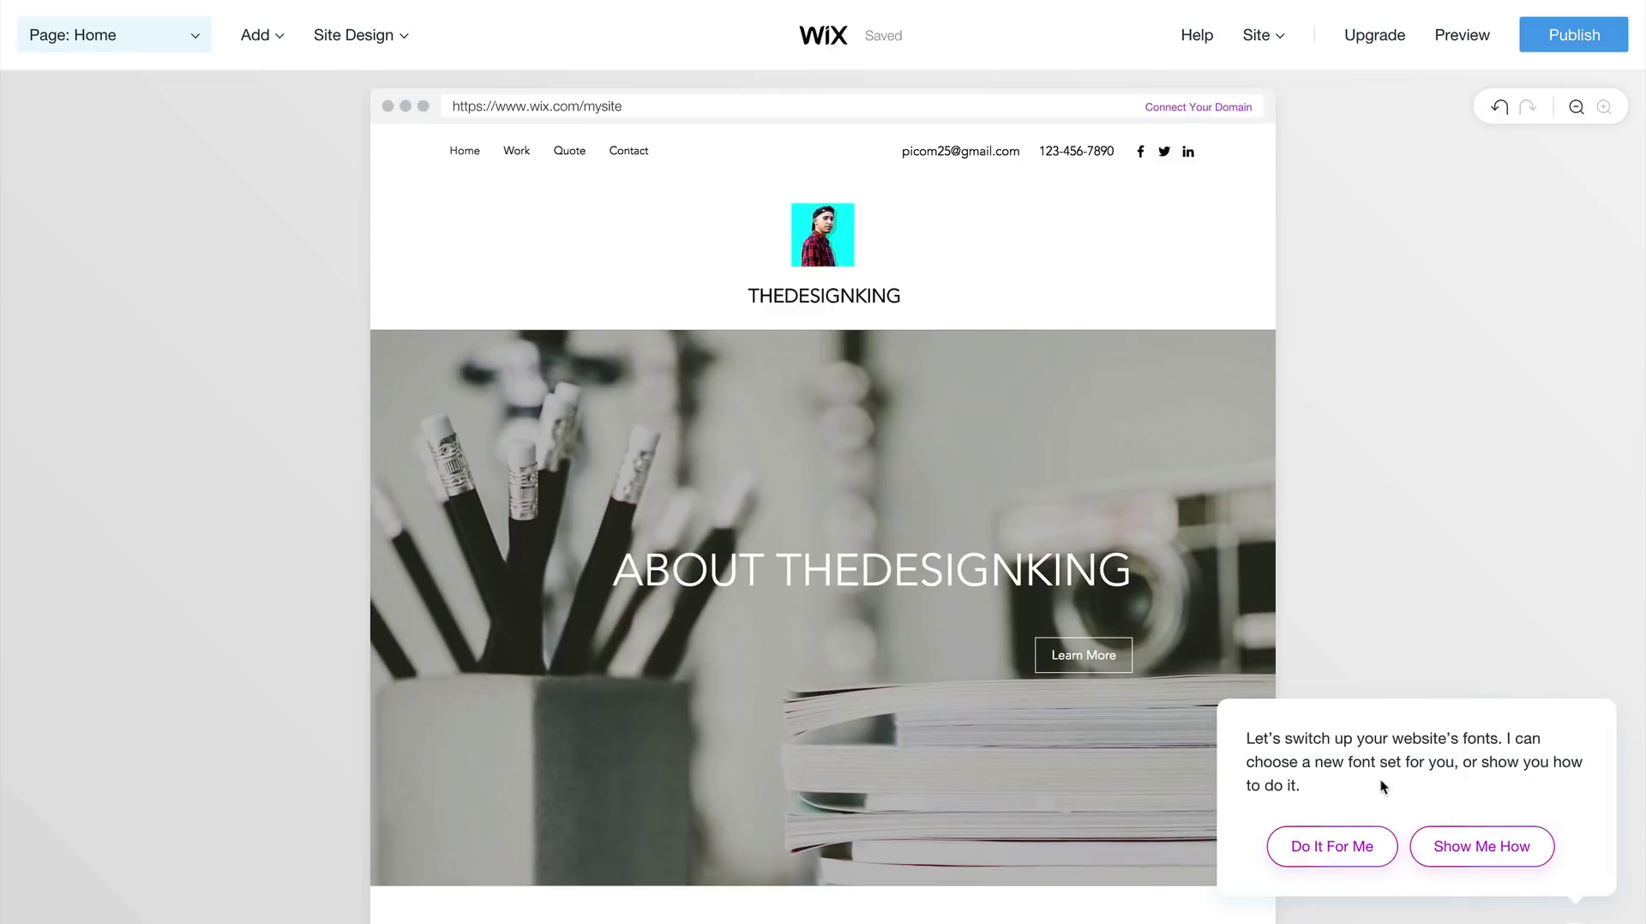
pyautogui.click(1483, 847)
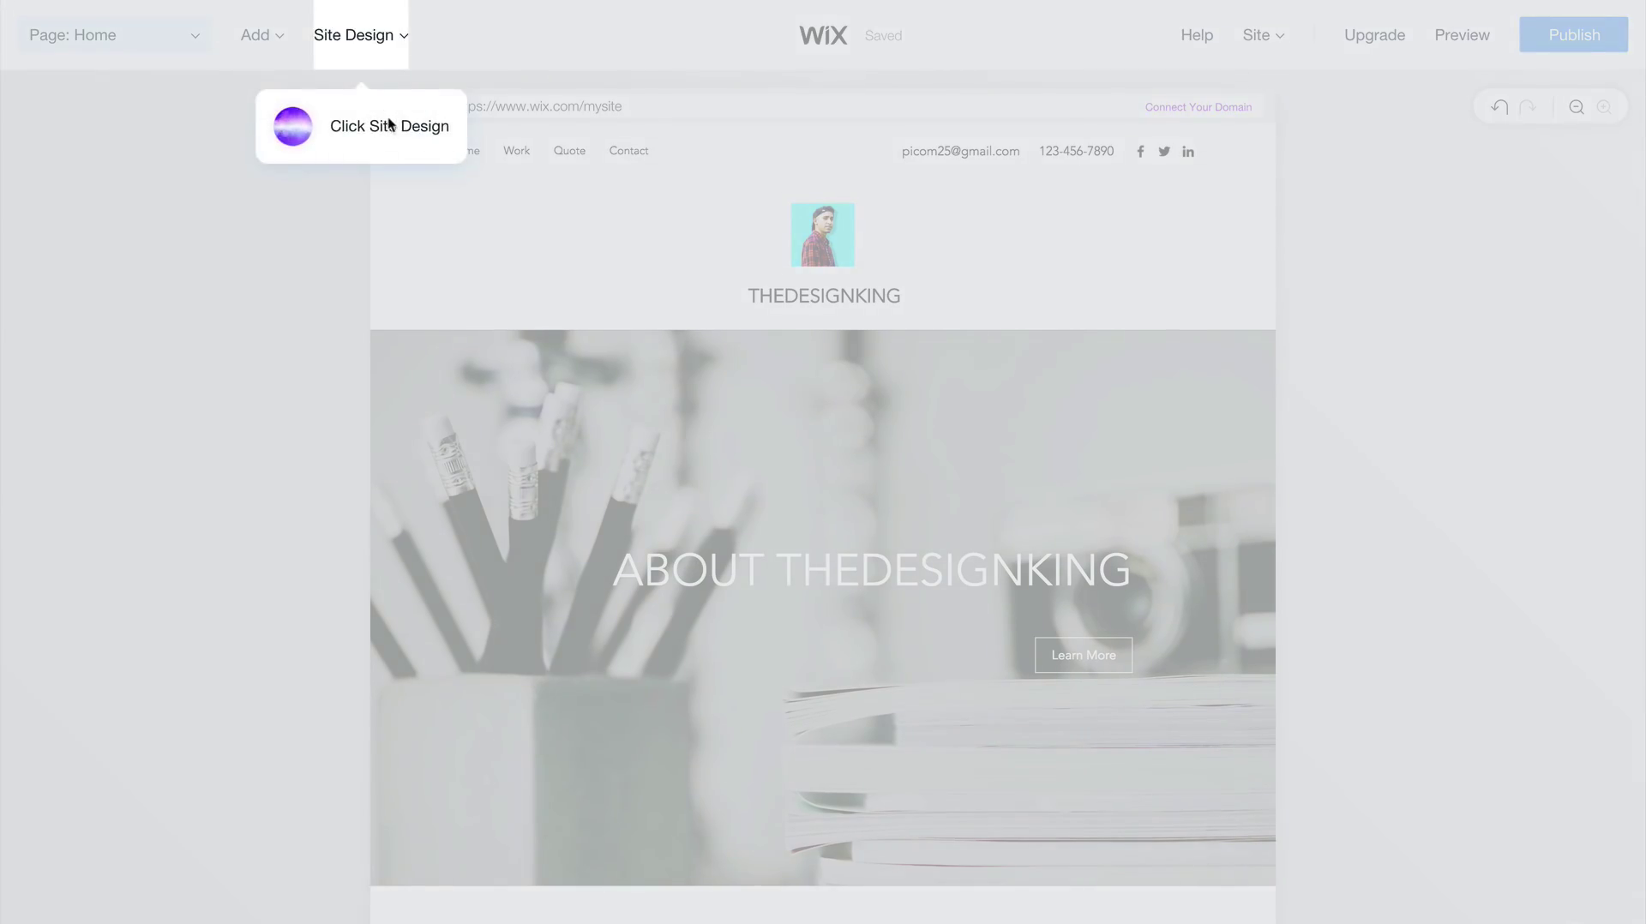
pyautogui.click(371, 48)
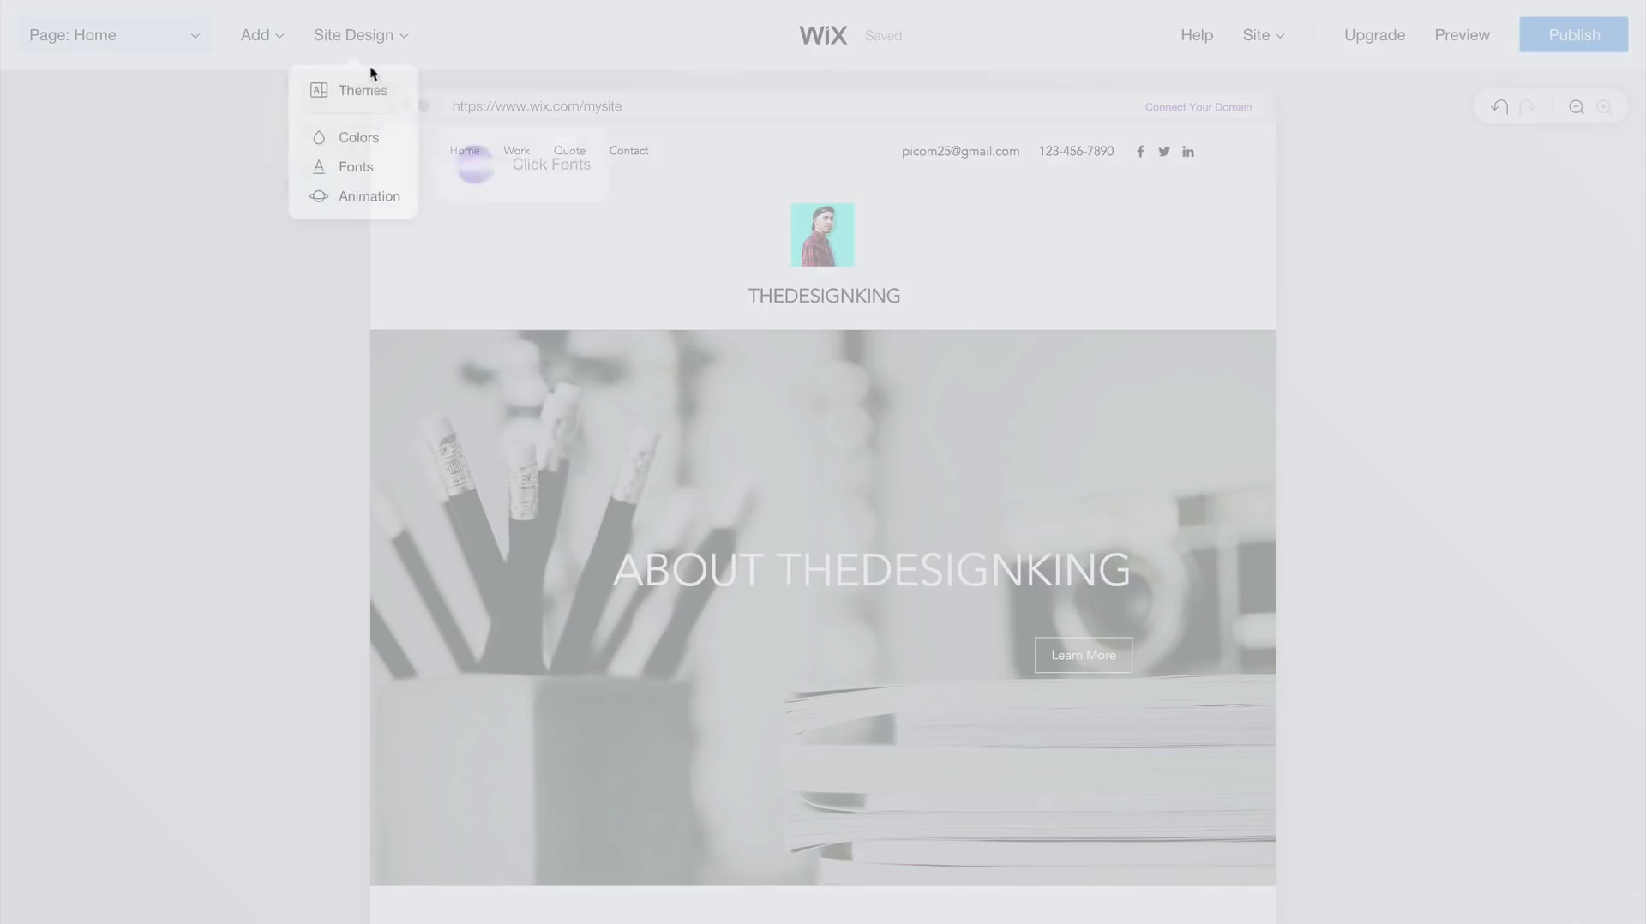
pyautogui.click(374, 169)
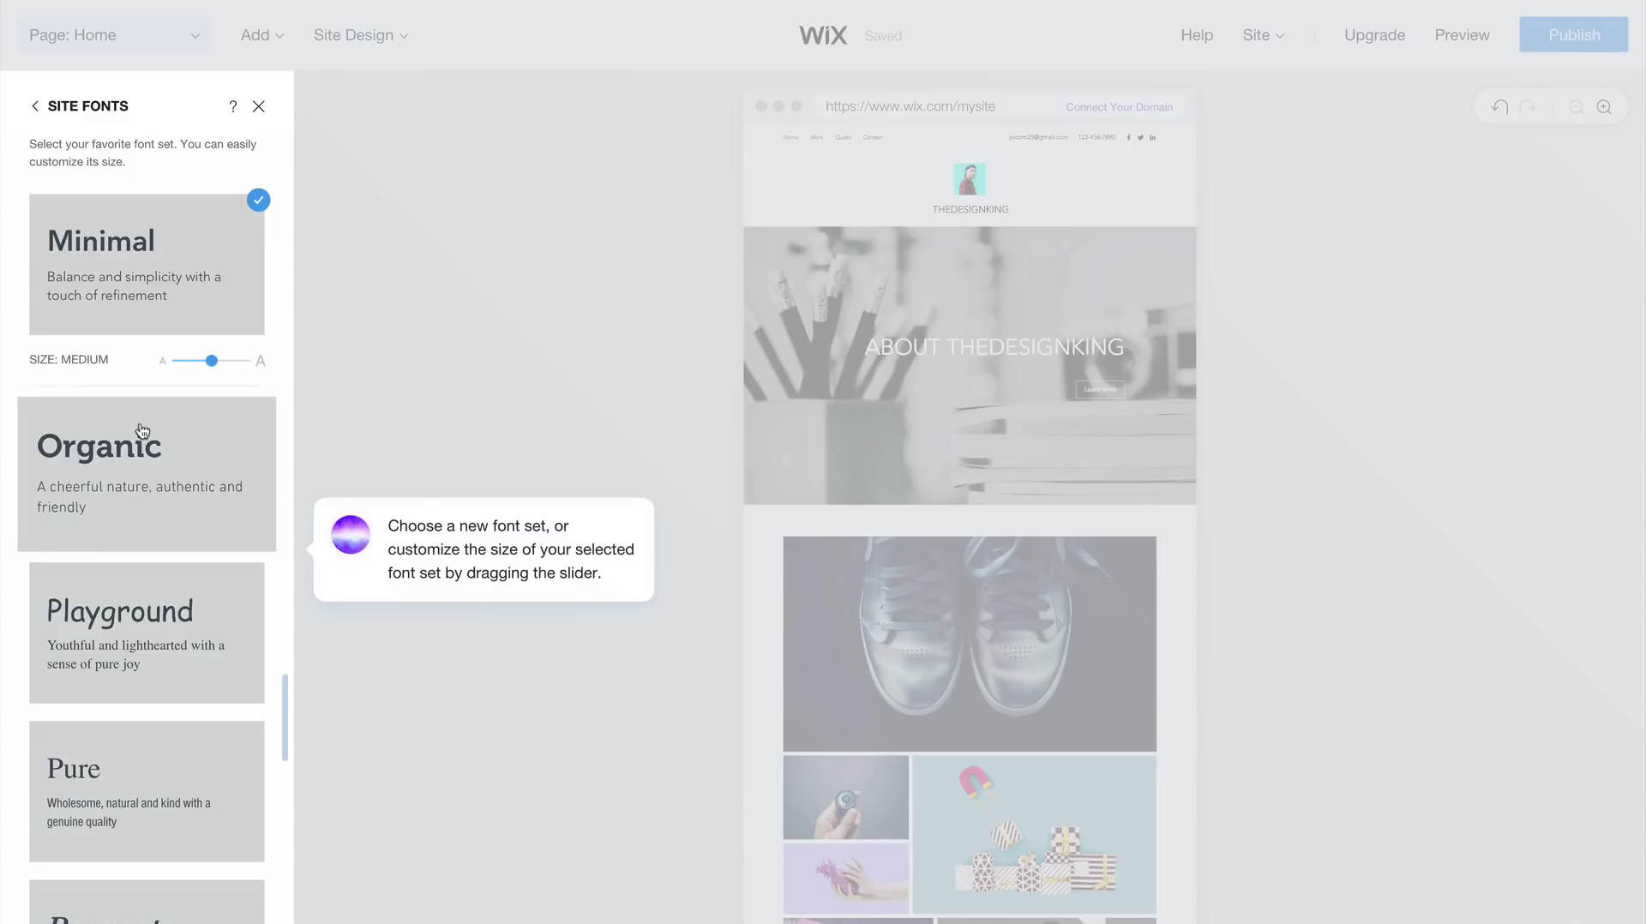
# Browse the available font sets, stay with the Minimal set at medium size, and keep it for the website.
pyautogui.scroll(-3, 132, 600)
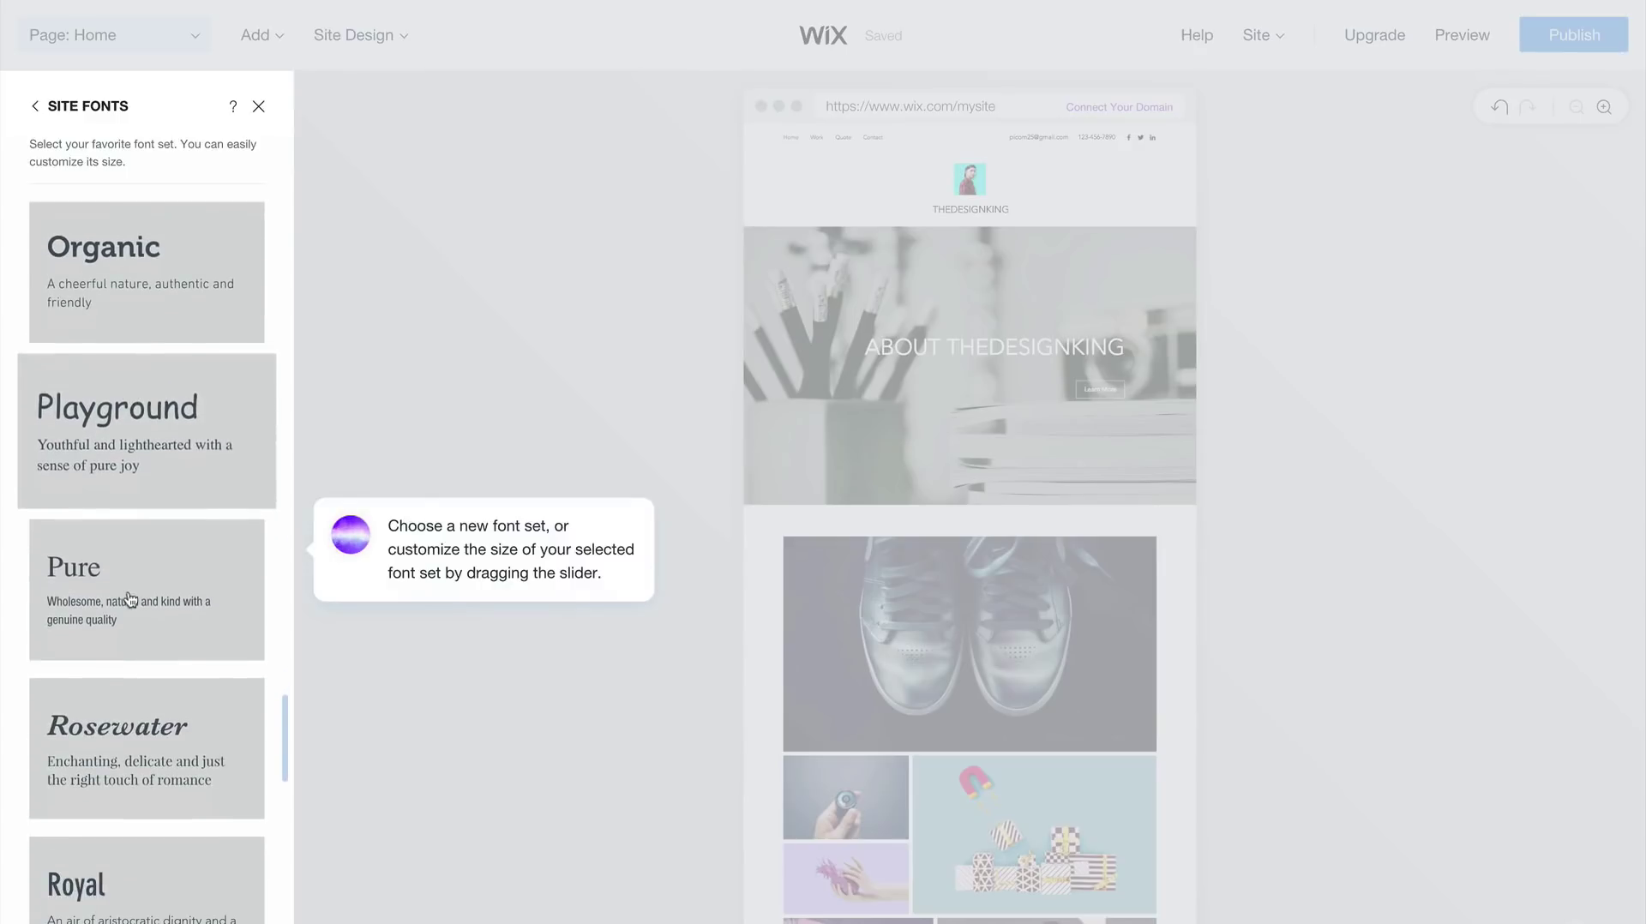
pyautogui.scroll(3, 129, 598)
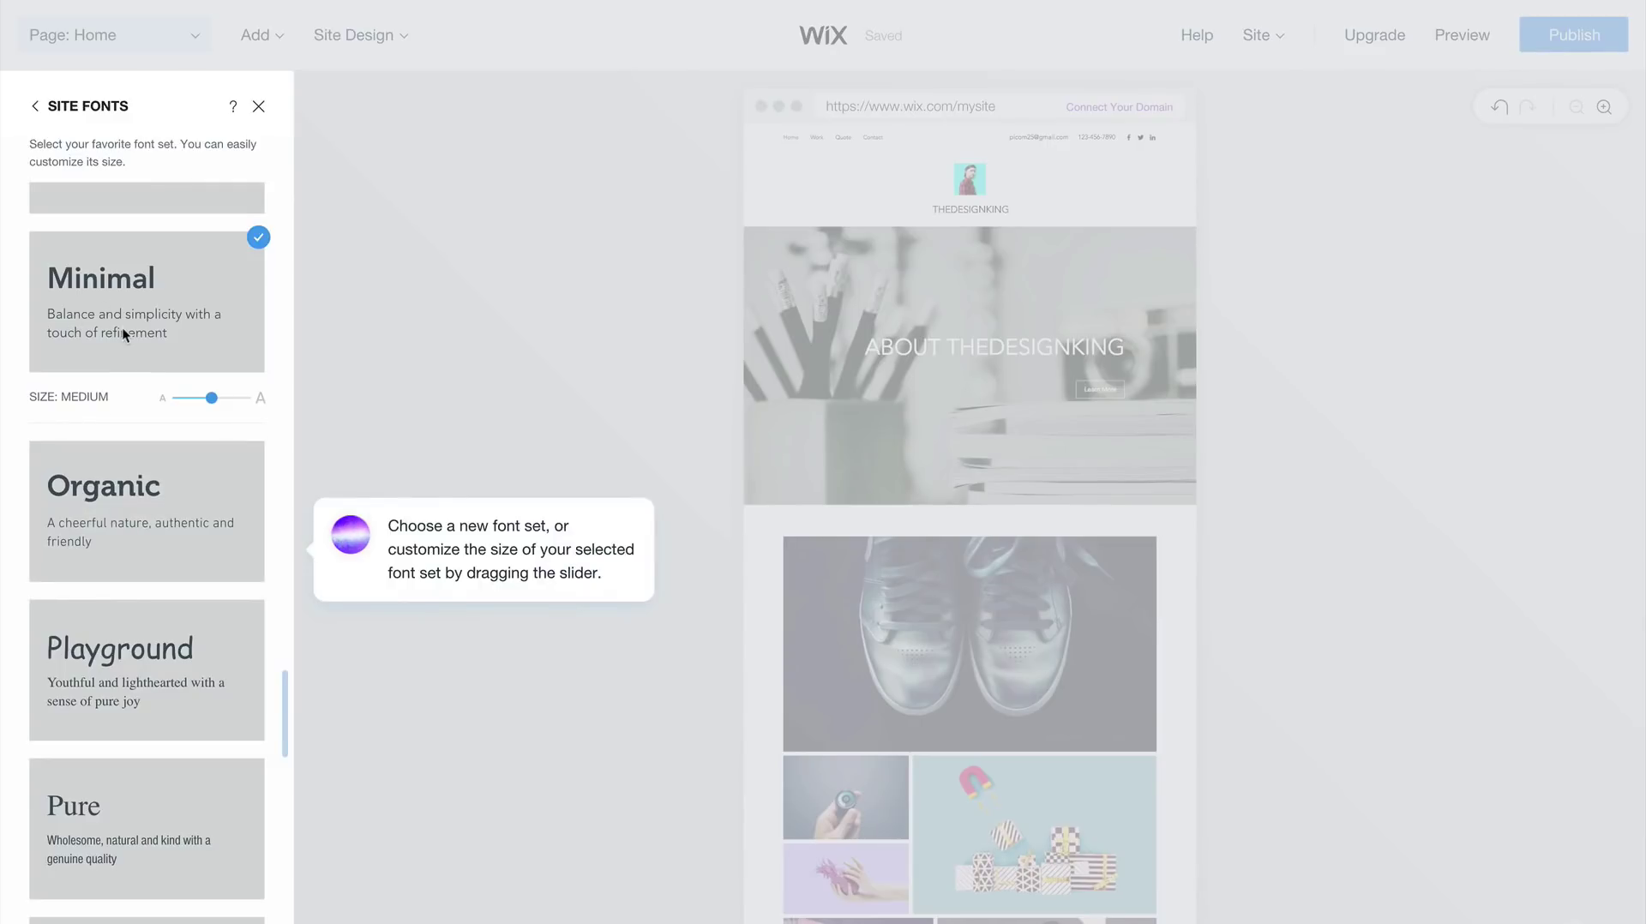
pyautogui.scroll(1, 122, 327)
pyautogui.scroll(-2, 122, 328)
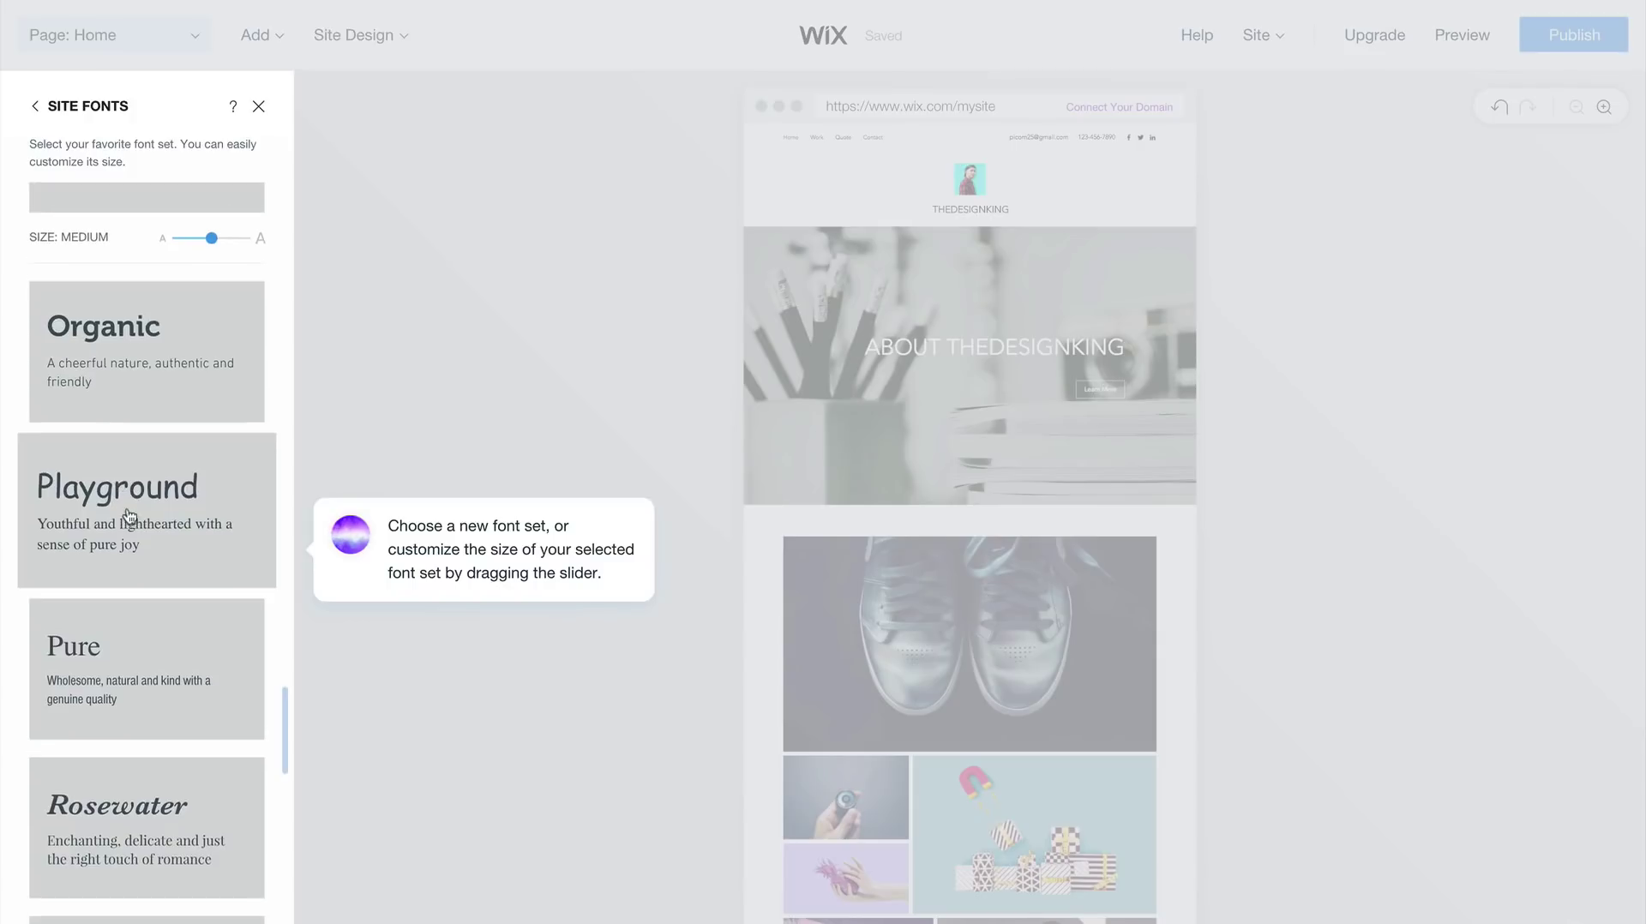
pyautogui.scroll(1, 129, 515)
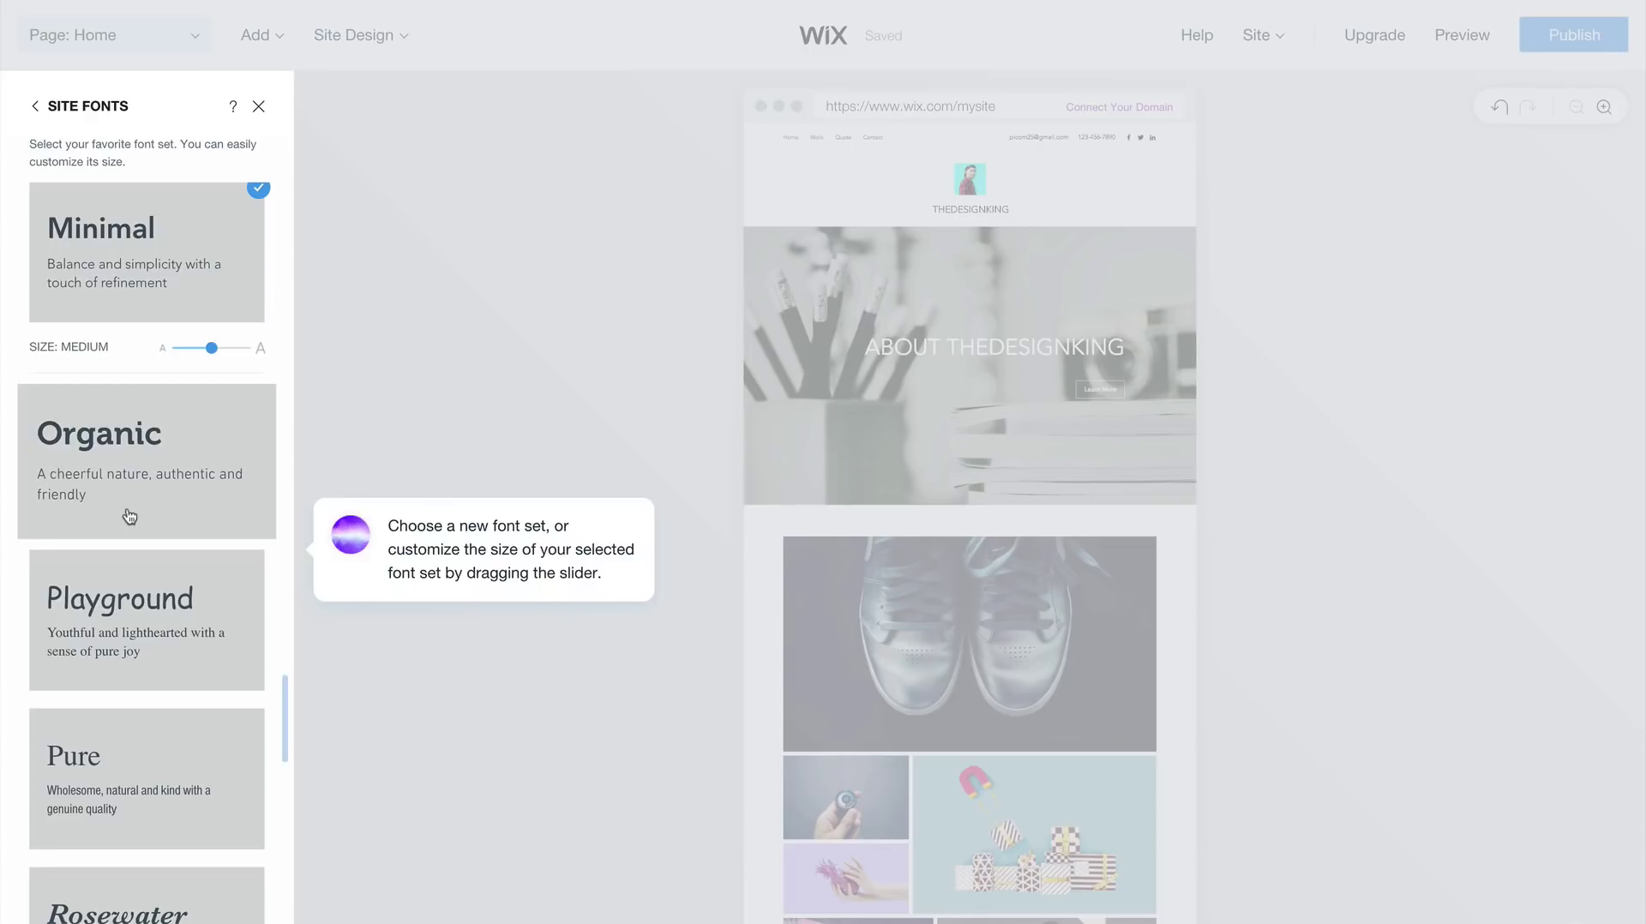
pyautogui.scroll(-4, 129, 515)
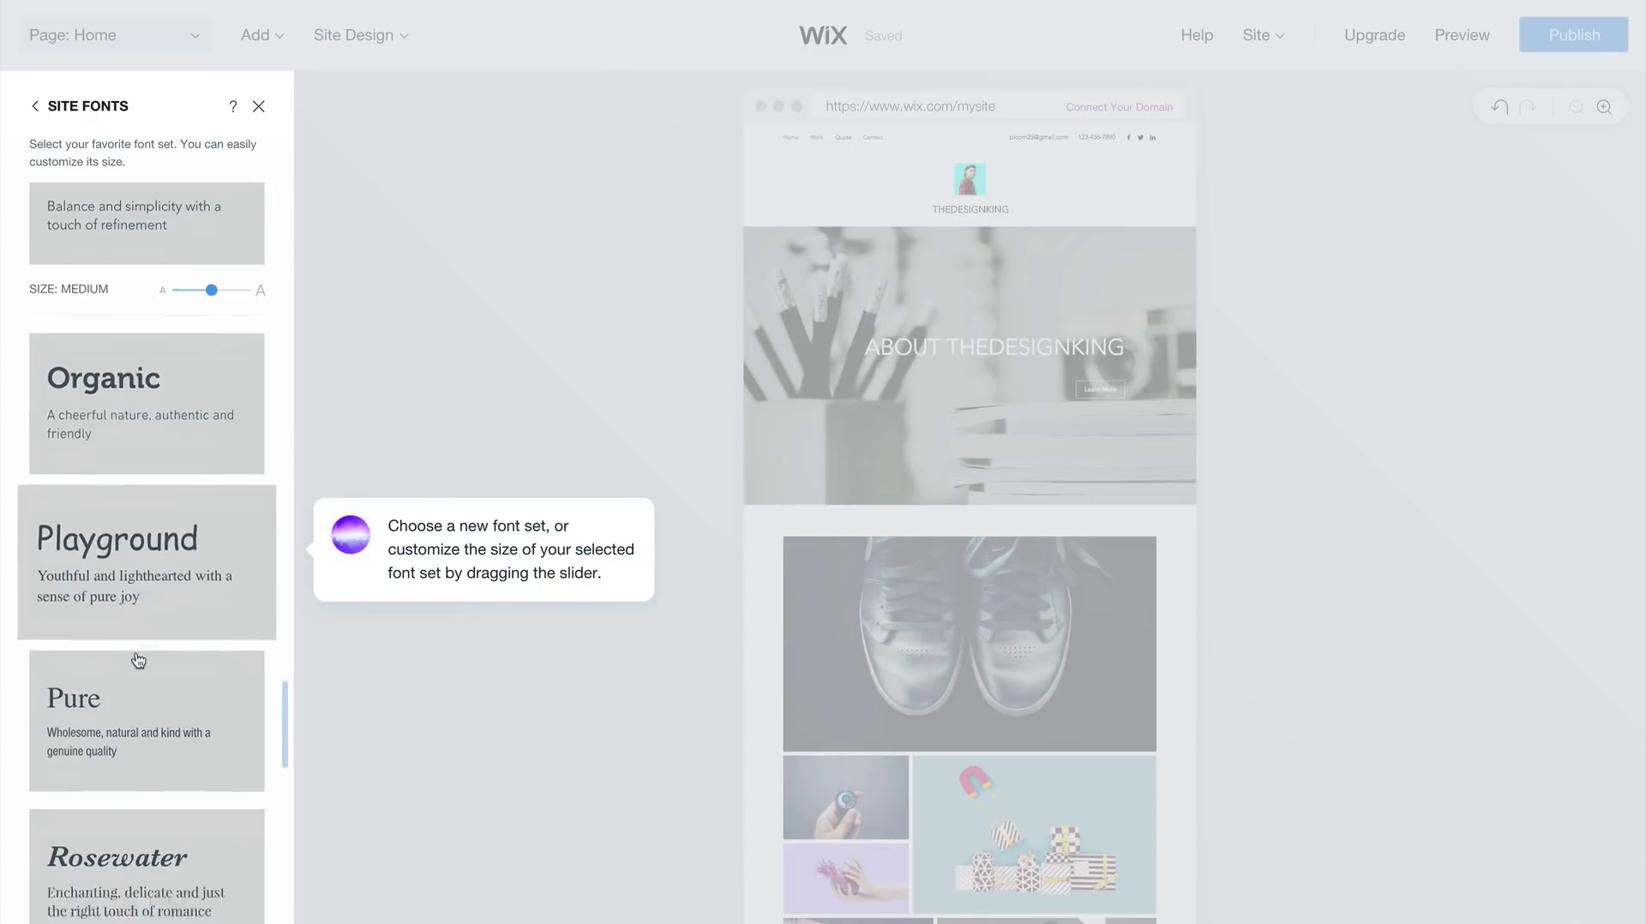
pyautogui.scroll(7, 136, 662)
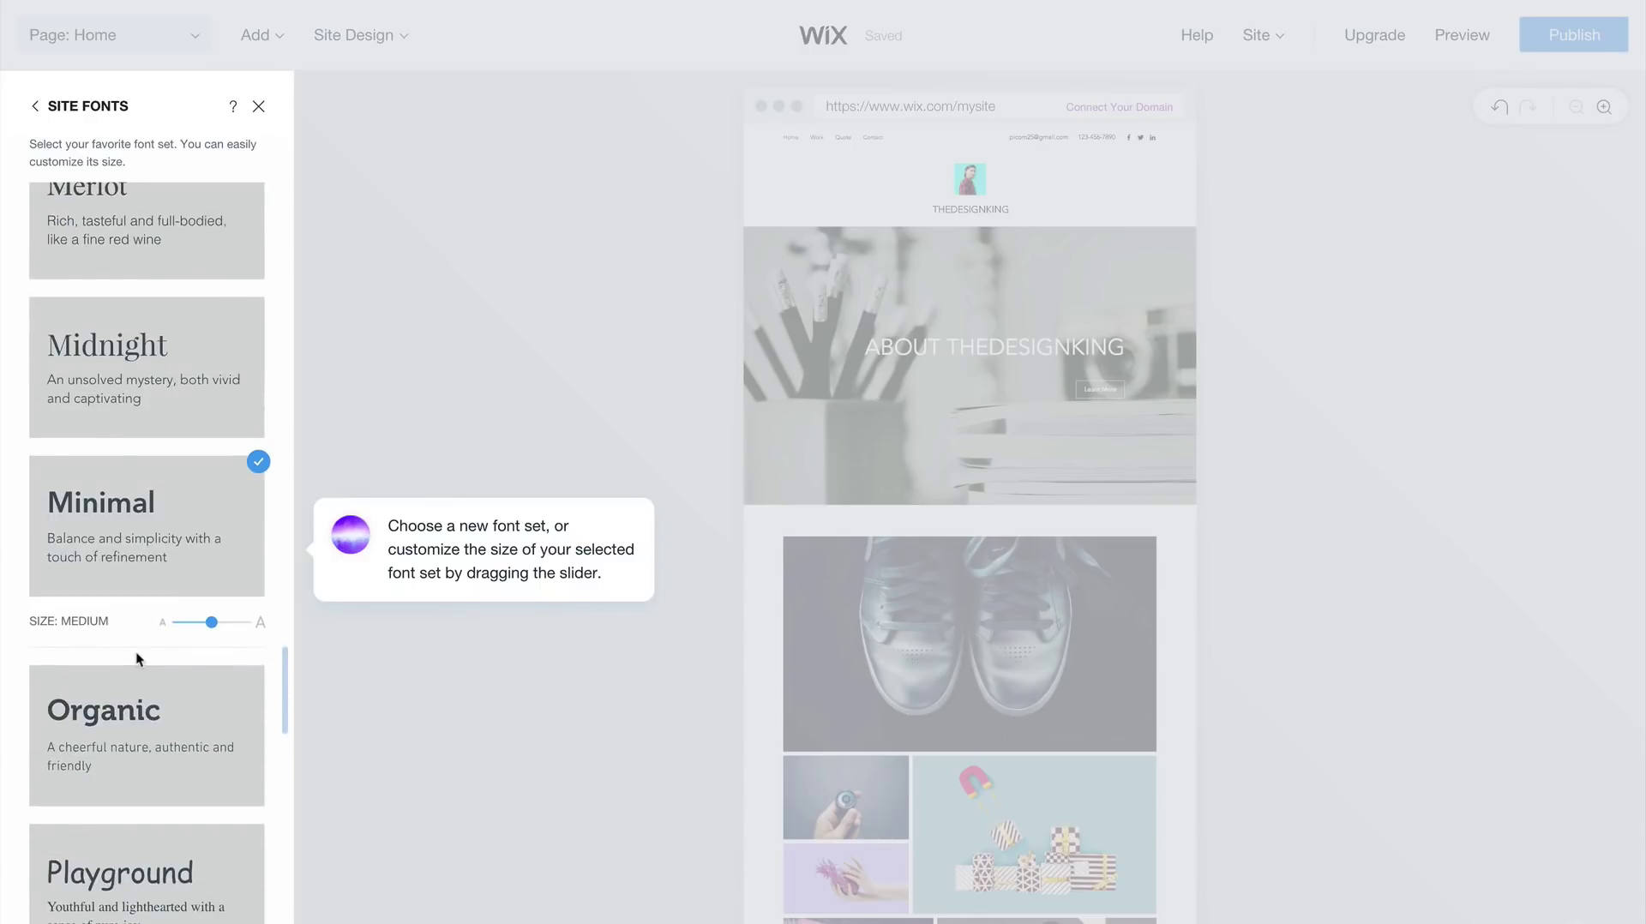
pyautogui.click(225, 523)
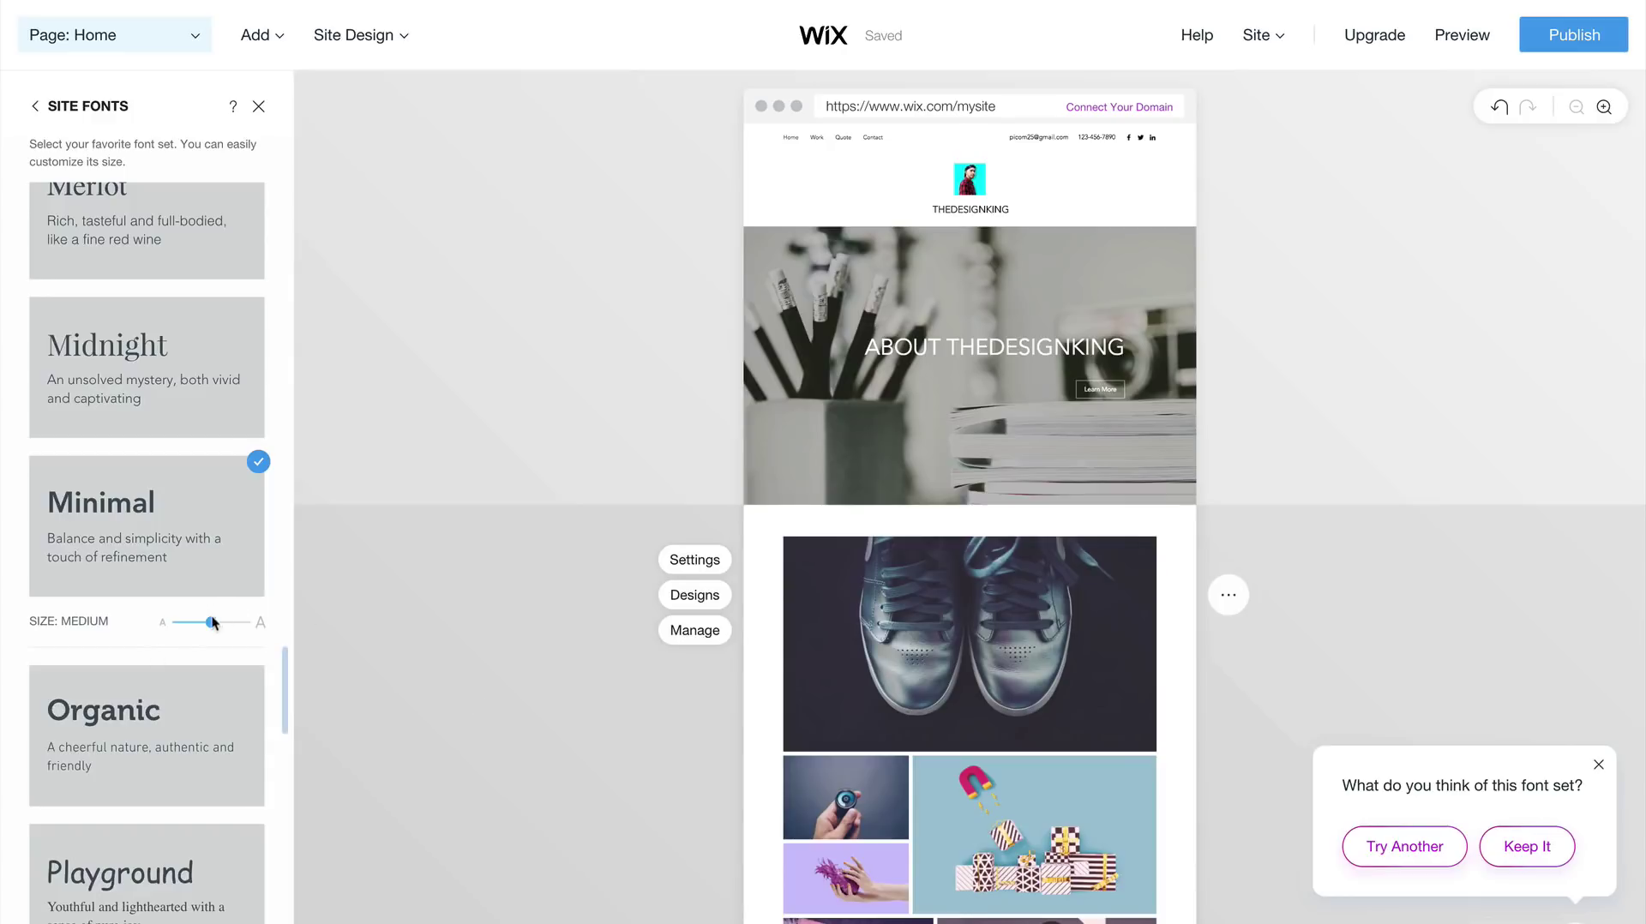
pyautogui.click(1547, 858)
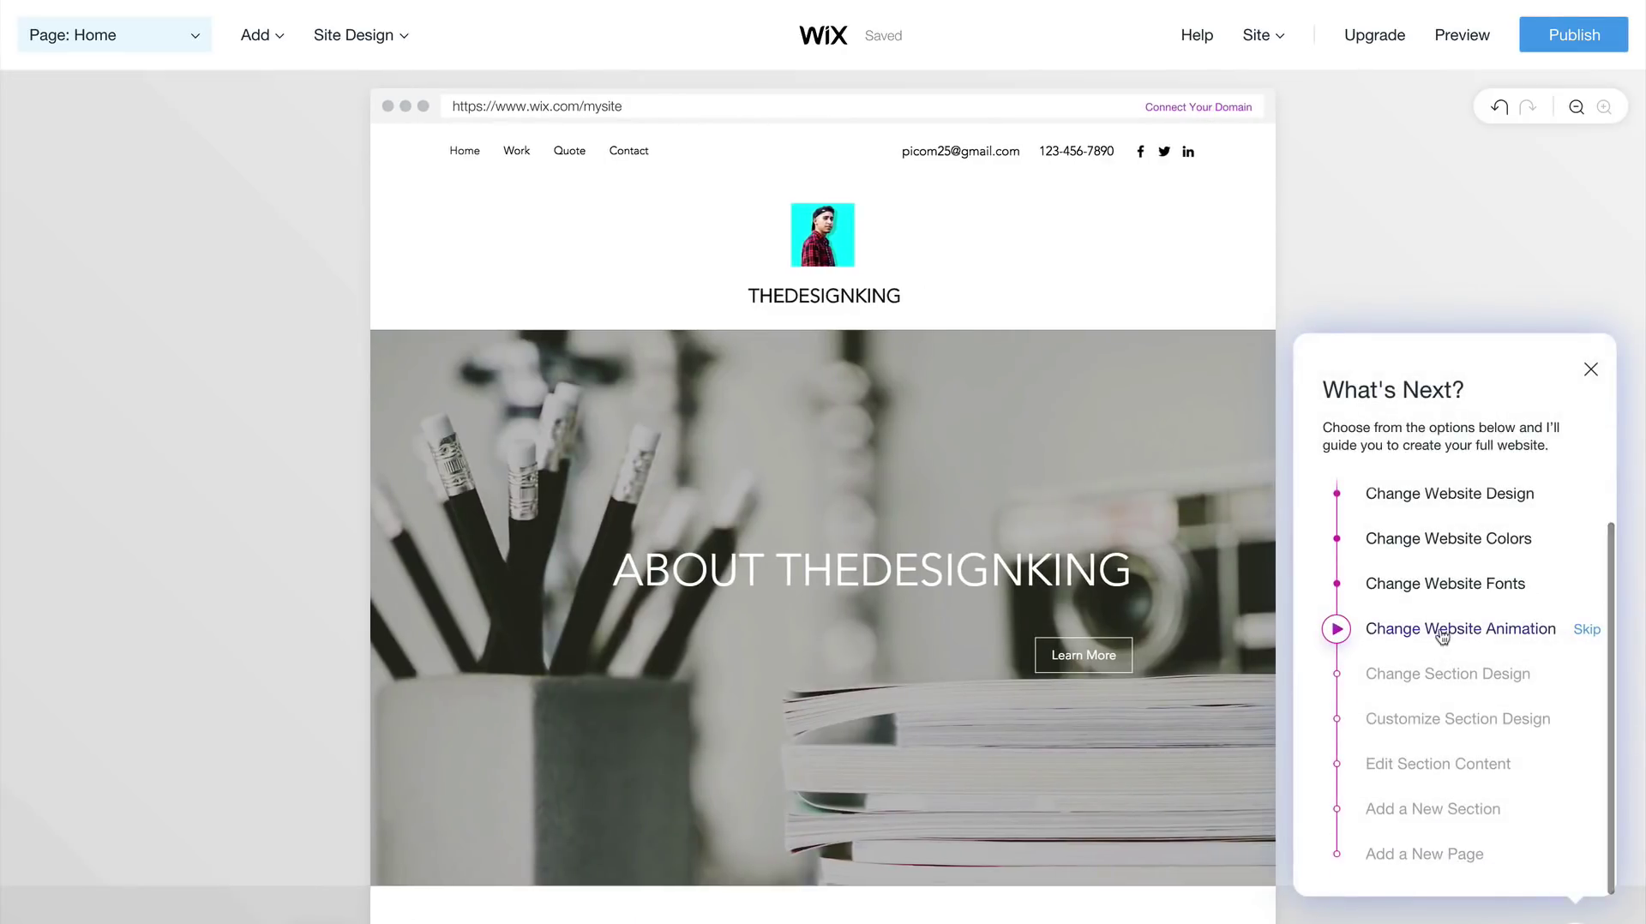
# Follow the guided walkthrough for website animation, apply the Fade style, preview the site, and keep the animation.
pyautogui.click(1486, 634)
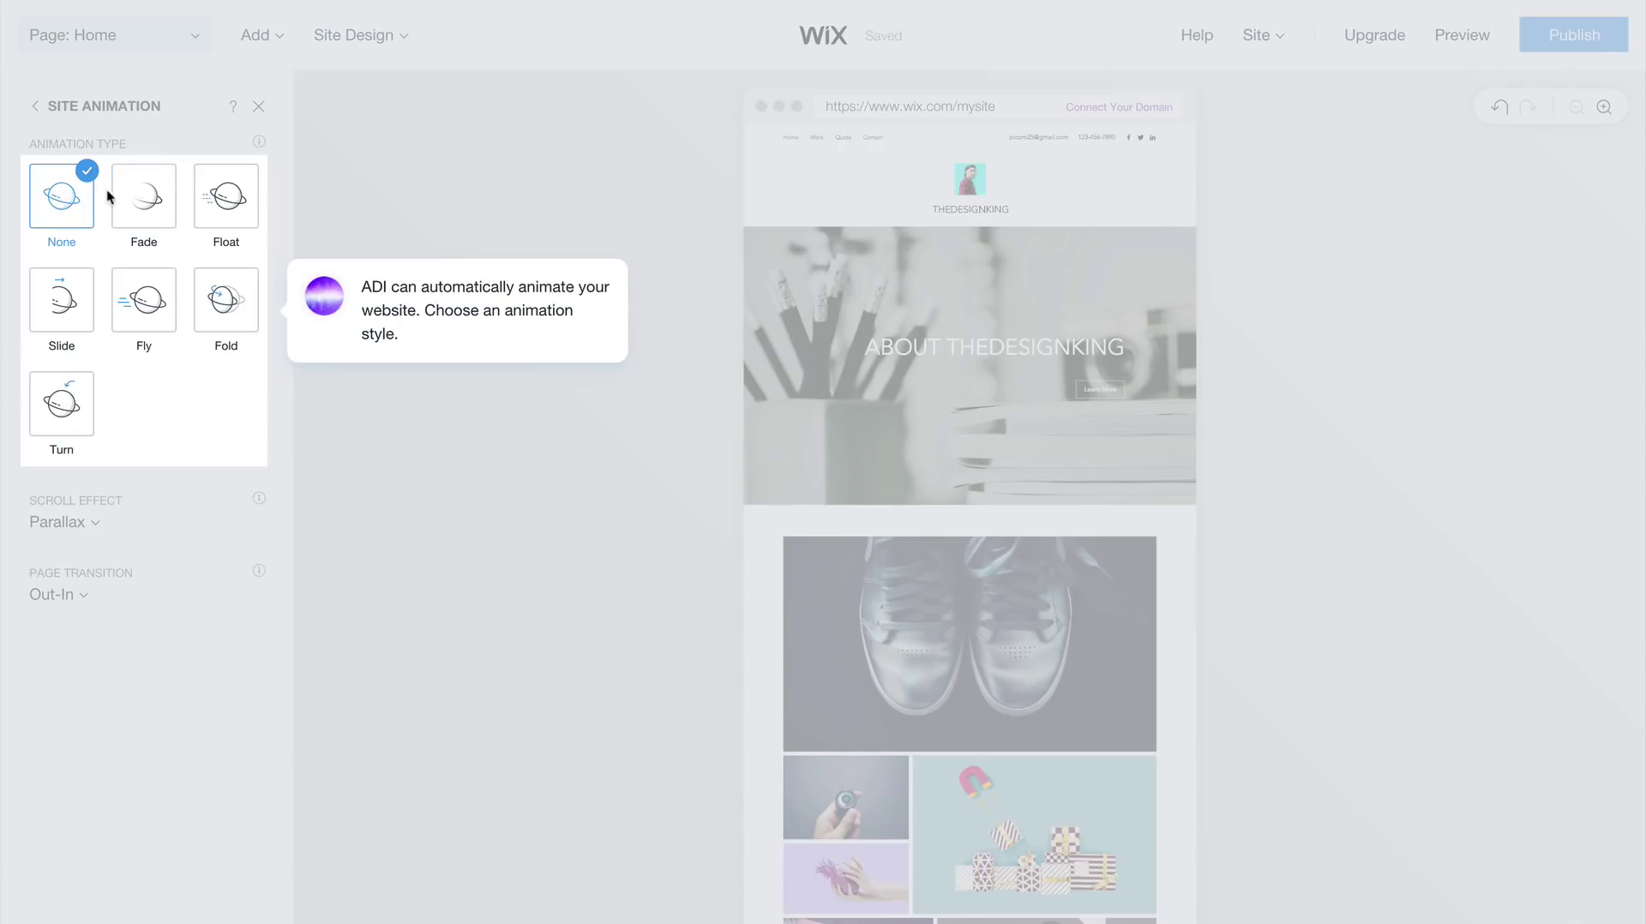
pyautogui.click(143, 200)
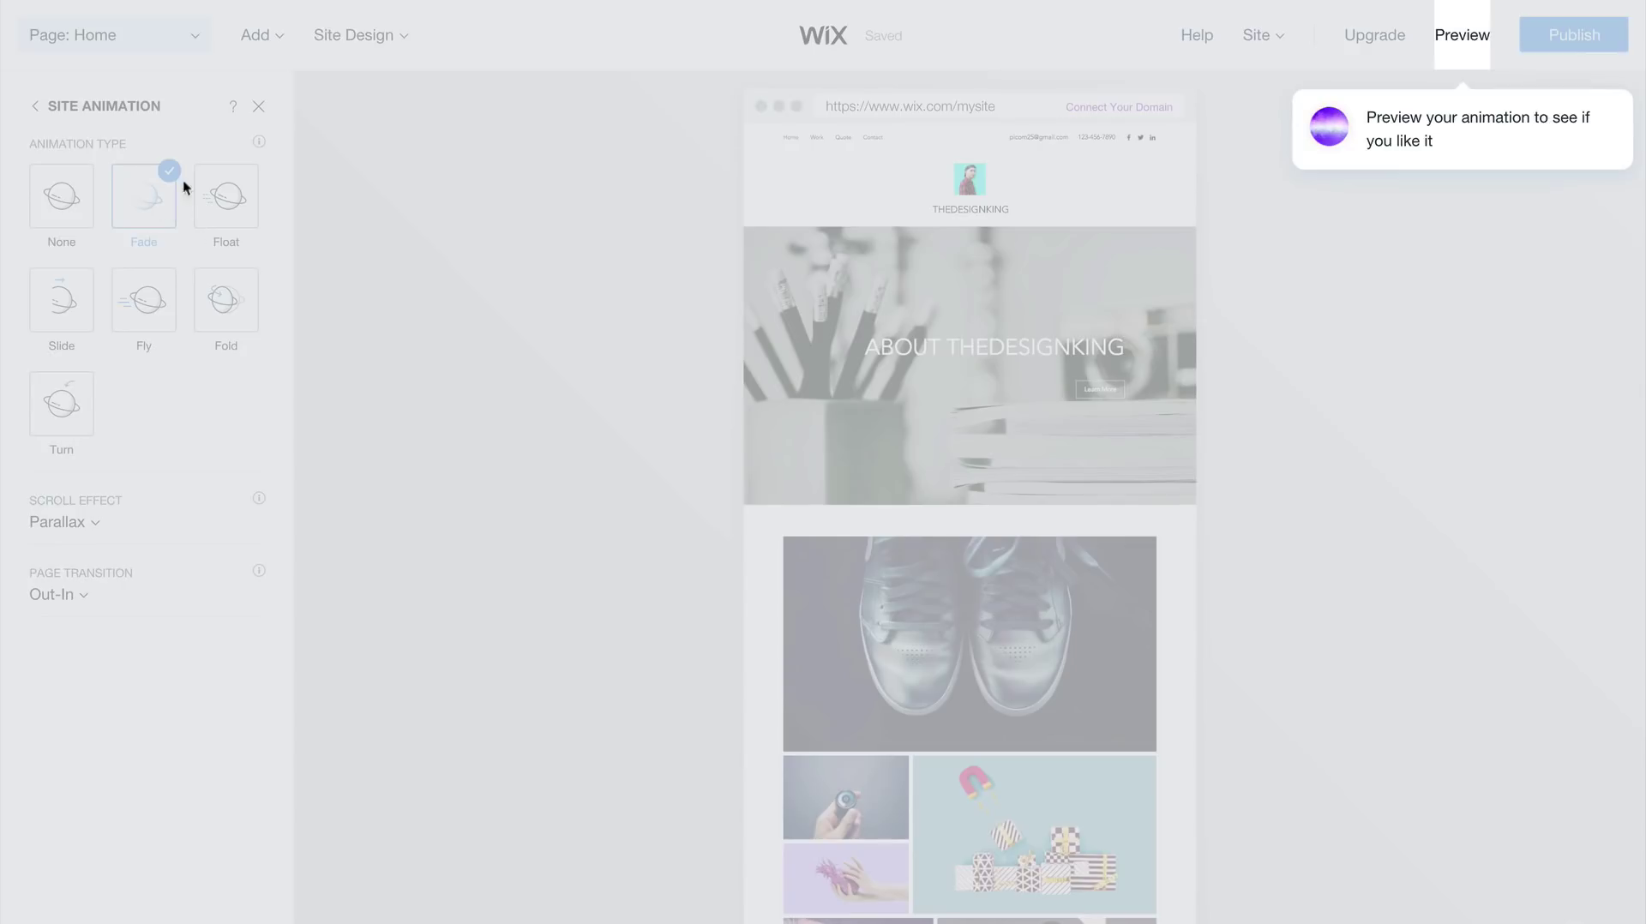
pyautogui.click(1463, 34)
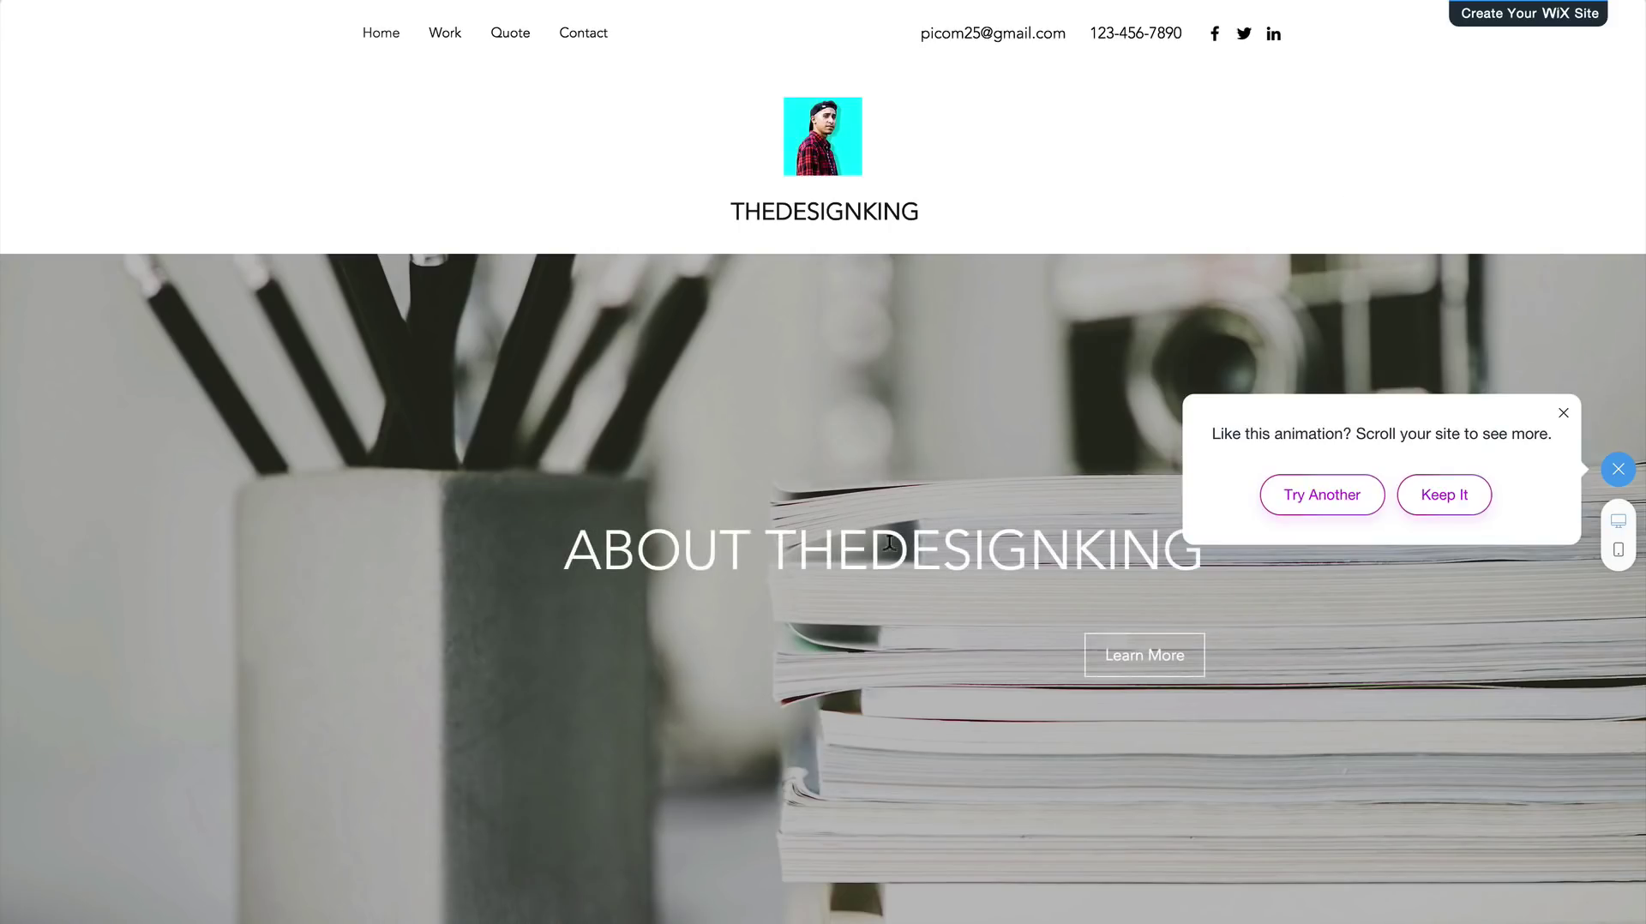
pyautogui.click(1327, 493)
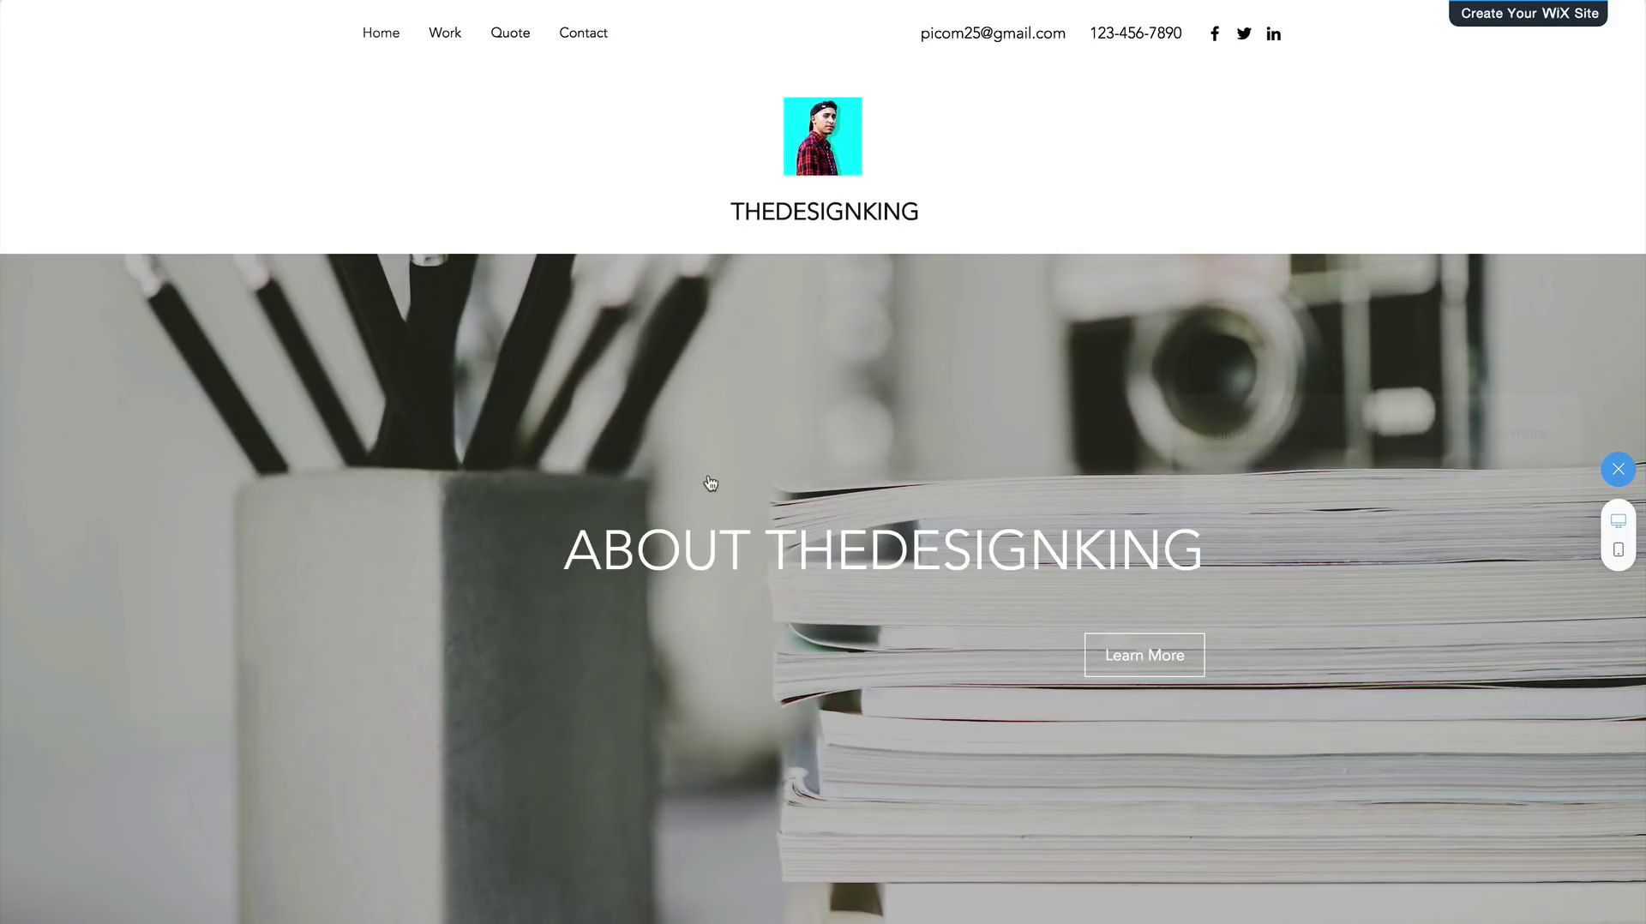
pyautogui.click(1428, 494)
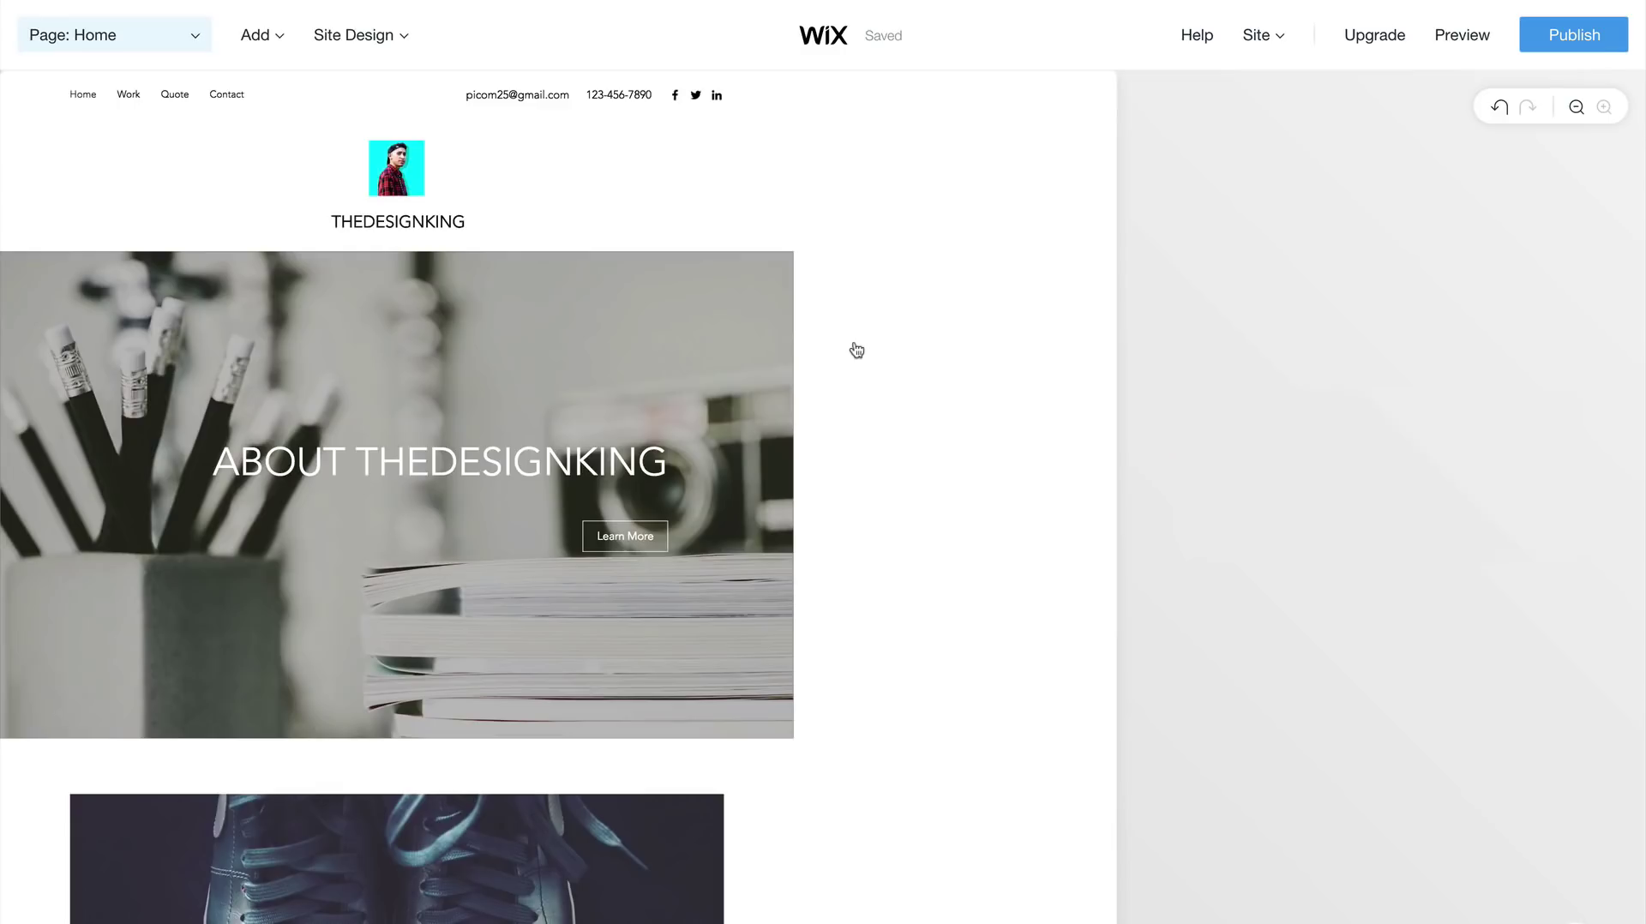
# Start the guided walkthrough for changing a section's design and look over the sections of the home page.
pyautogui.scroll(-1, 1464, 708)
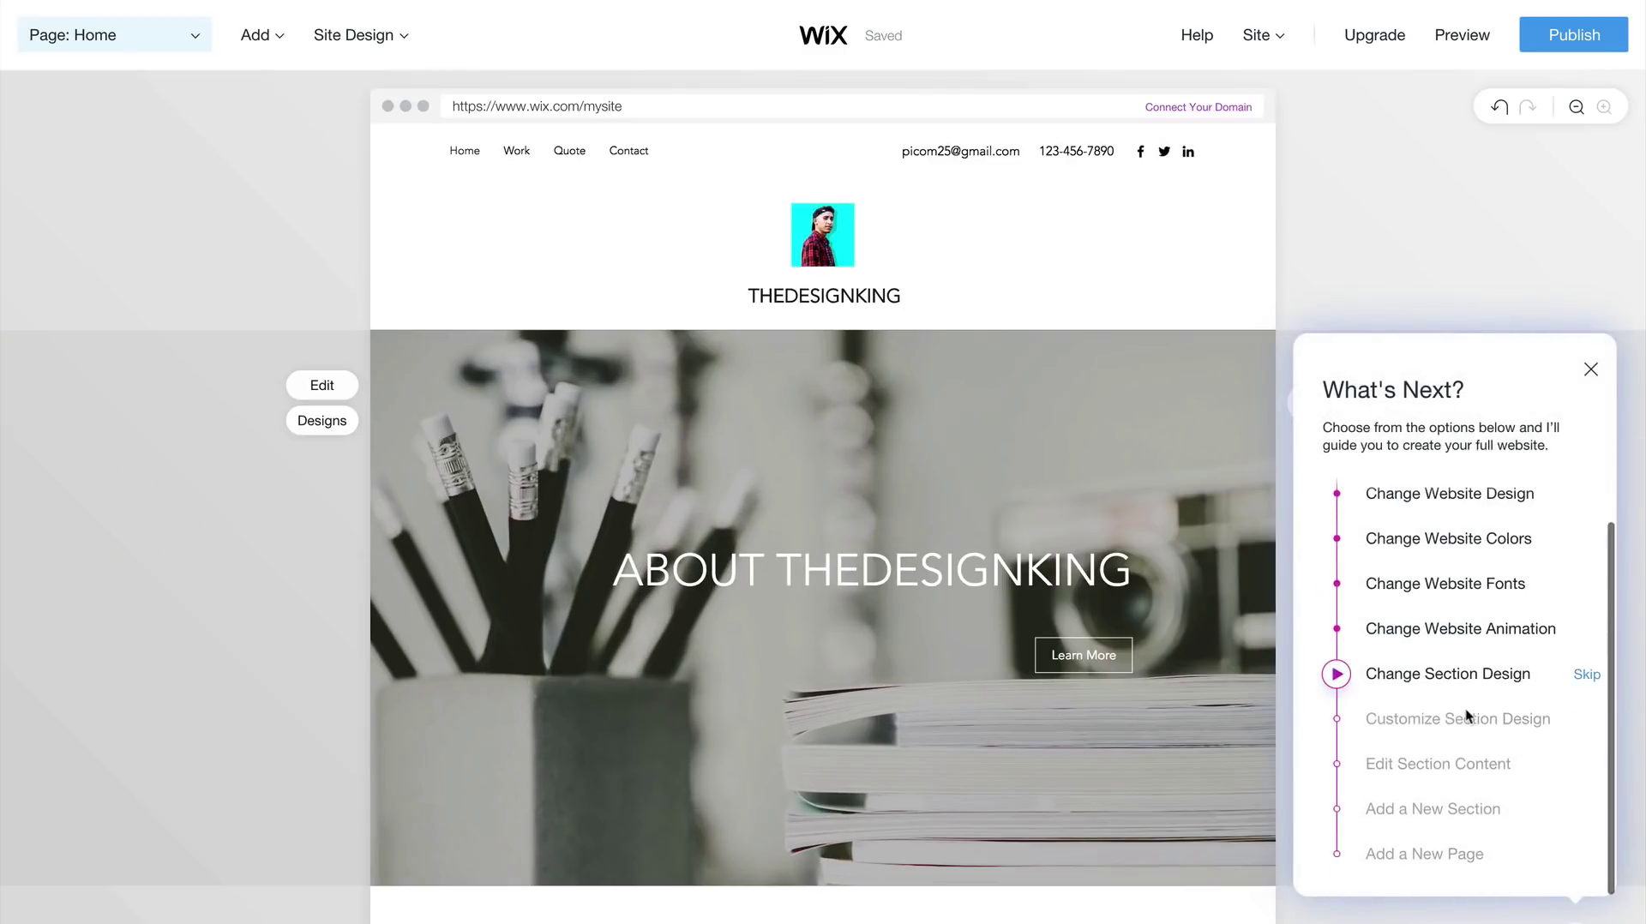
pyautogui.click(1406, 676)
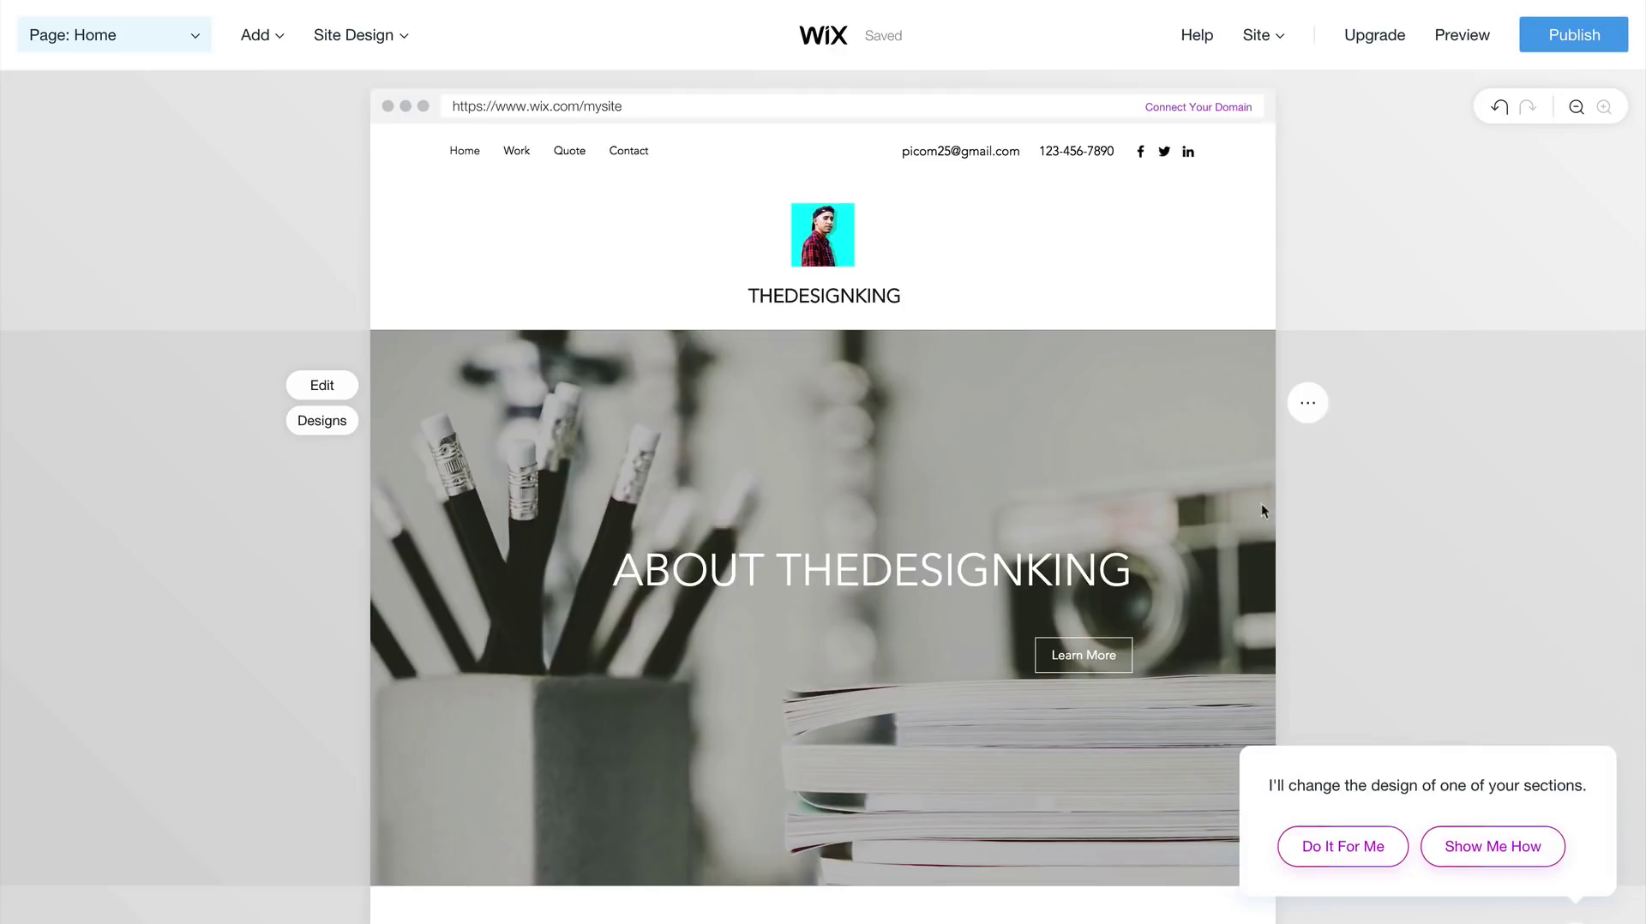
pyautogui.scroll(-7, 481, 655)
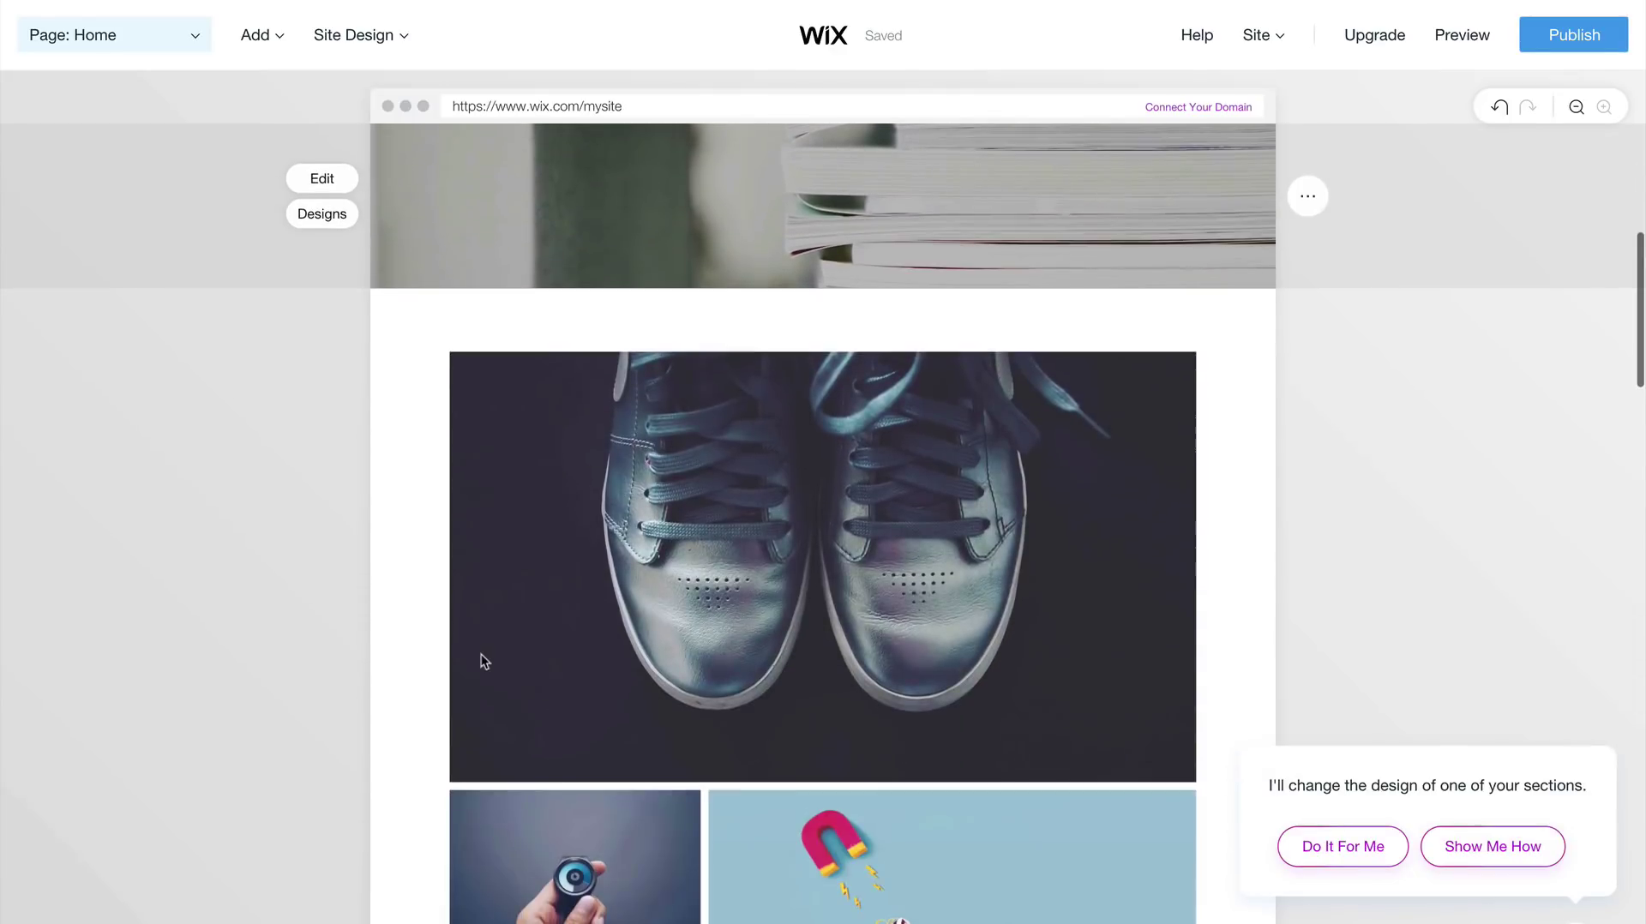
pyautogui.scroll(5, 567, 470)
pyautogui.scroll(-18, 525, 431)
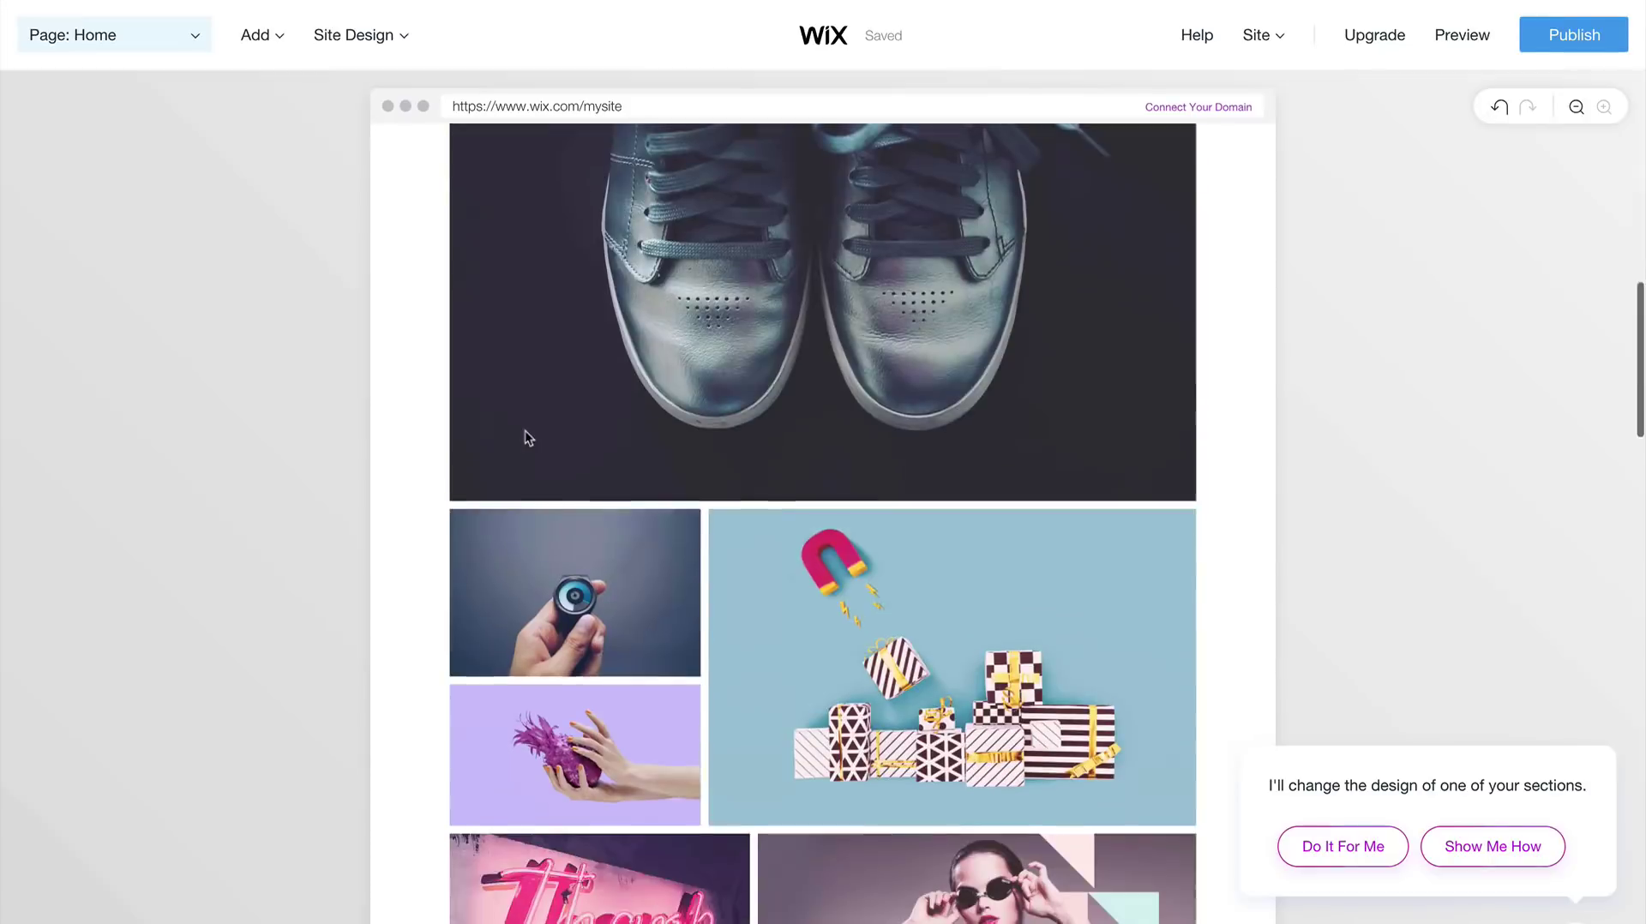
pyautogui.scroll(-20, 526, 439)
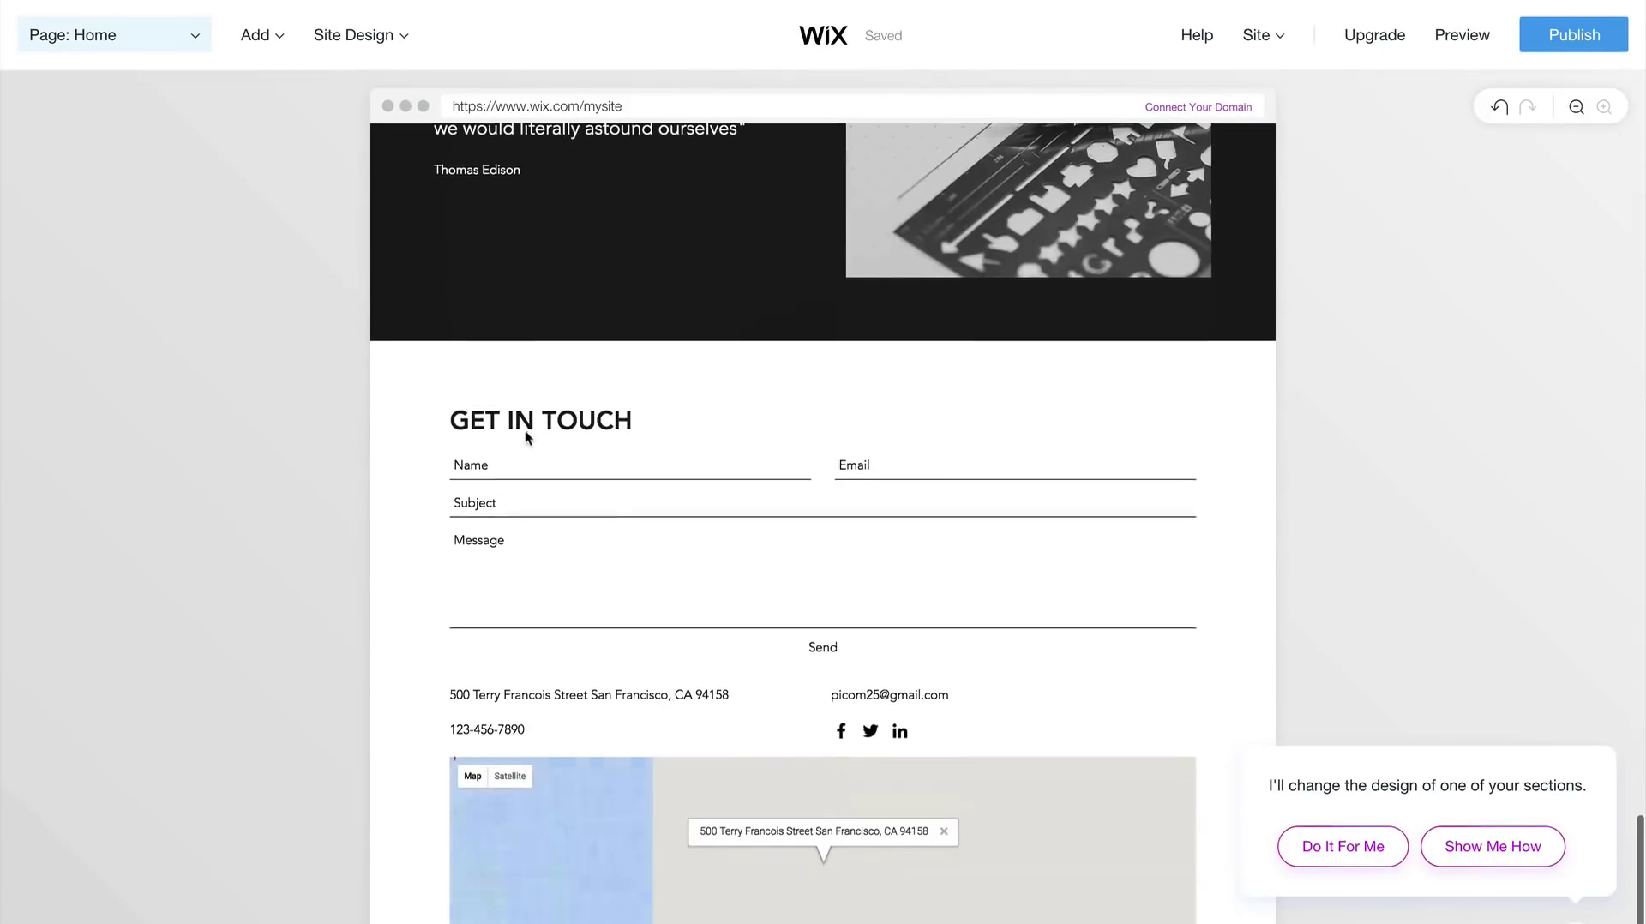
pyautogui.scroll(5, 489, 552)
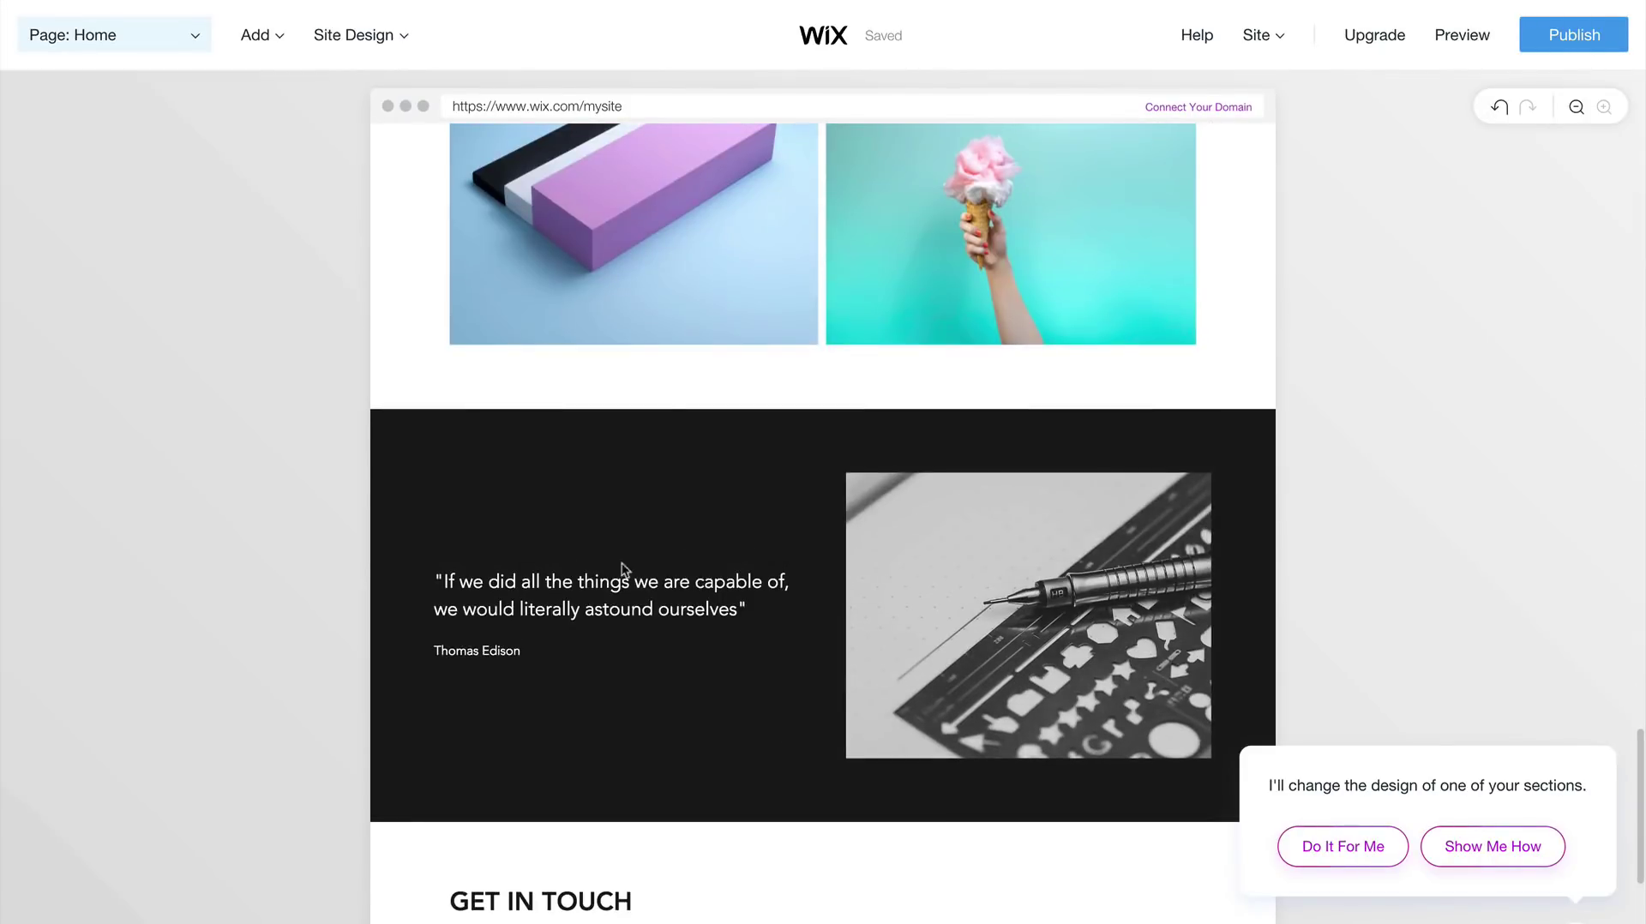
pyautogui.scroll(9, 770, 645)
pyautogui.scroll(20, 770, 645)
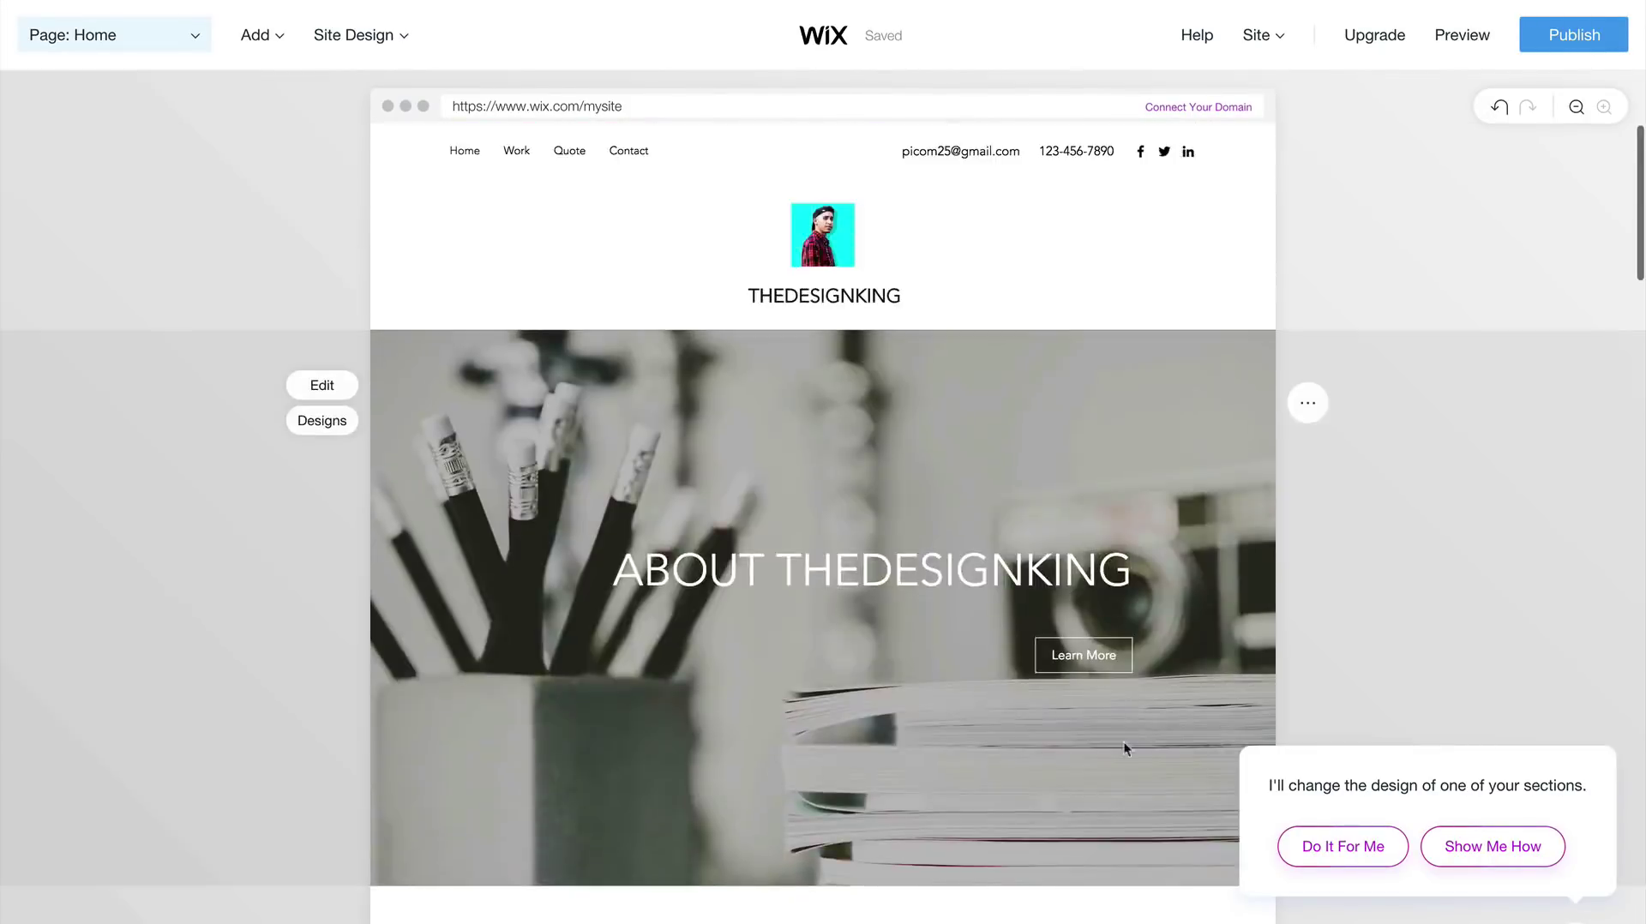
# Choose to be shown how, pick the About TheDesignKing welcome section, and open its section design options.
pyautogui.click(1488, 857)
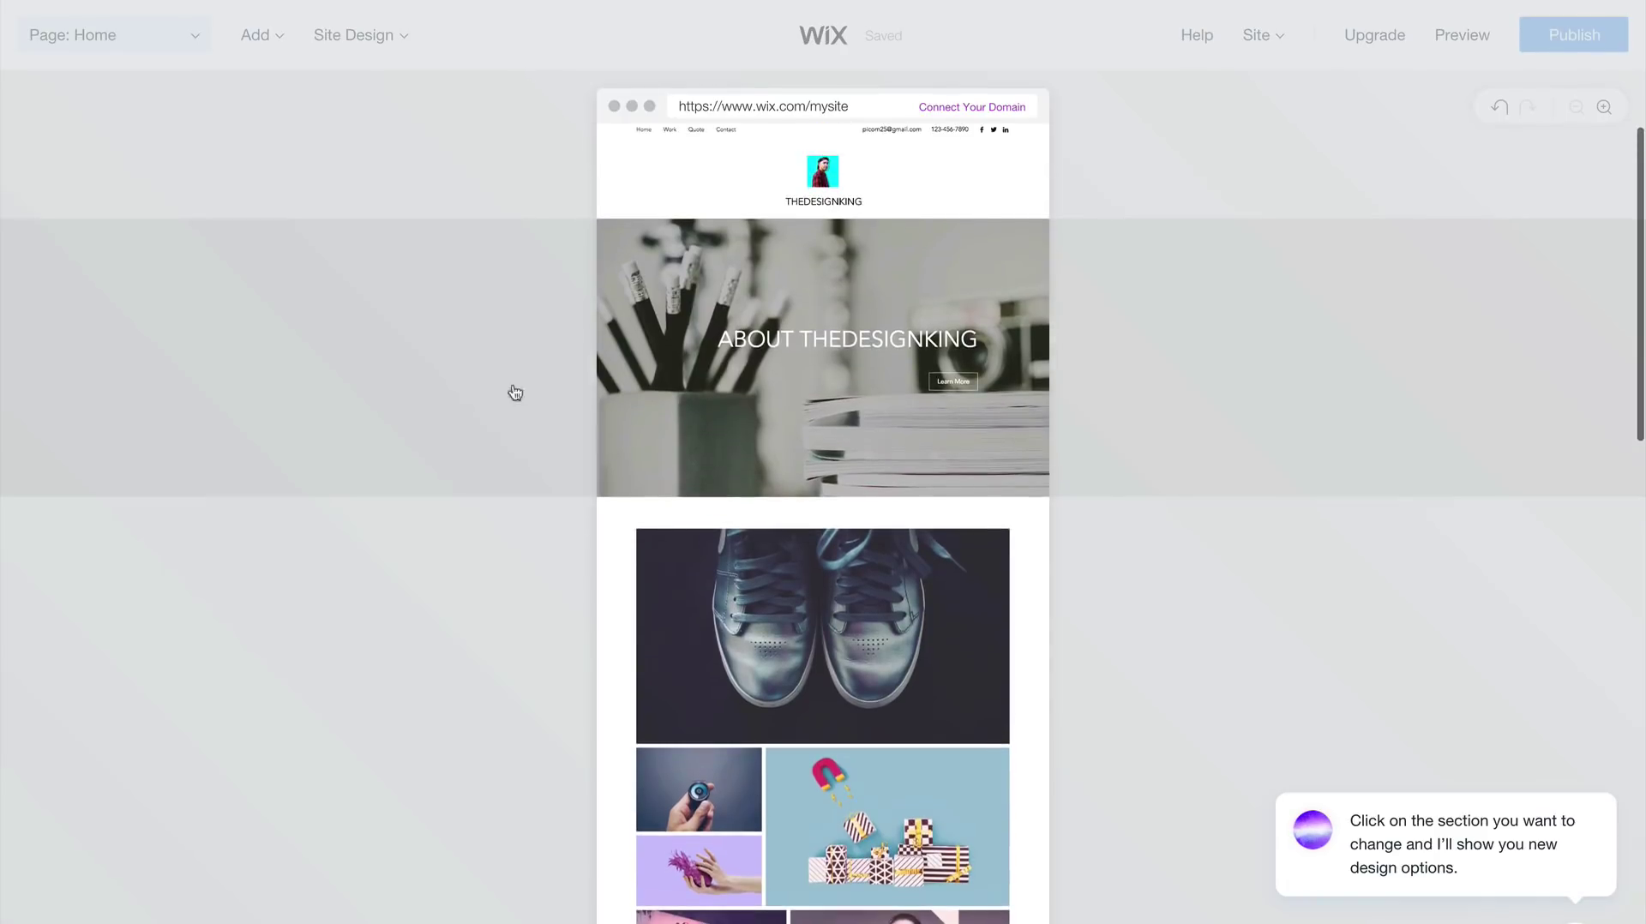
pyautogui.click(552, 343)
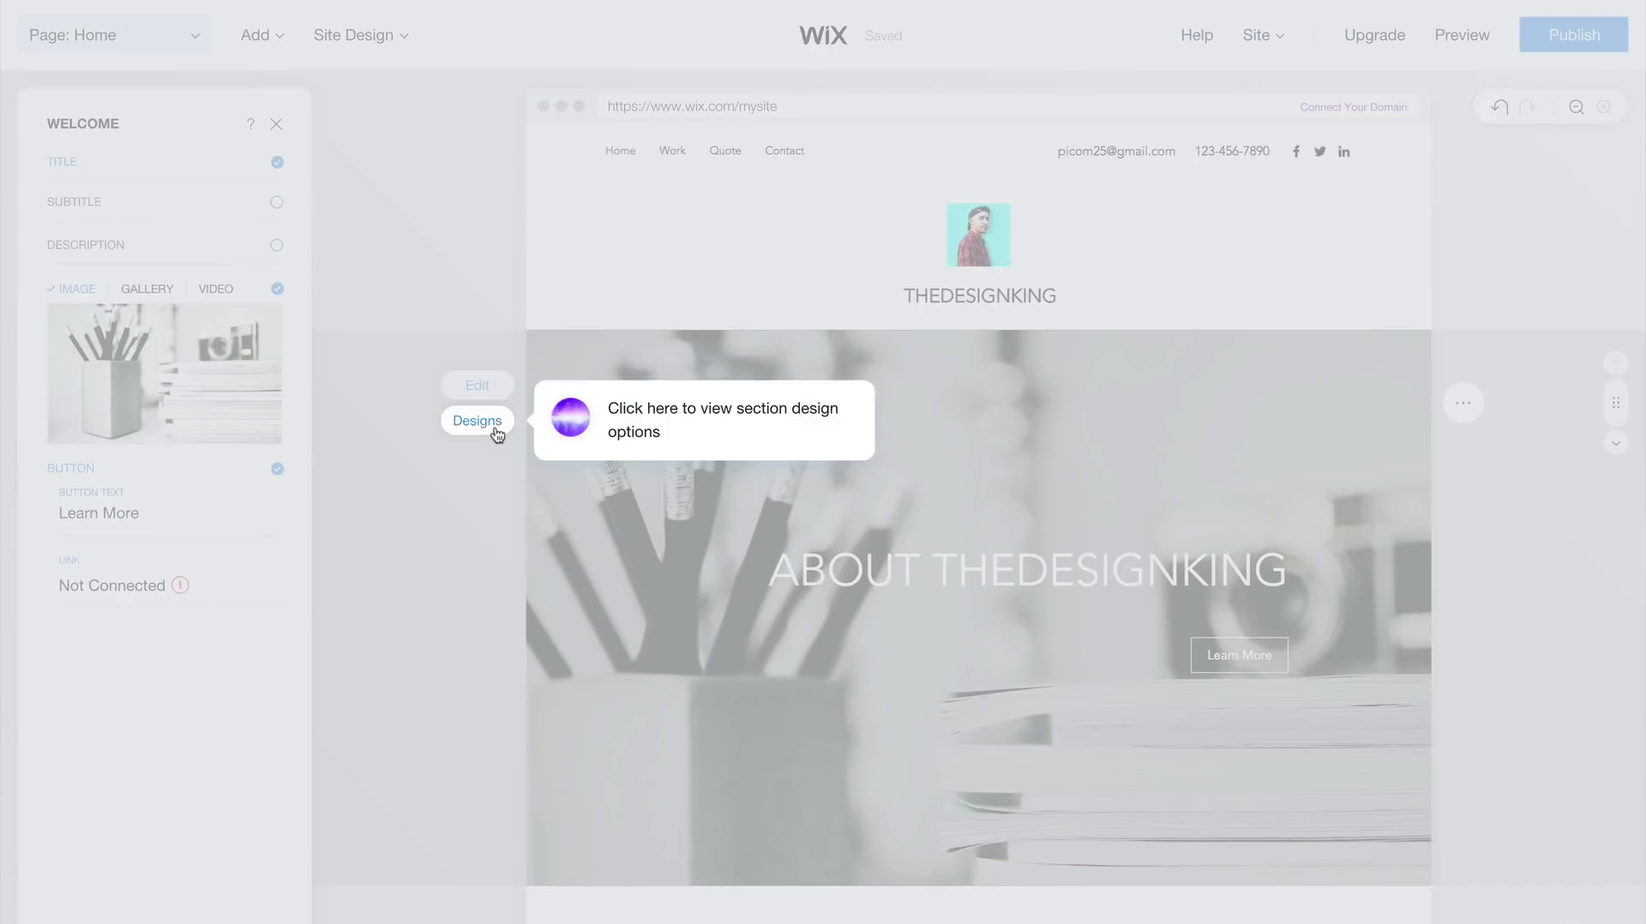
pyautogui.click(484, 426)
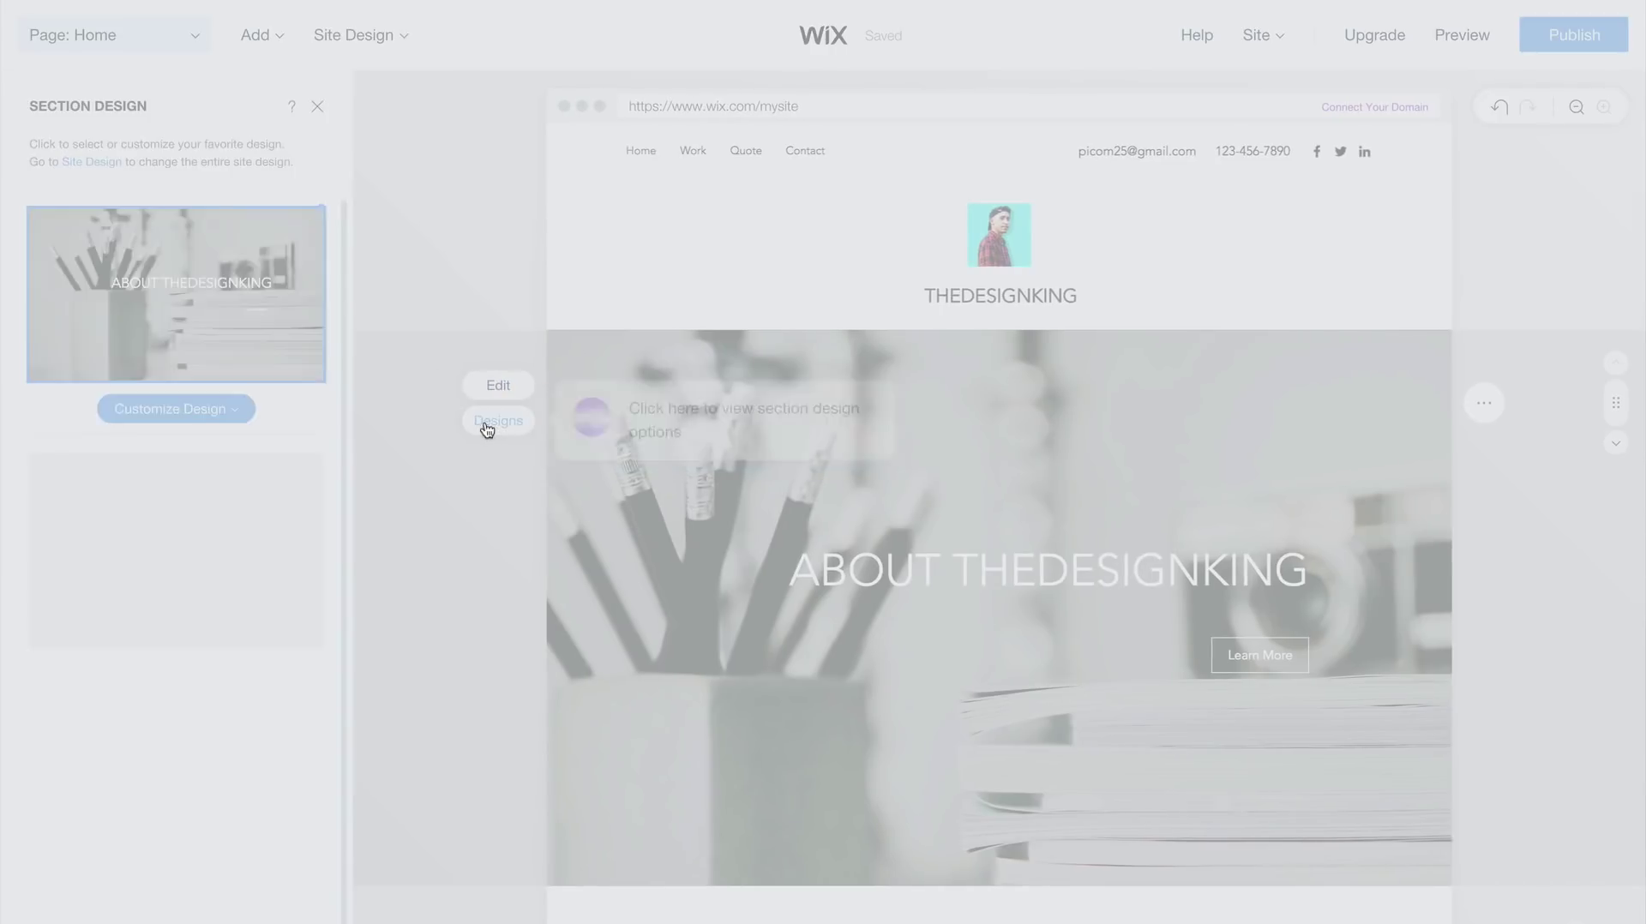
# Try the split text-and-image layout, switch to the design with a centered white text box over the image, and keep it.
pyautogui.scroll(-10, 227, 456)
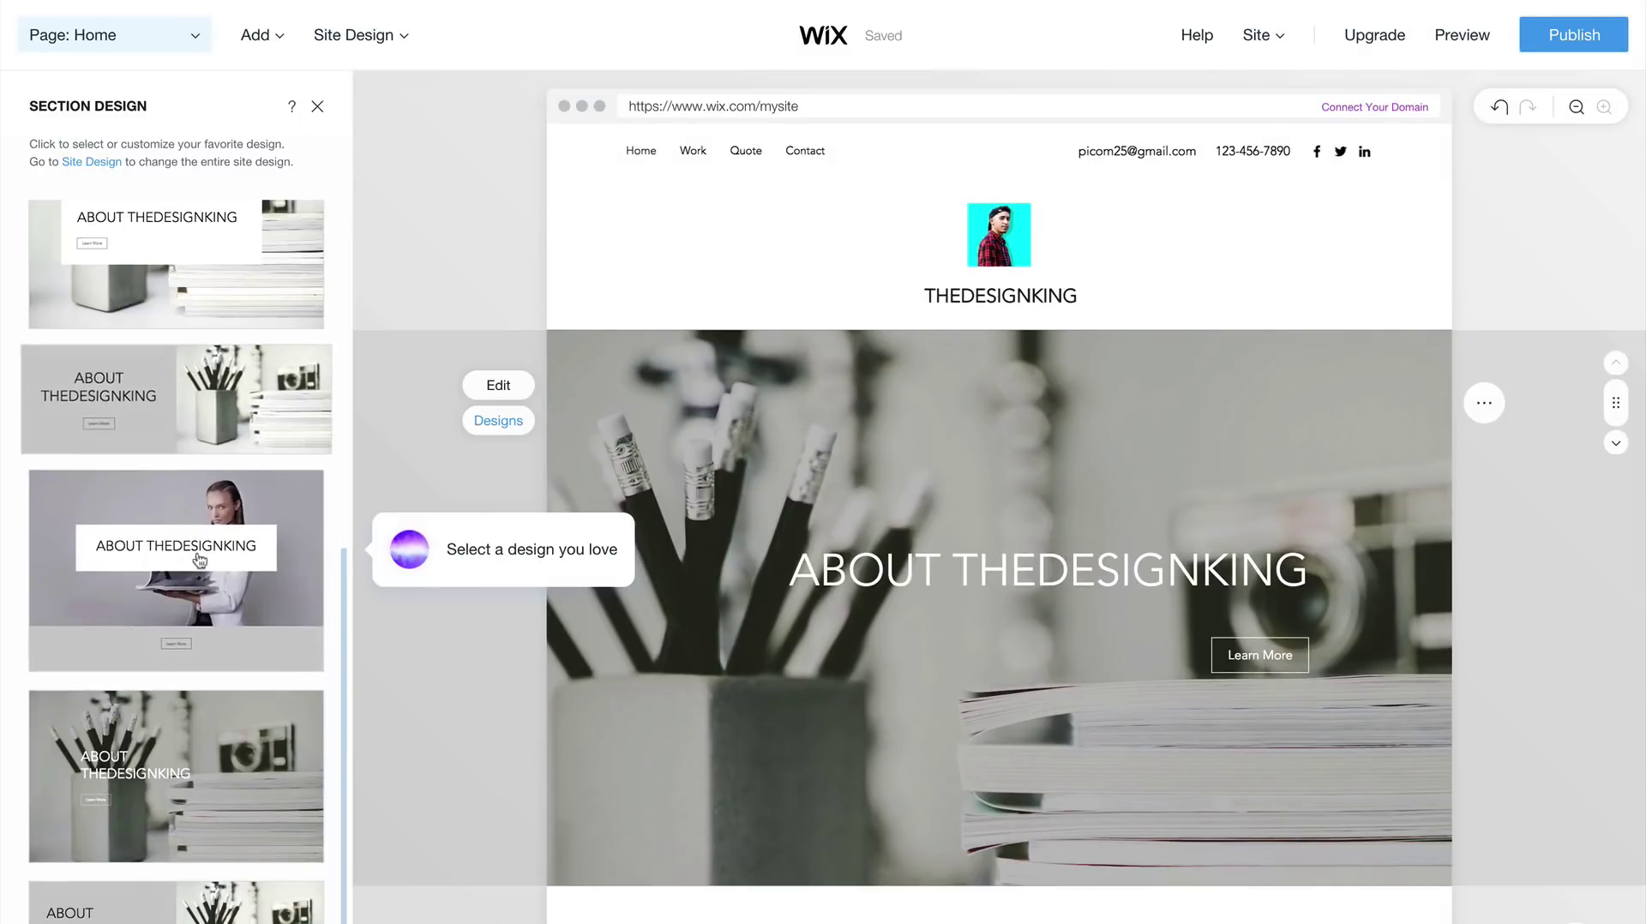
pyautogui.click(219, 390)
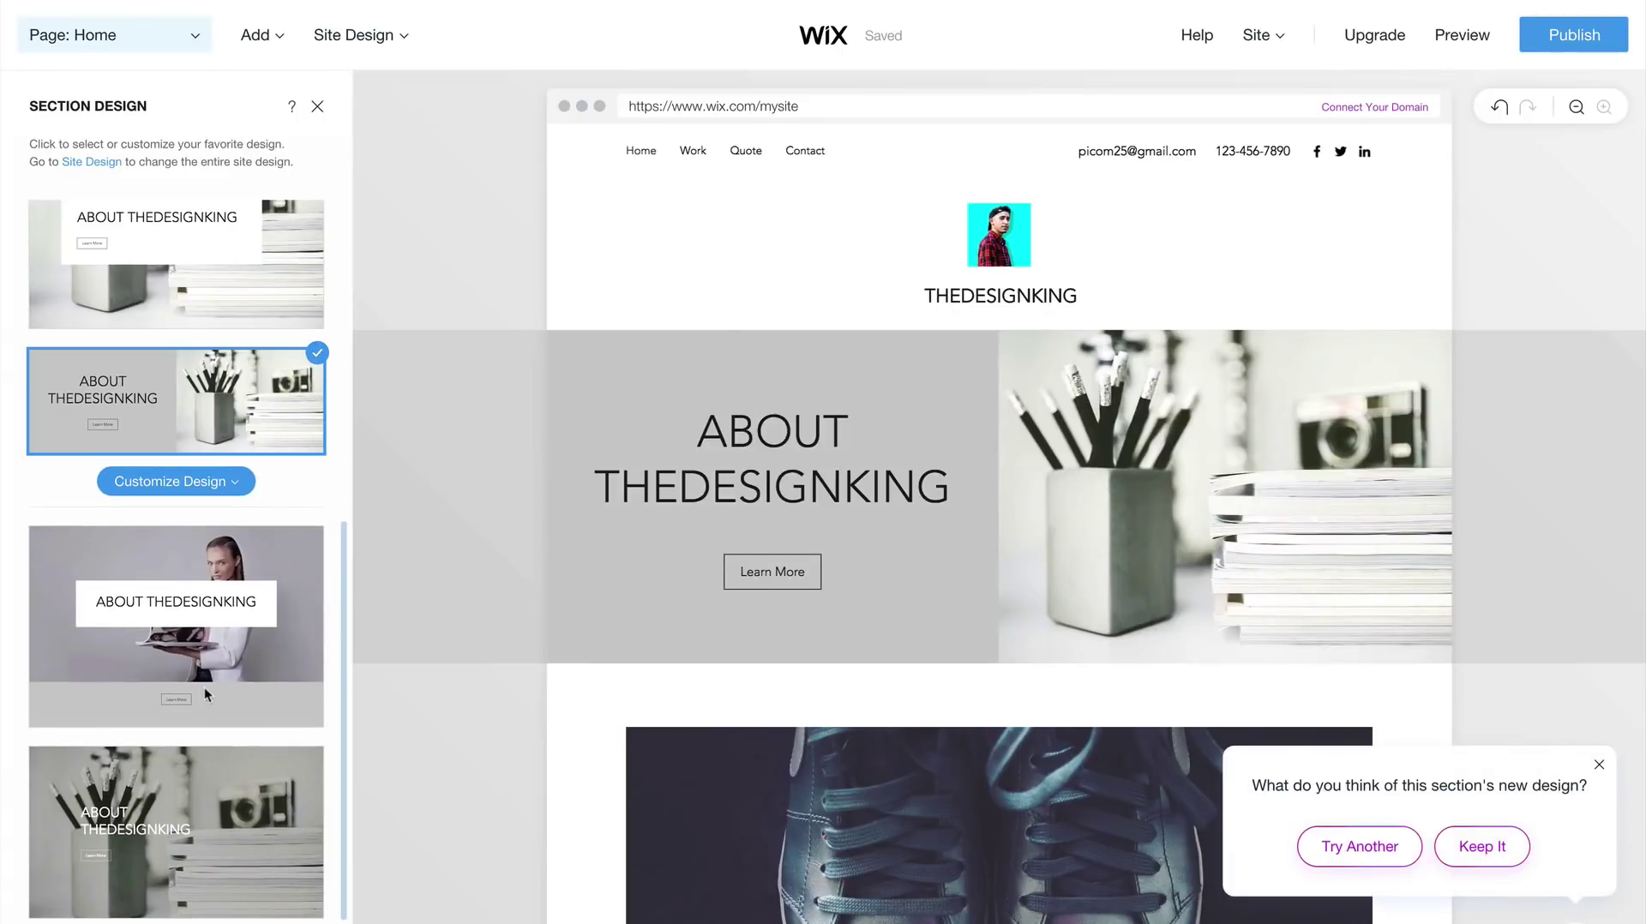
pyautogui.scroll(-5, 198, 691)
pyautogui.click(190, 641)
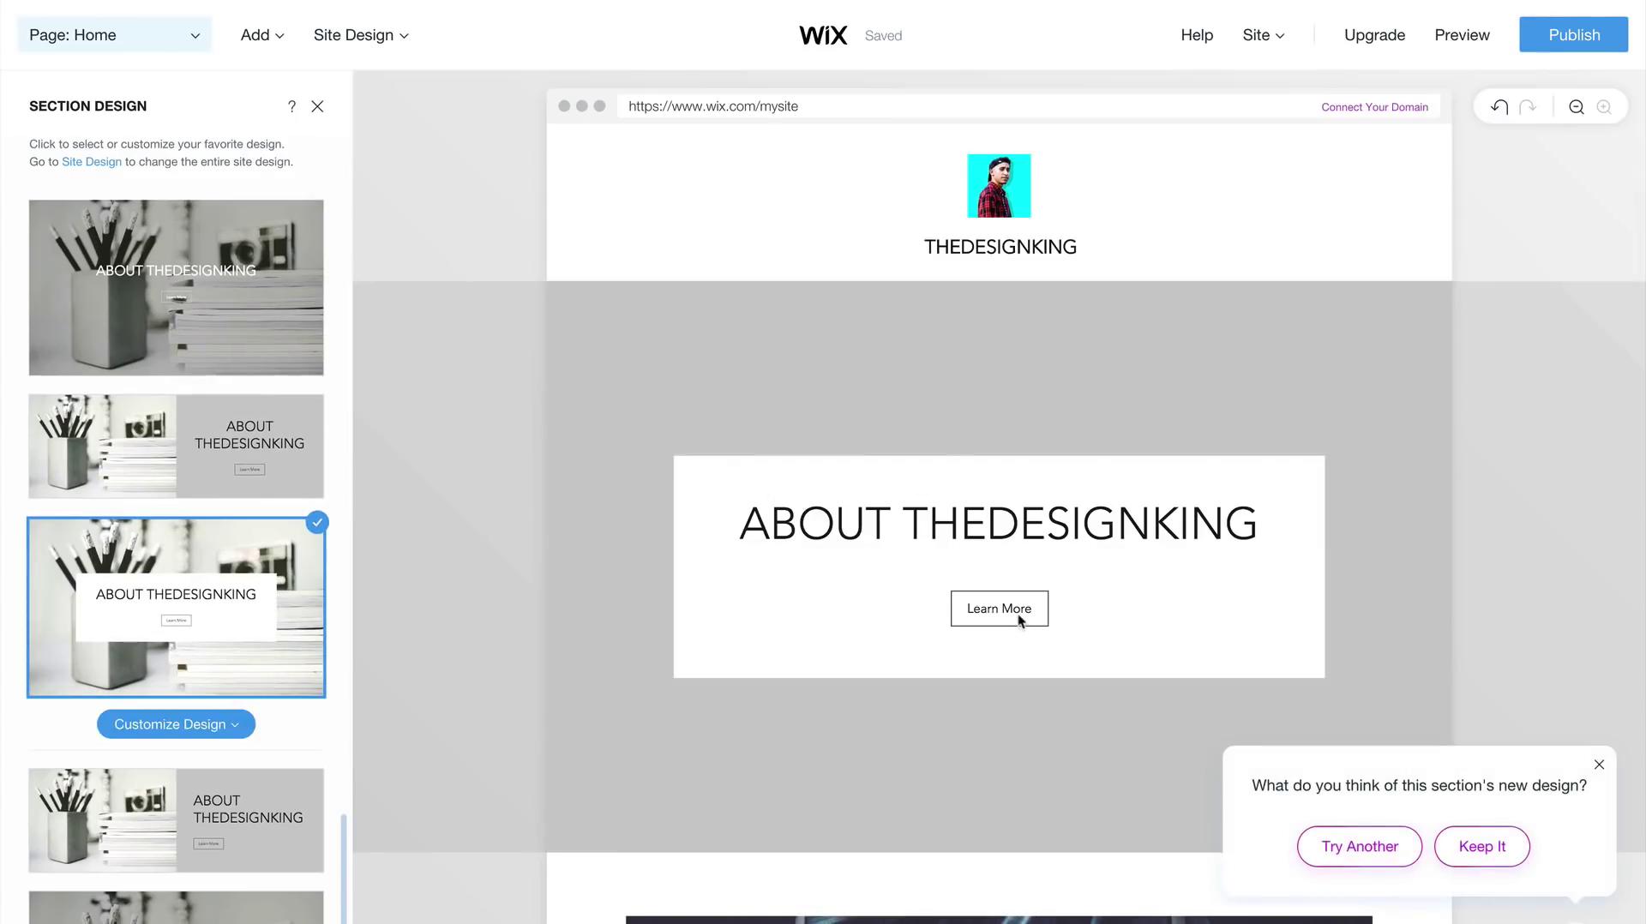
pyautogui.click(1487, 838)
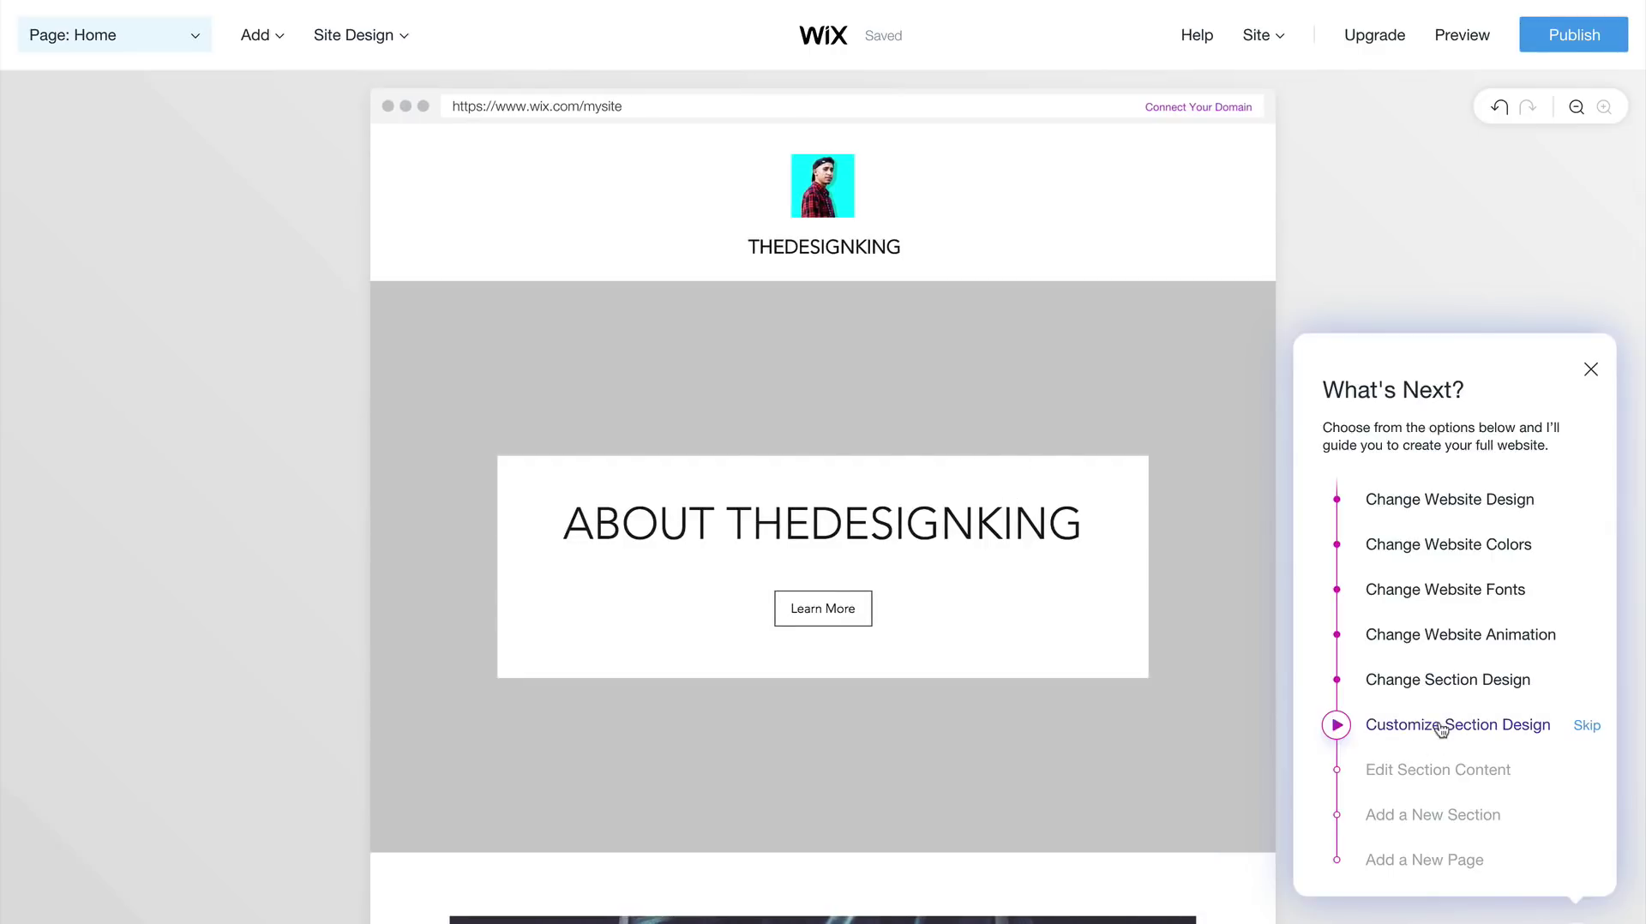
# Start the guided walkthrough for customizing section design and bring up the welcome section's customization choices.
pyautogui.click(1440, 724)
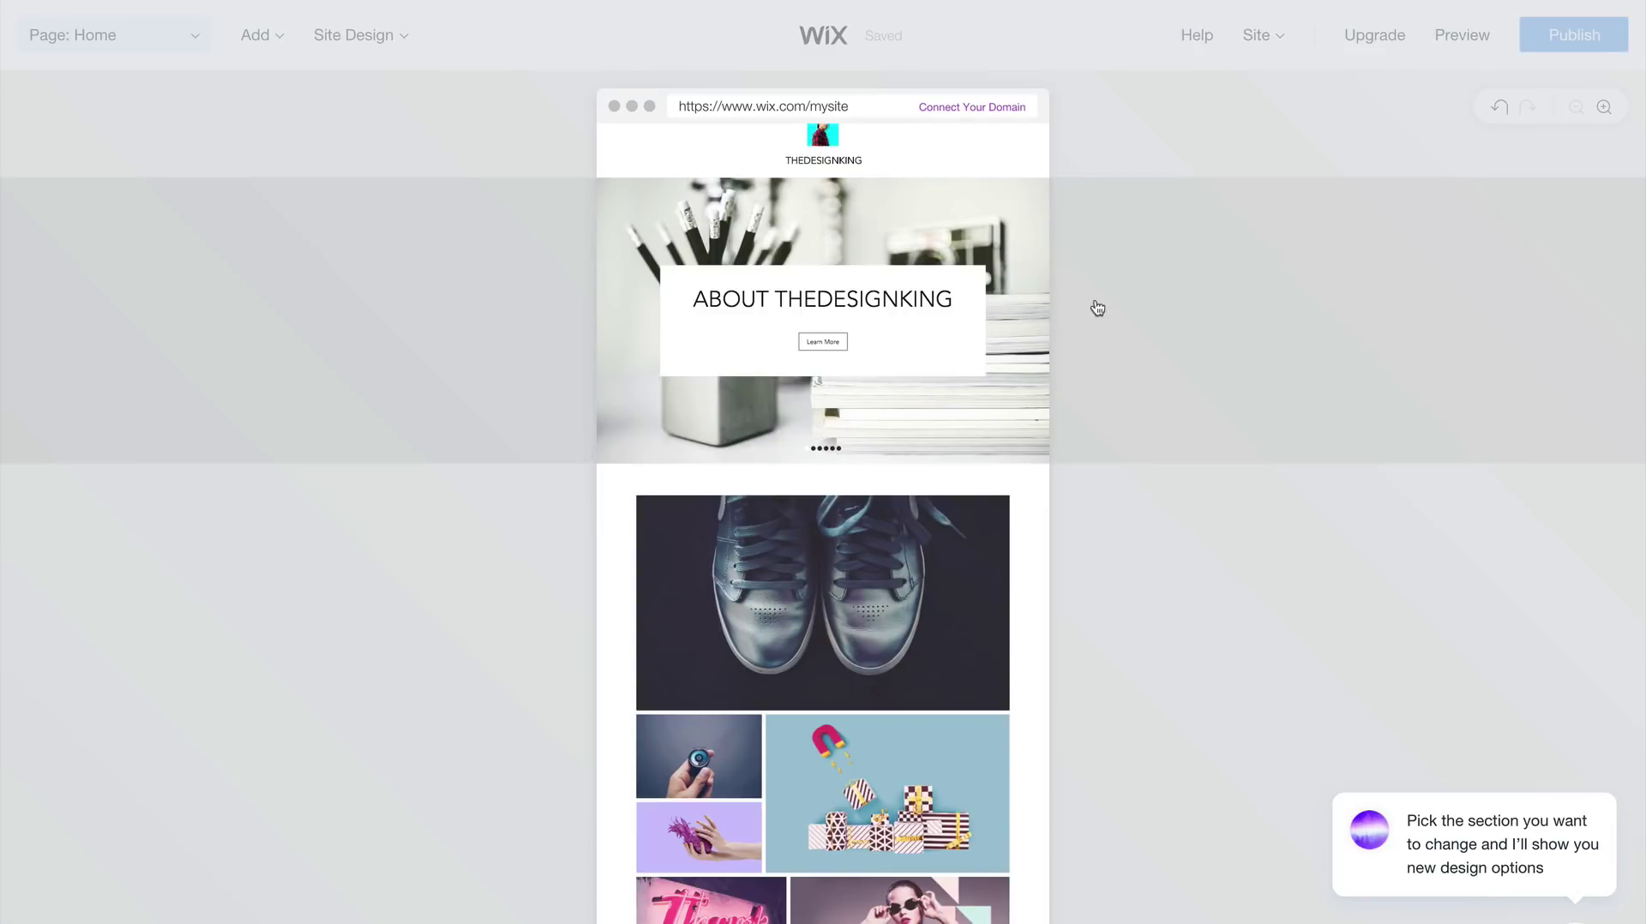
pyautogui.click(1097, 308)
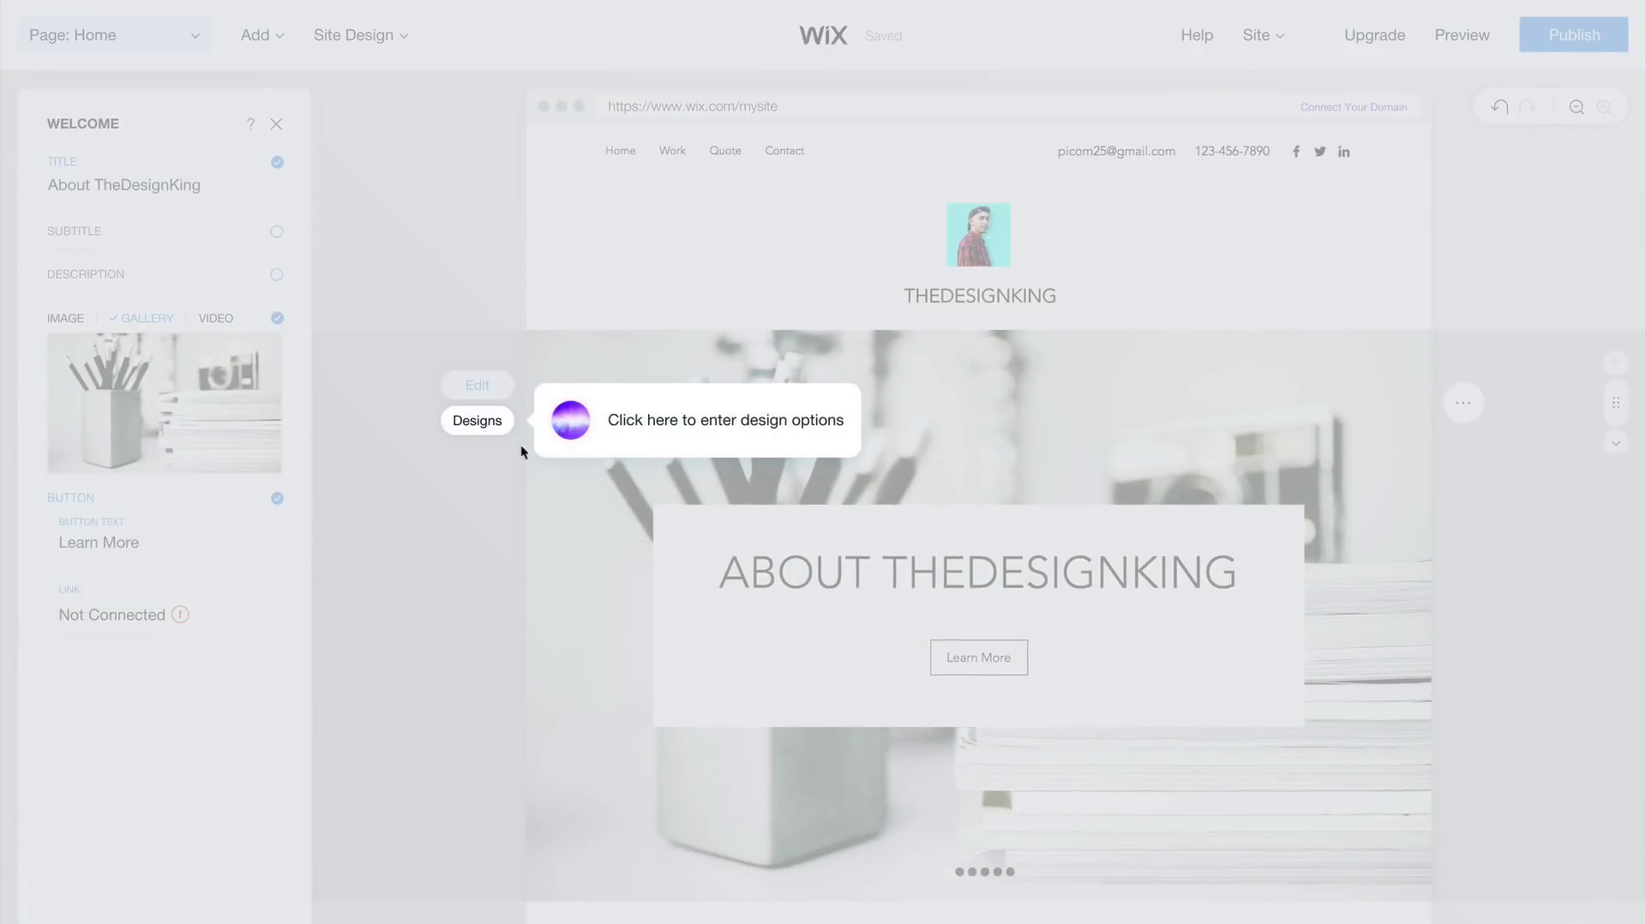
pyautogui.click(485, 422)
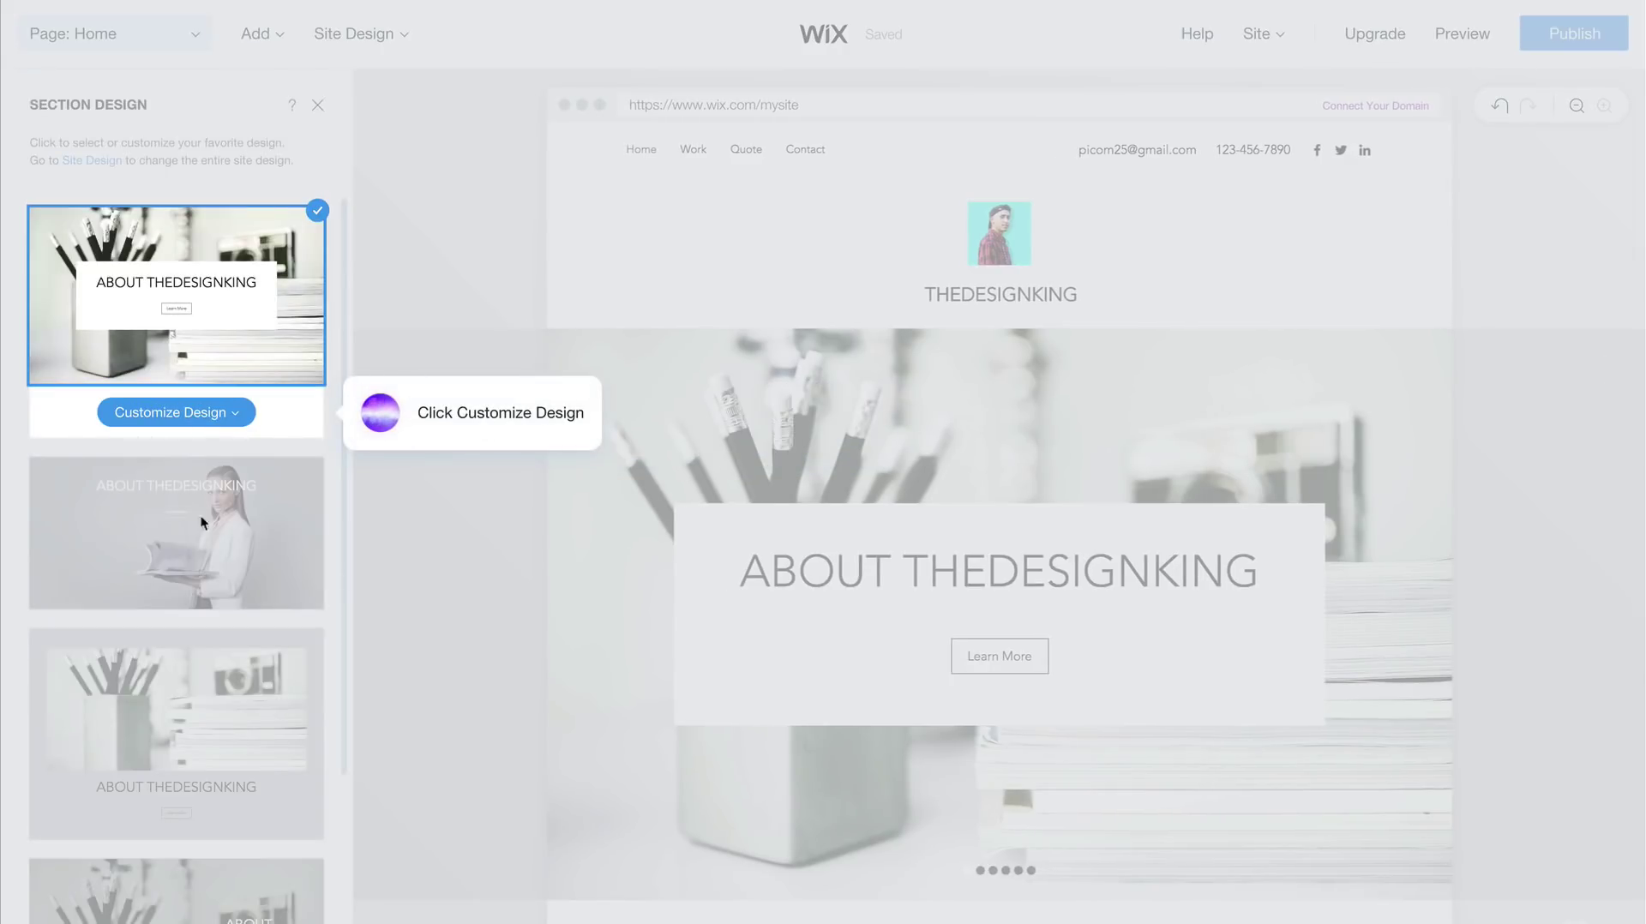
pyautogui.click(190, 411)
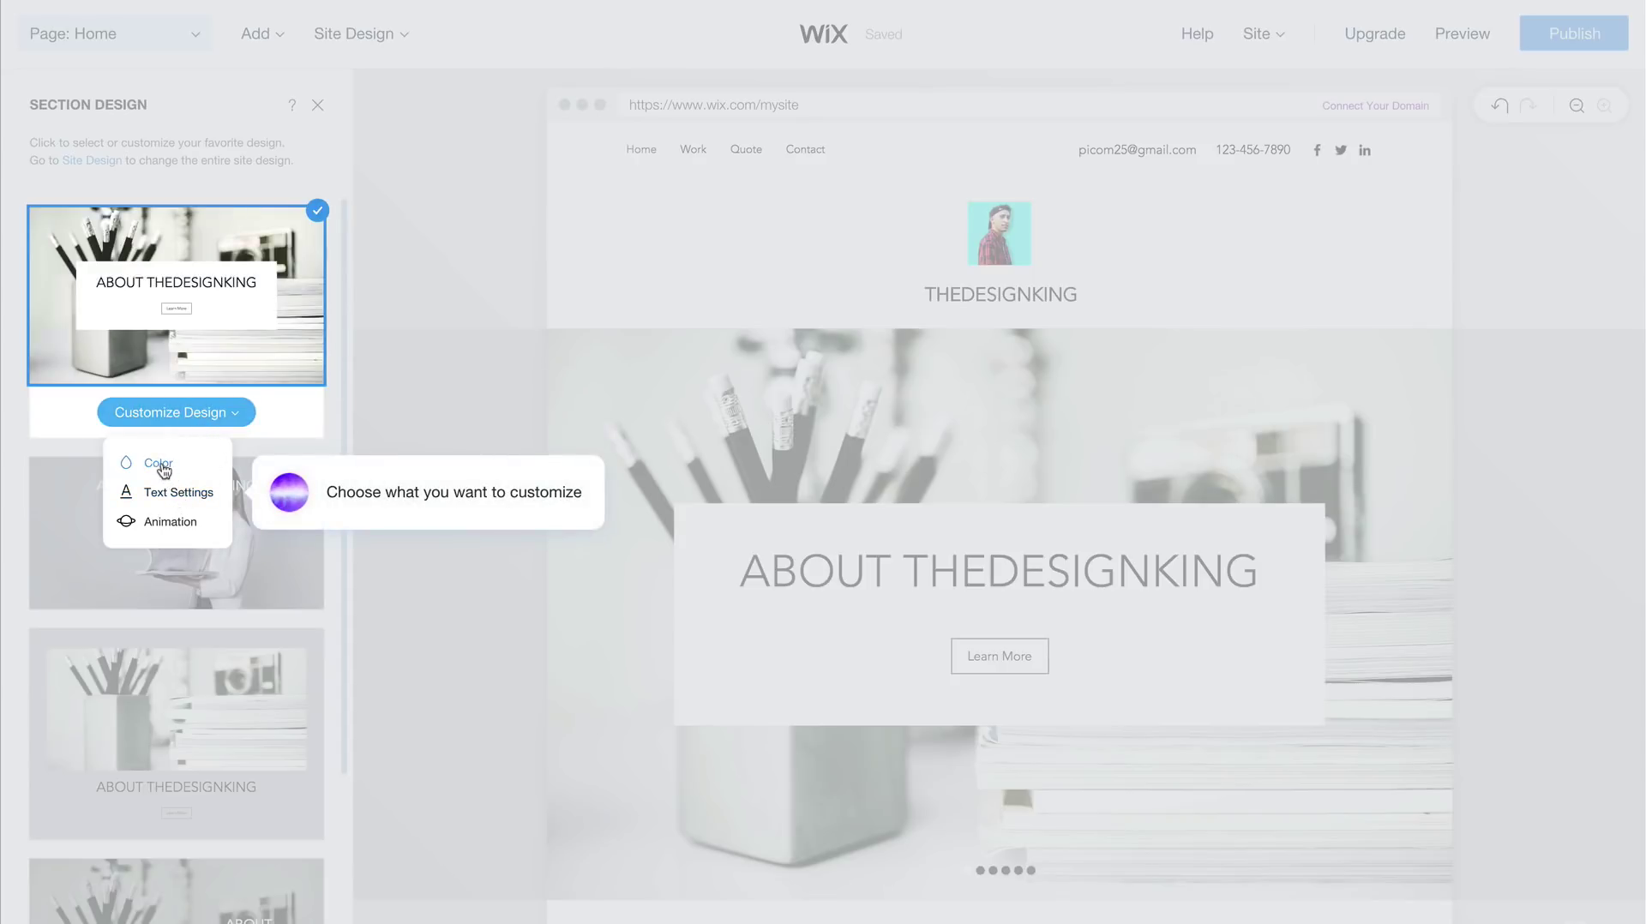
# Open the welcome section's animation settings and apply the Slide animation type.
pyautogui.click(161, 464)
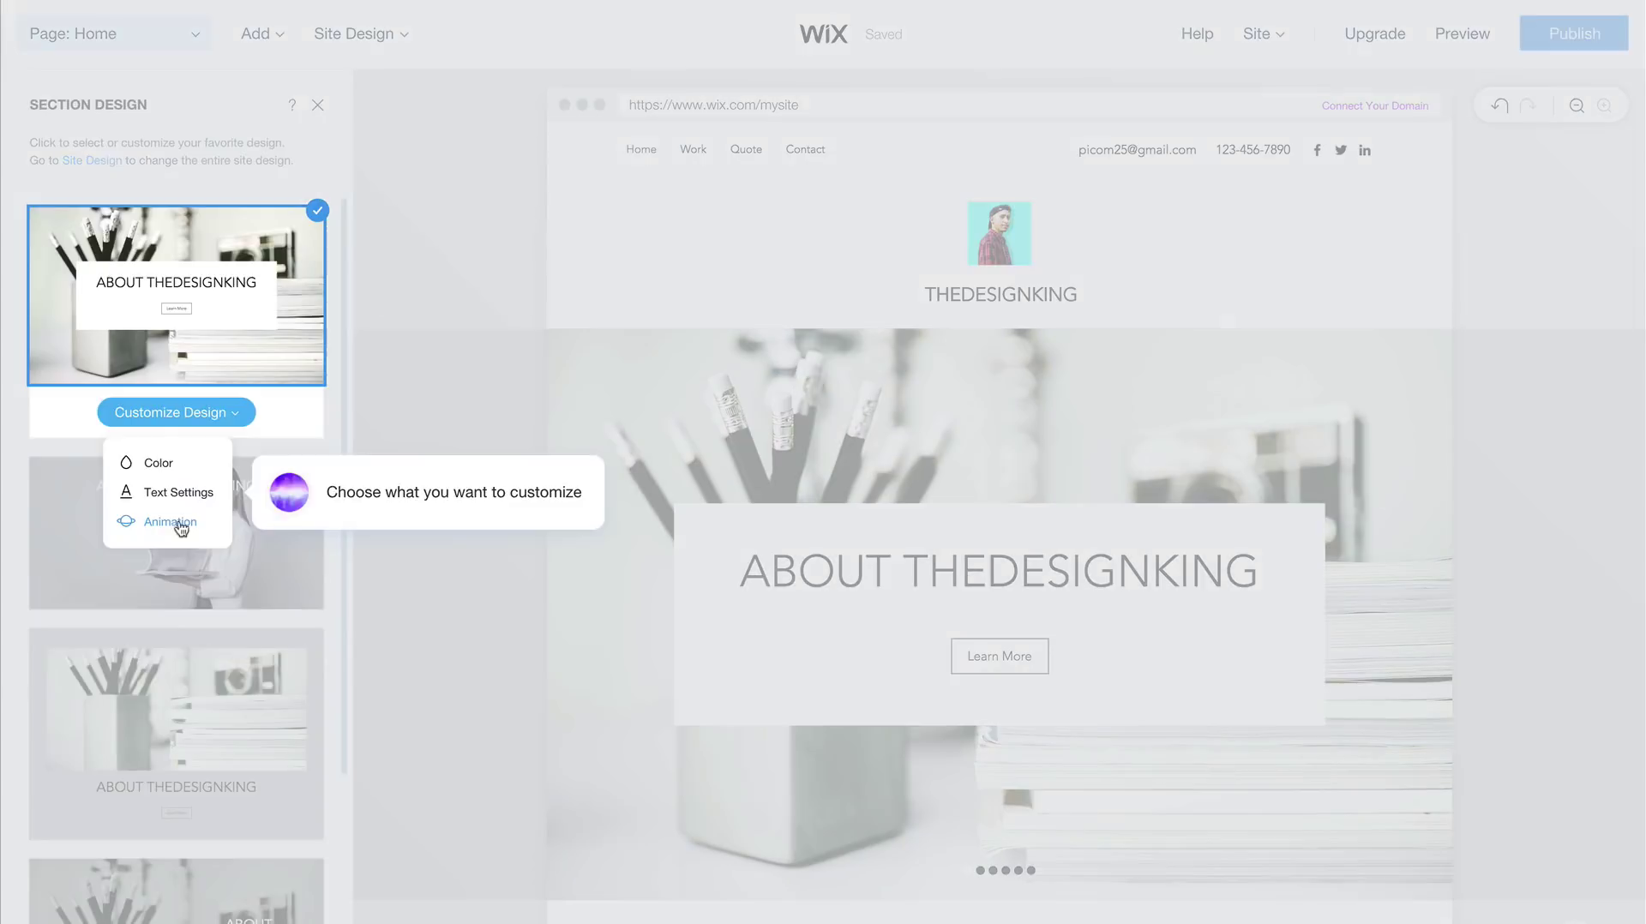
pyautogui.click(169, 521)
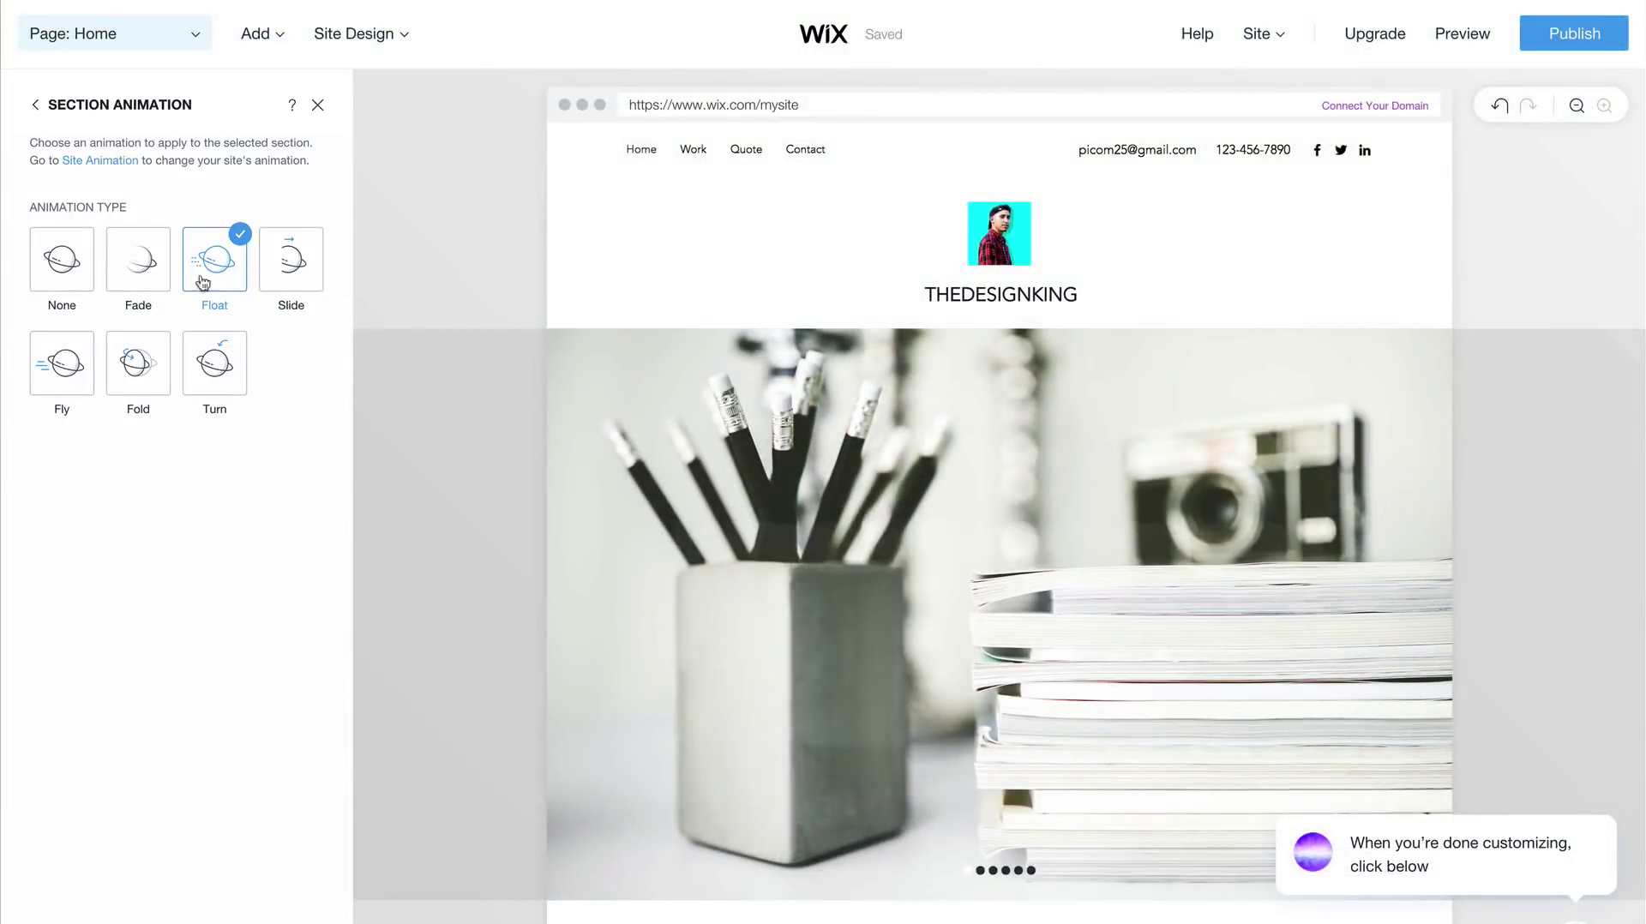
pyautogui.click(282, 264)
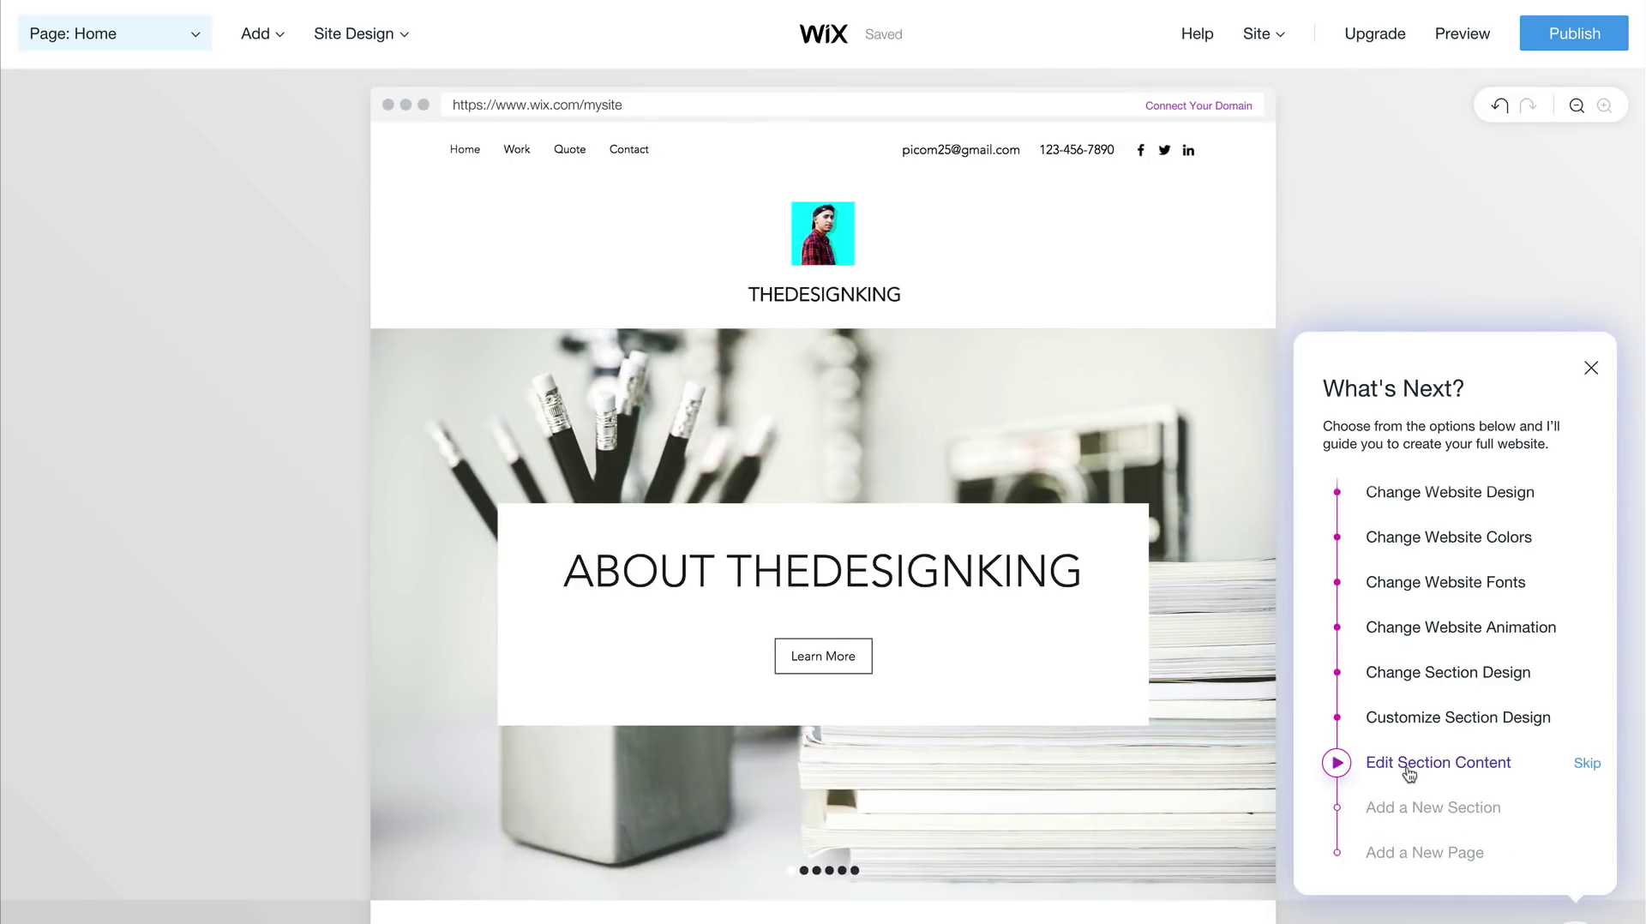
# Start the guided walkthrough for editing section content, open the quote section's content, and dismiss the tip.
pyautogui.click(1409, 771)
pyautogui.scroll(-5, 515, 456)
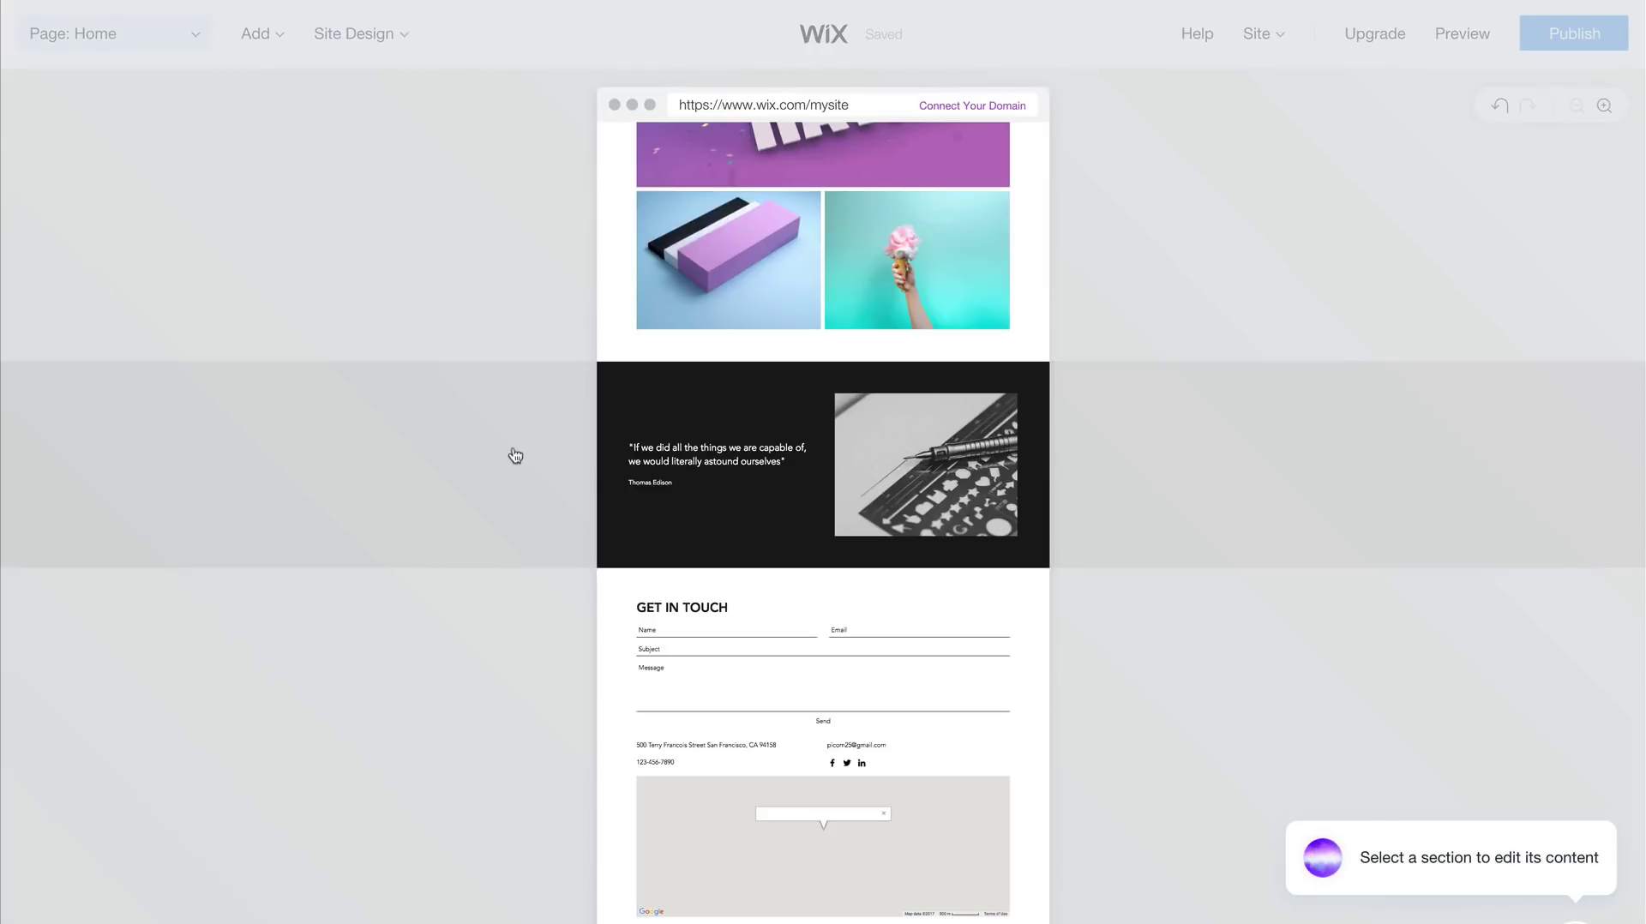
pyautogui.click(535, 458)
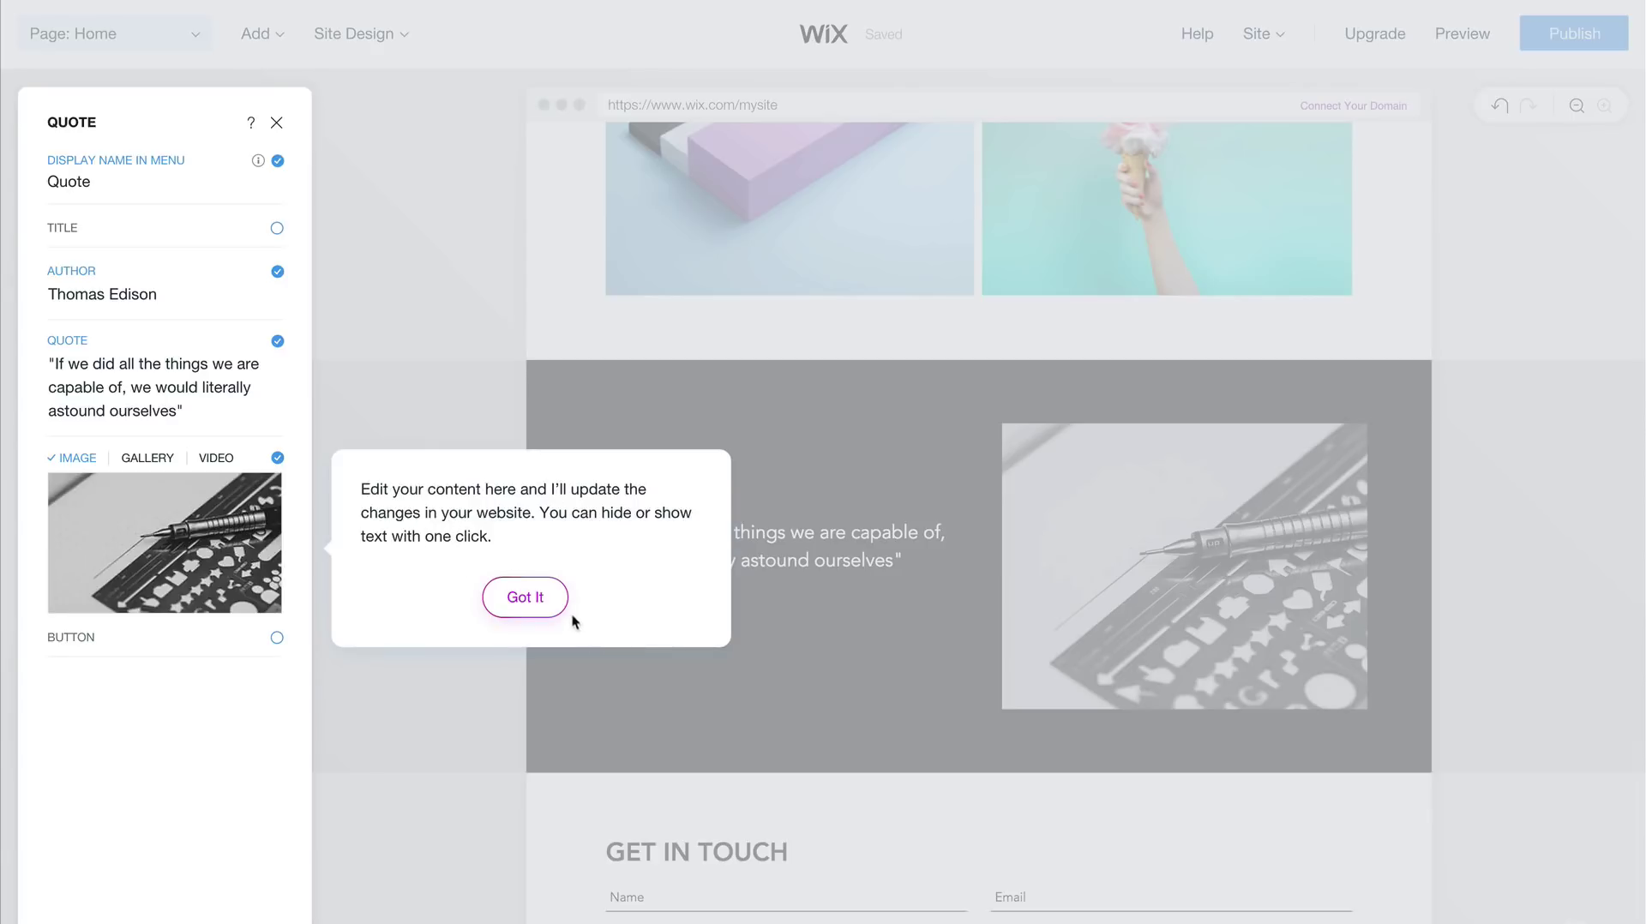
pyautogui.click(529, 600)
# Try showing a title in the quote section and hide it again, leaving the menu display name as Quote.
pyautogui.click(190, 180)
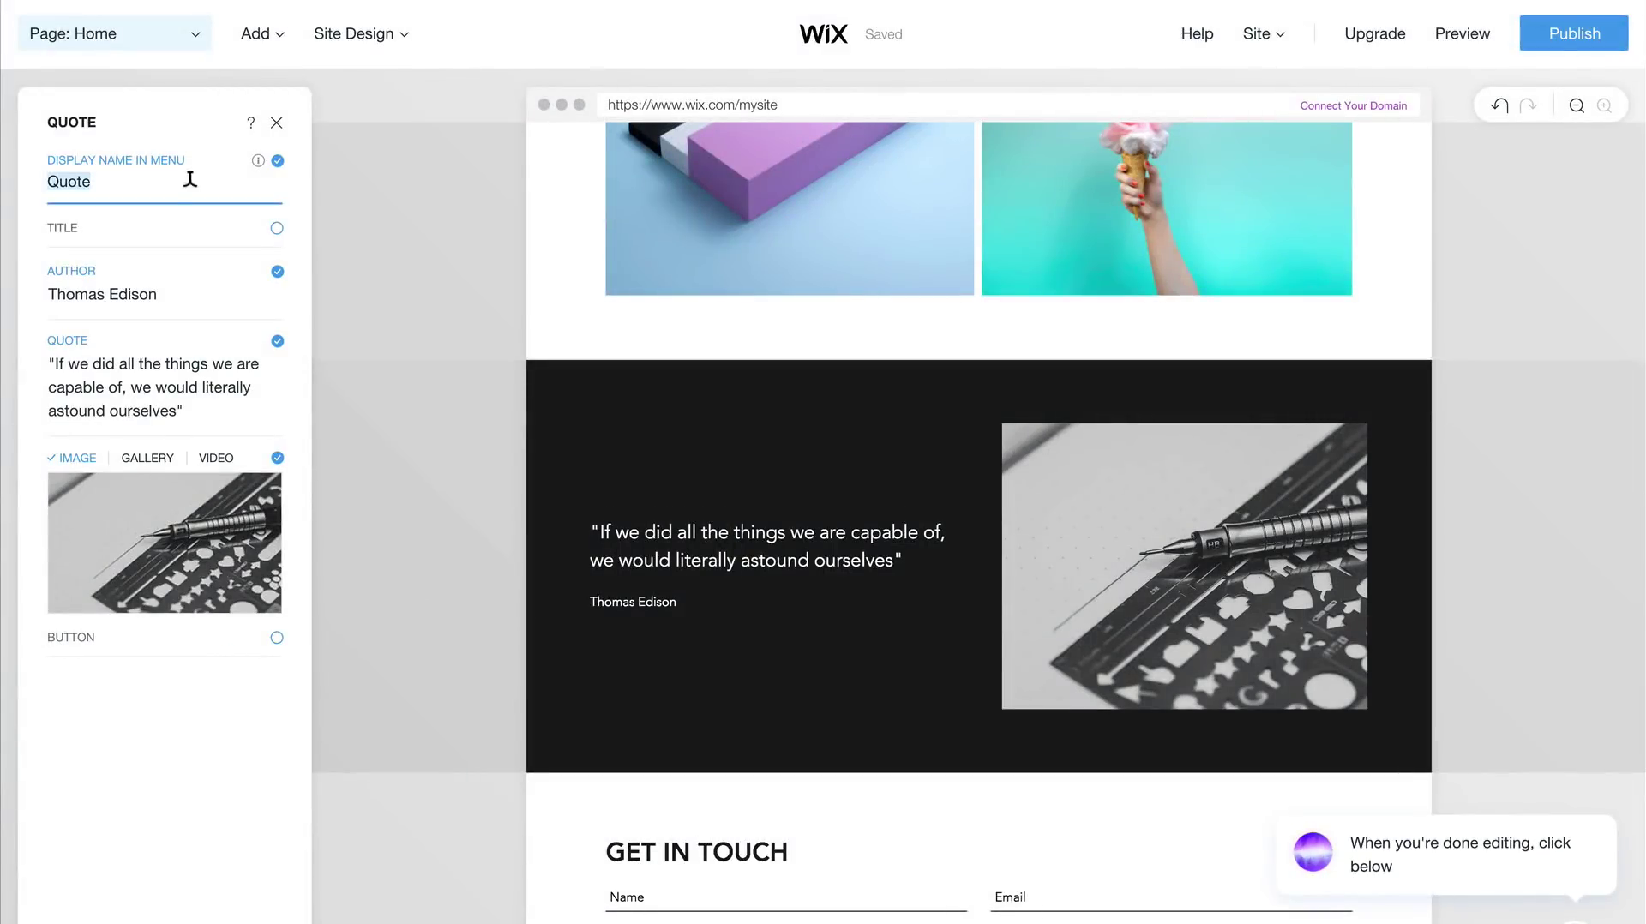
pyautogui.click(276, 229)
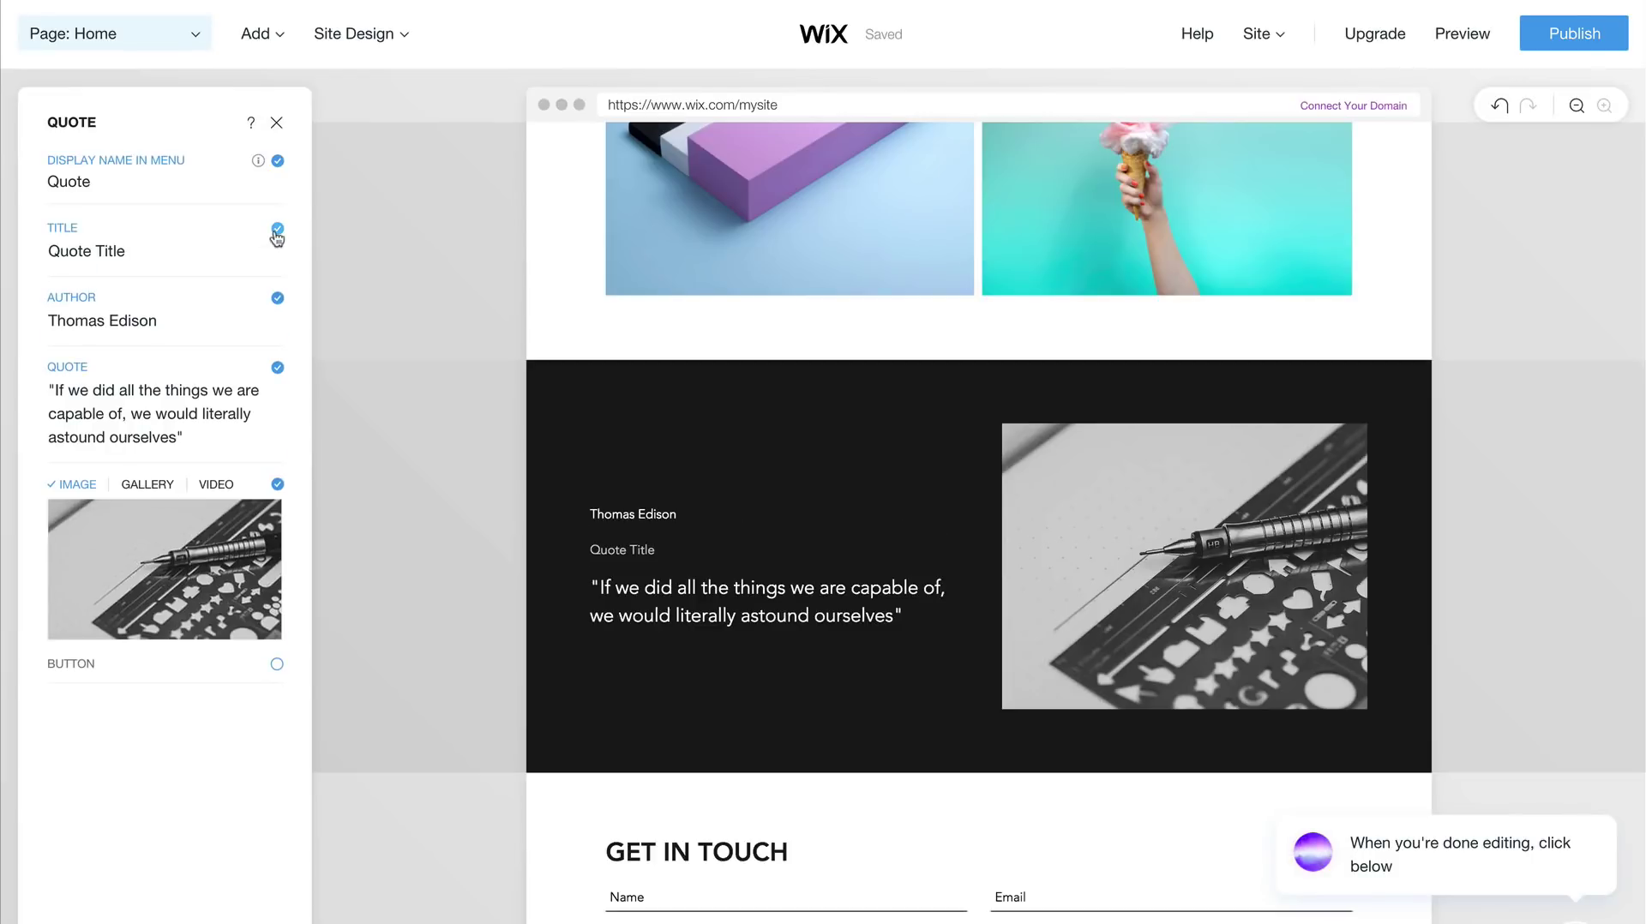
pyautogui.click(276, 230)
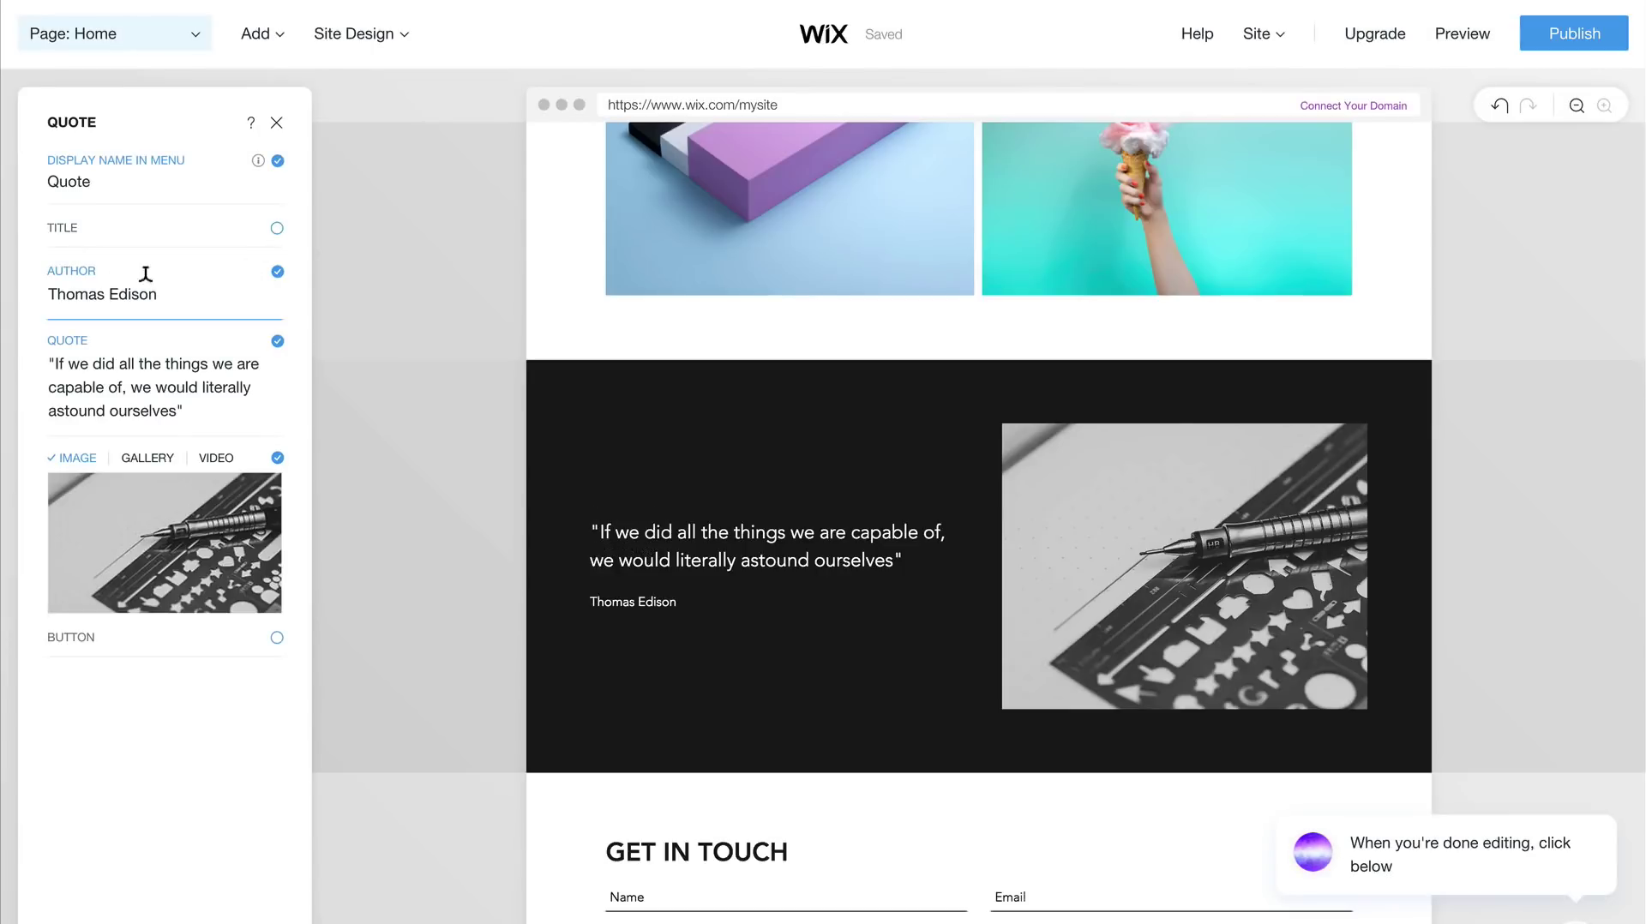
# Try Kingtutspro as the author in the quote section and select the quote text for editing.
pyautogui.click(186, 291)
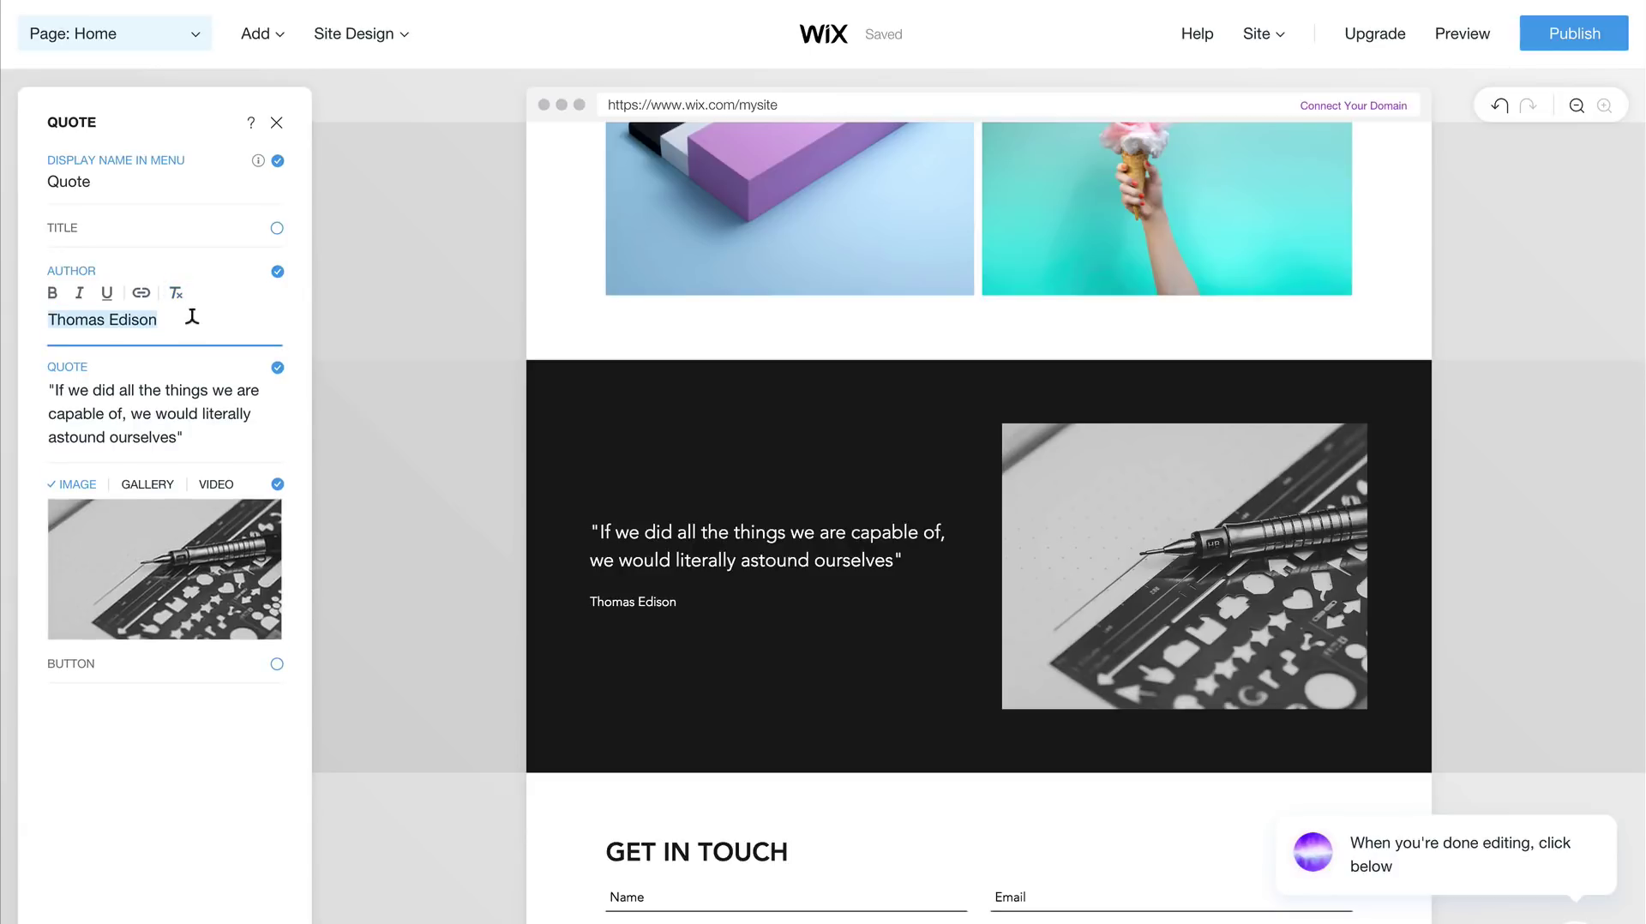
pyautogui.write('Kingtutspro')
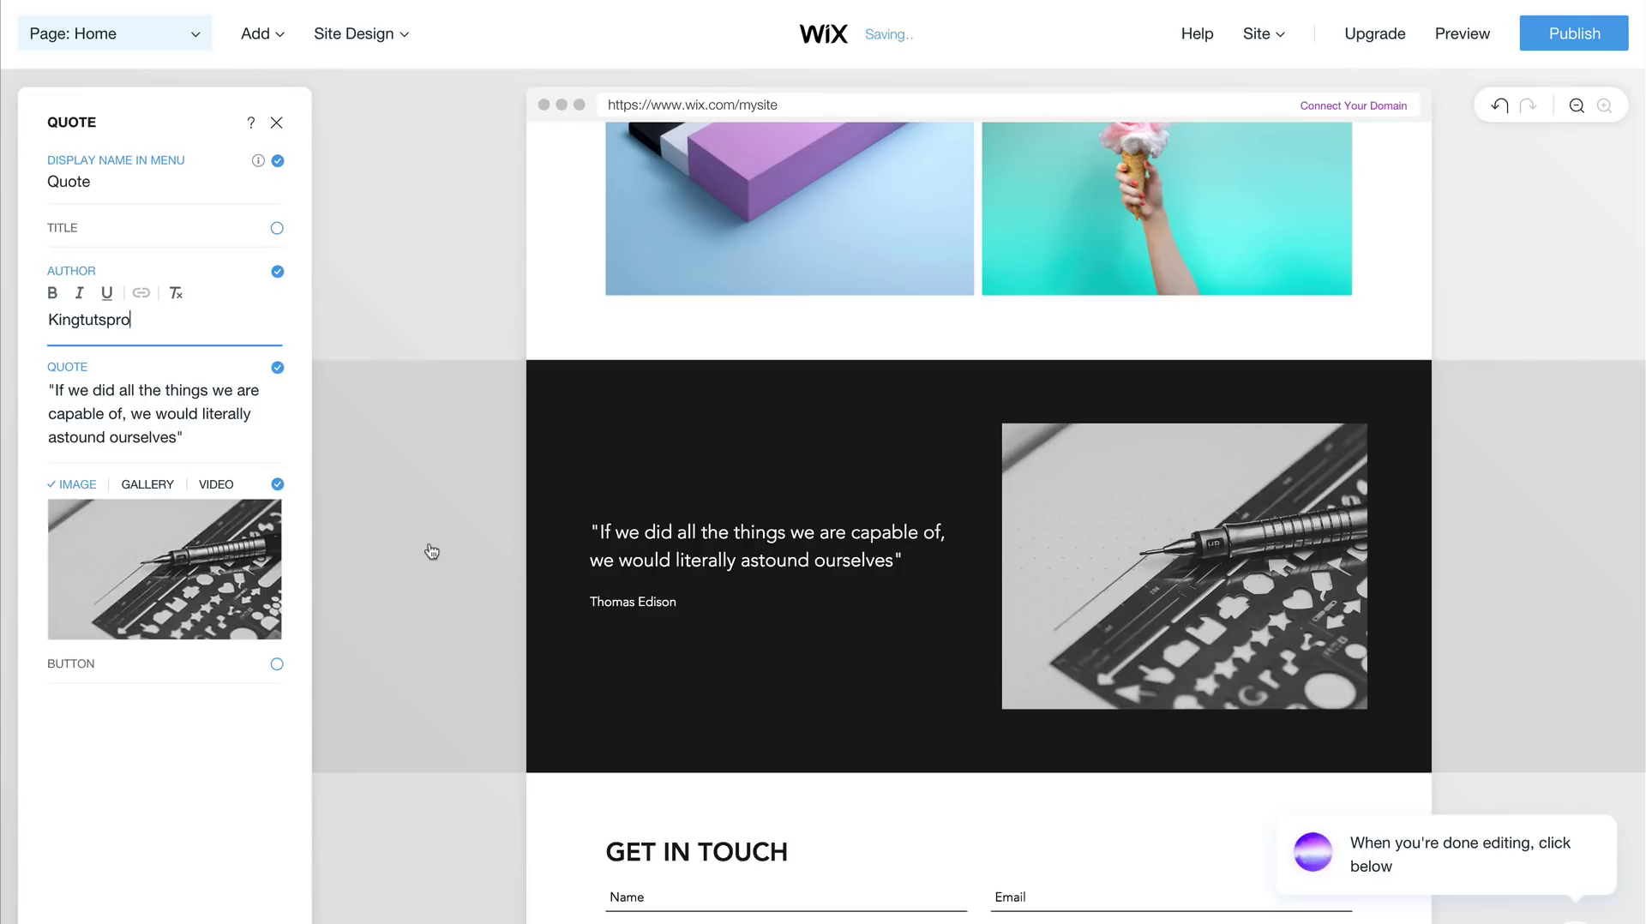
pyautogui.click(178, 401)
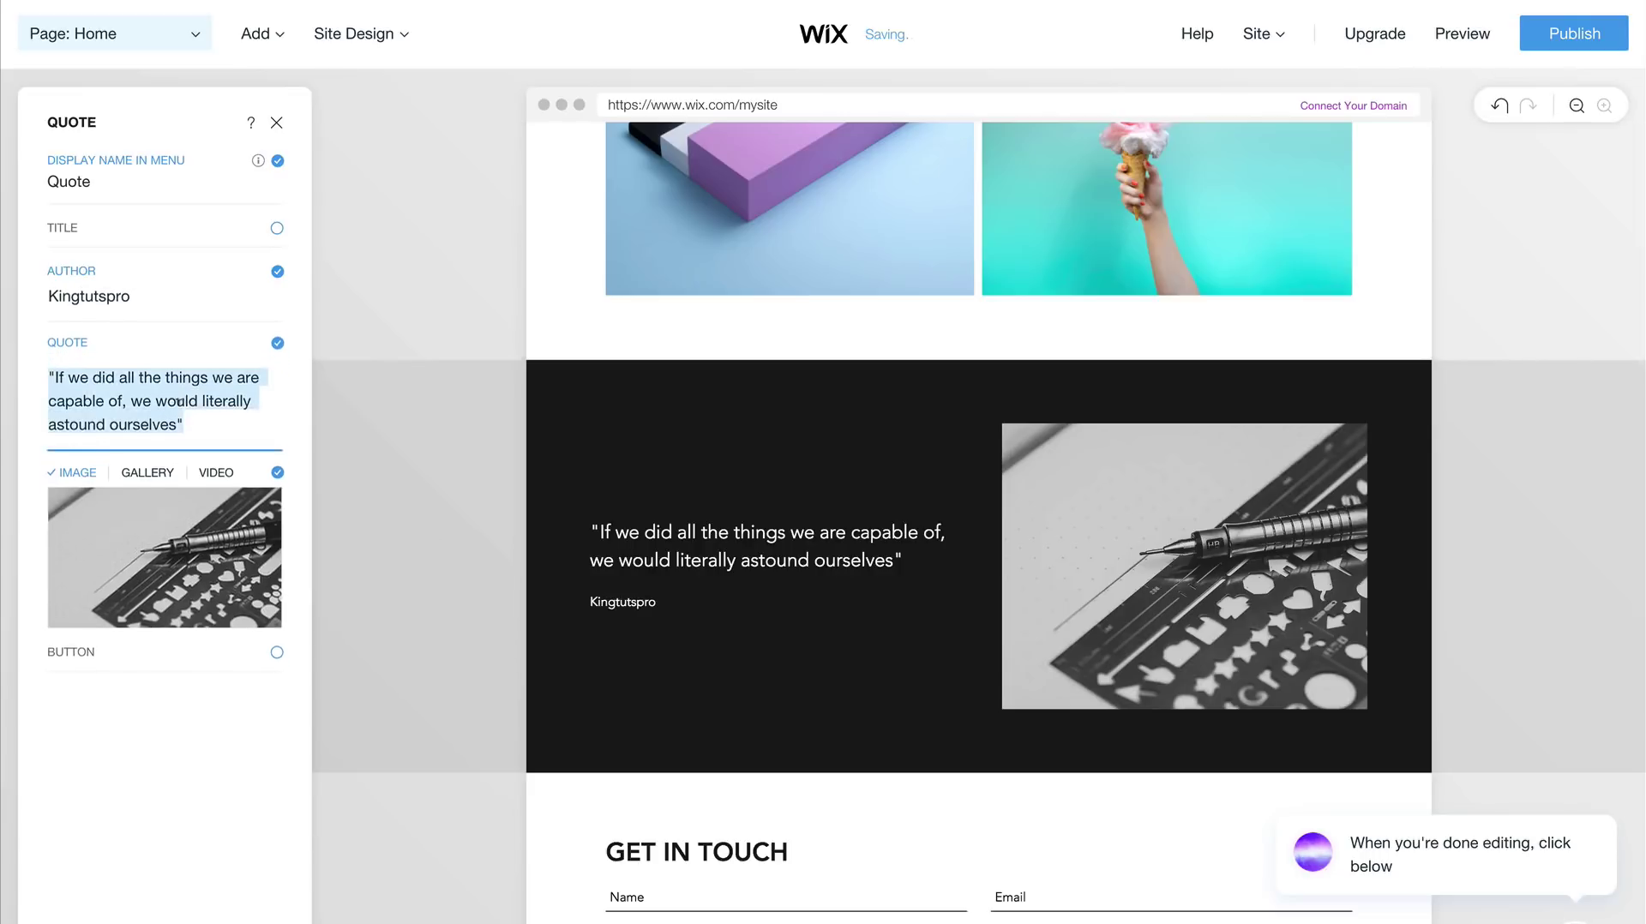
pyautogui.click(190, 324)
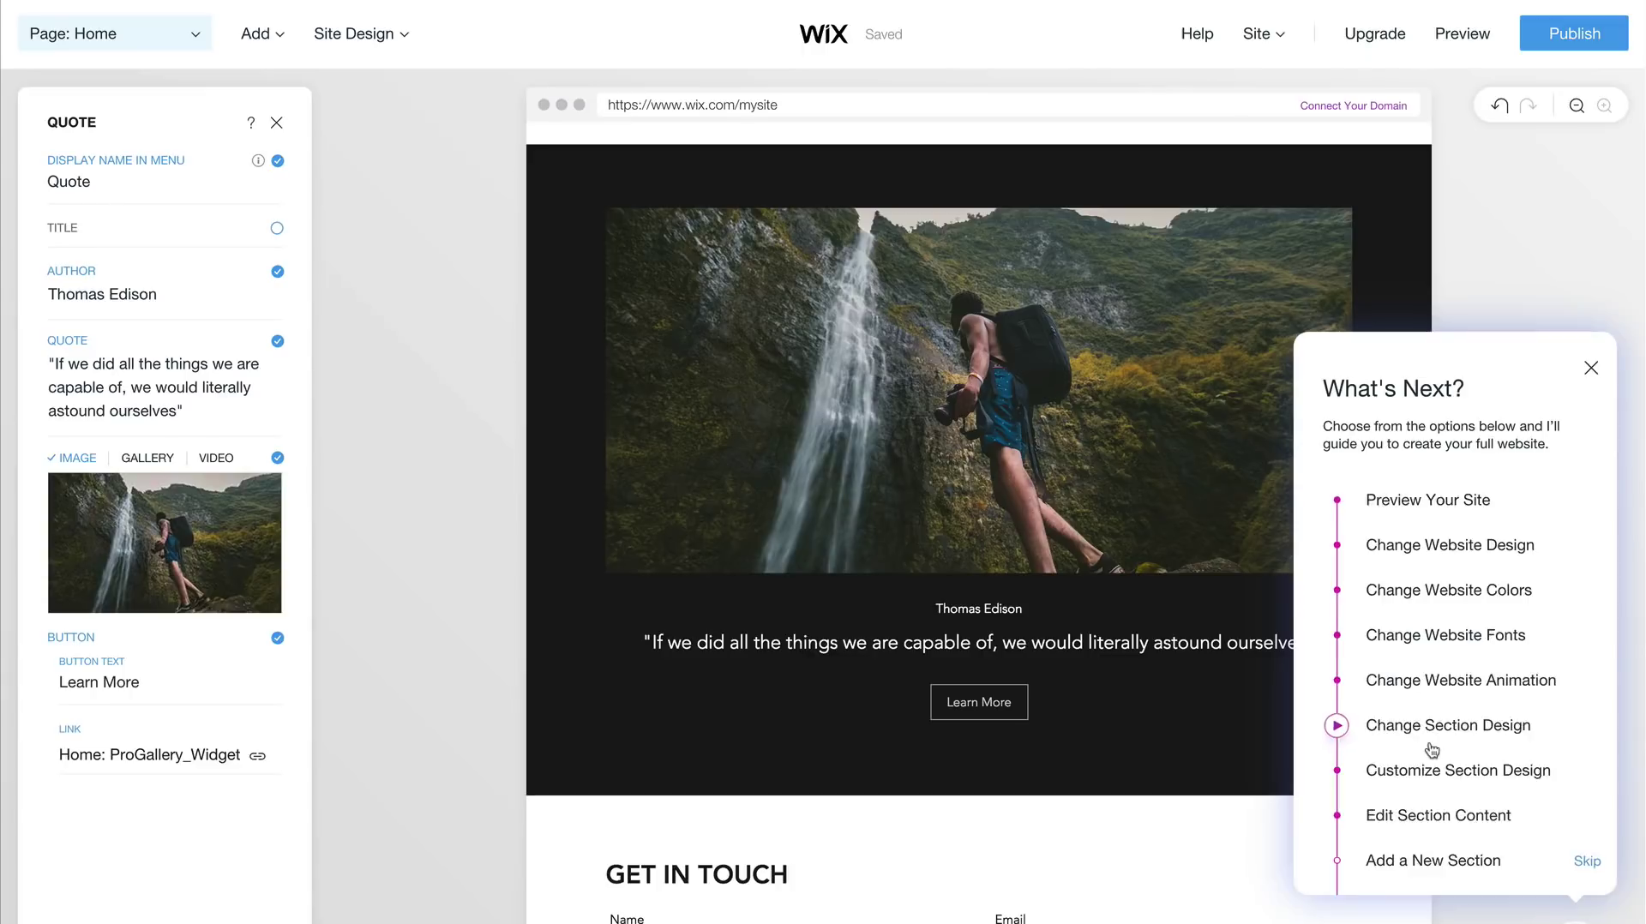
# Start the guided walkthrough for adding a new section and open the section designs for the home page.
pyautogui.click(1428, 821)
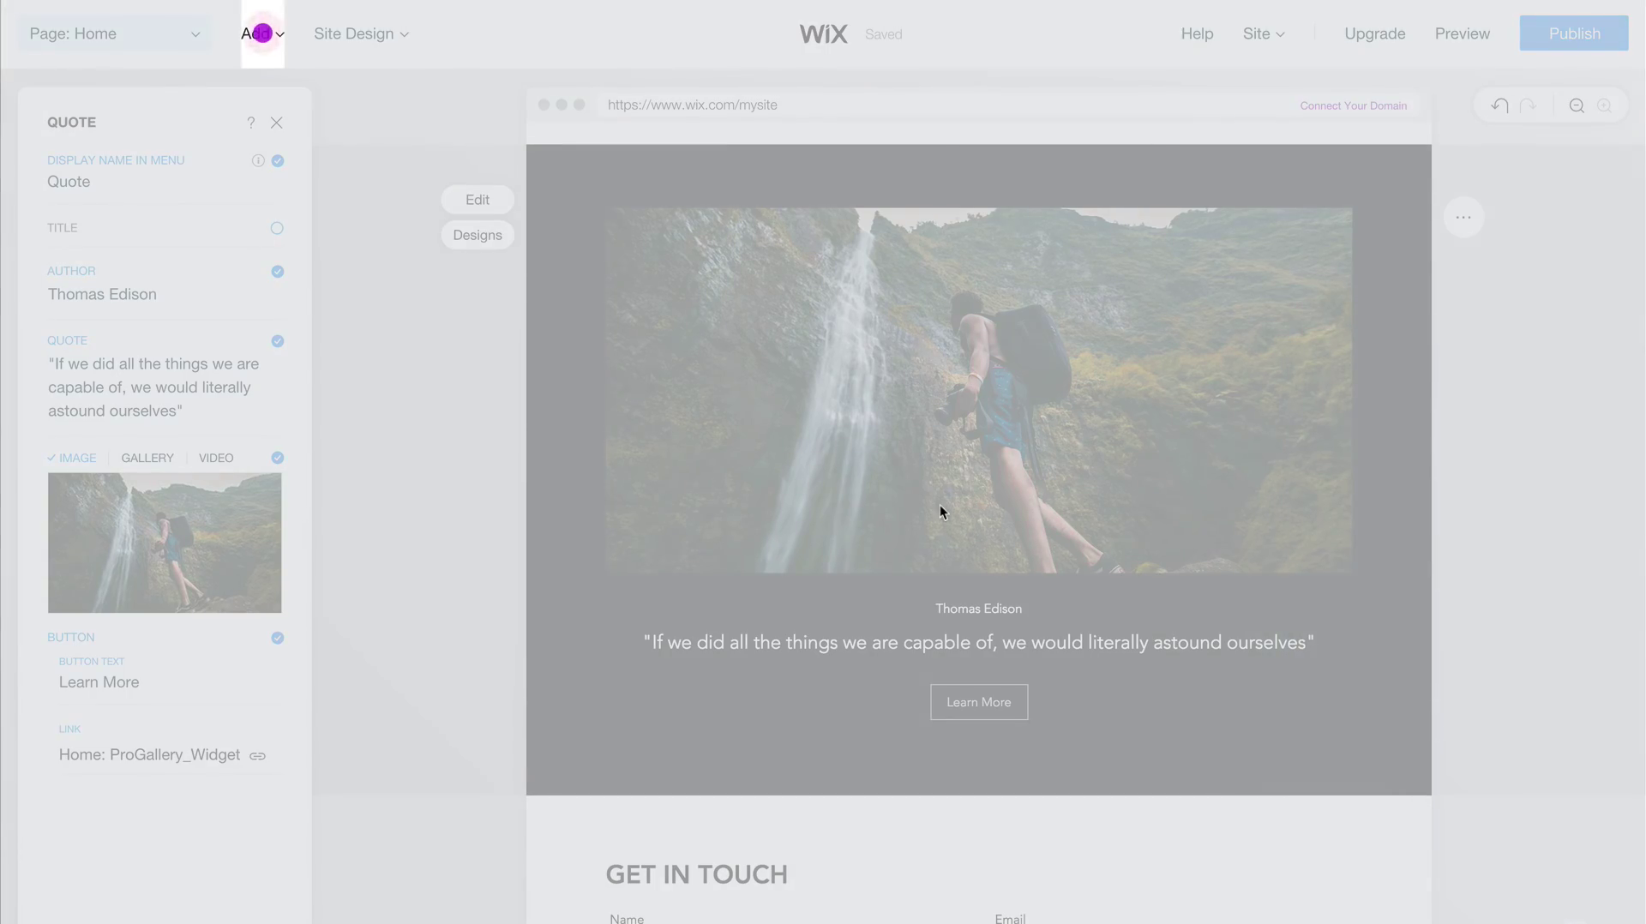
pyautogui.click(272, 33)
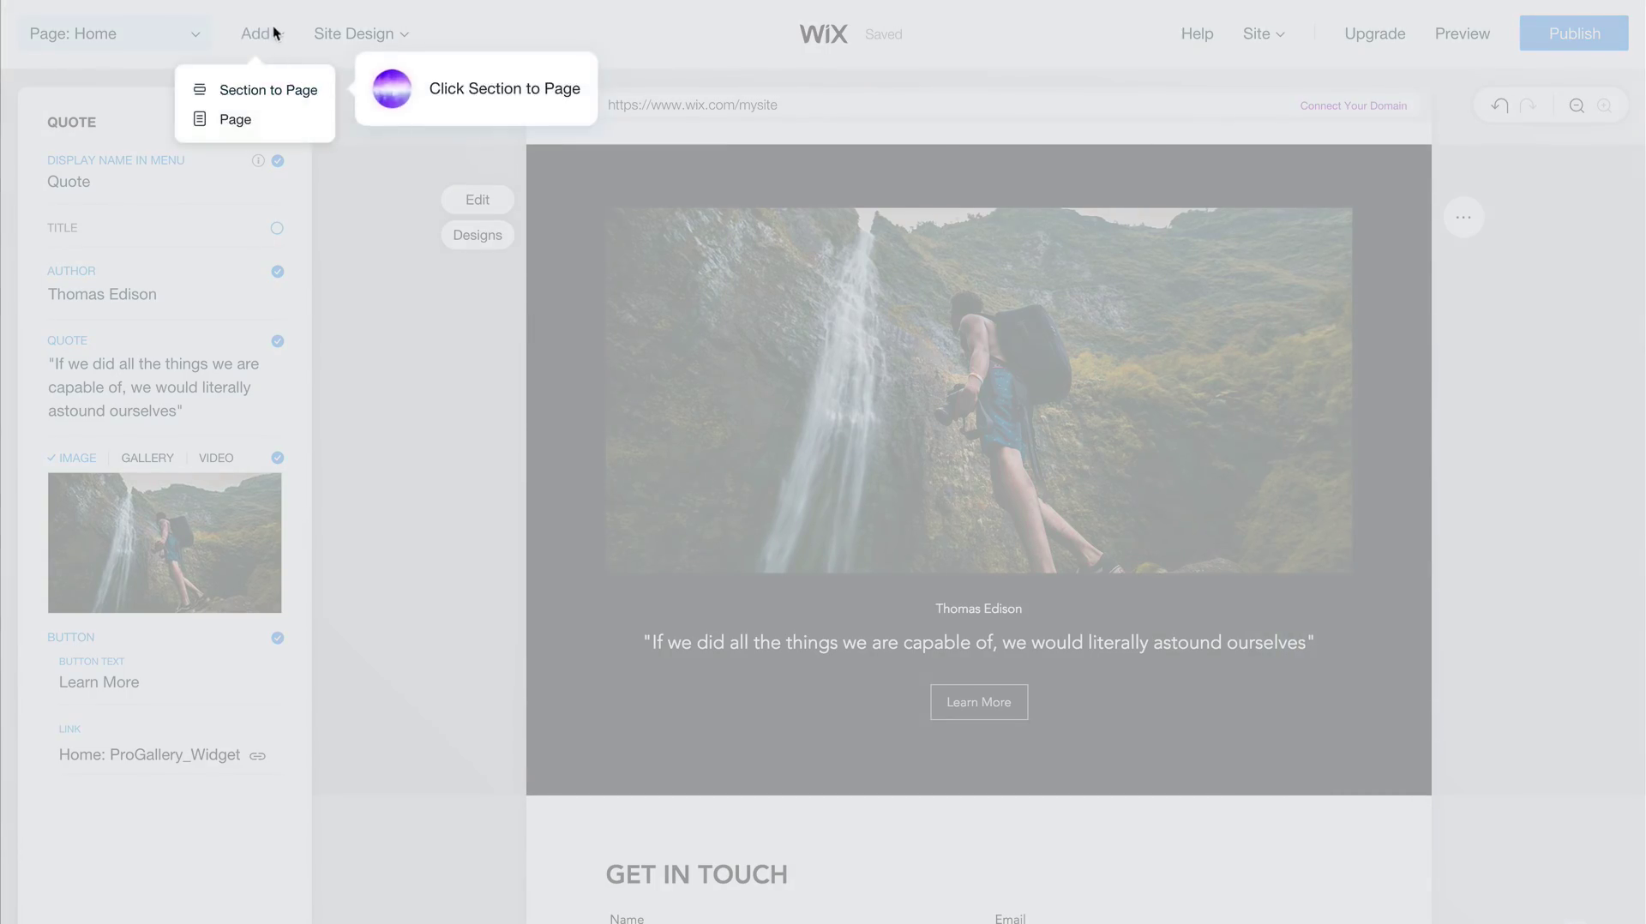
pyautogui.click(274, 86)
# Browse the About section designs and place the one with Bio text beside a notebook image below the welcome section.
pyautogui.scroll(-1, 446, 454)
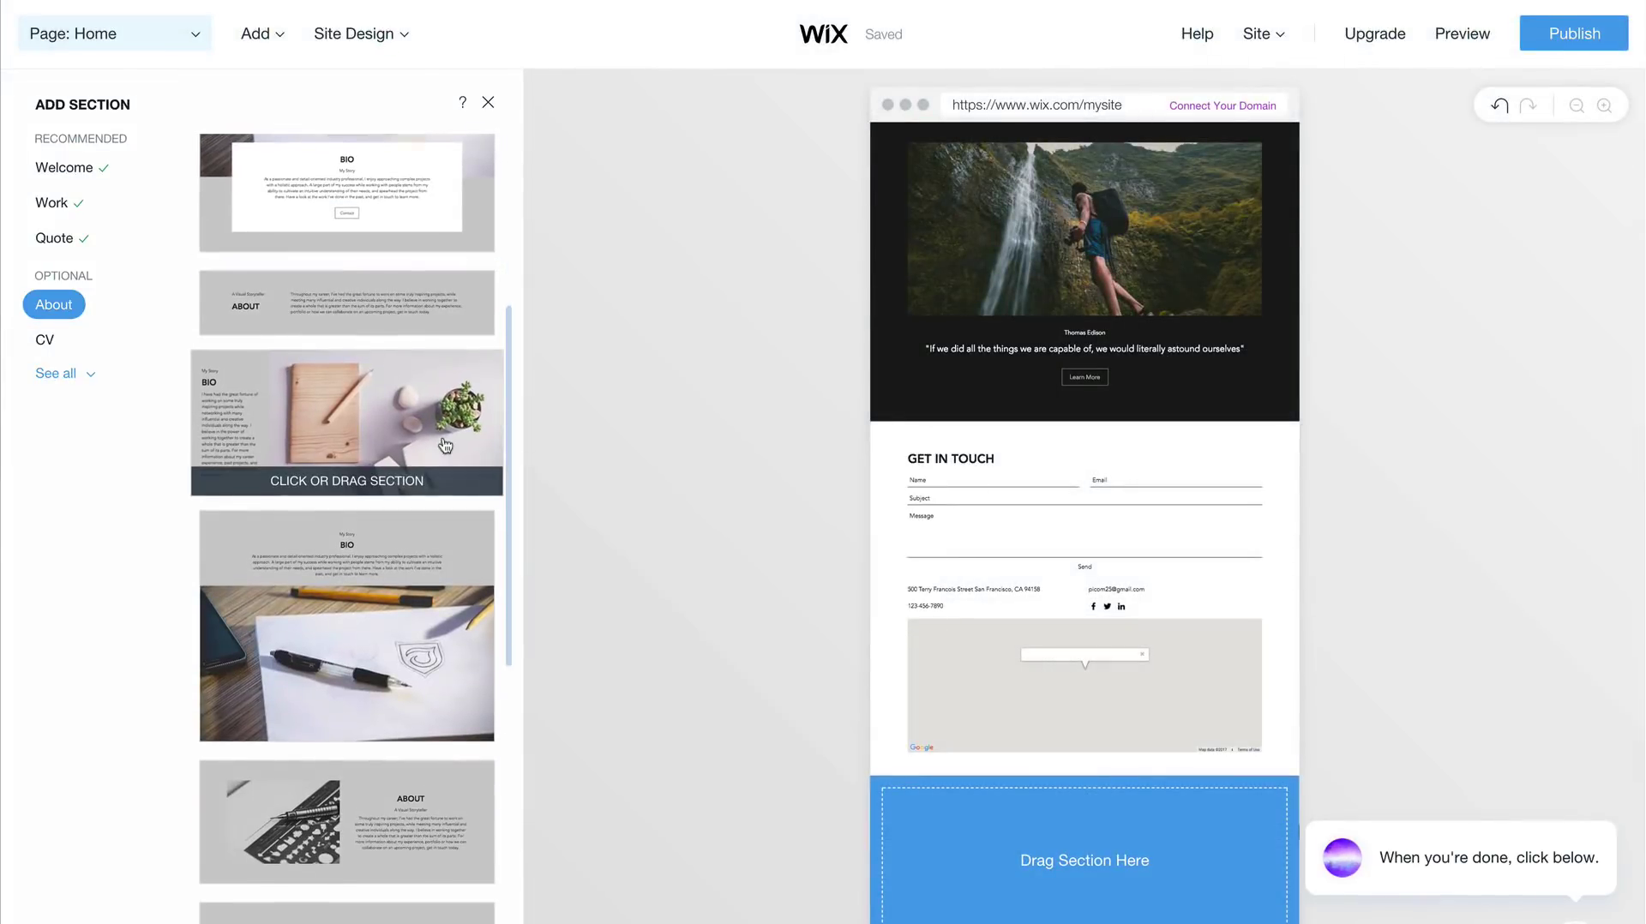
pyautogui.scroll(-2, 423, 617)
pyautogui.scroll(2, 424, 625)
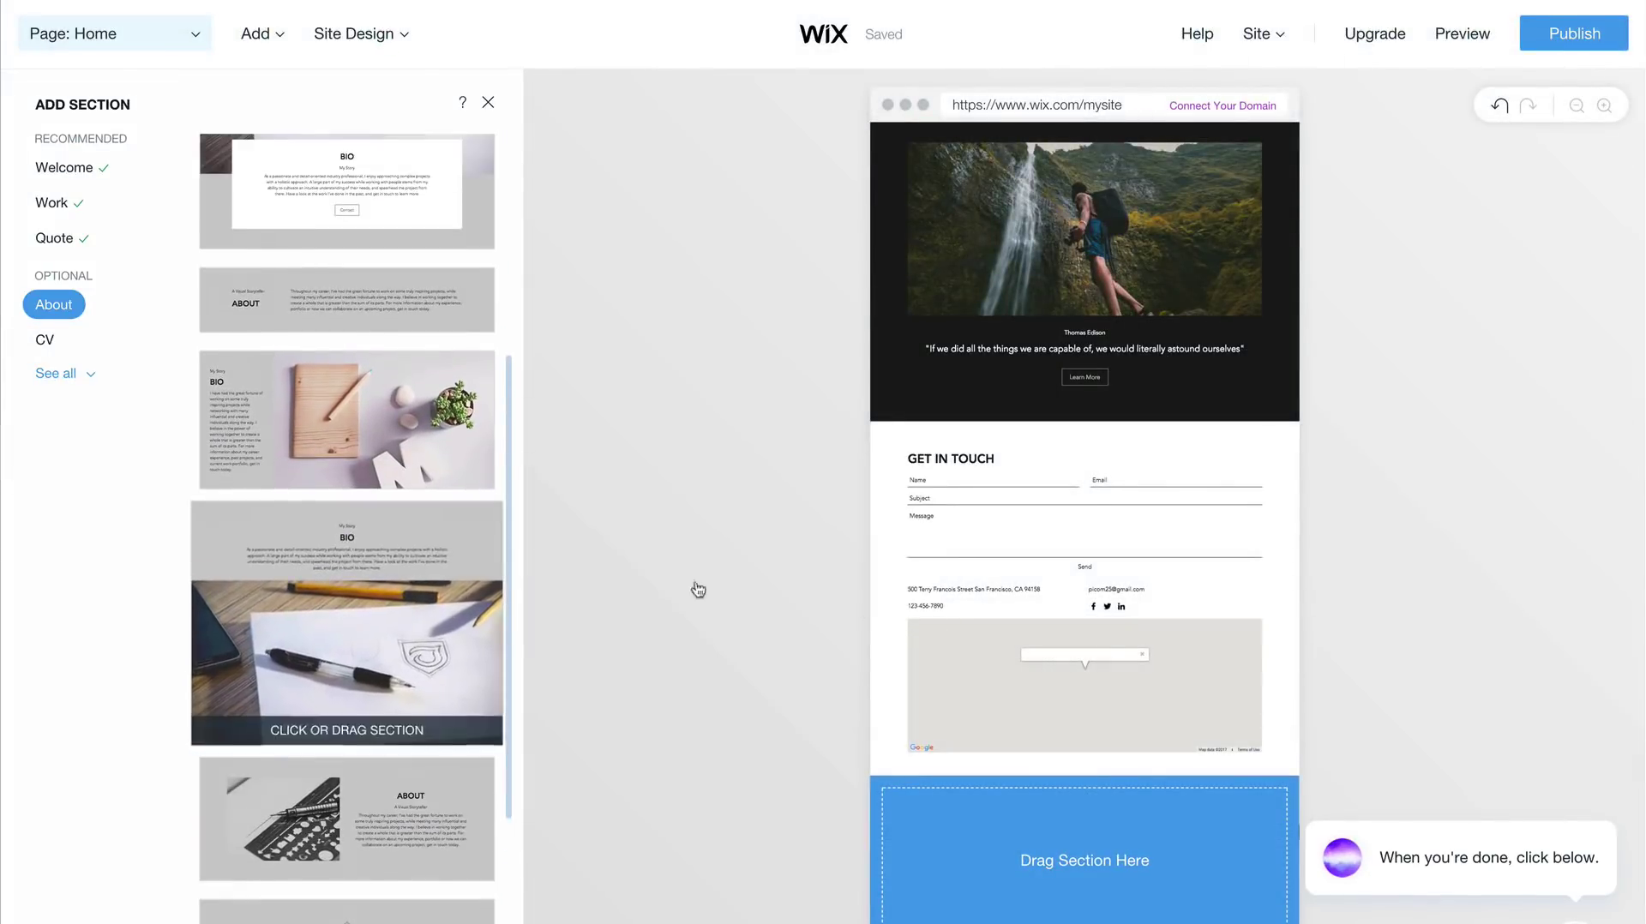
pyautogui.scroll(15, 953, 613)
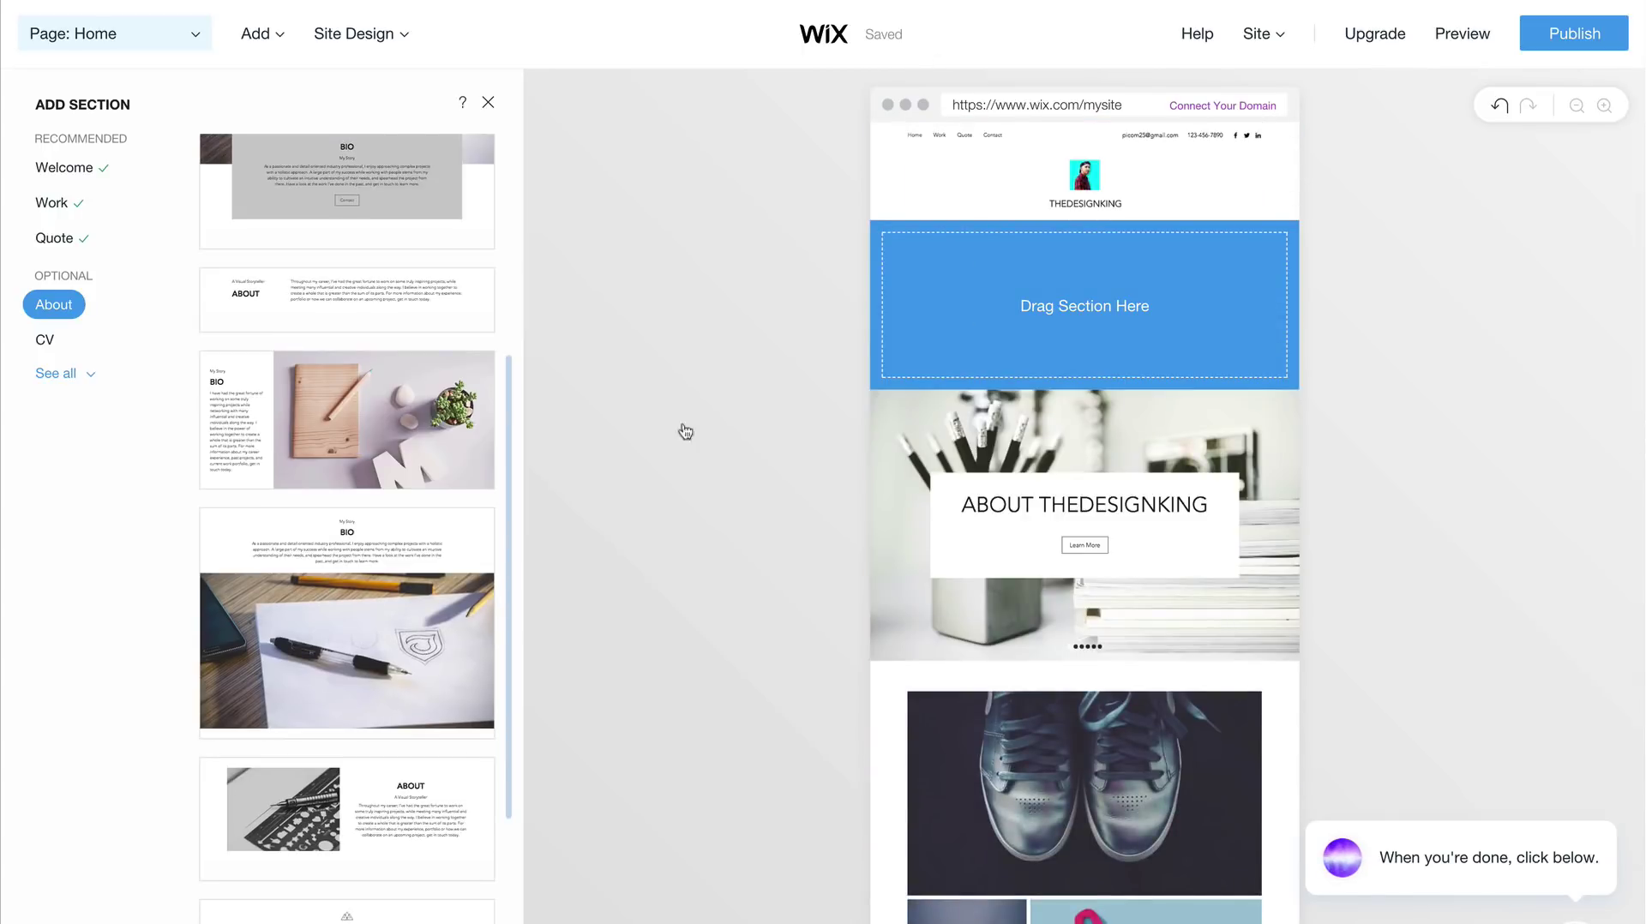
pyautogui.scroll(-2, 747, 724)
pyautogui.scroll(-3, 747, 725)
pyautogui.moveTo(407, 500); pyautogui.dragTo(1041, 377)
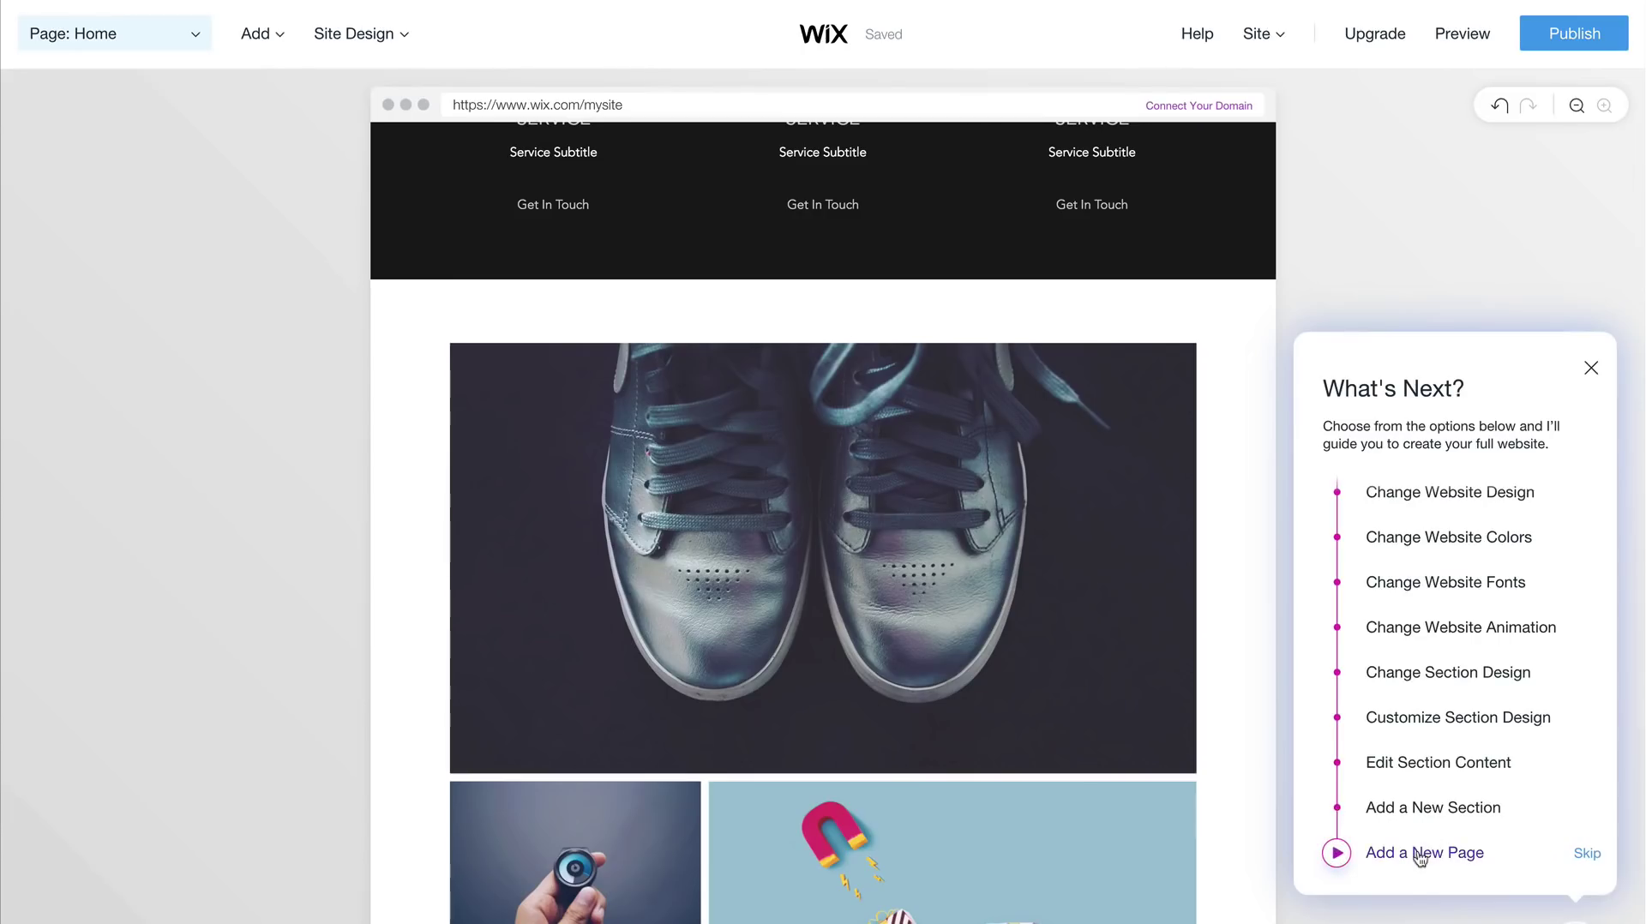
# Follow the guided walkthrough to add a Work page with the three-column square image grid design, and look through it.
pyautogui.click(1423, 853)
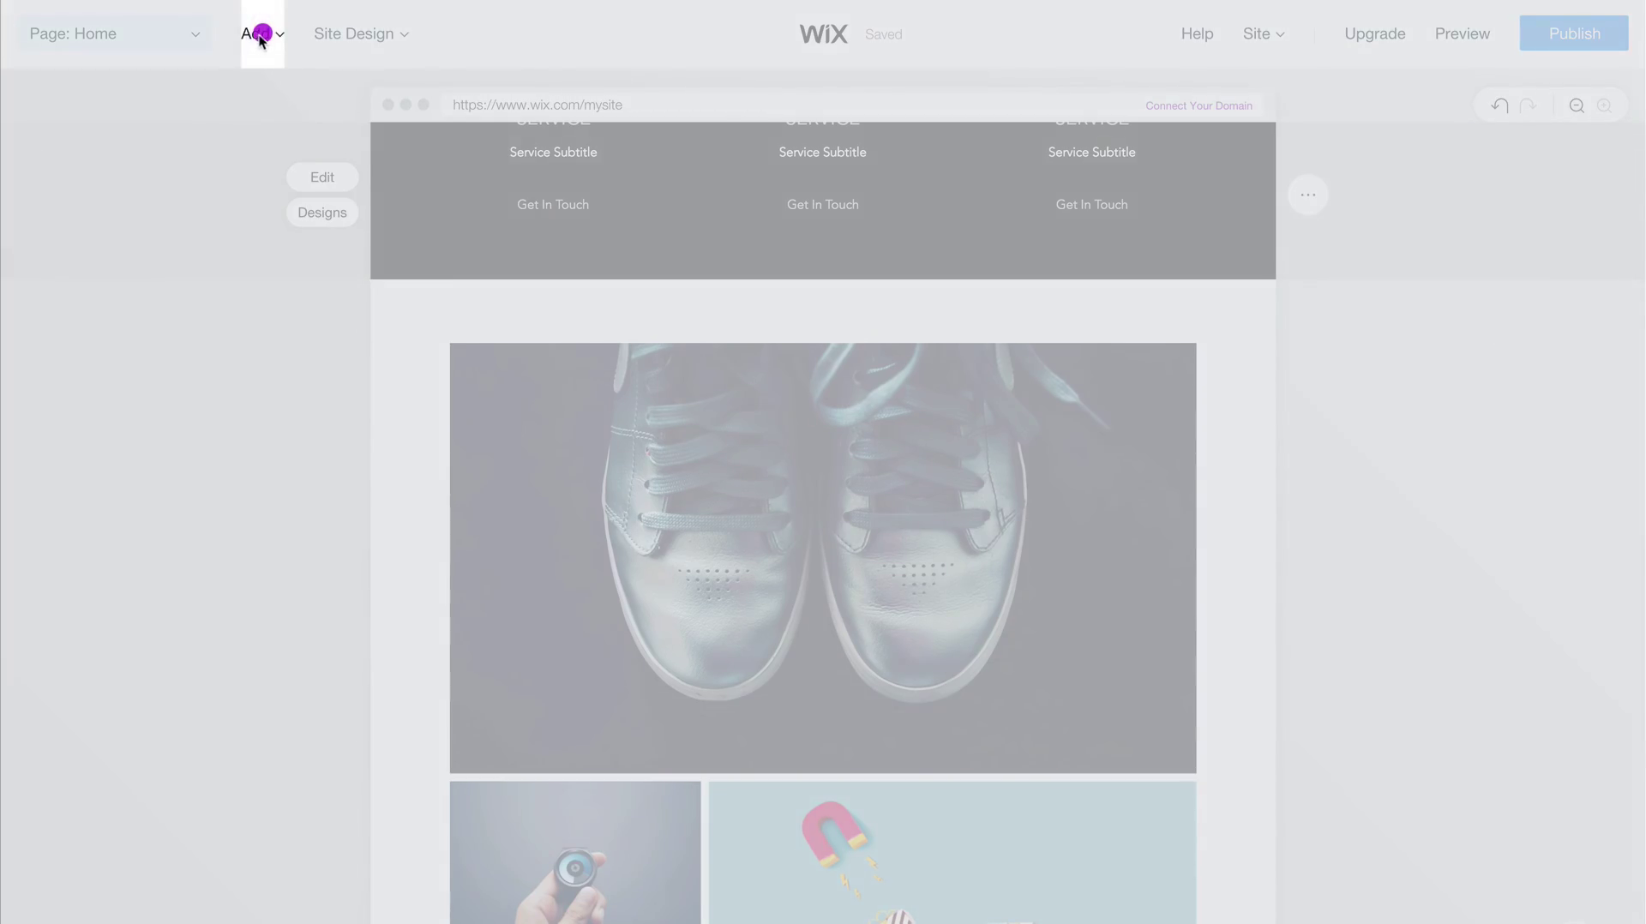
pyautogui.click(255, 36)
pyautogui.click(263, 120)
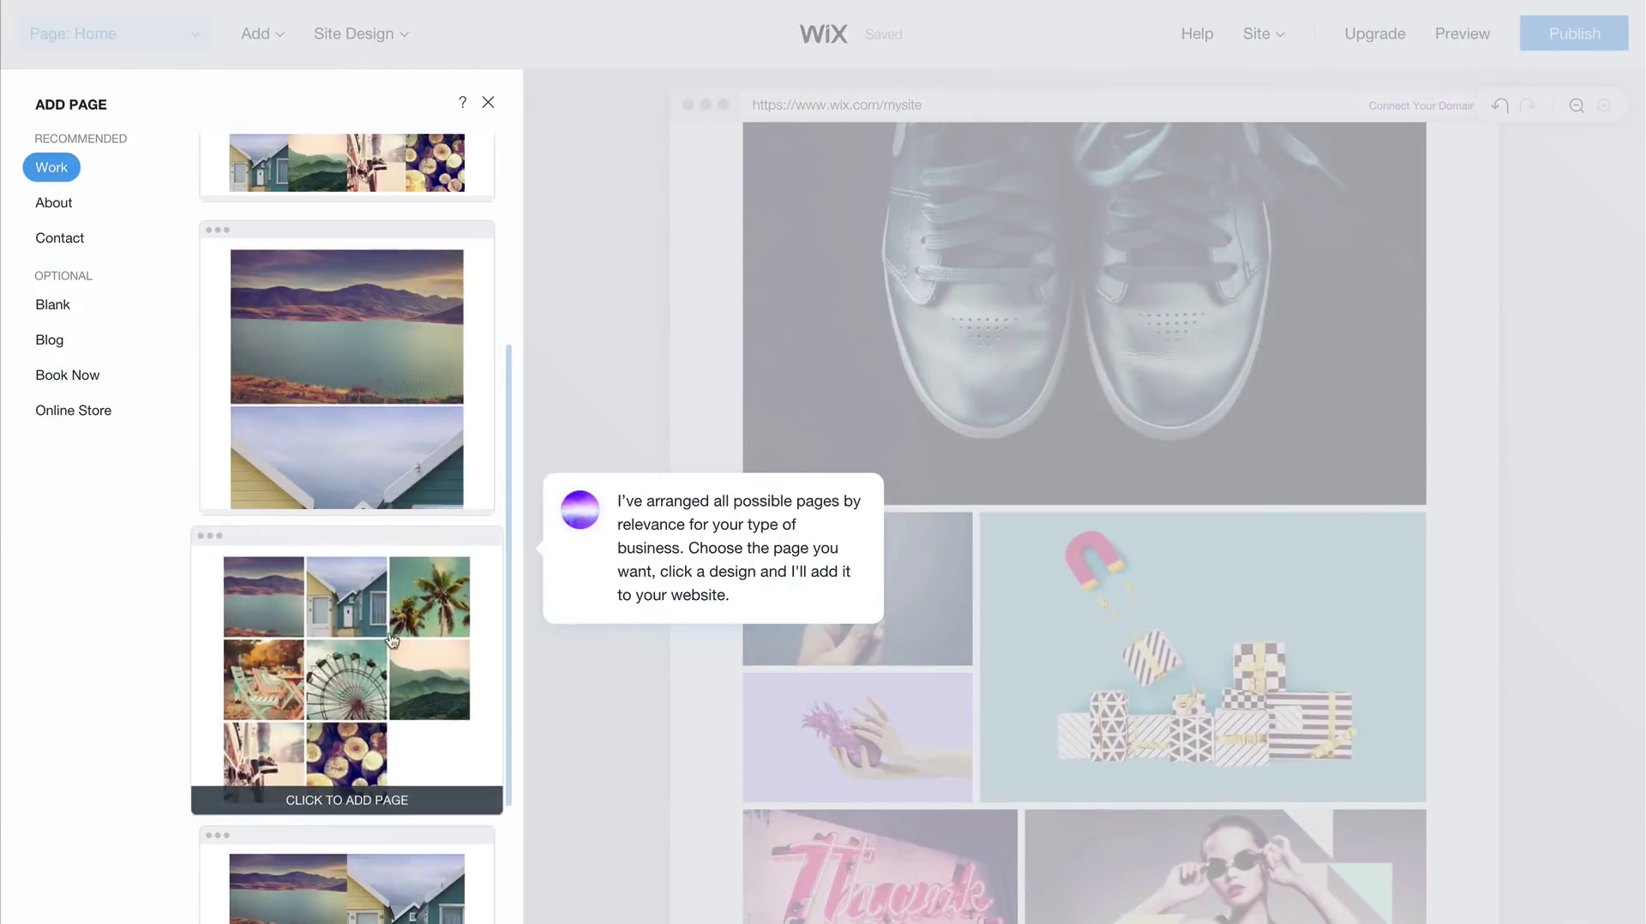
pyautogui.click(364, 696)
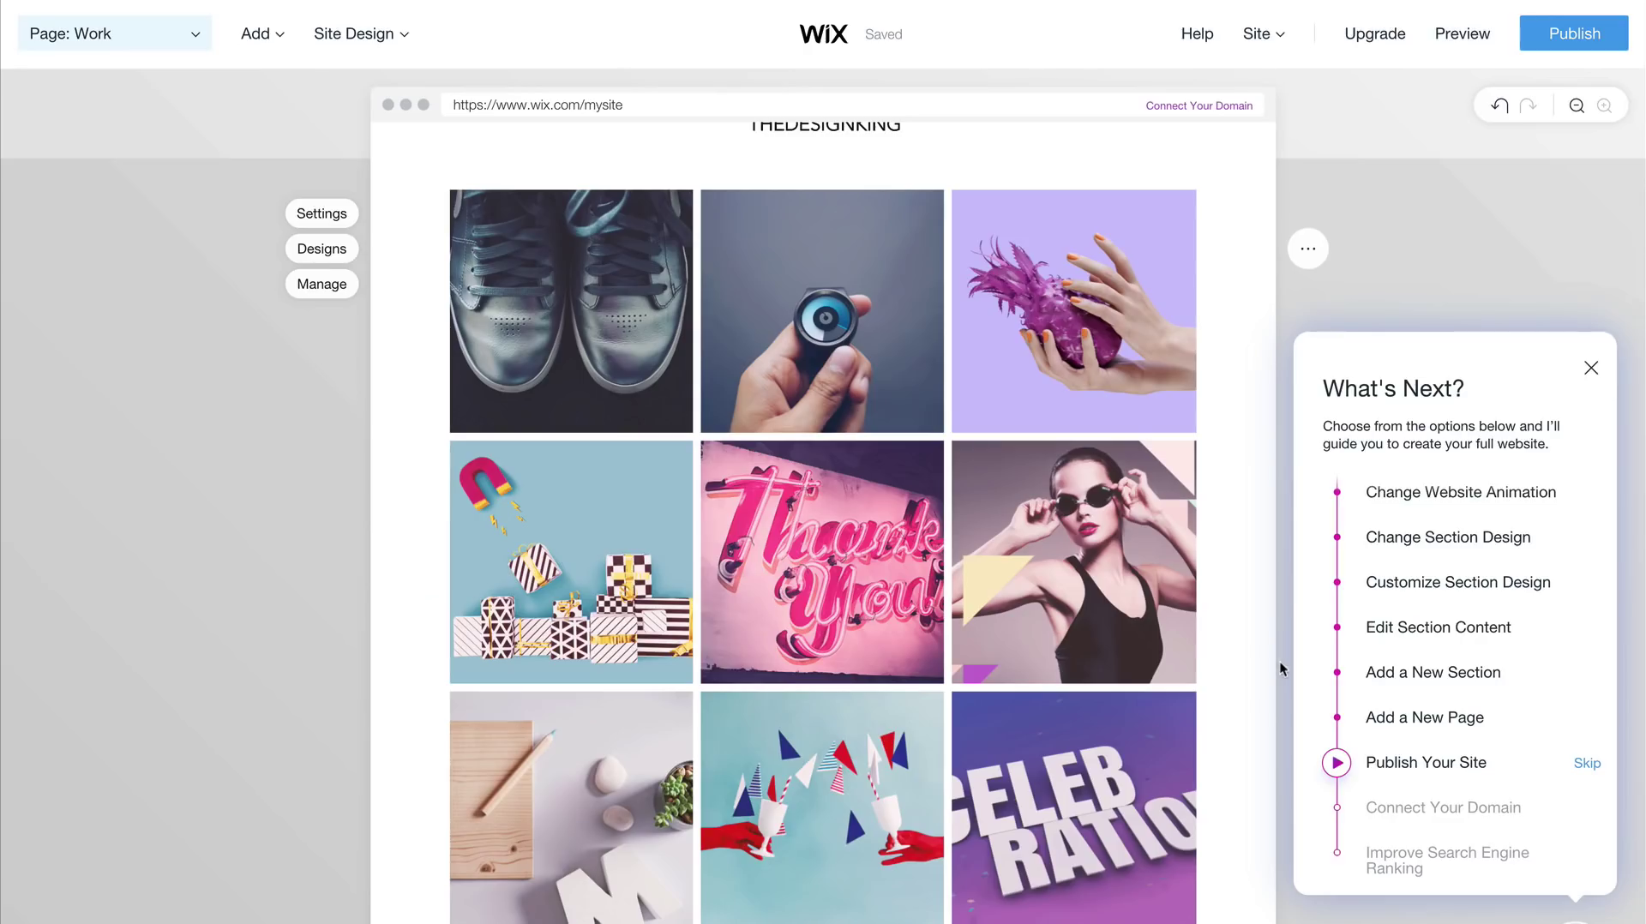
pyautogui.scroll(-5, 902, 538)
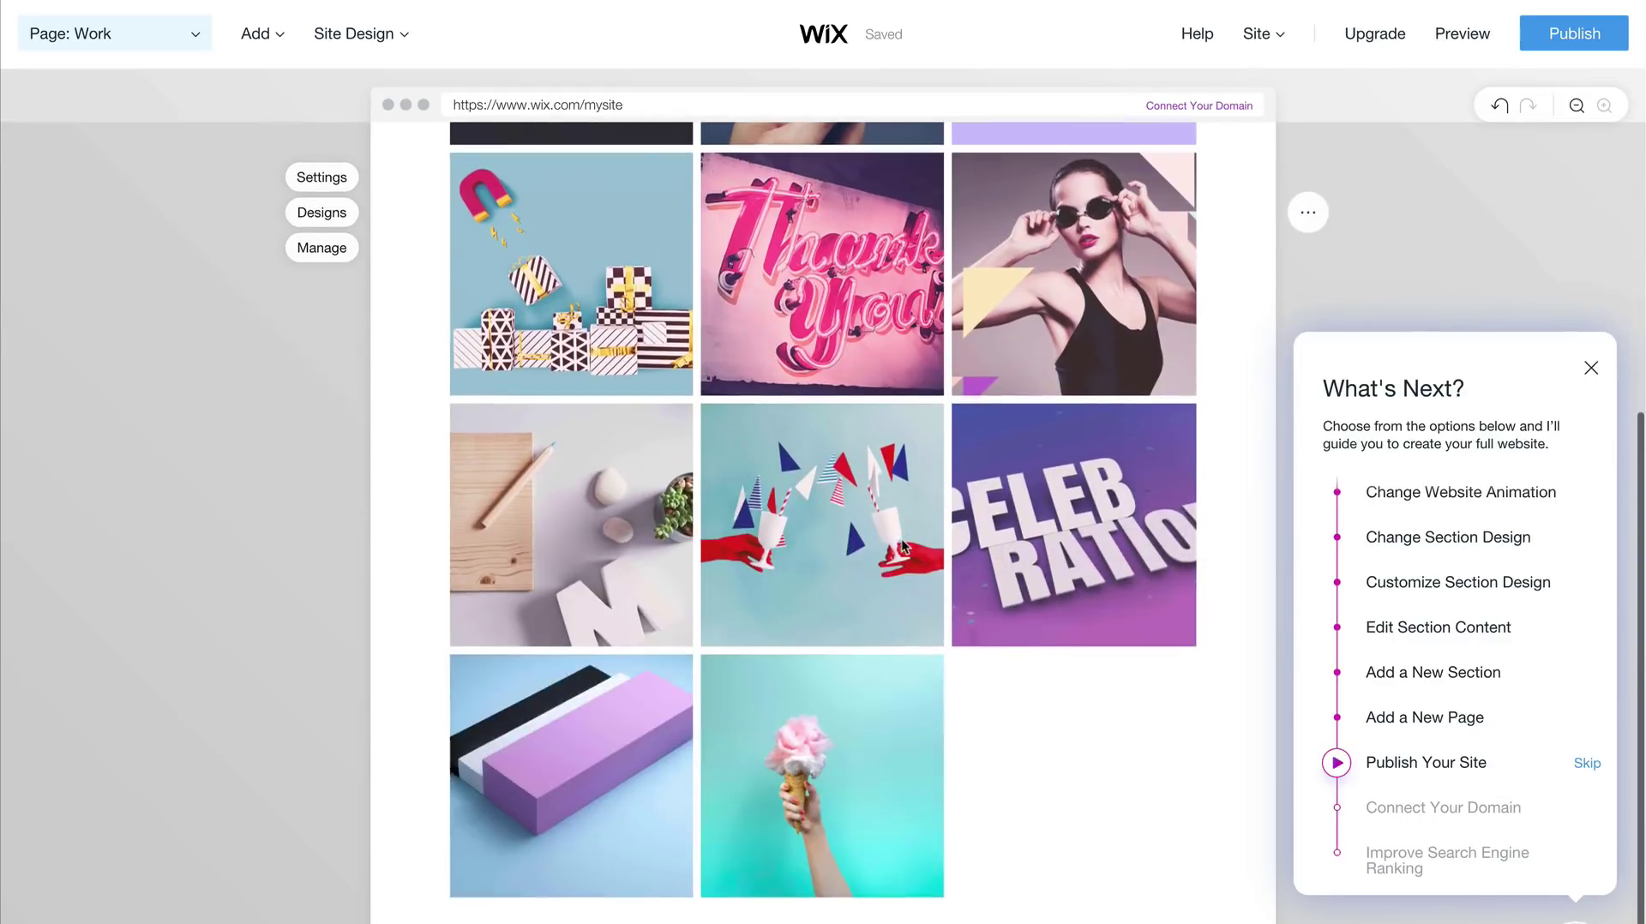
pyautogui.scroll(10, 901, 538)
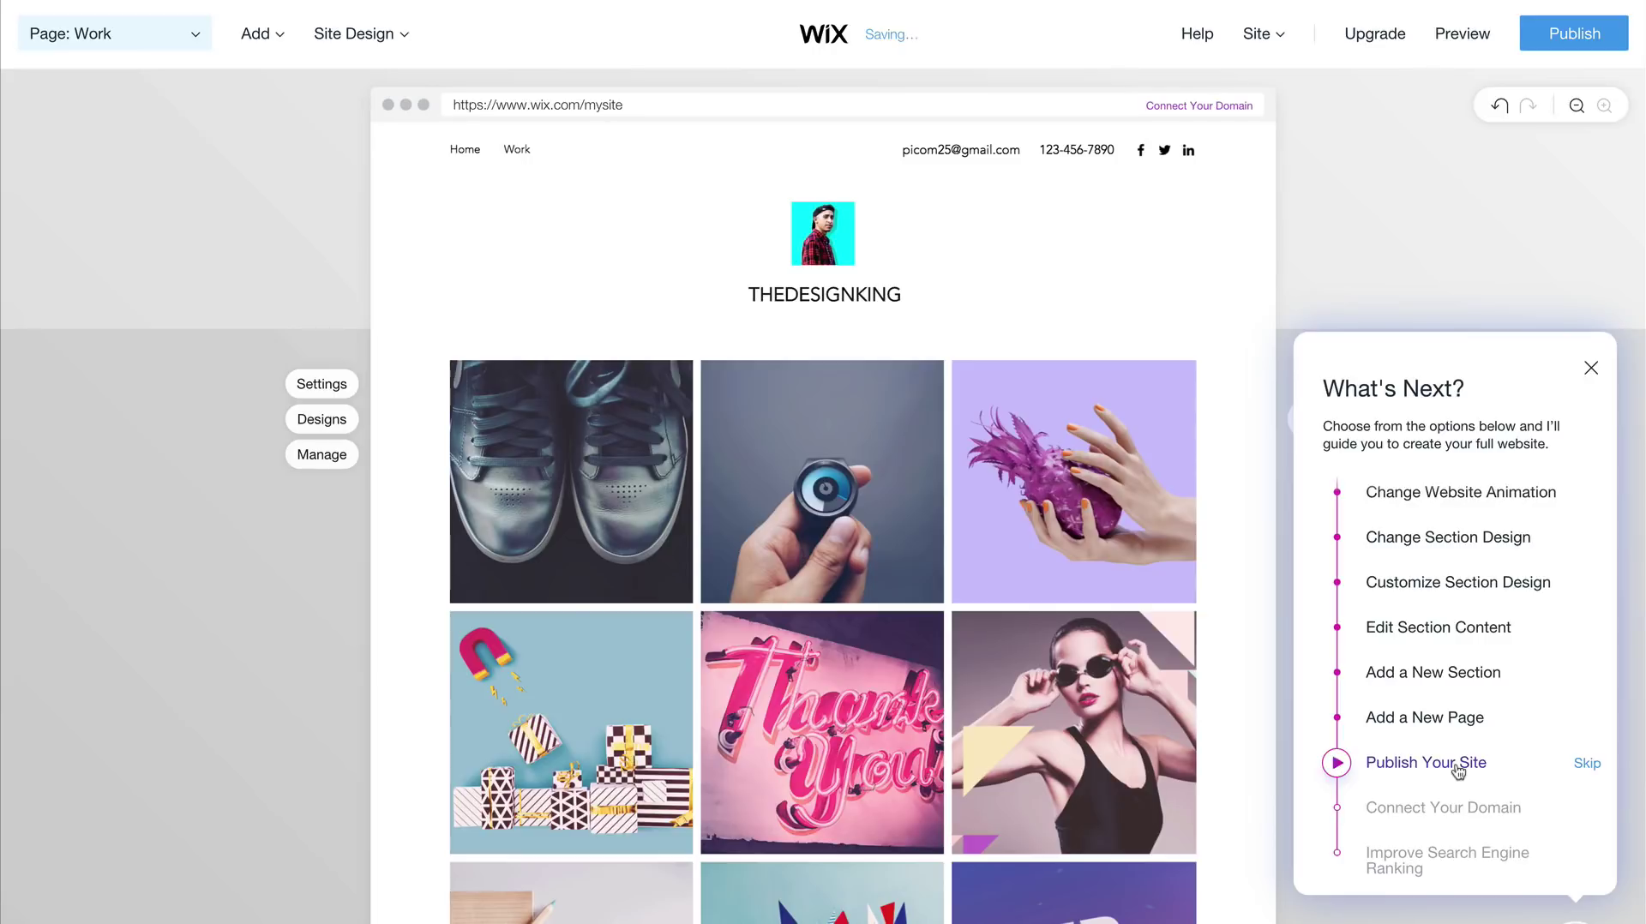
# Skip the site publishing item in the guide and follow the walkthrough for connecting a domain.
pyautogui.click(1591, 766)
pyautogui.click(1498, 808)
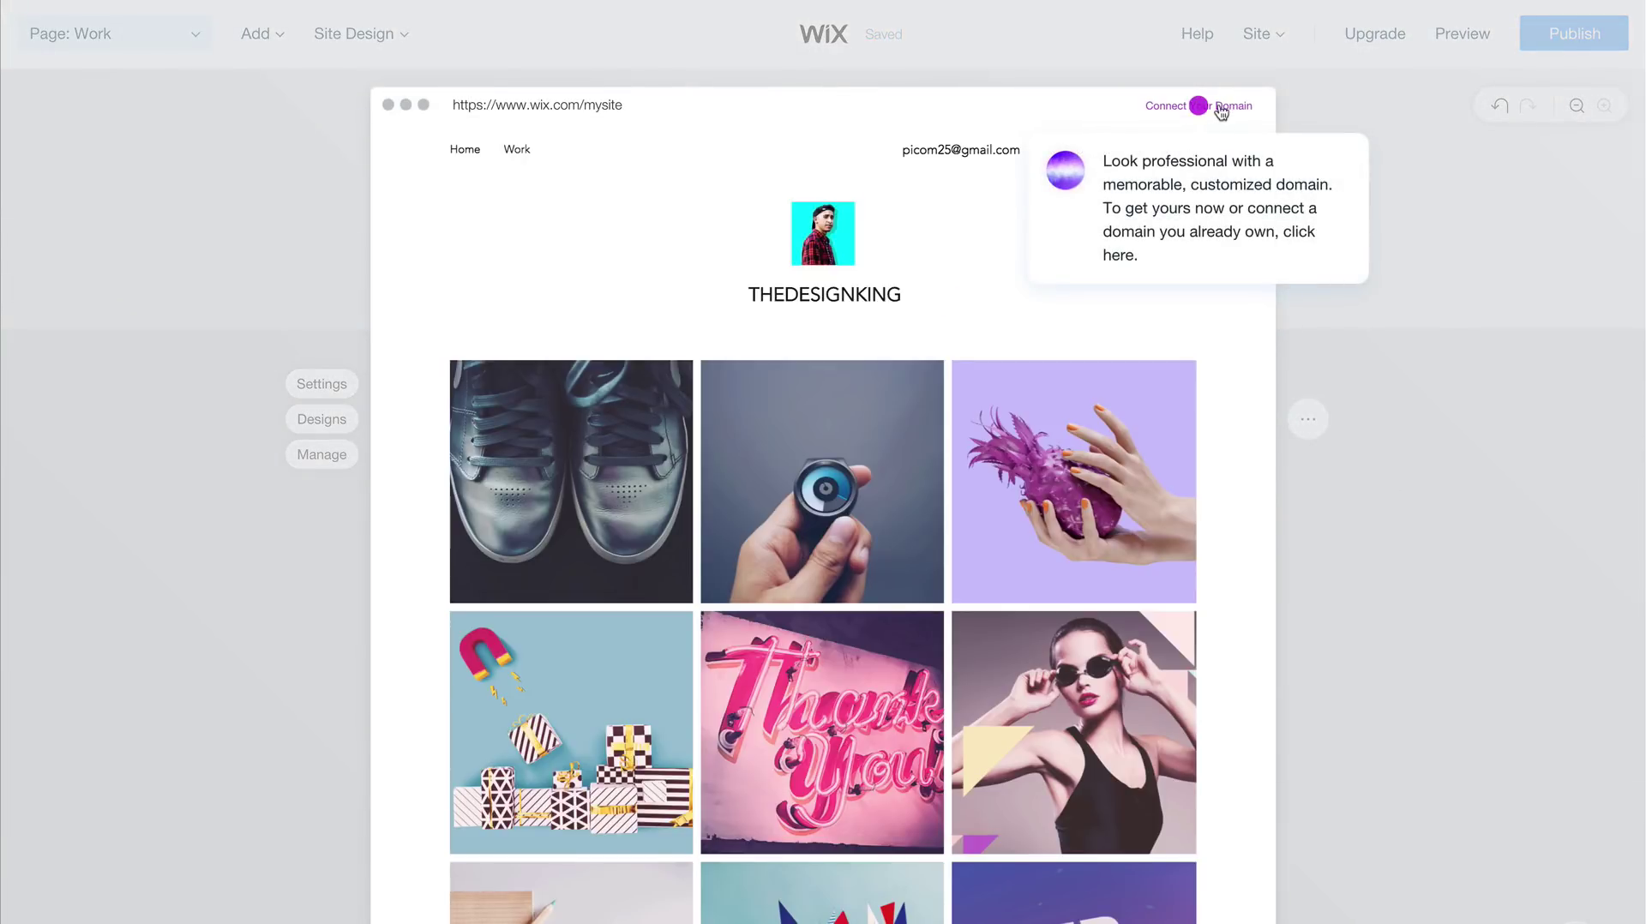
pyautogui.click(1239, 107)
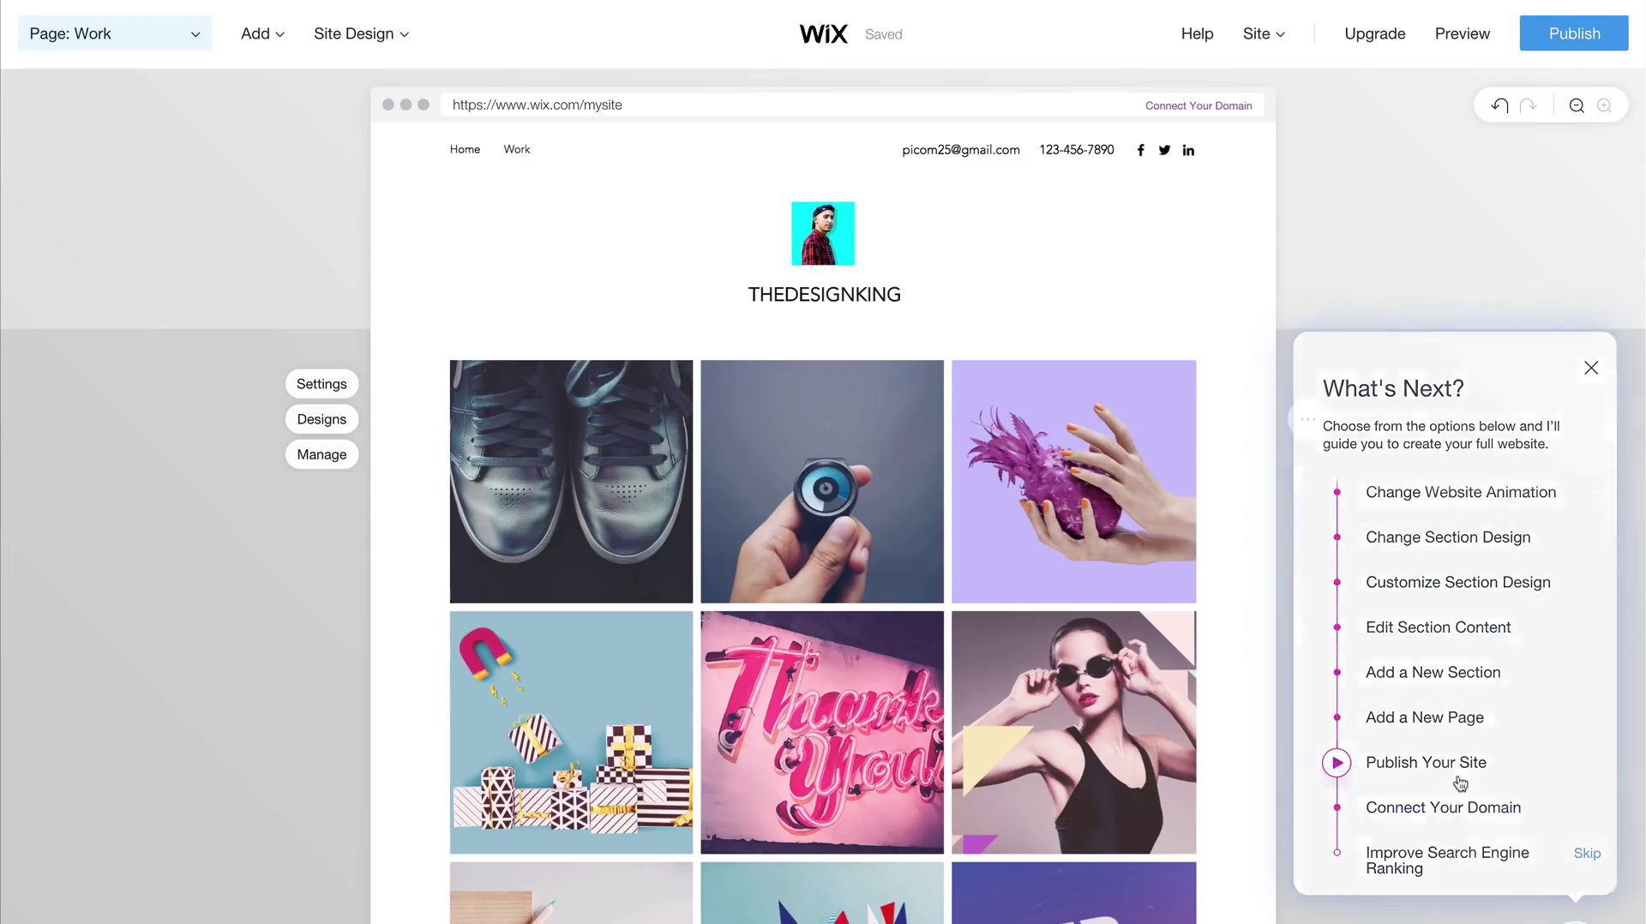
# Publish the site on the free Wix.com domain with TheDesignKing as the site's address name.
pyautogui.click(1458, 767)
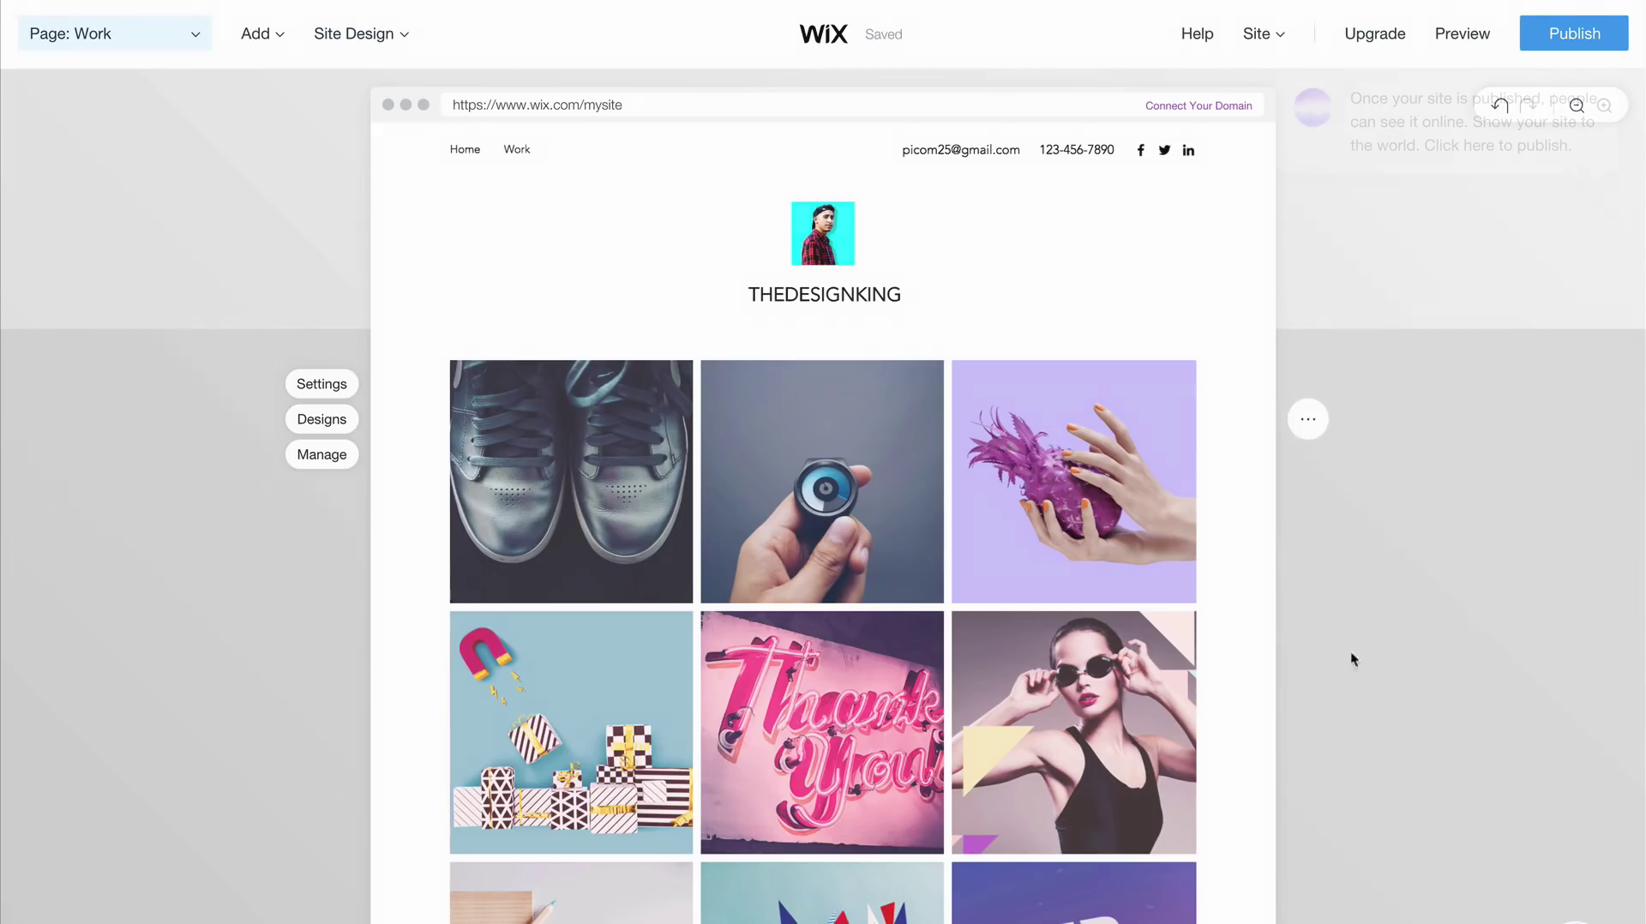
pyautogui.click(1557, 33)
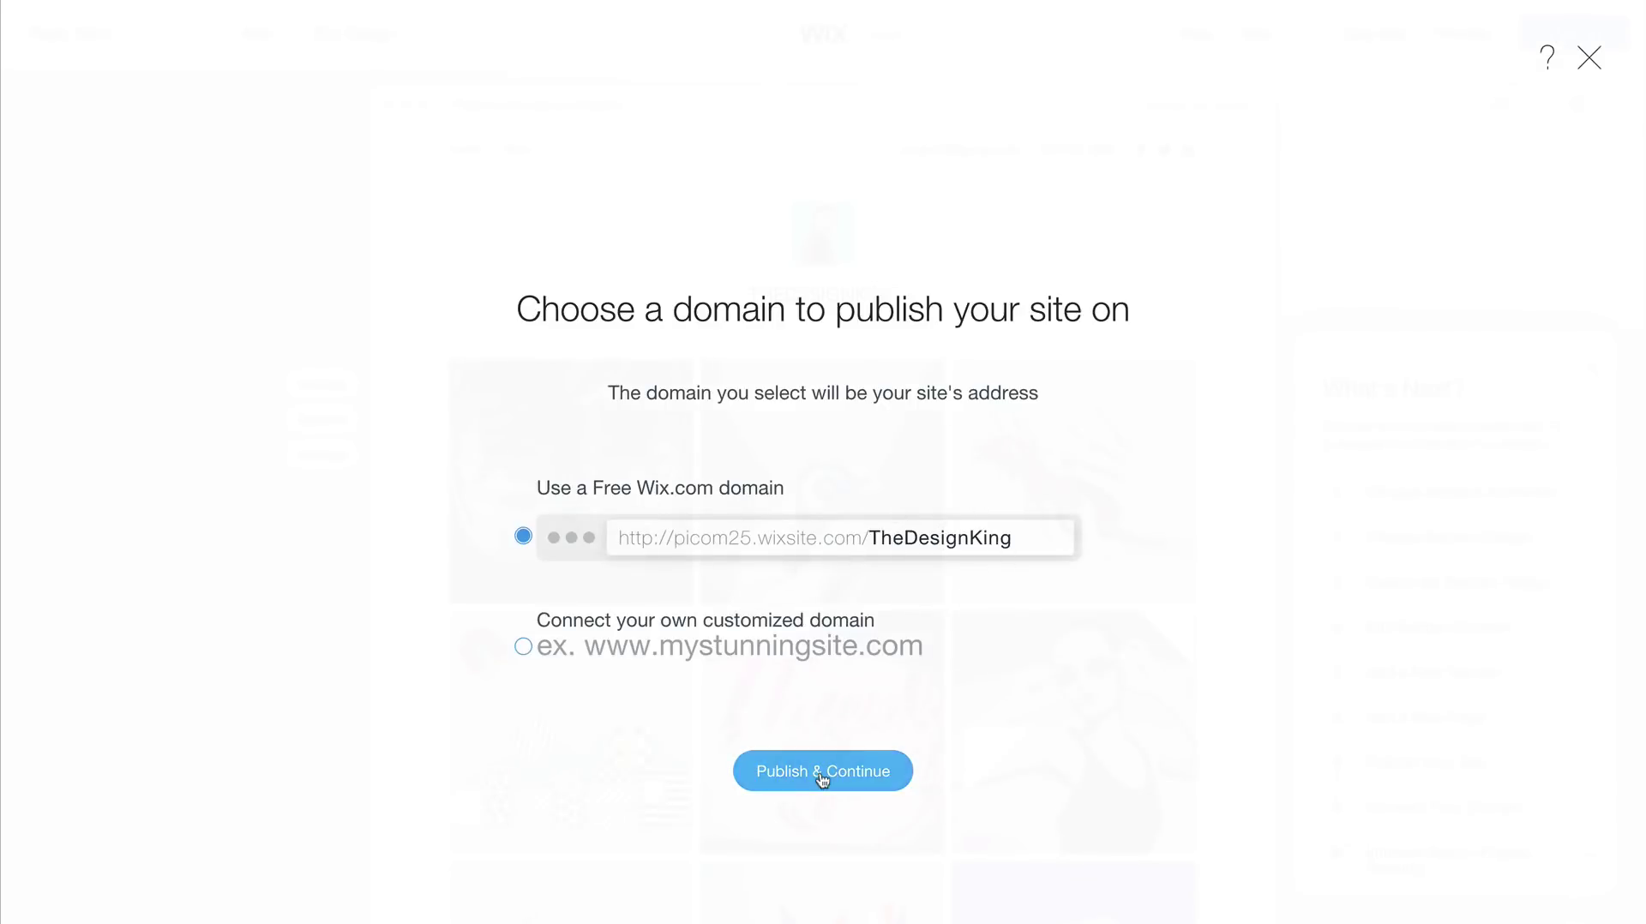
pyautogui.click(824, 771)
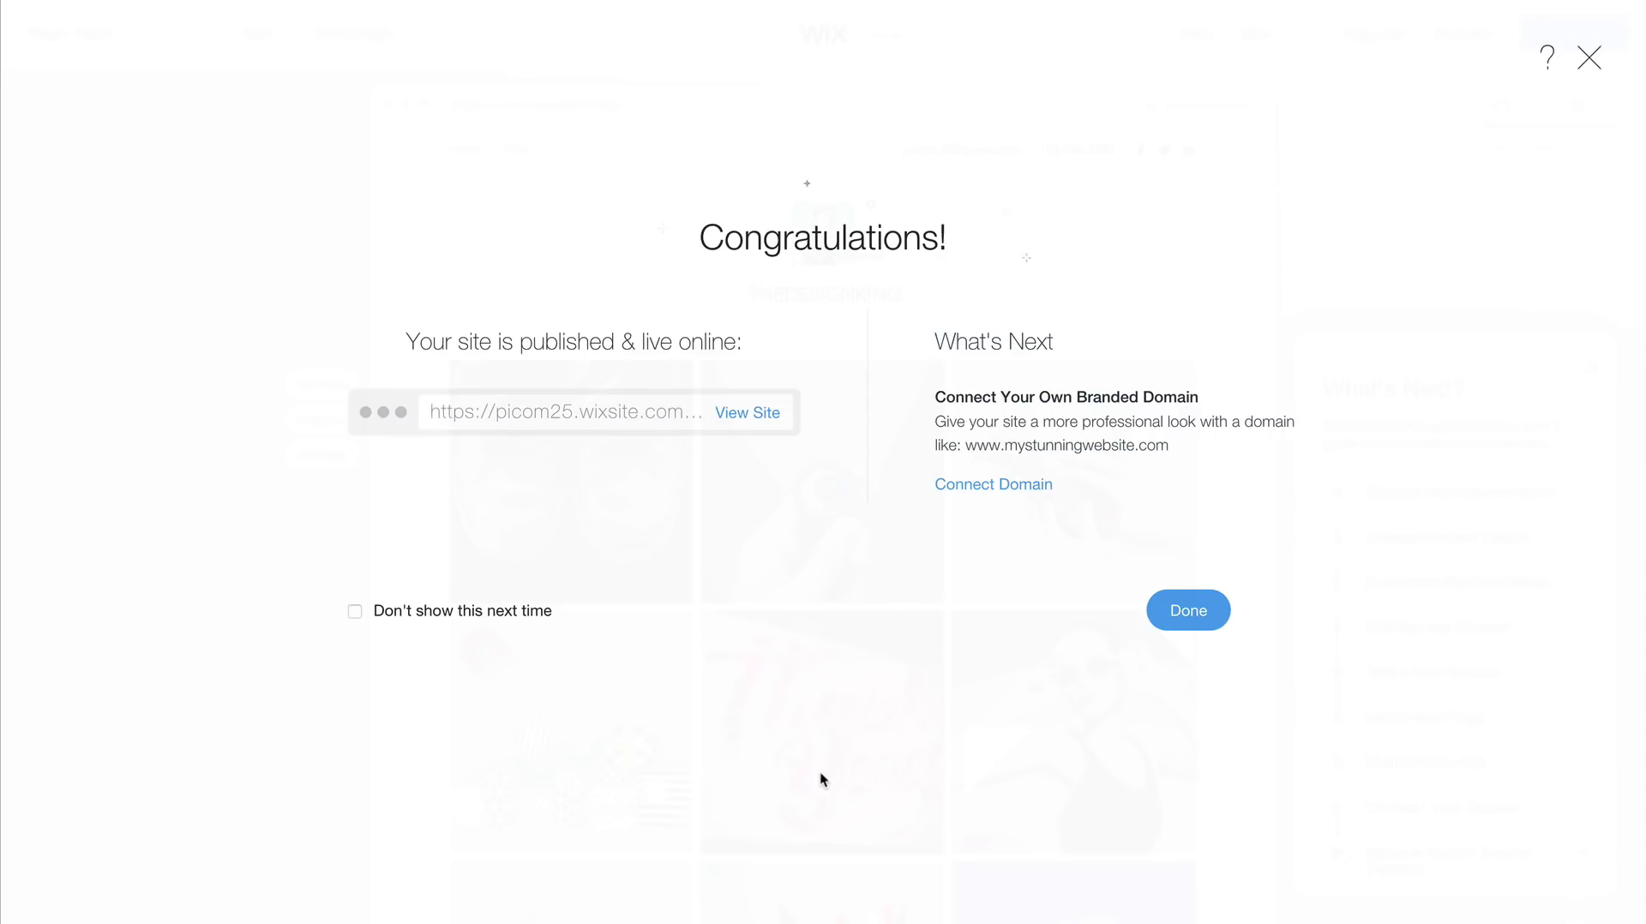
# View the published site and examine the home page's sections, from the welcome banner to the contact form and map.
pyautogui.click(763, 411)
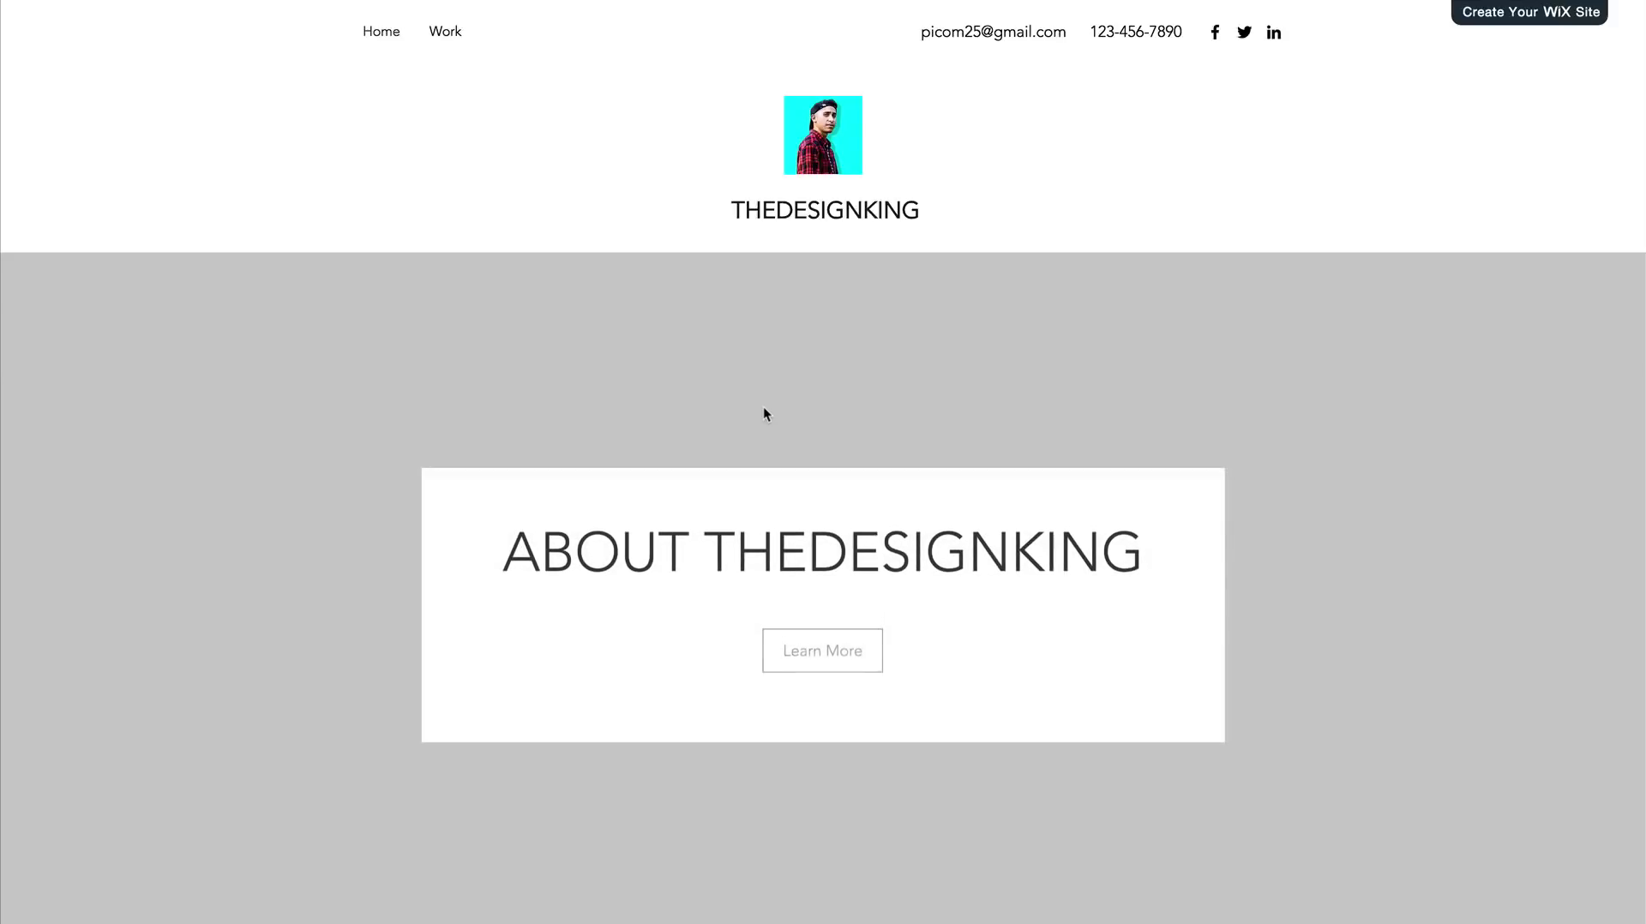
pyautogui.scroll(-2, 1304, 461)
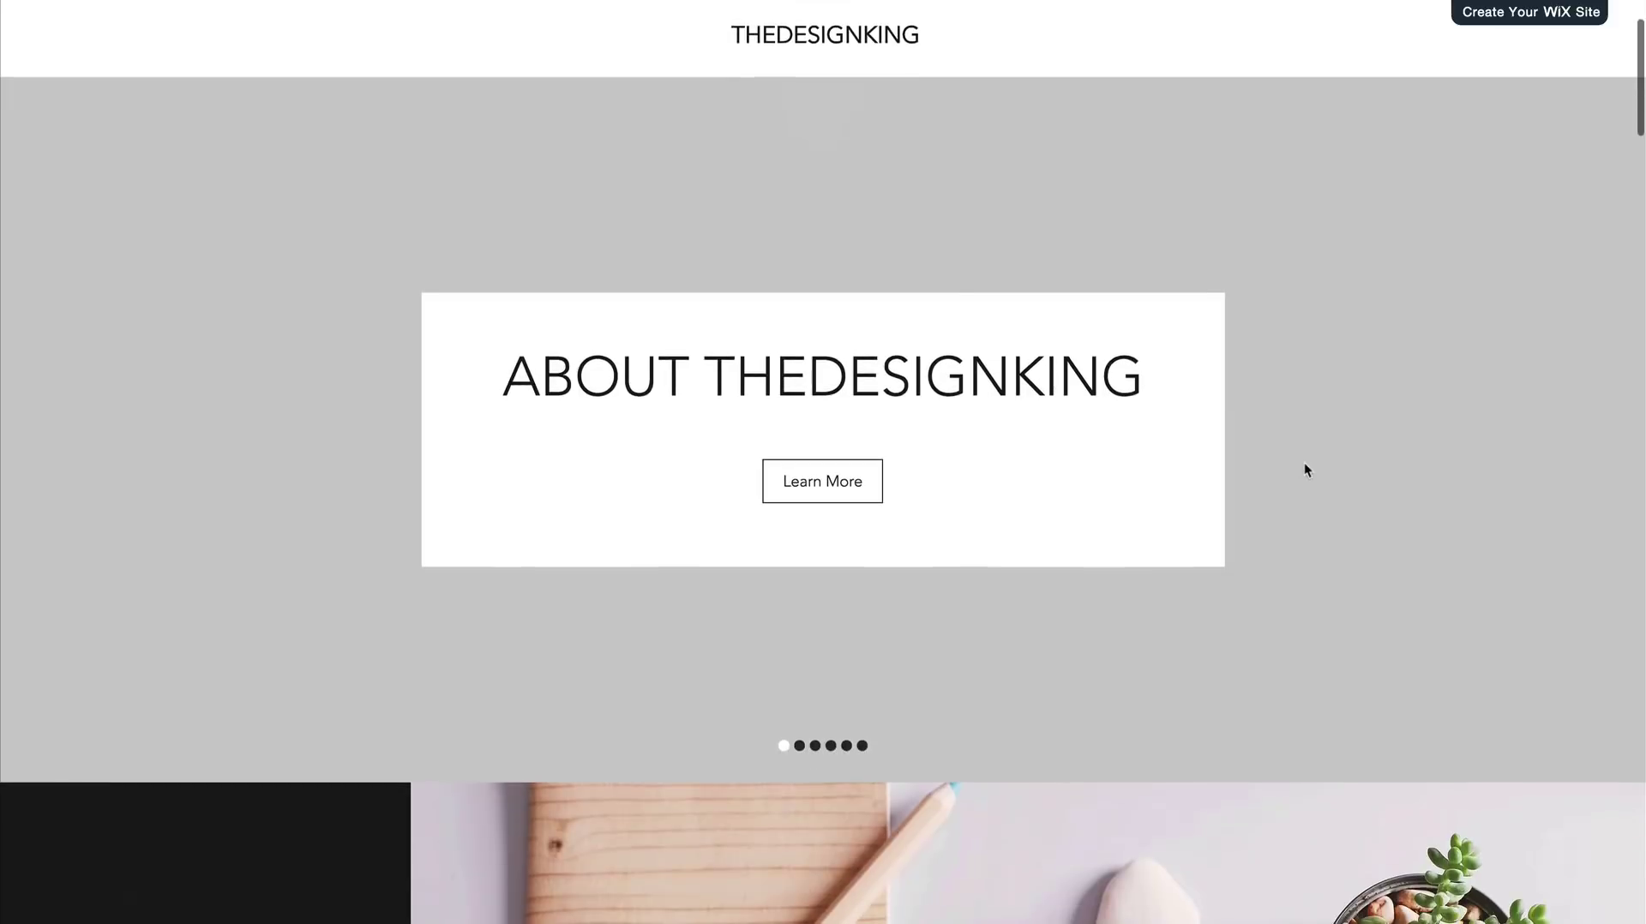
pyautogui.scroll(-10, 1097, 435)
pyautogui.scroll(-6, 852, 446)
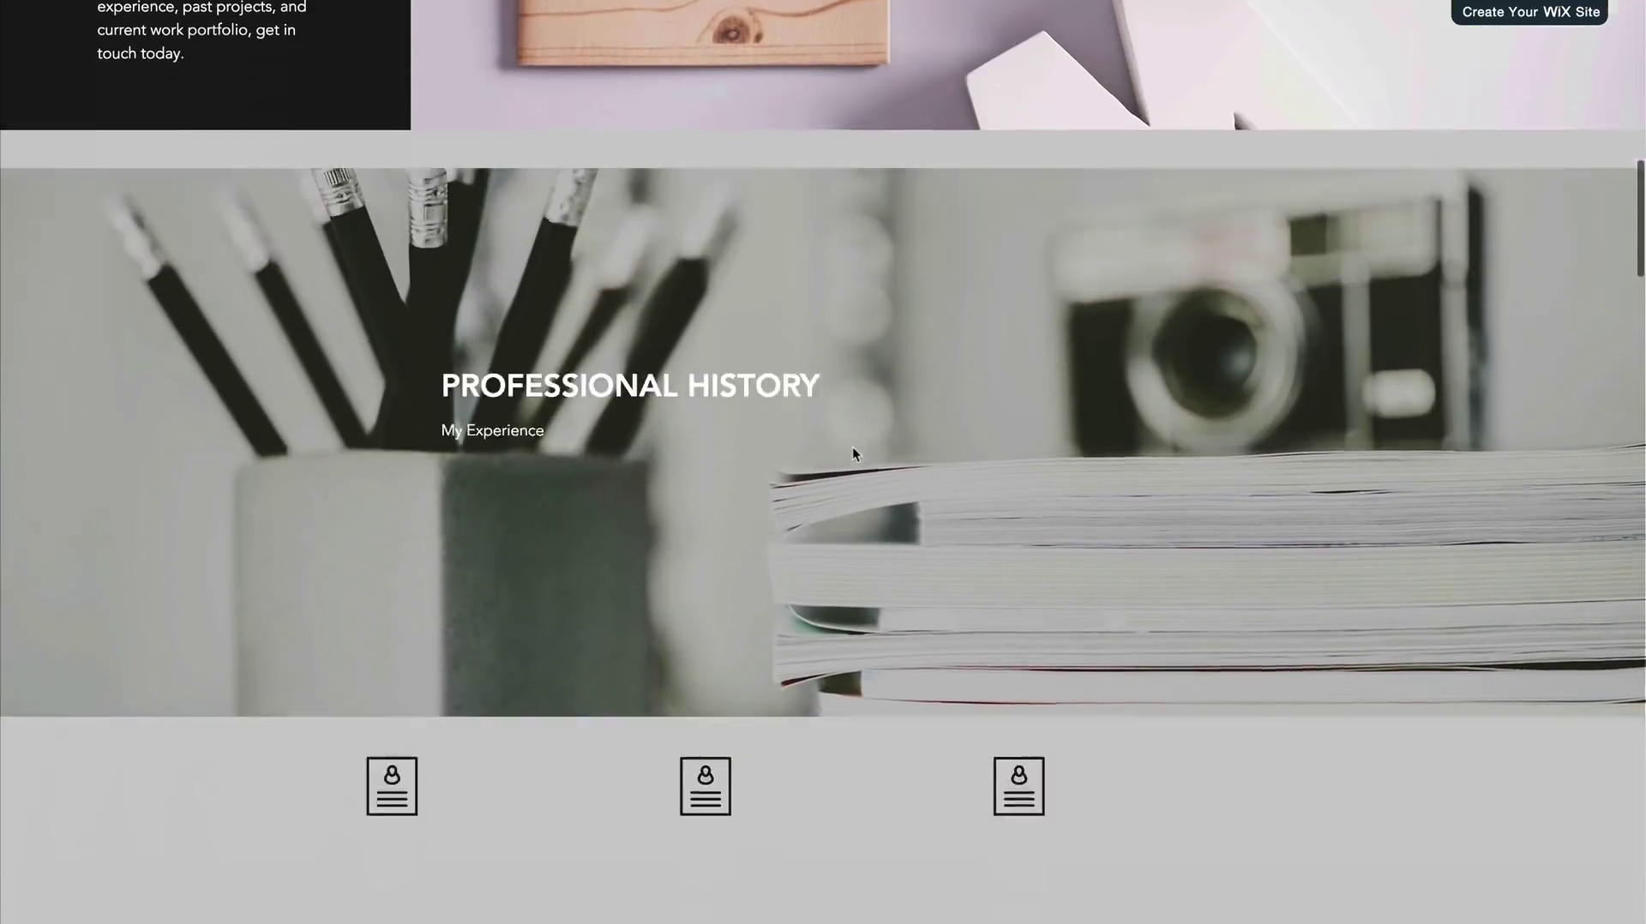
pyautogui.scroll(-7, 852, 447)
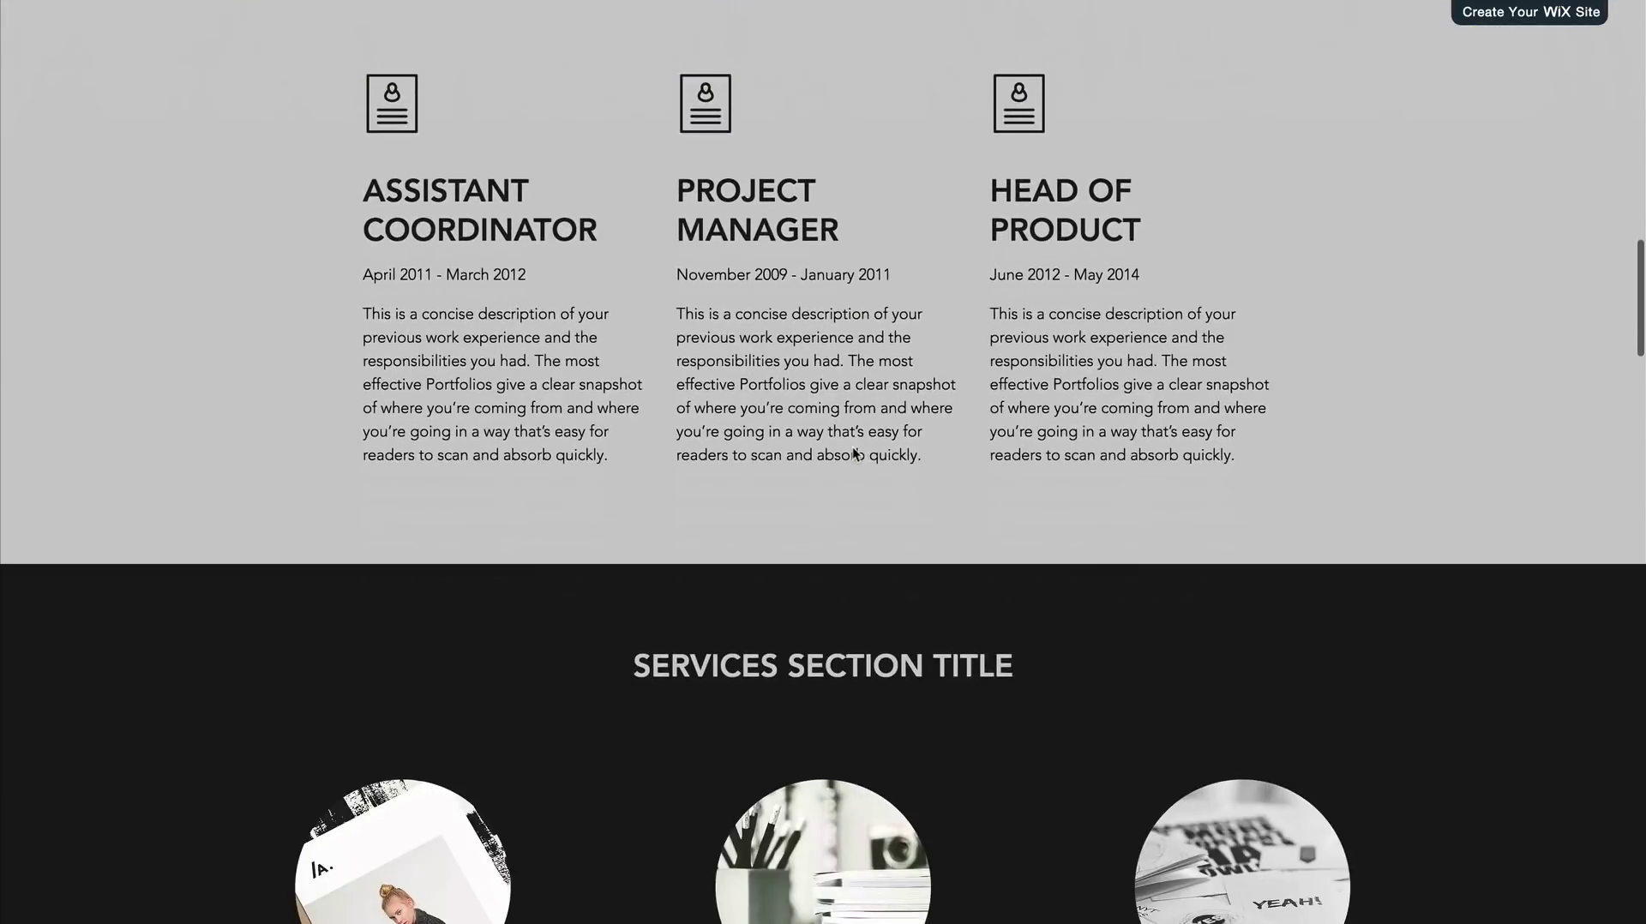
pyautogui.scroll(-2, 852, 447)
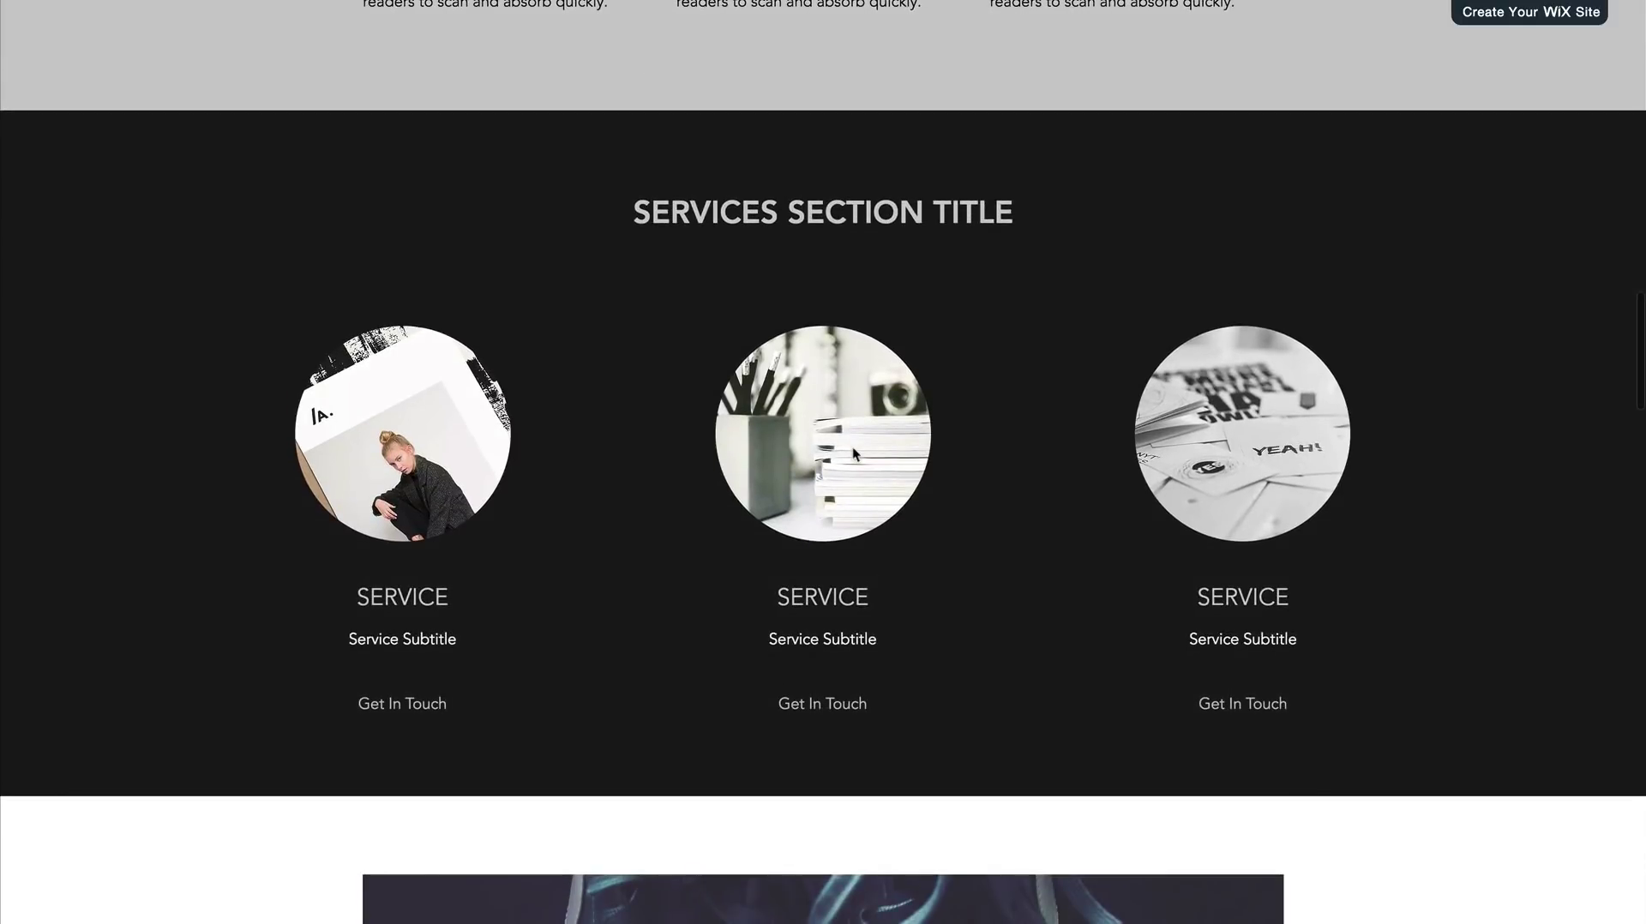
pyautogui.scroll(-5, 997, 533)
pyautogui.scroll(-20, 997, 534)
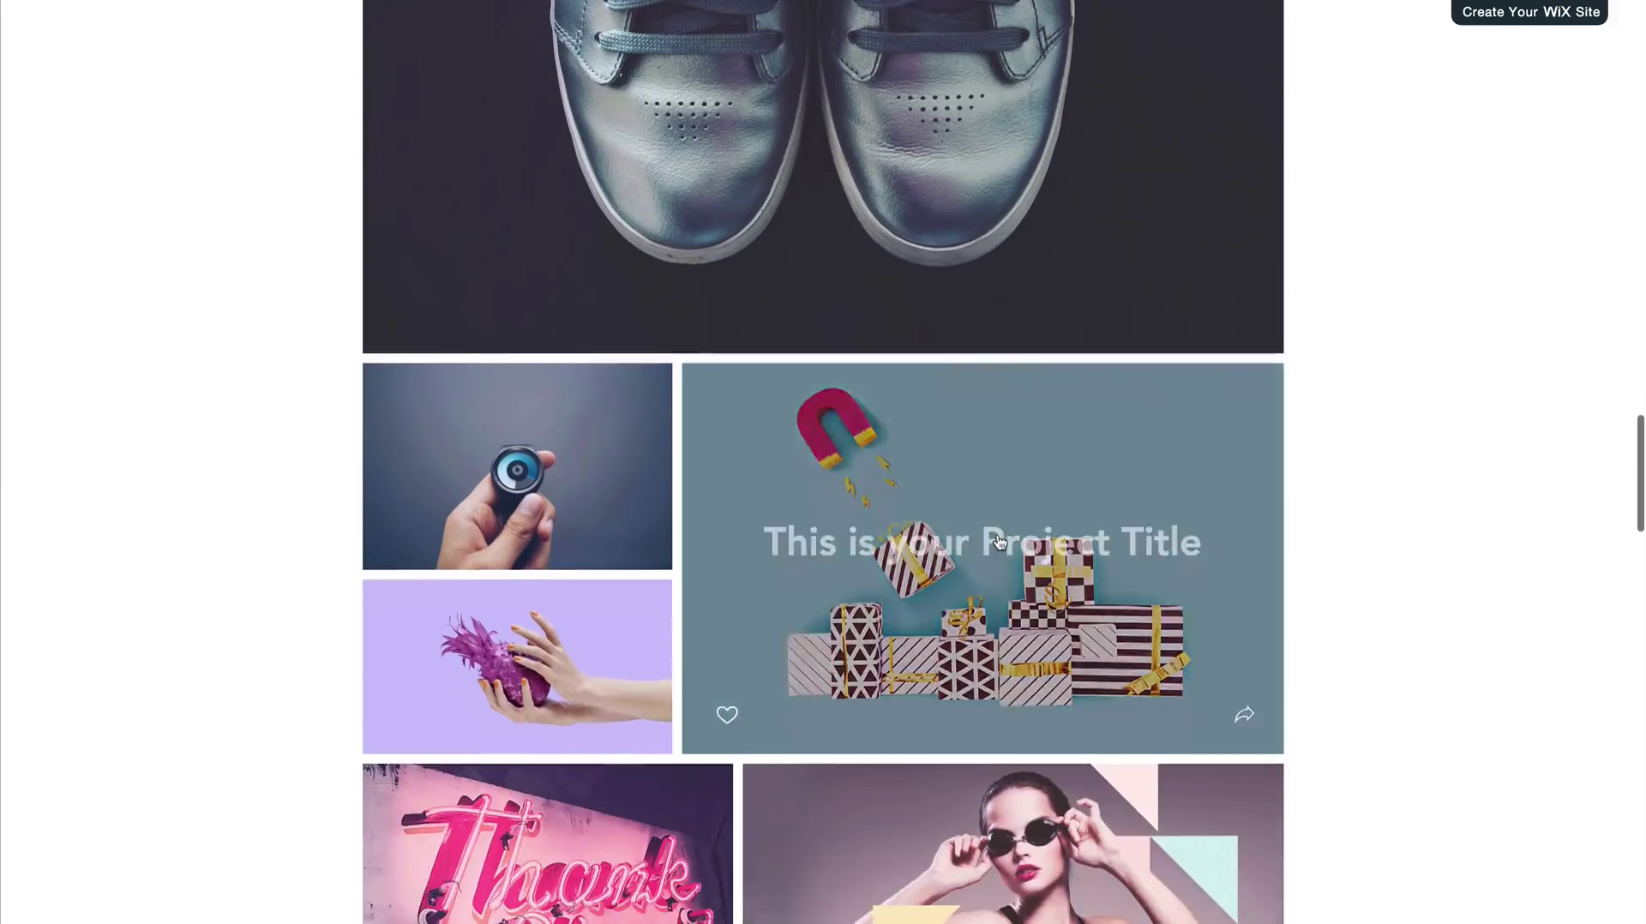
pyautogui.scroll(-20, 1000, 542)
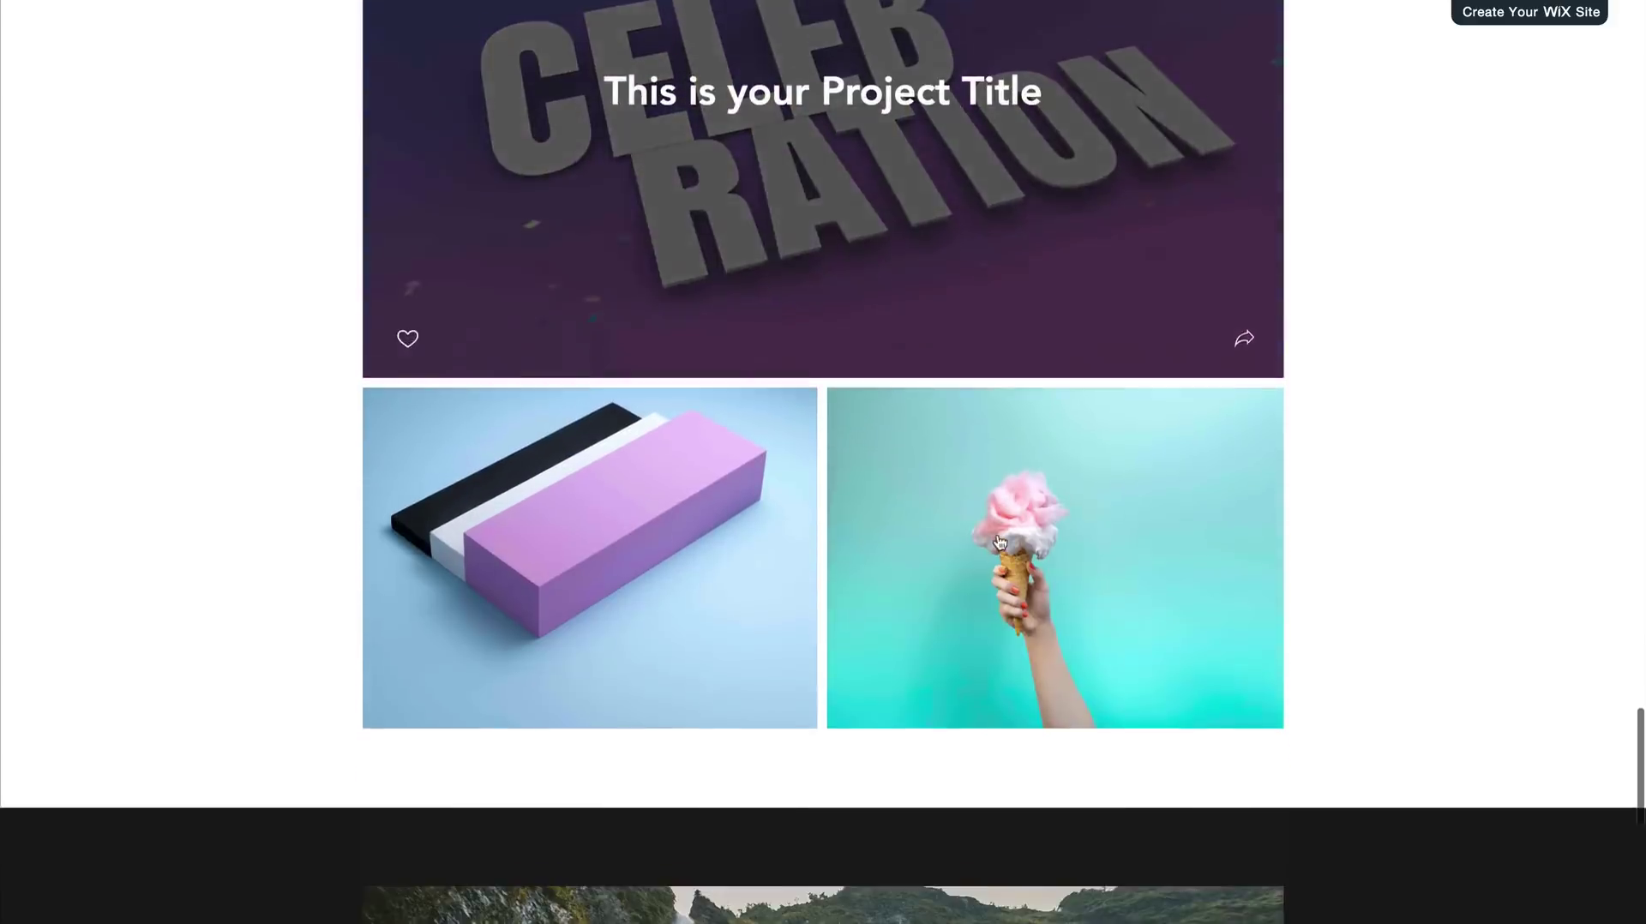
pyautogui.scroll(-3, 996, 536)
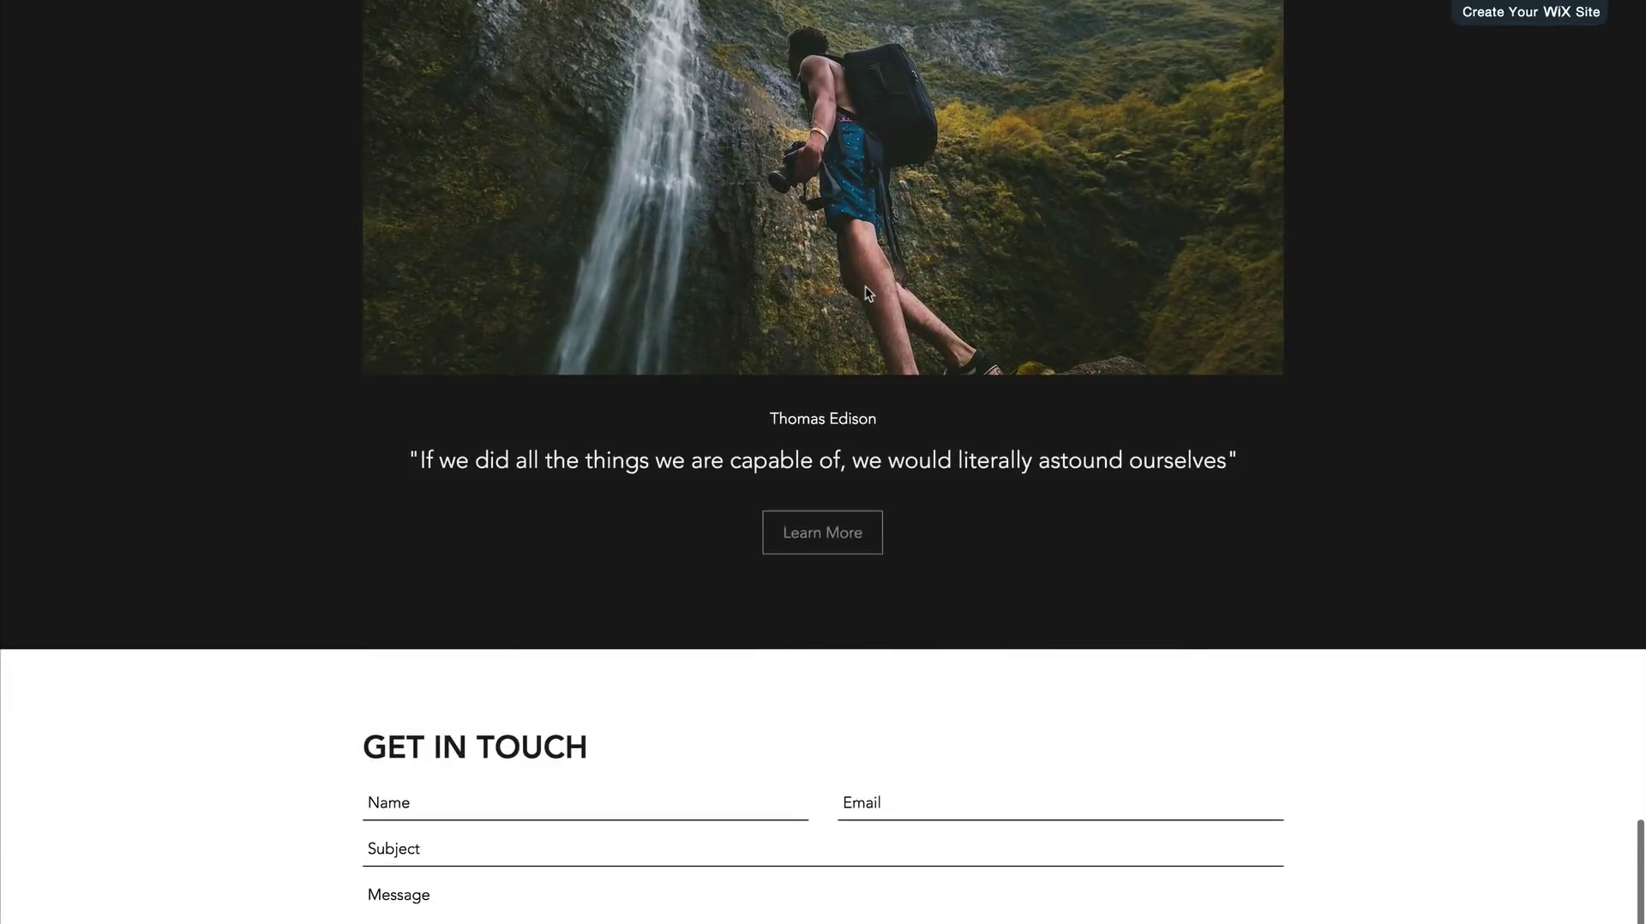
pyautogui.scroll(-5, 866, 288)
pyautogui.scroll(-3, 773, 457)
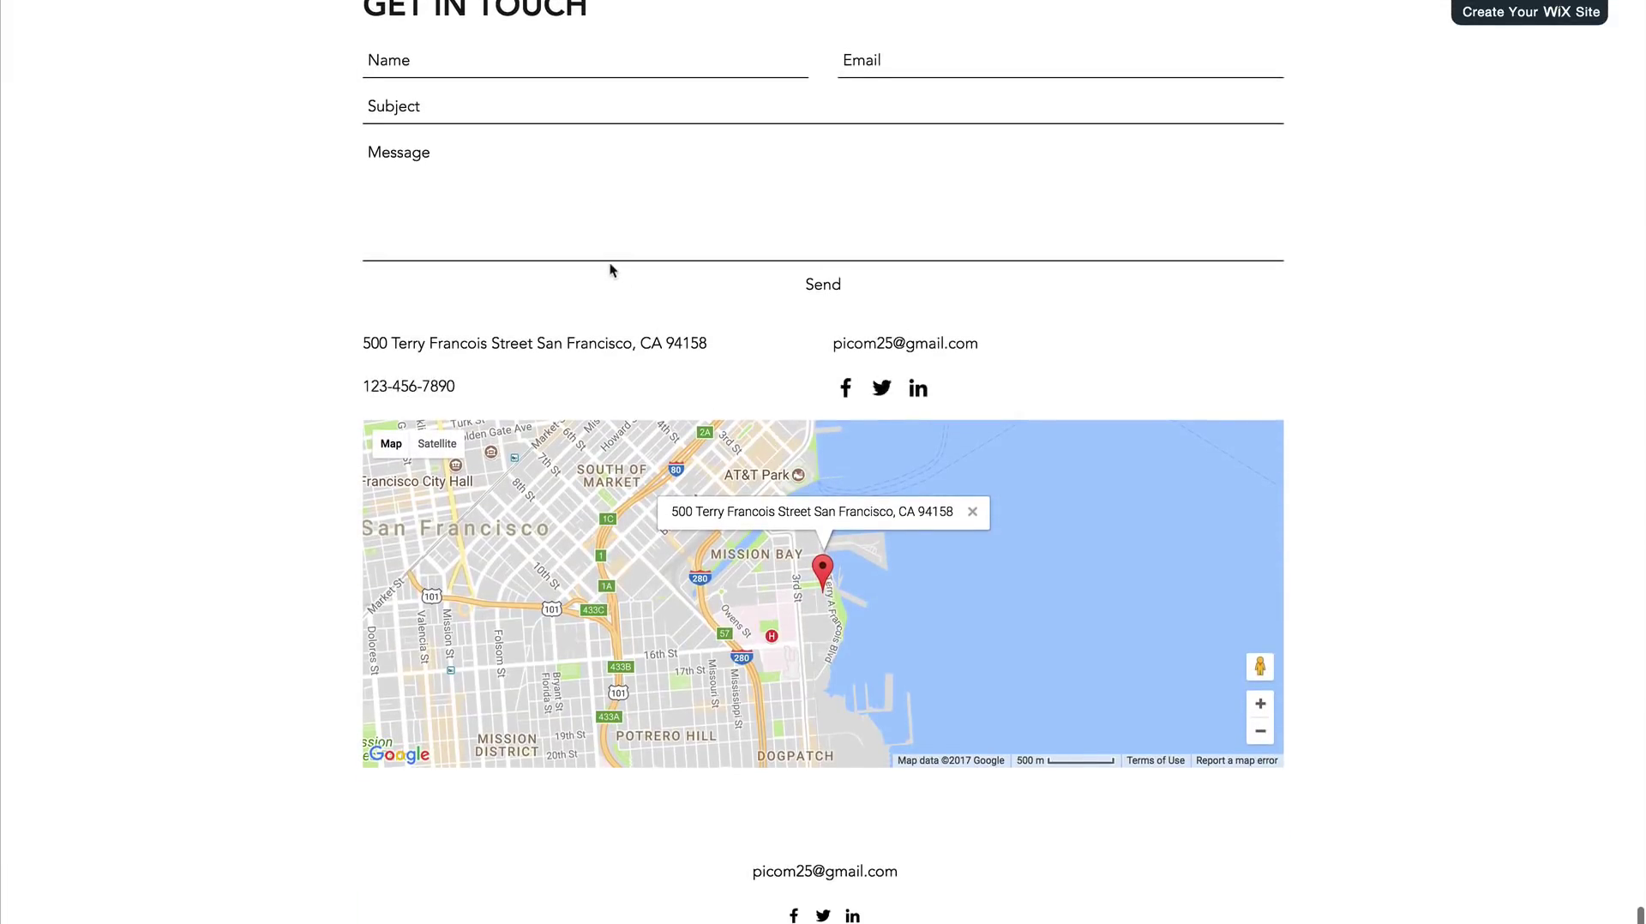
pyautogui.scroll(20, 609, 262)
pyautogui.scroll(20, 609, 265)
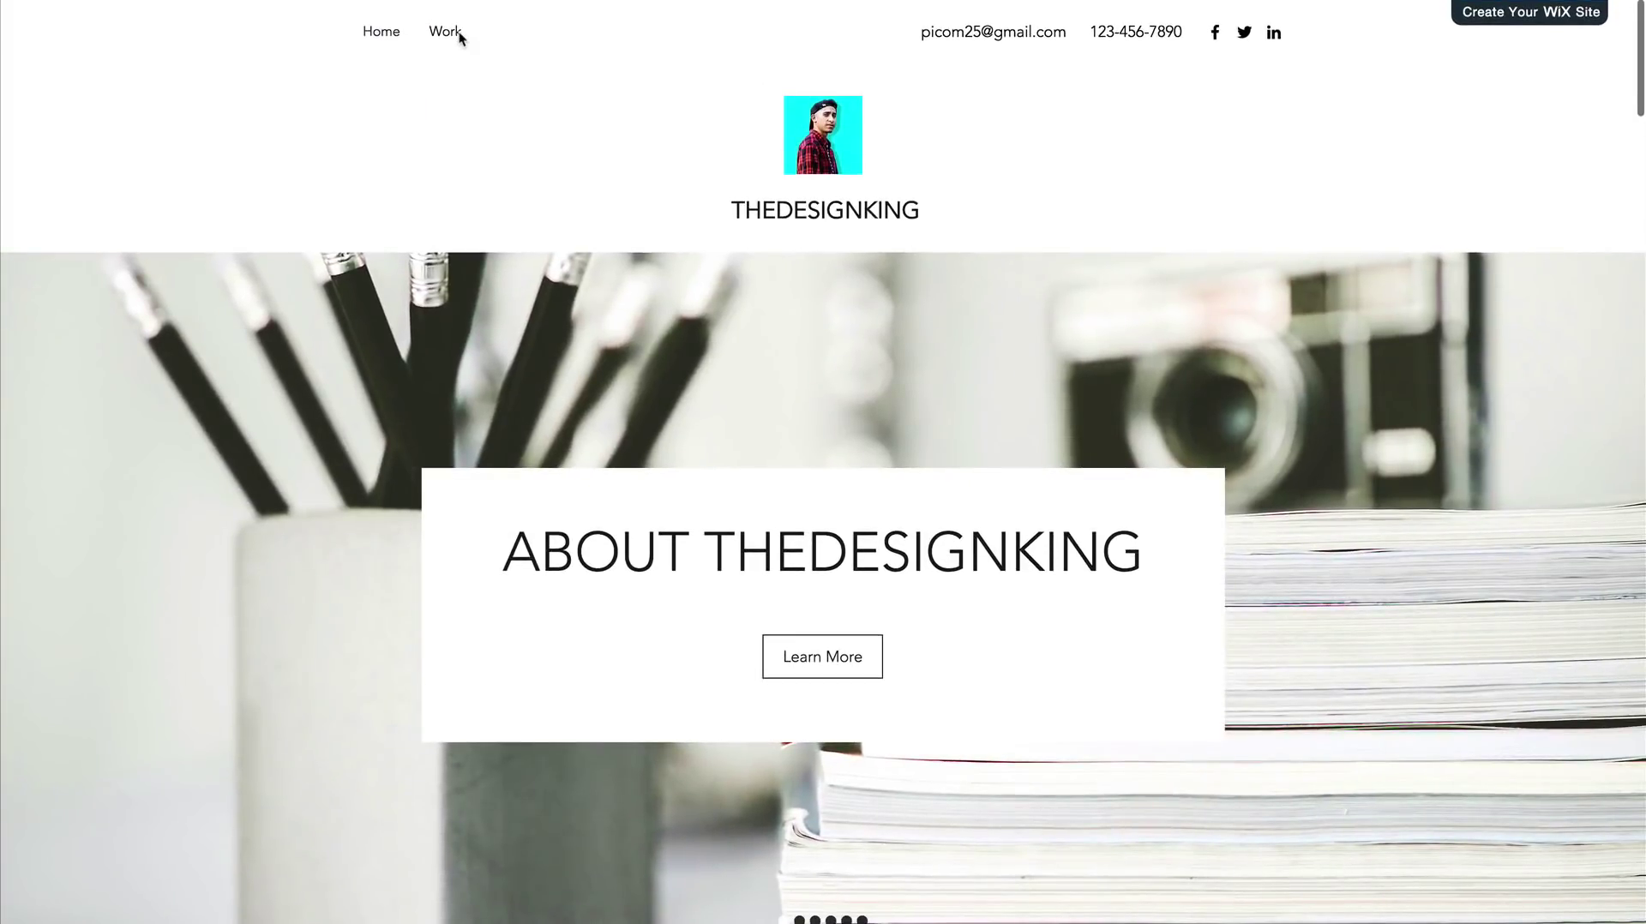
# Review the published Work page's gallery, open the notebook and plant project to view its details, and close it.
pyautogui.click(460, 31)
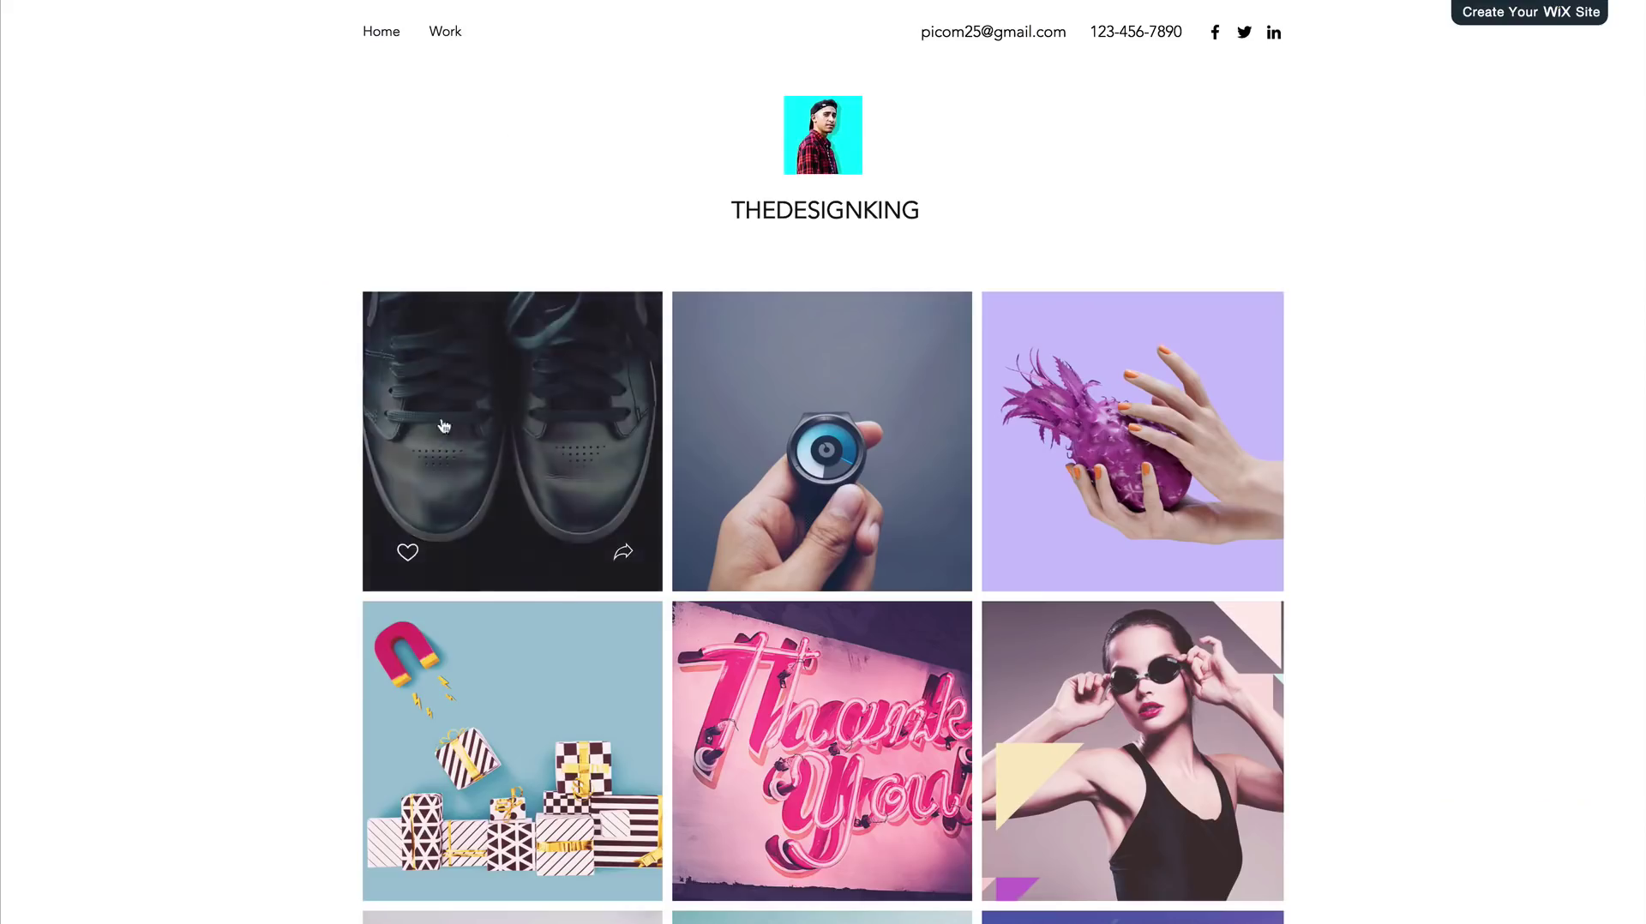
pyautogui.scroll(-5, 248, 439)
pyautogui.scroll(5, 249, 447)
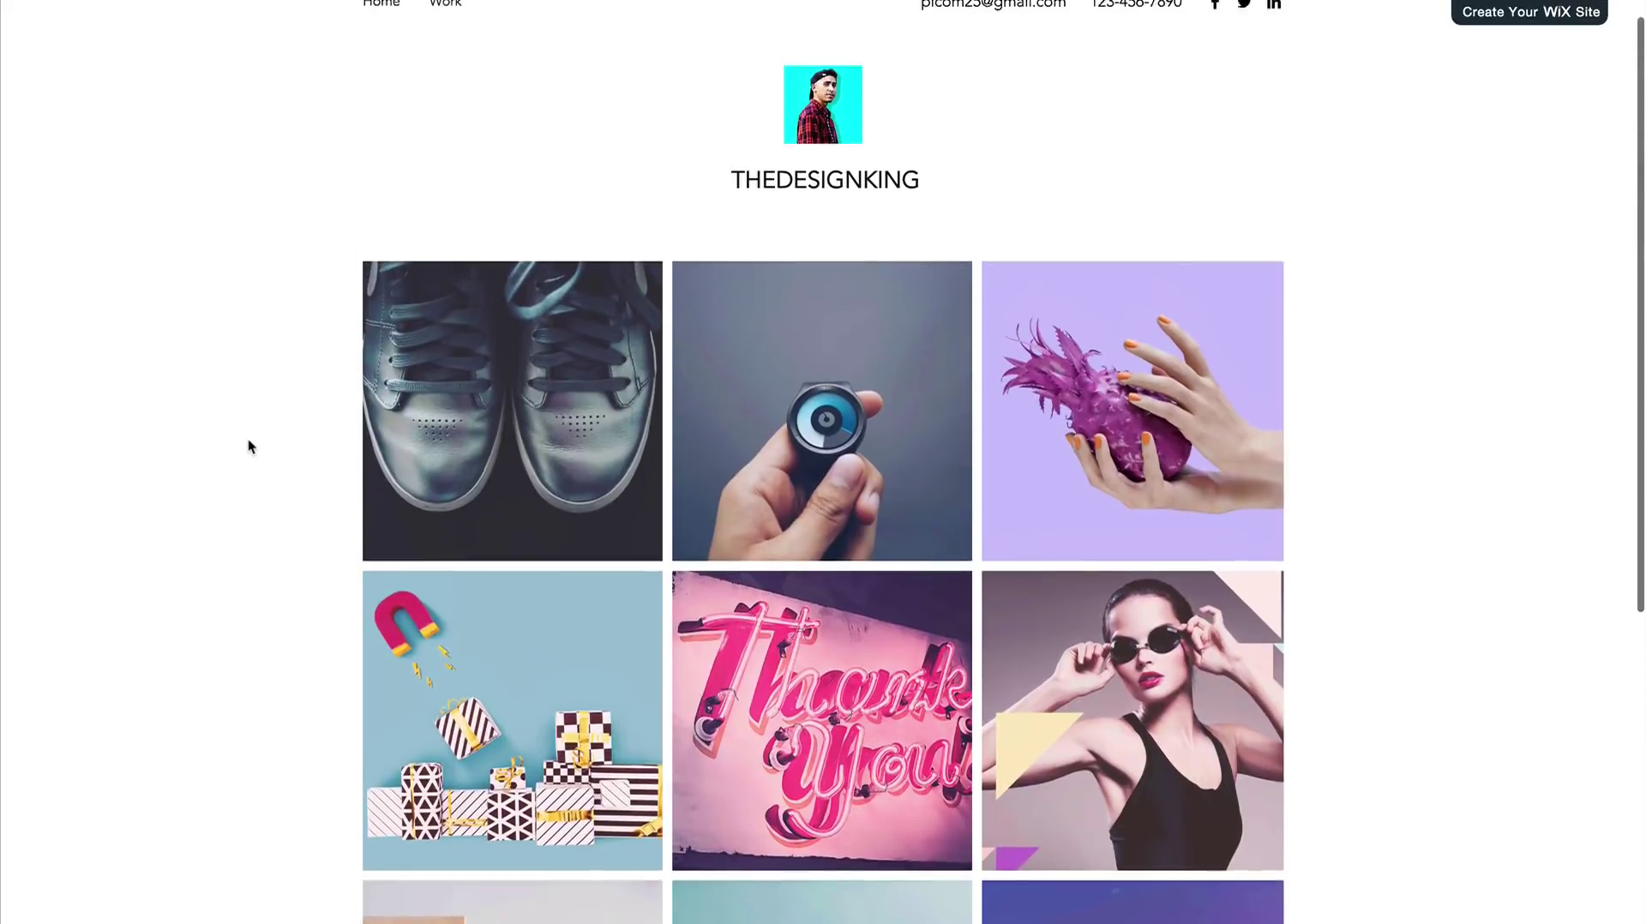
pyautogui.scroll(-7, 316, 532)
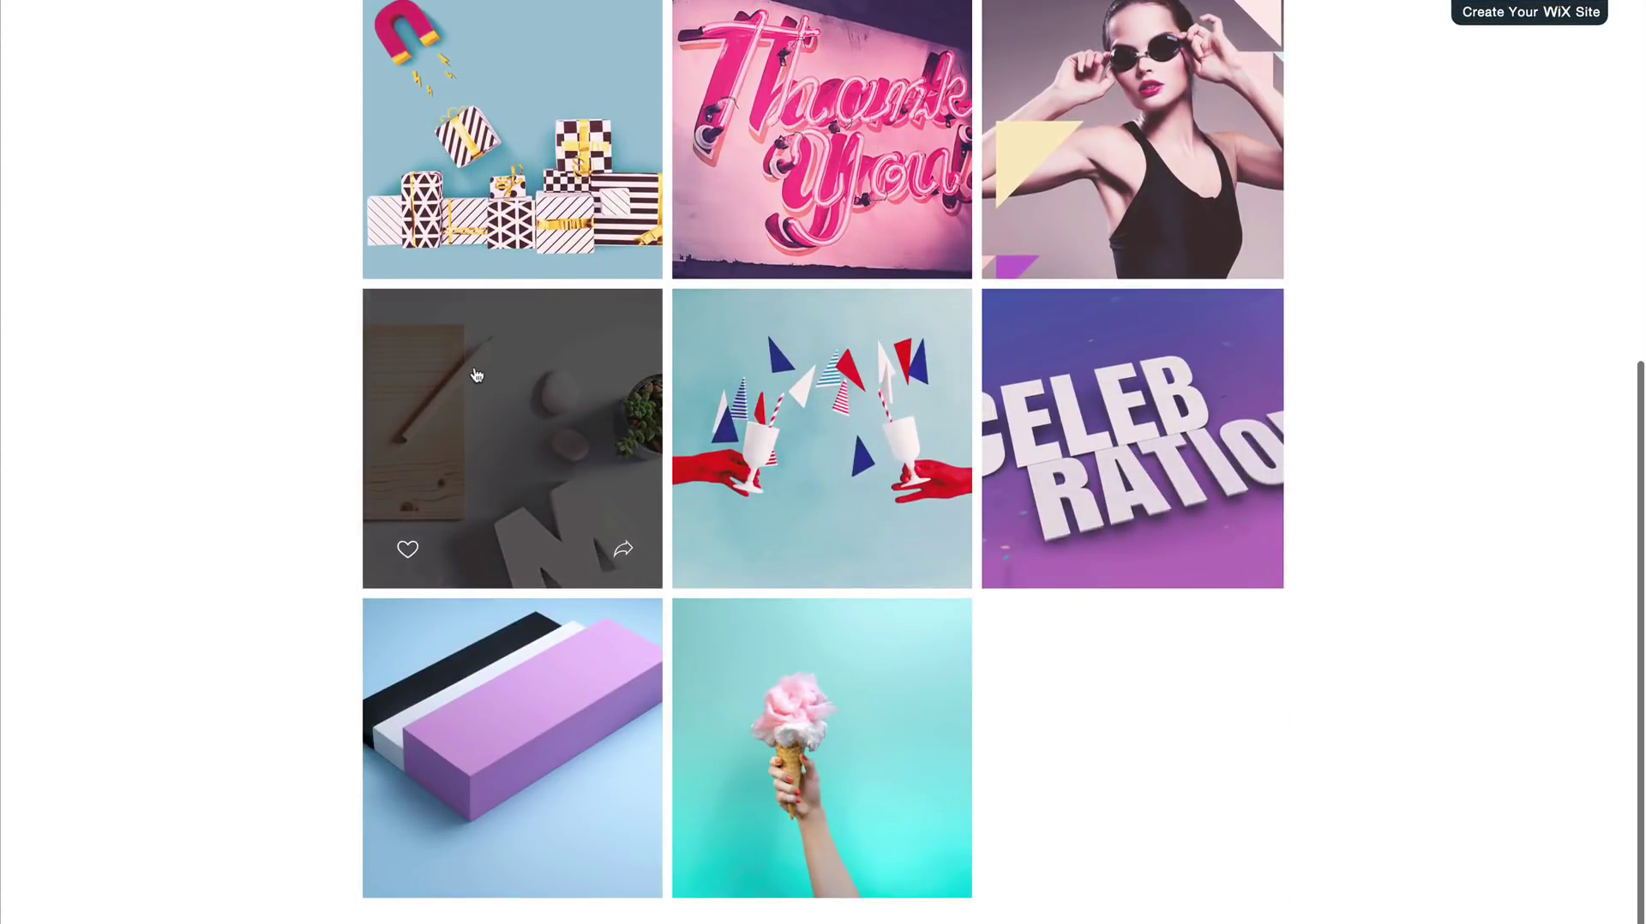
pyautogui.click(476, 374)
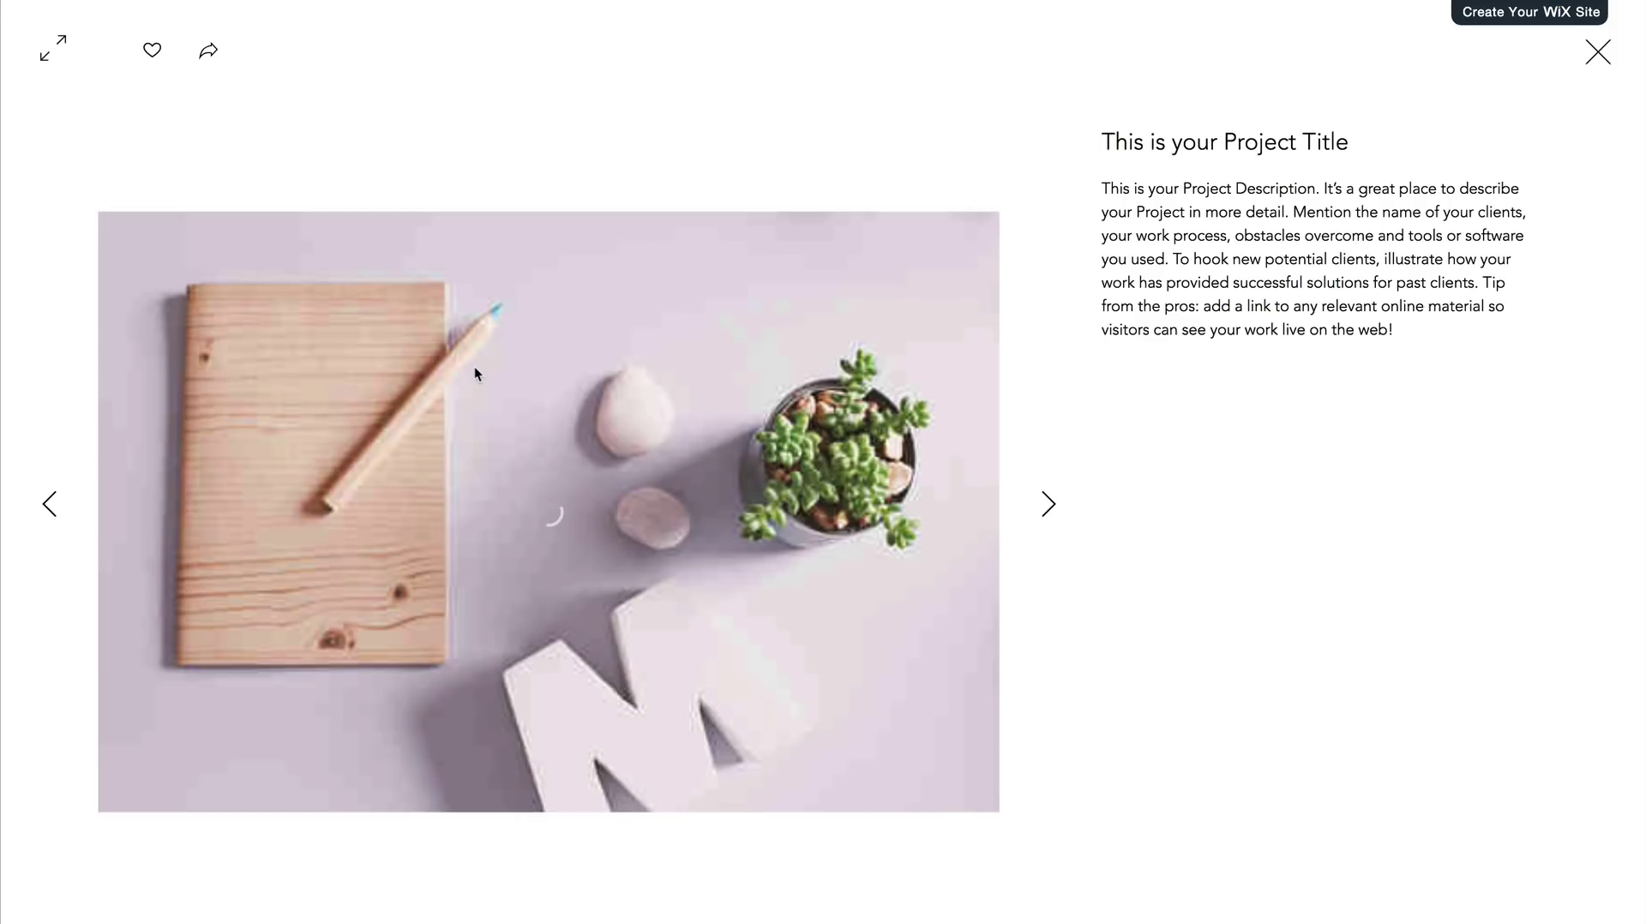
pyautogui.click(1598, 53)
pyautogui.scroll(5, 557, 428)
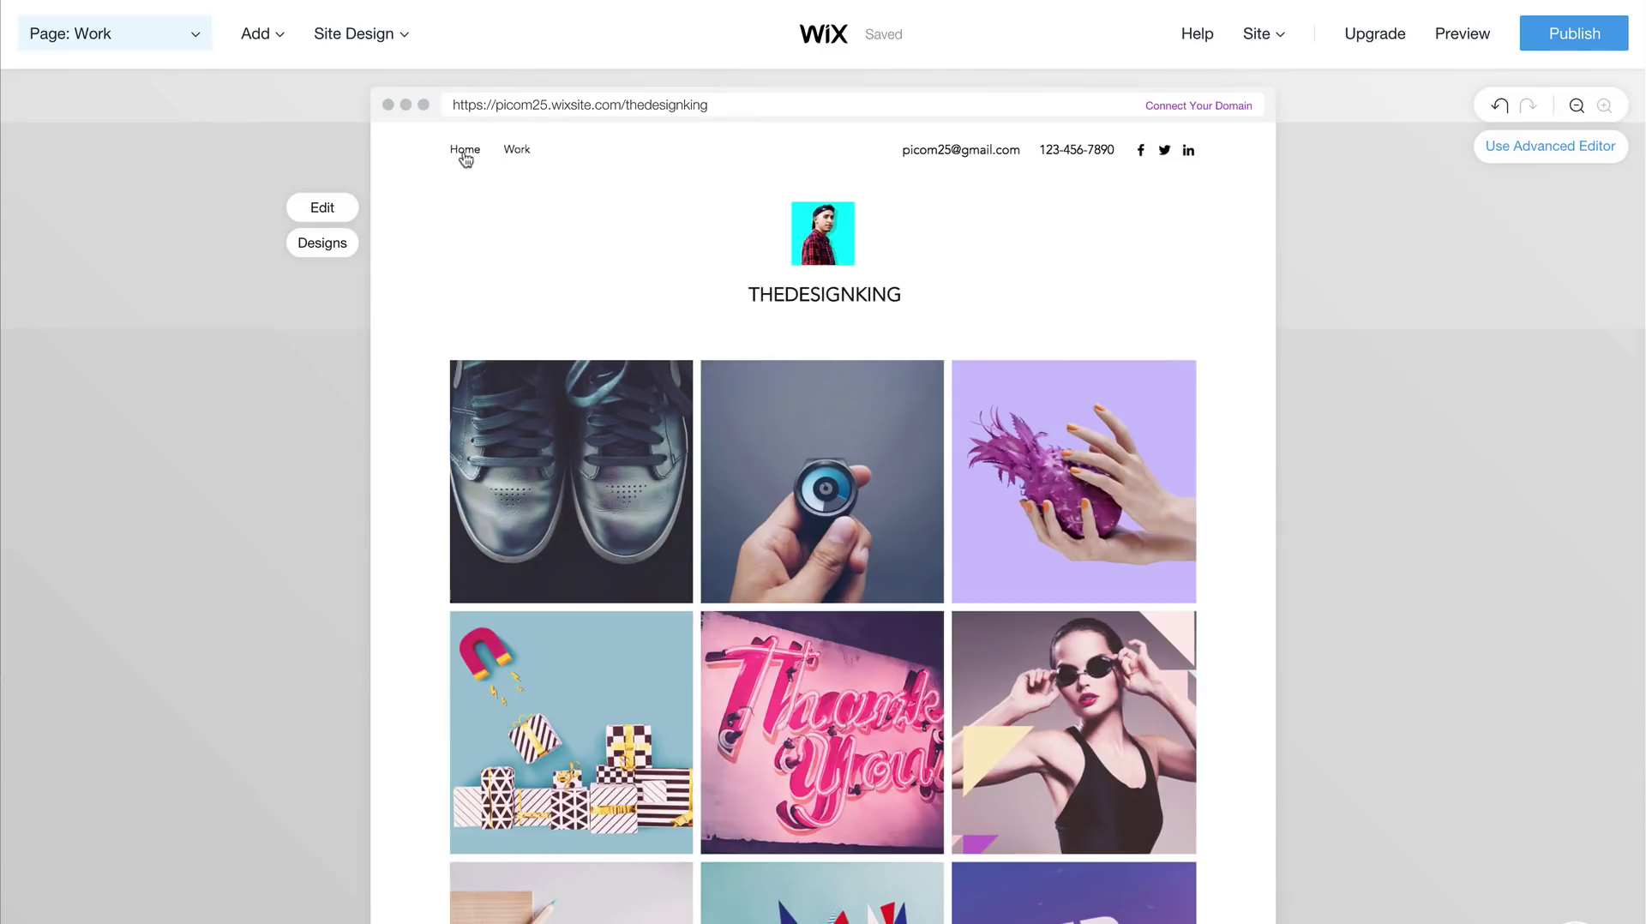
# Switch the editor from the Work page to the Home page and open the welcome section's title for editing.
pyautogui.click(466, 154)
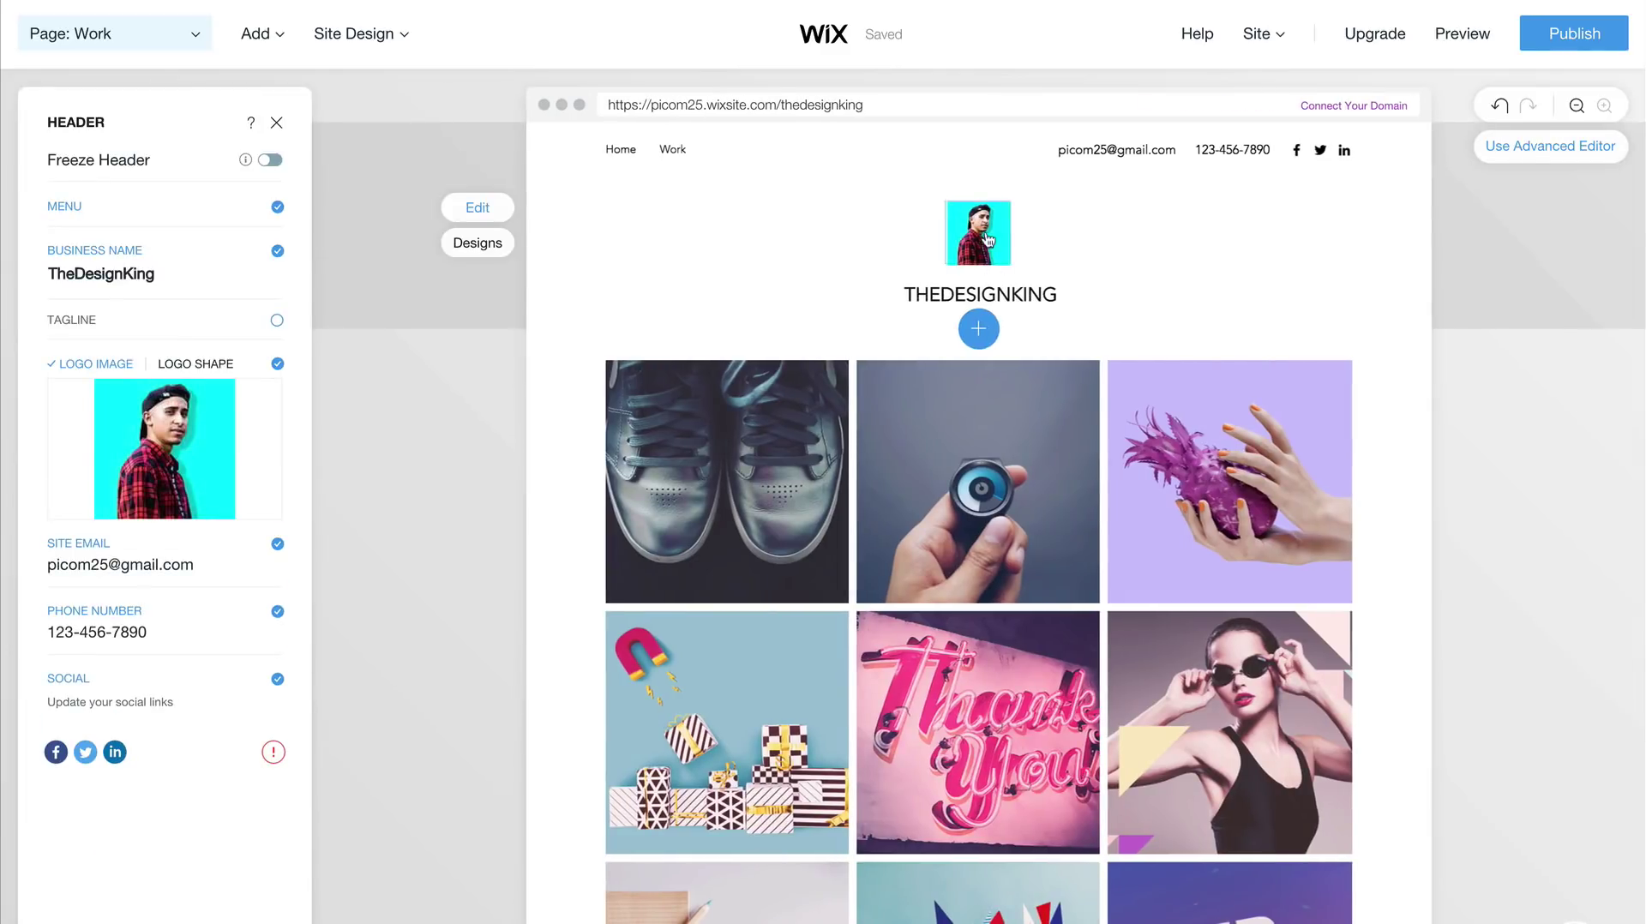
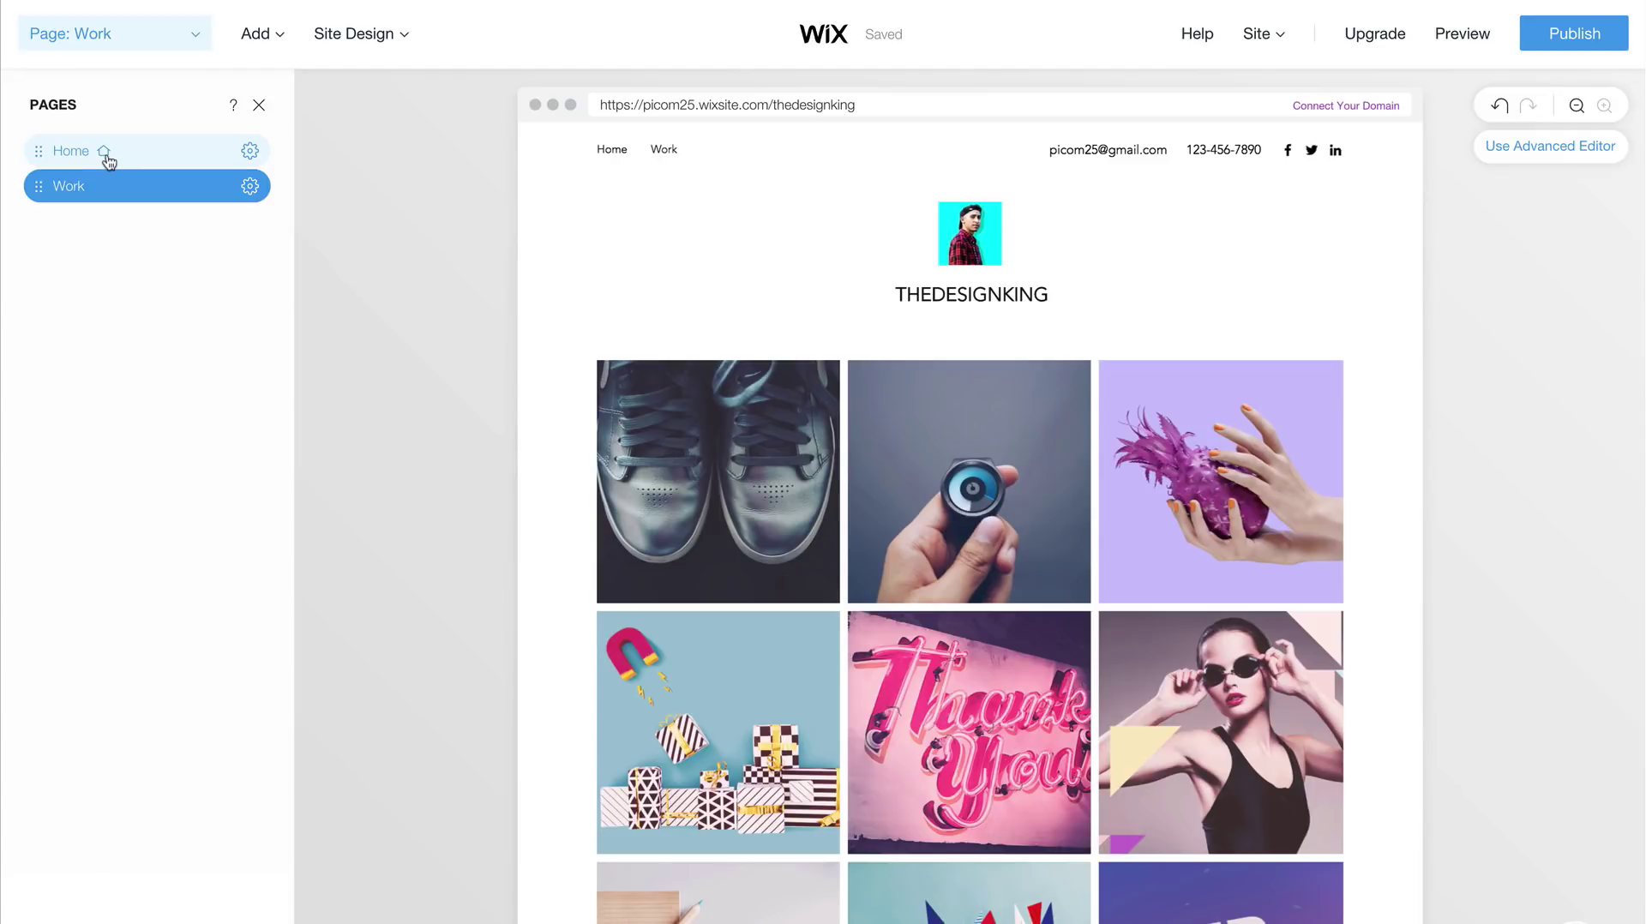
pyautogui.click(109, 161)
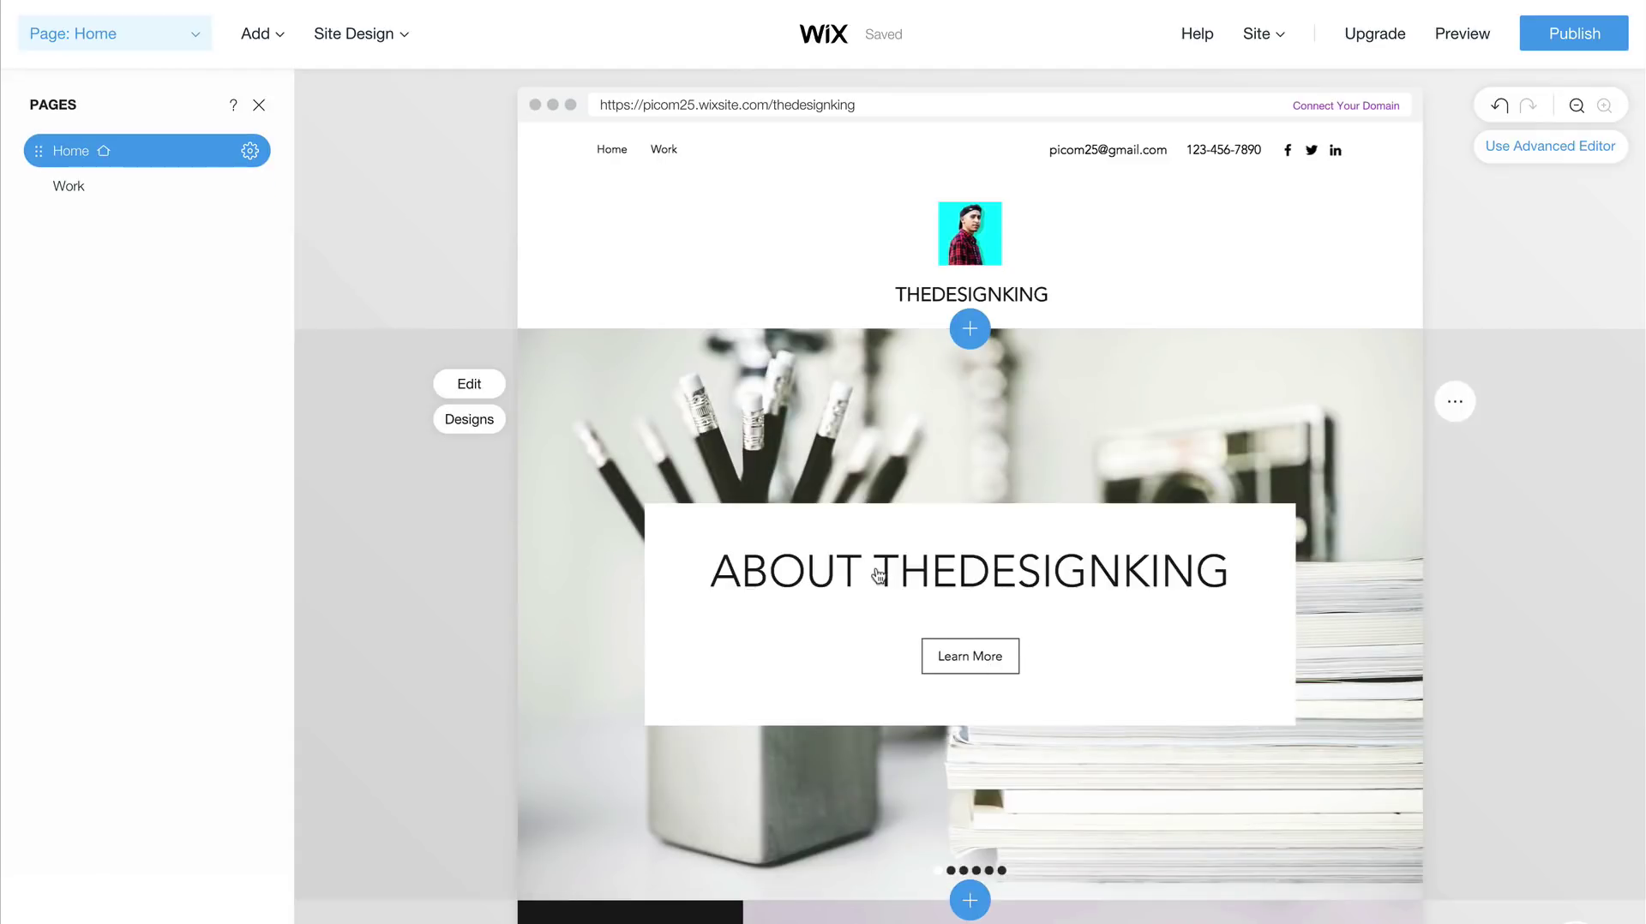
pyautogui.click(768, 595)
pyautogui.click(828, 518)
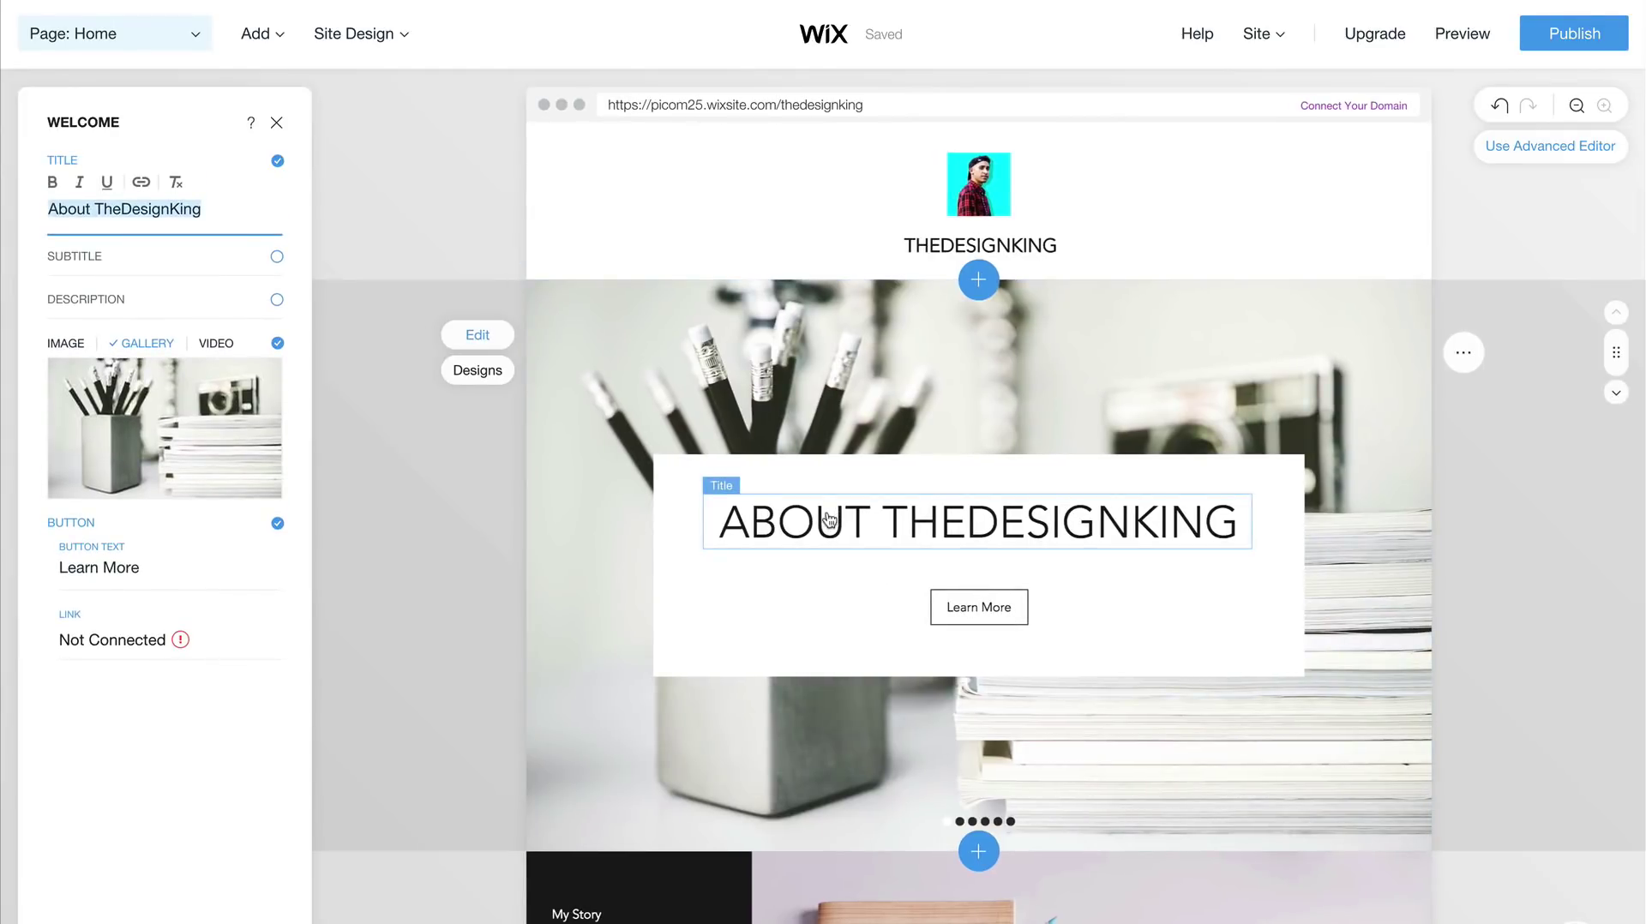
# Replace the welcome section's title text with Welcome.
pyautogui.click(214, 207)
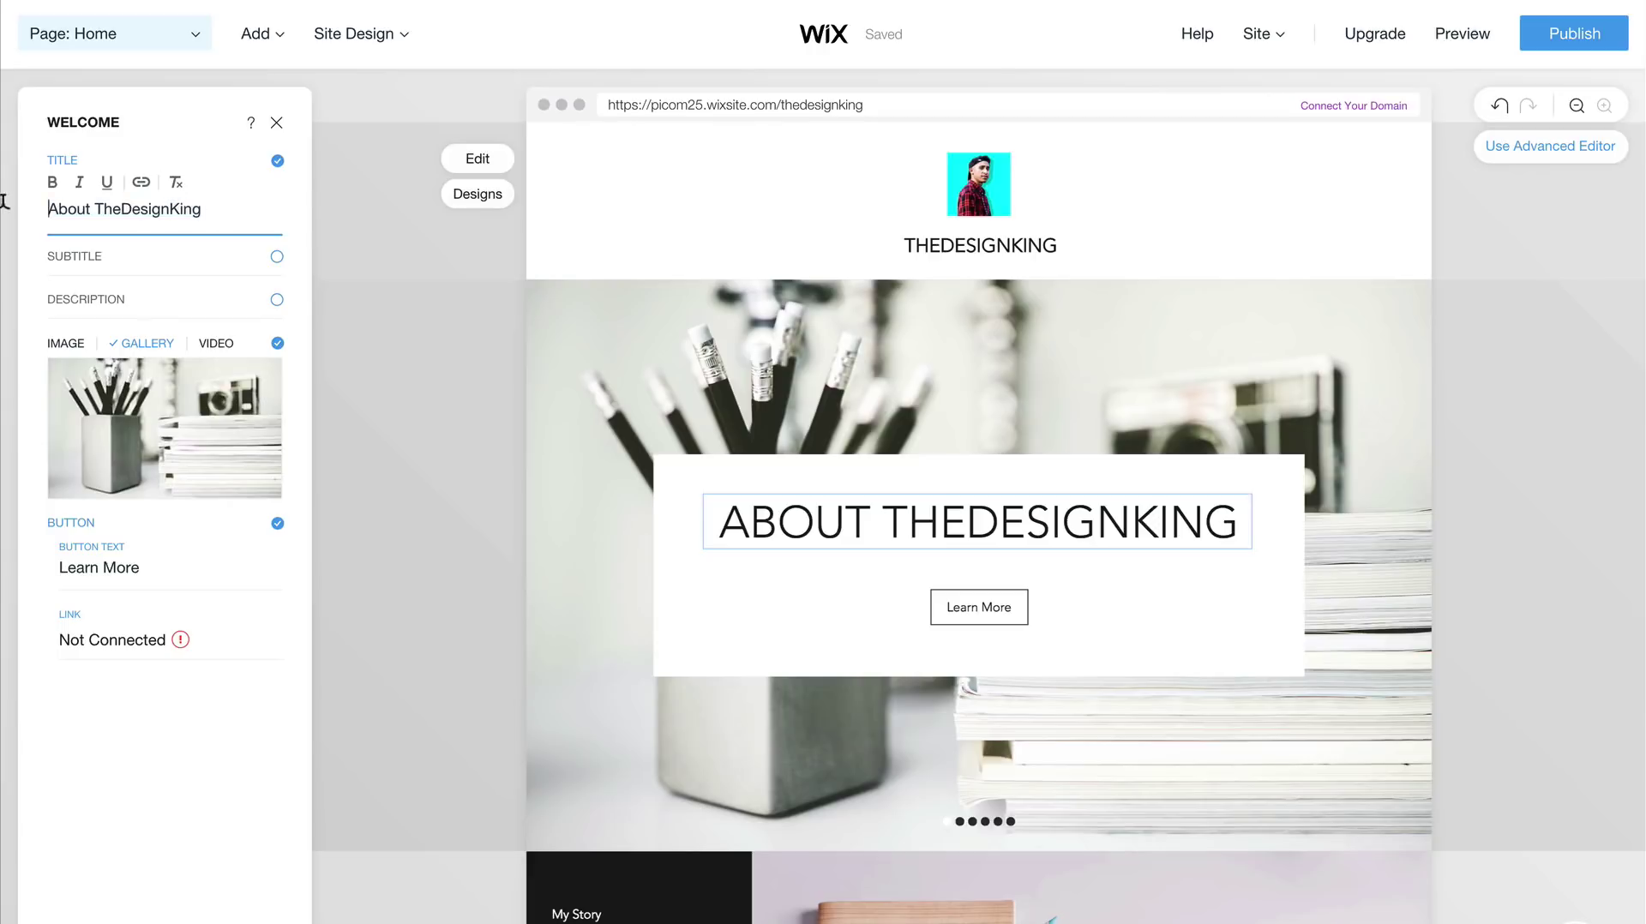
pyautogui.moveTo(195, 208); pyautogui.dragTo(2, 199)
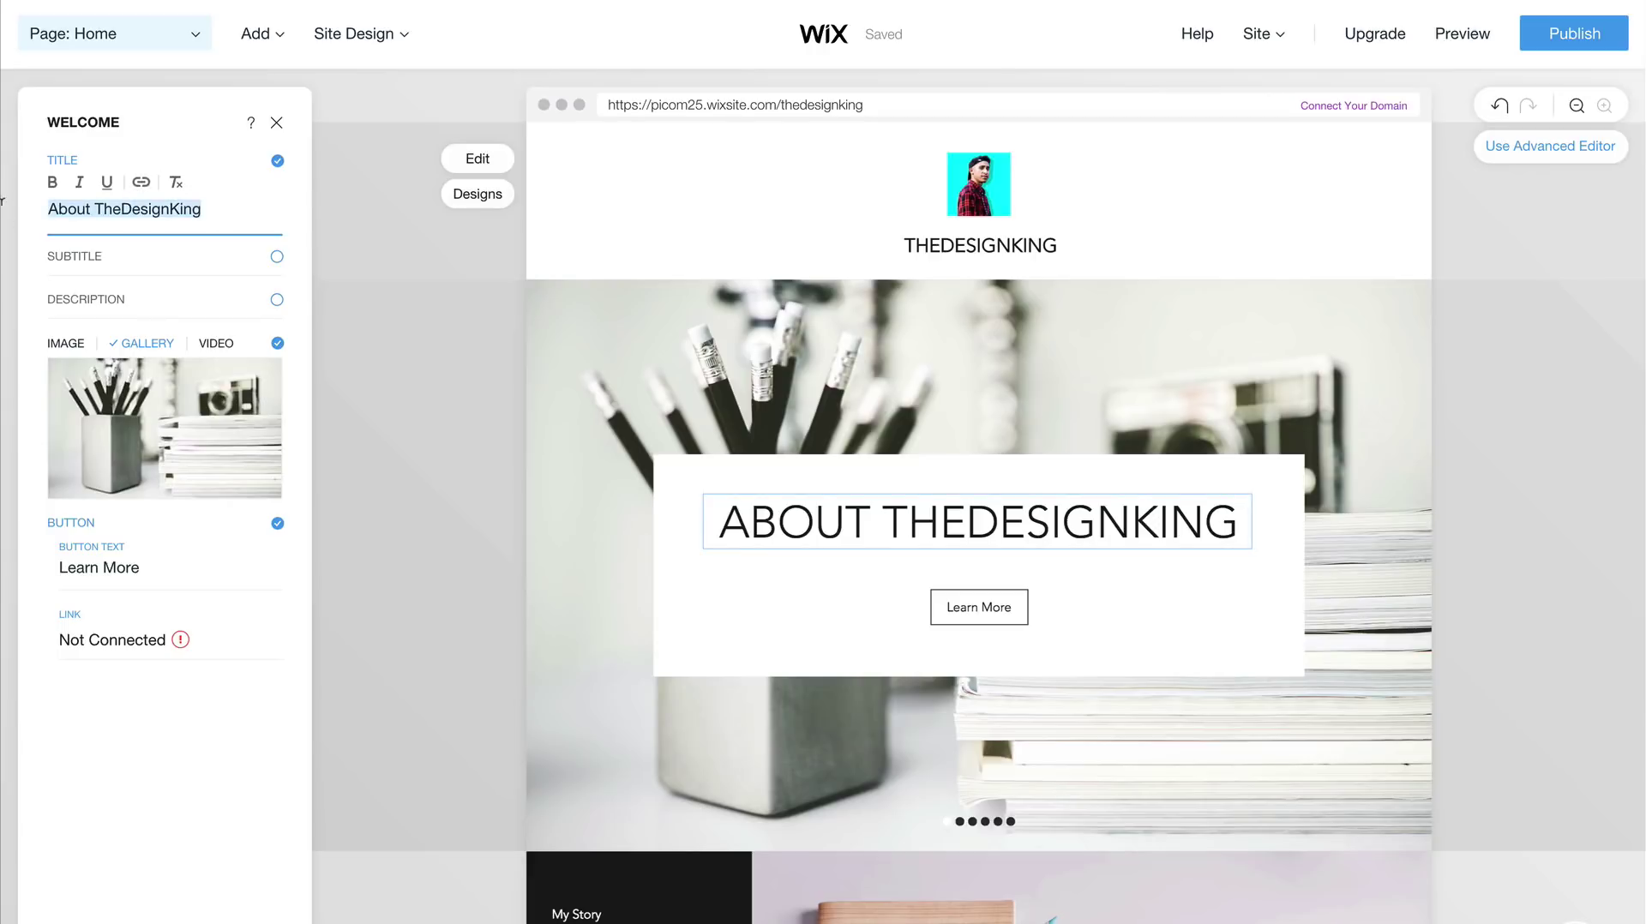
pyautogui.write('The')
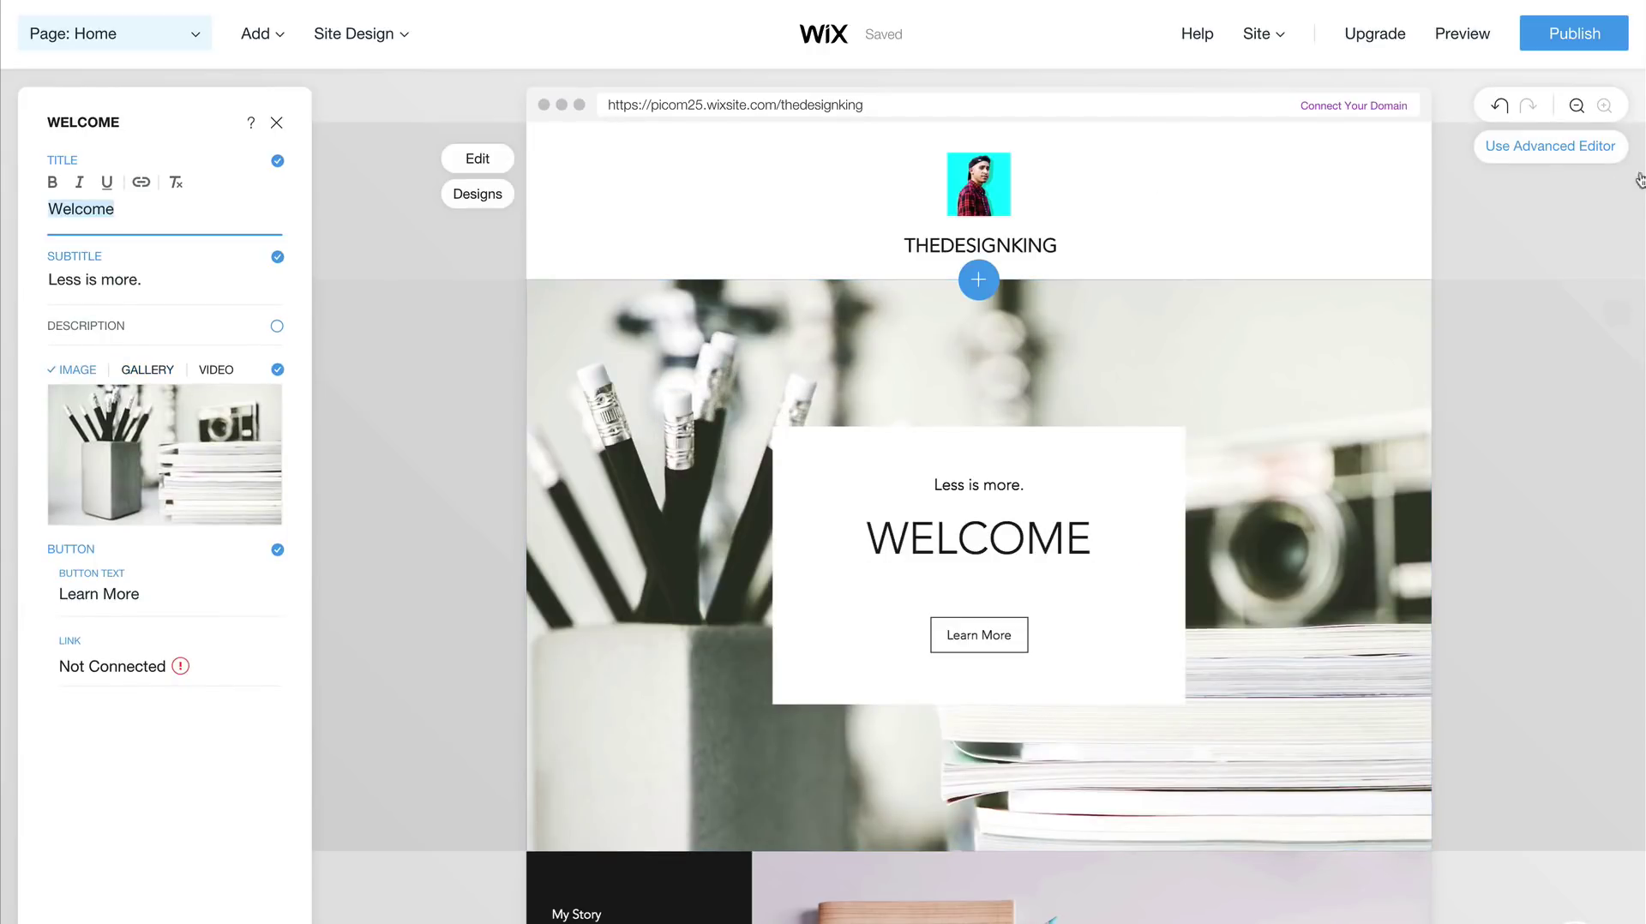
# Switch the site from Wix ADI to the fully customizable Wix Editor.
pyautogui.click(1517, 162)
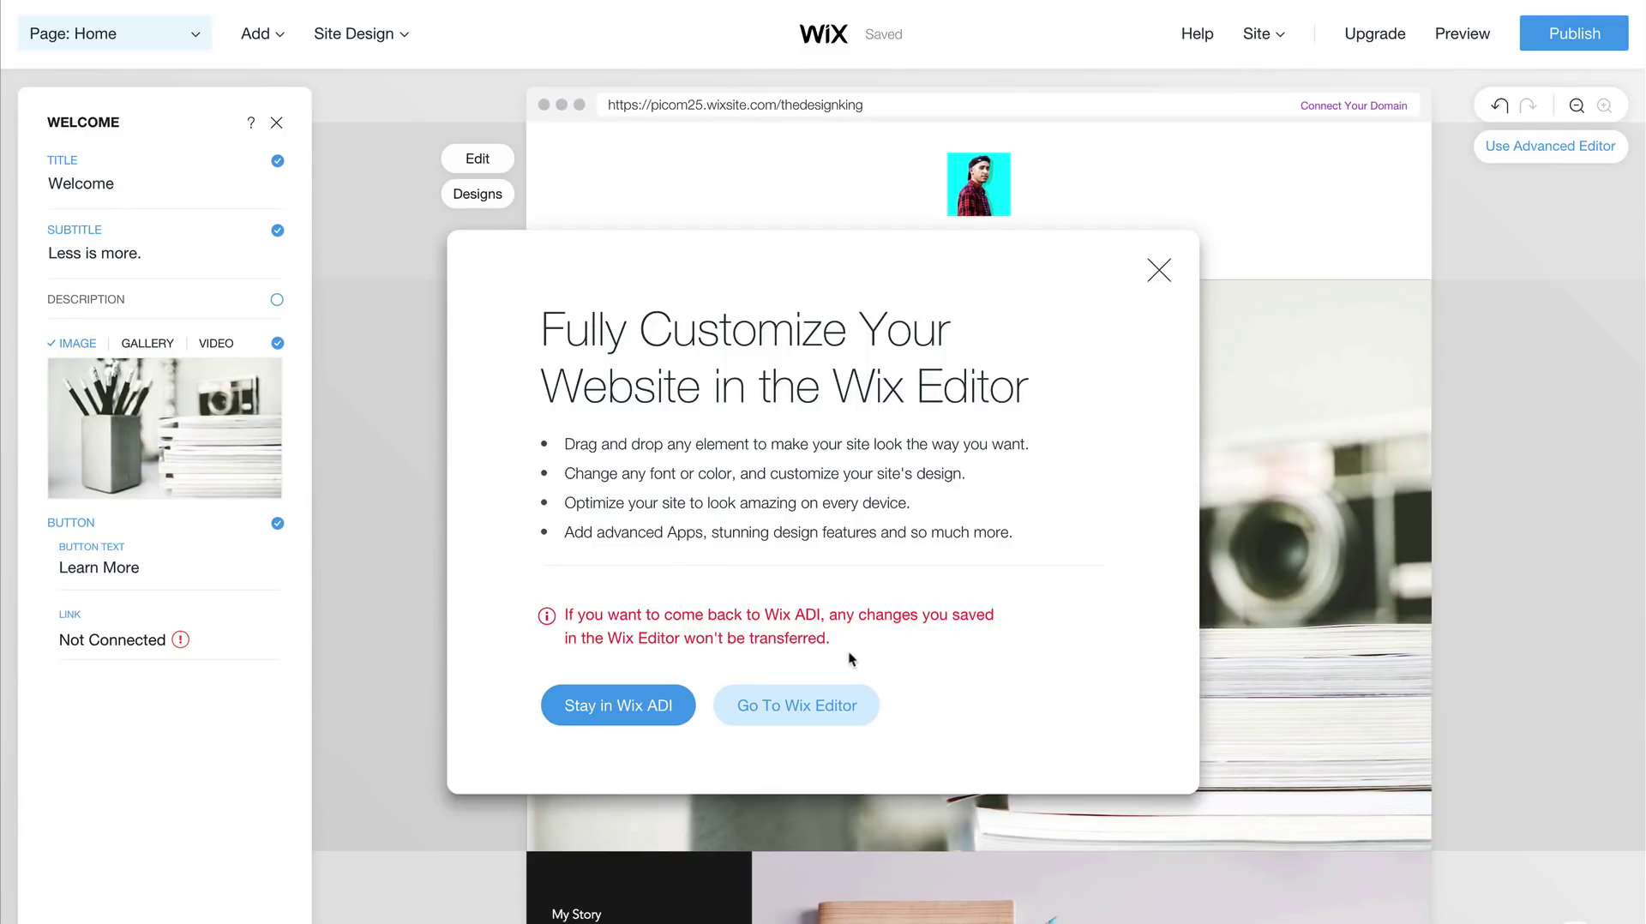
pyautogui.click(799, 717)
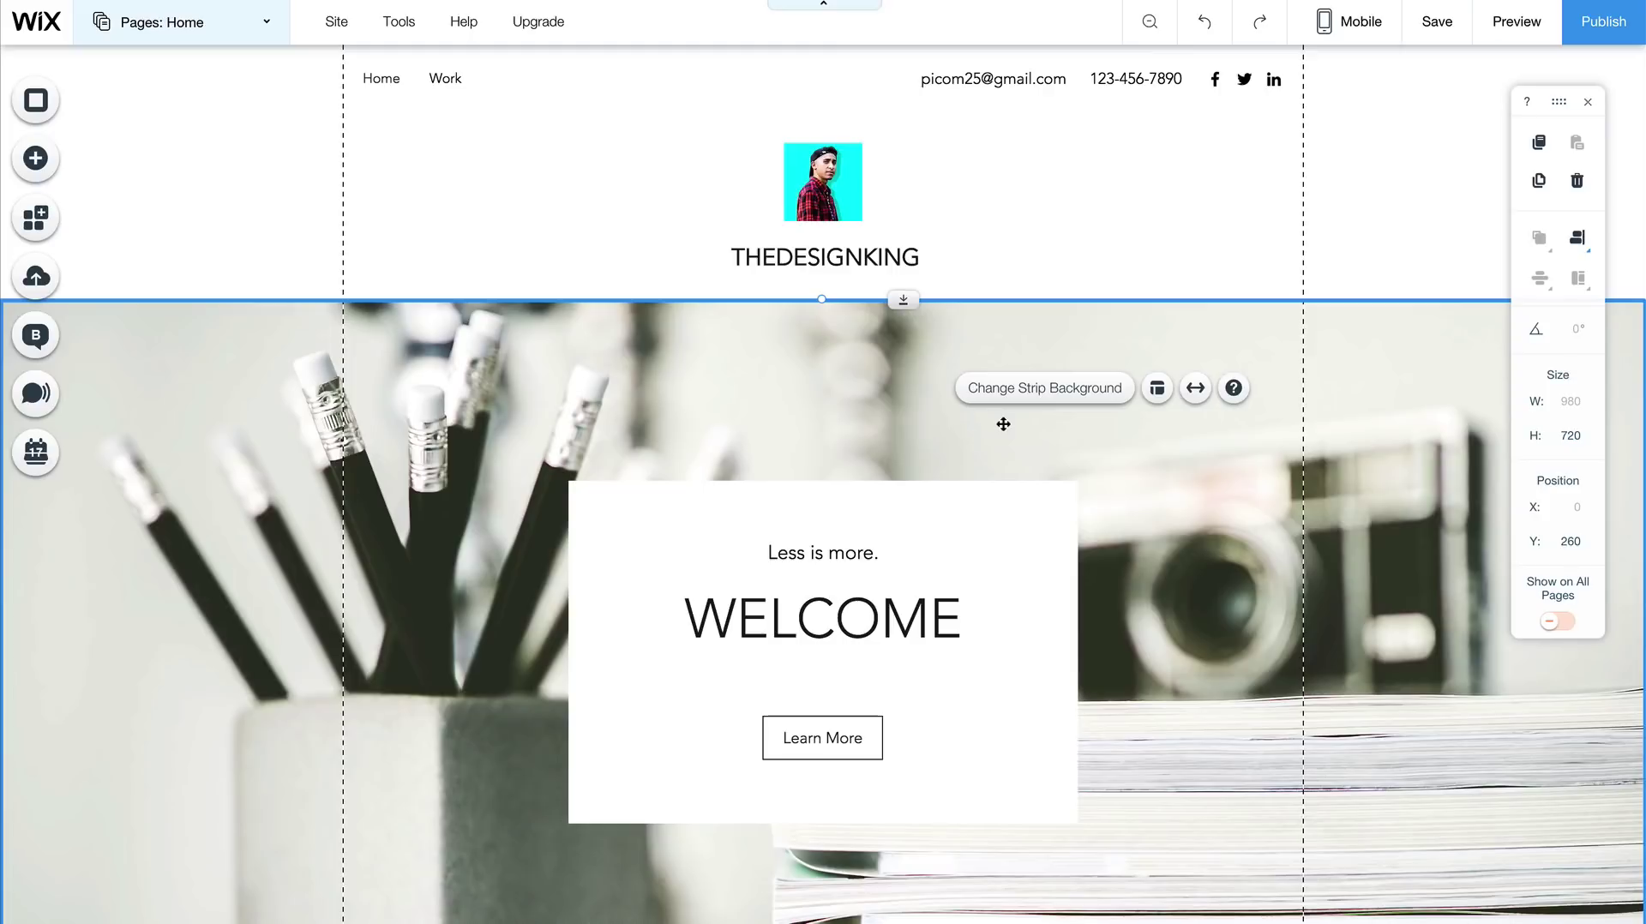
# Select the grouped text and button in the welcome box, view the available animations, and close them without choosing one.
pyautogui.click(892, 616)
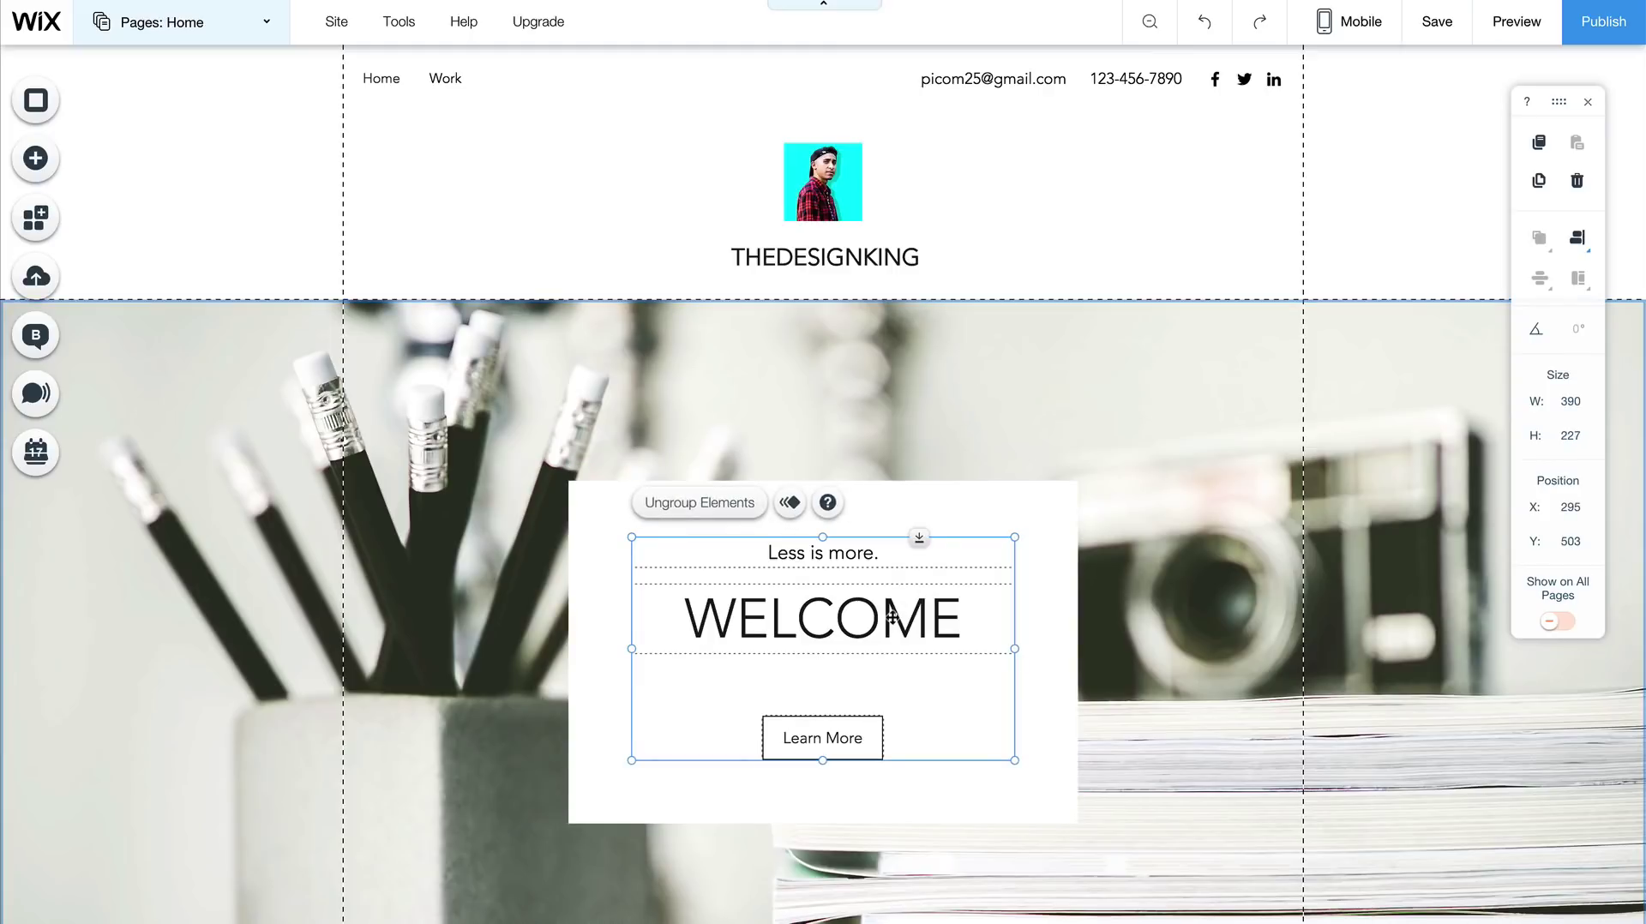
pyautogui.click(790, 504)
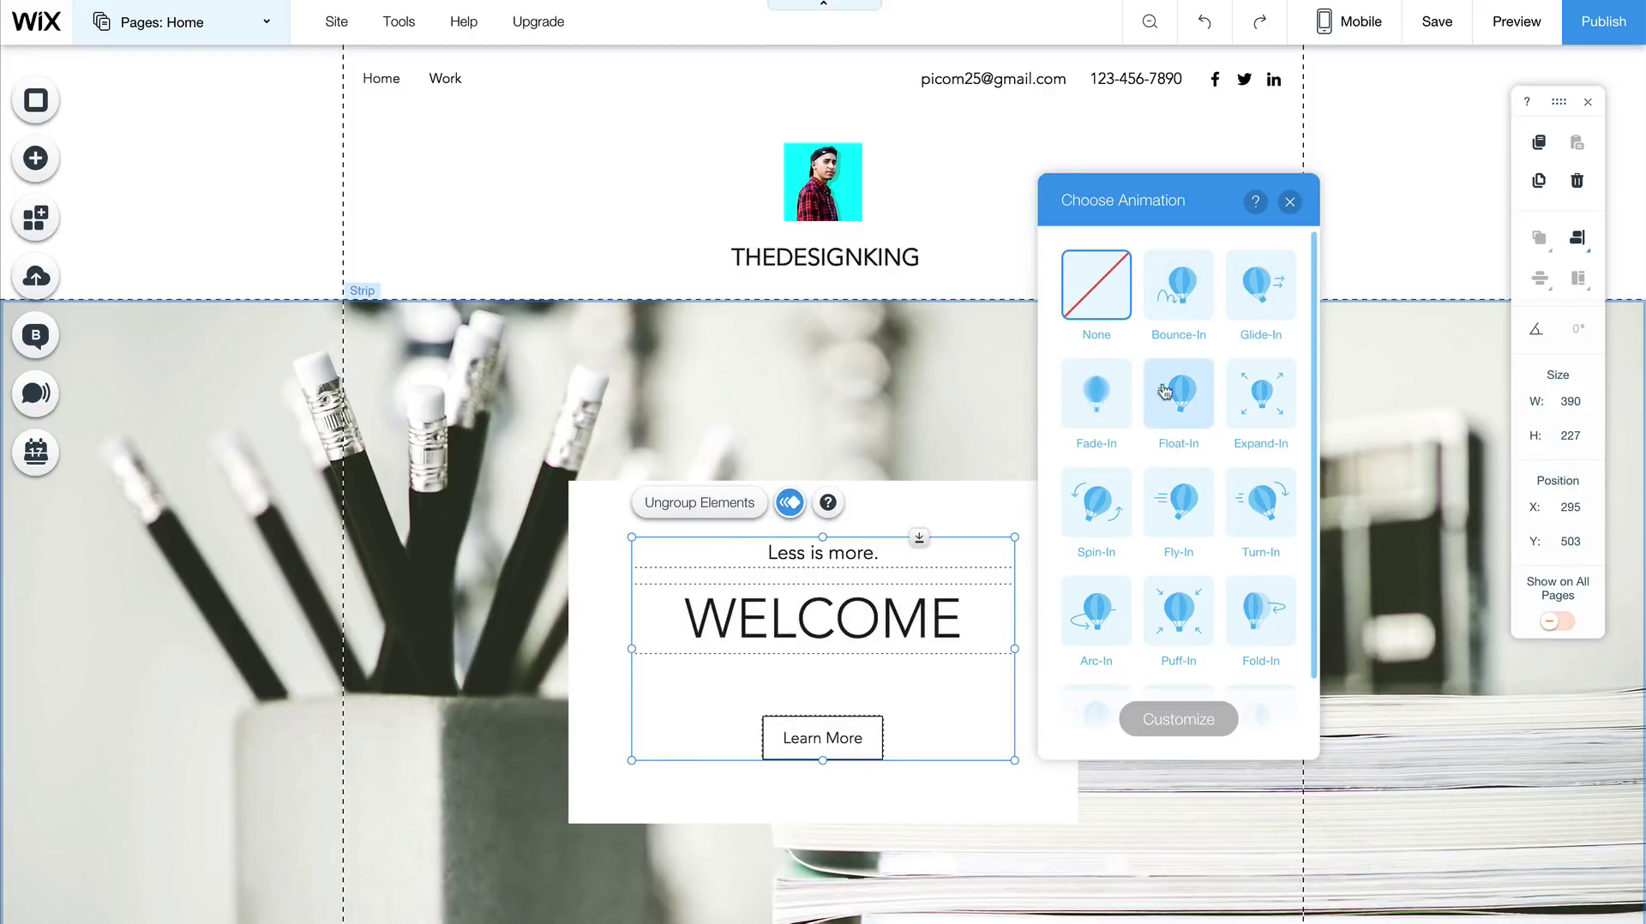
pyautogui.press('Escape')
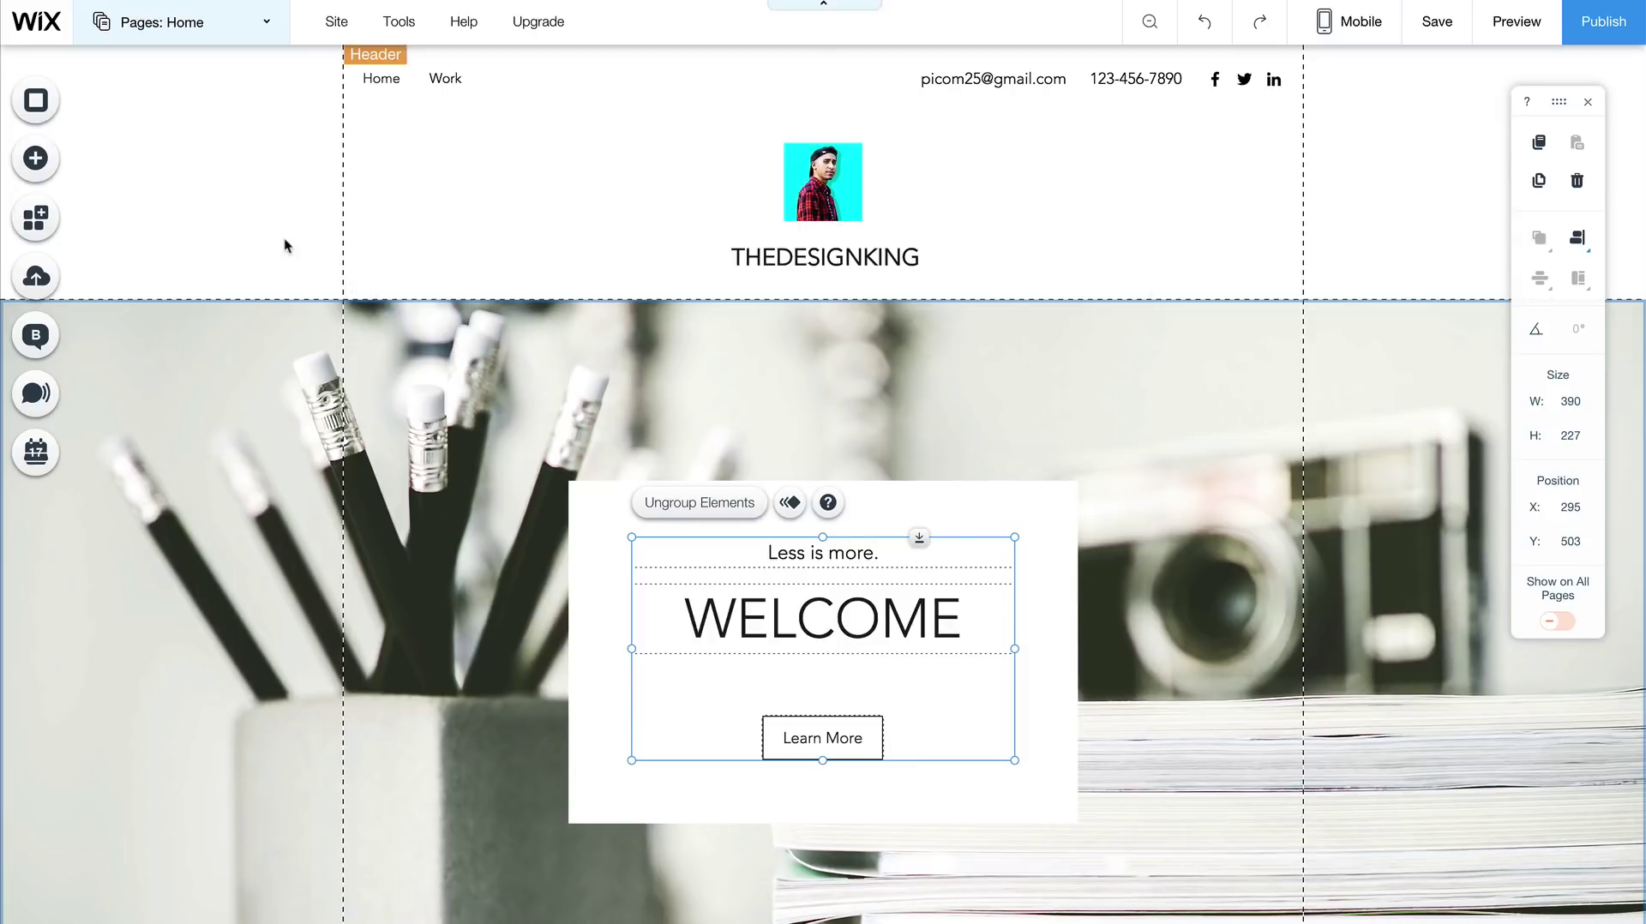
# Browse the lightbox templates and add the yellow Welcome (Jazzy) lightbox to the Home page.
pyautogui.click(37, 163)
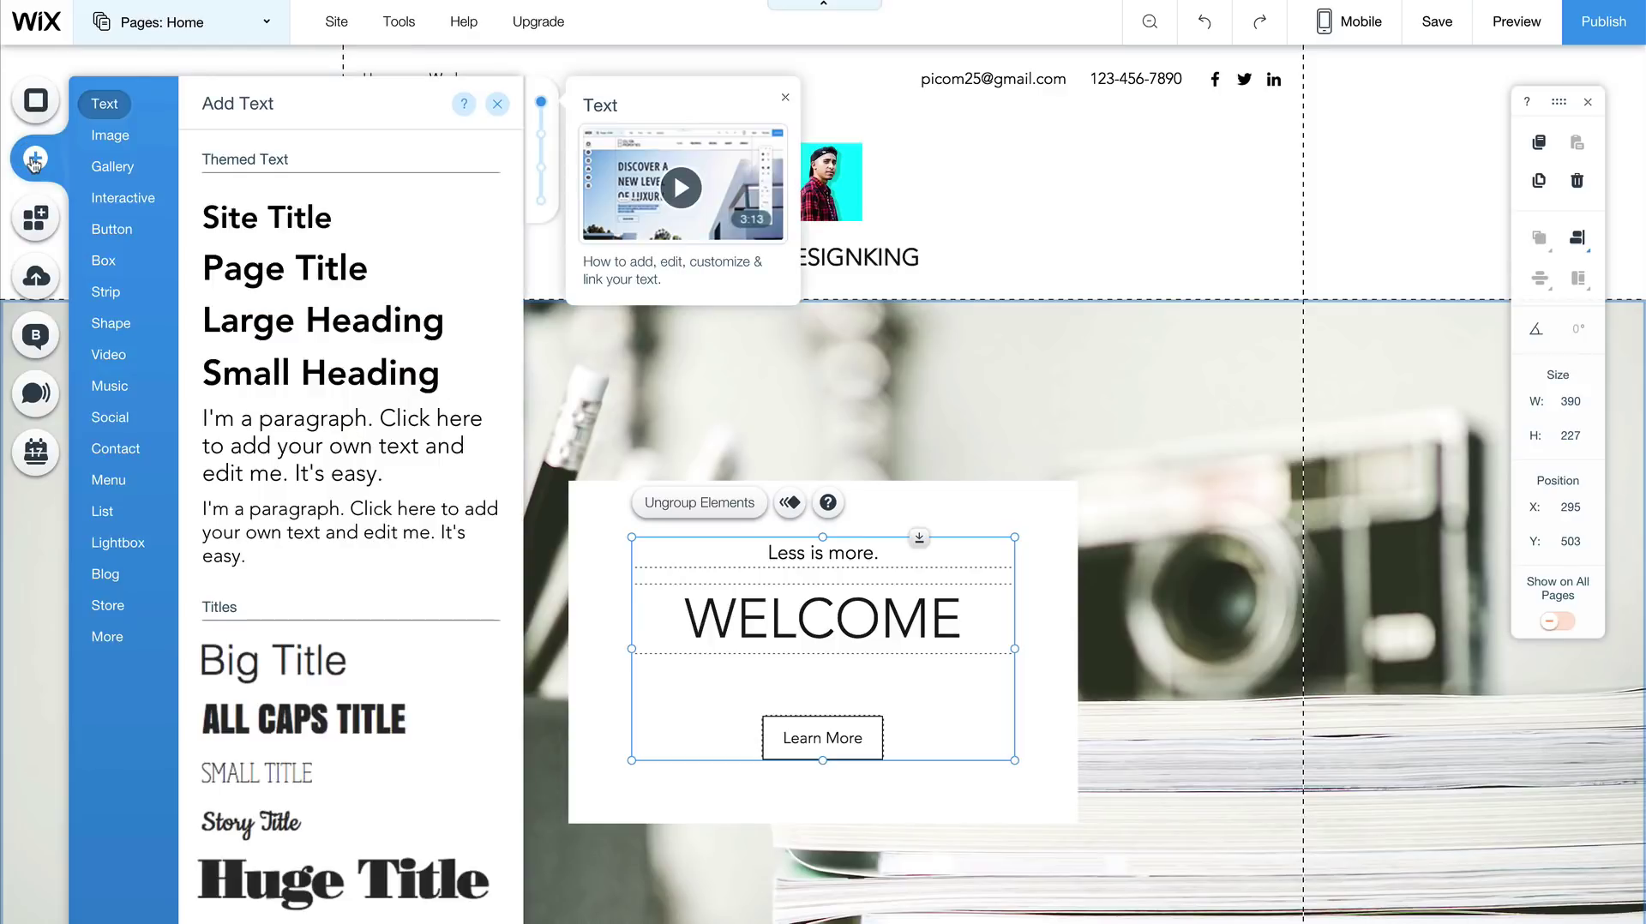
pyautogui.moveTo(119, 557)
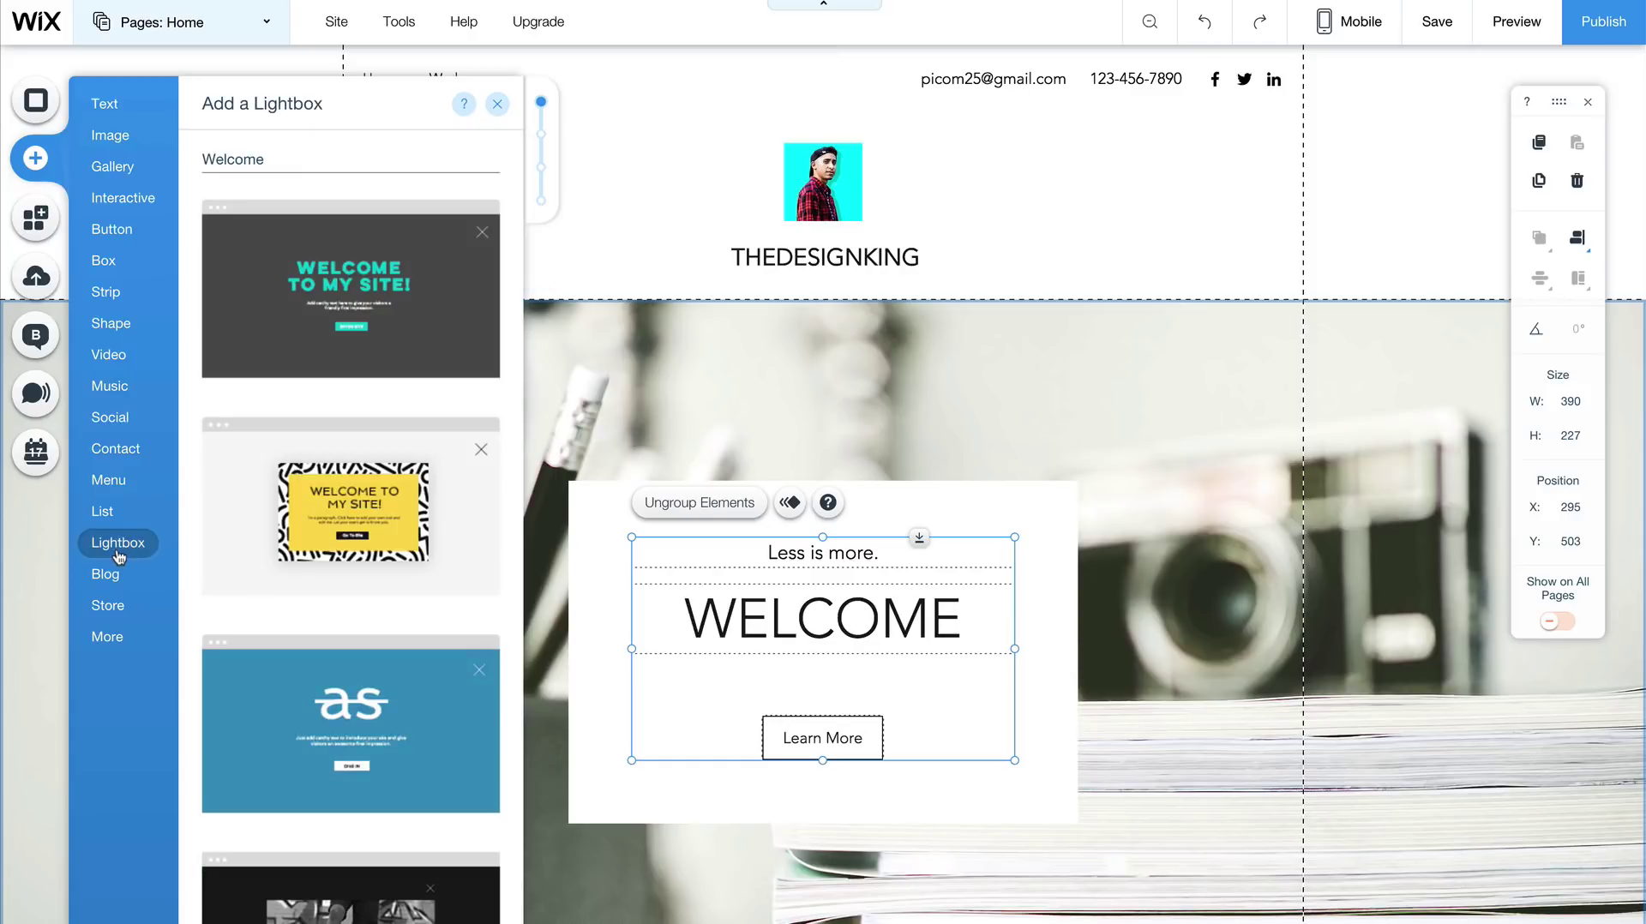
pyautogui.scroll(-5, 317, 583)
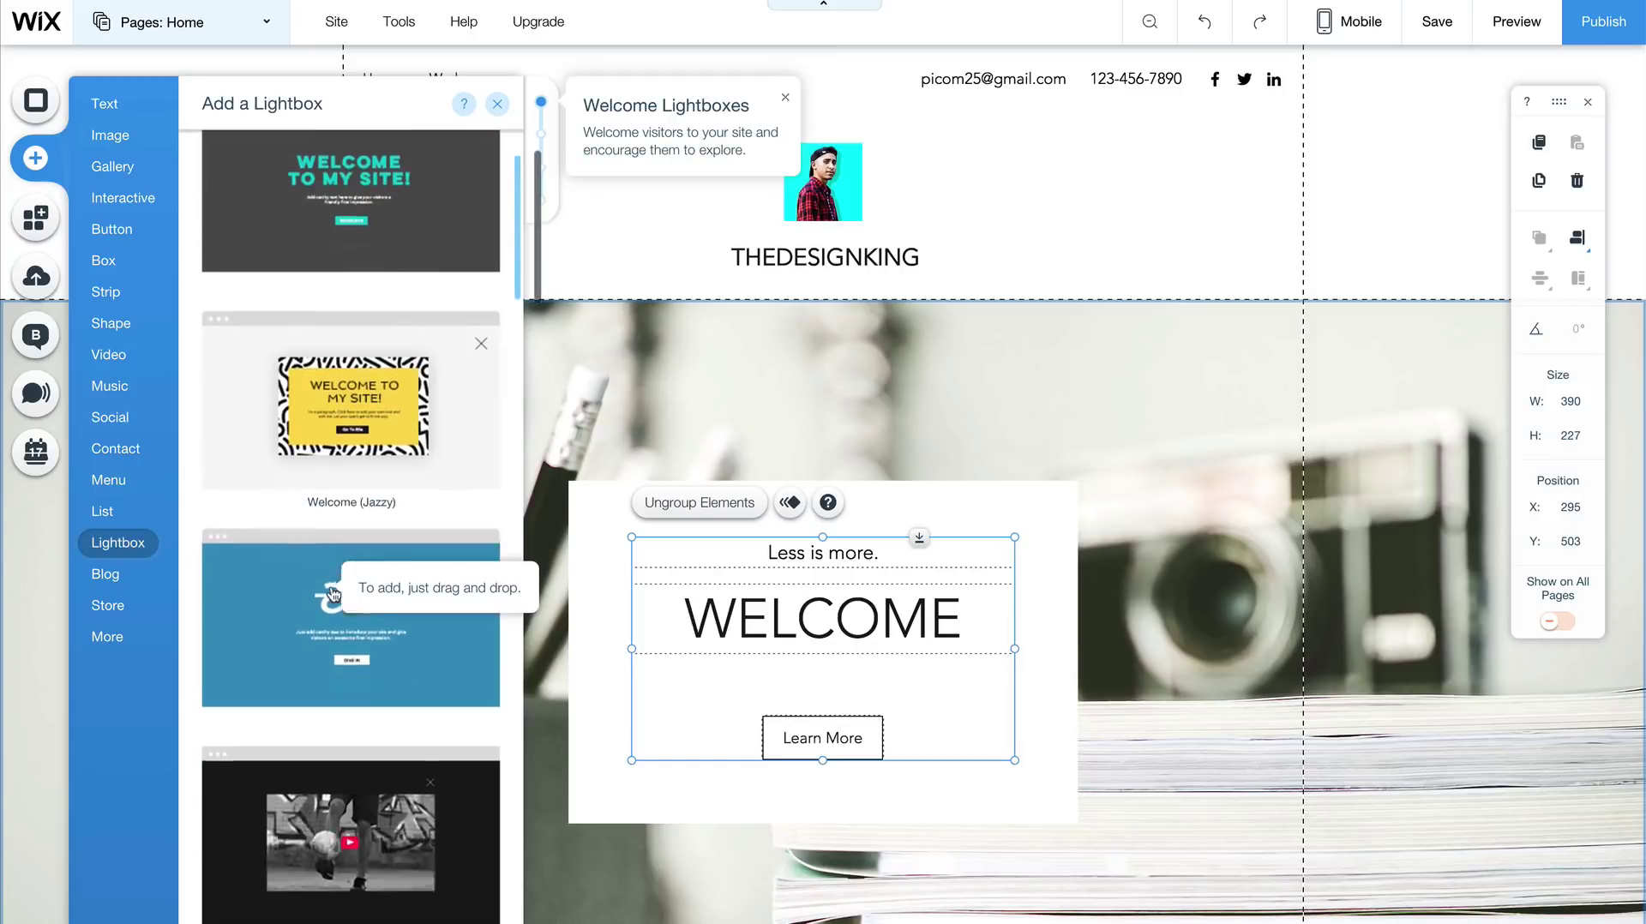
pyautogui.scroll(-5, 331, 643)
pyautogui.scroll(10, 335, 558)
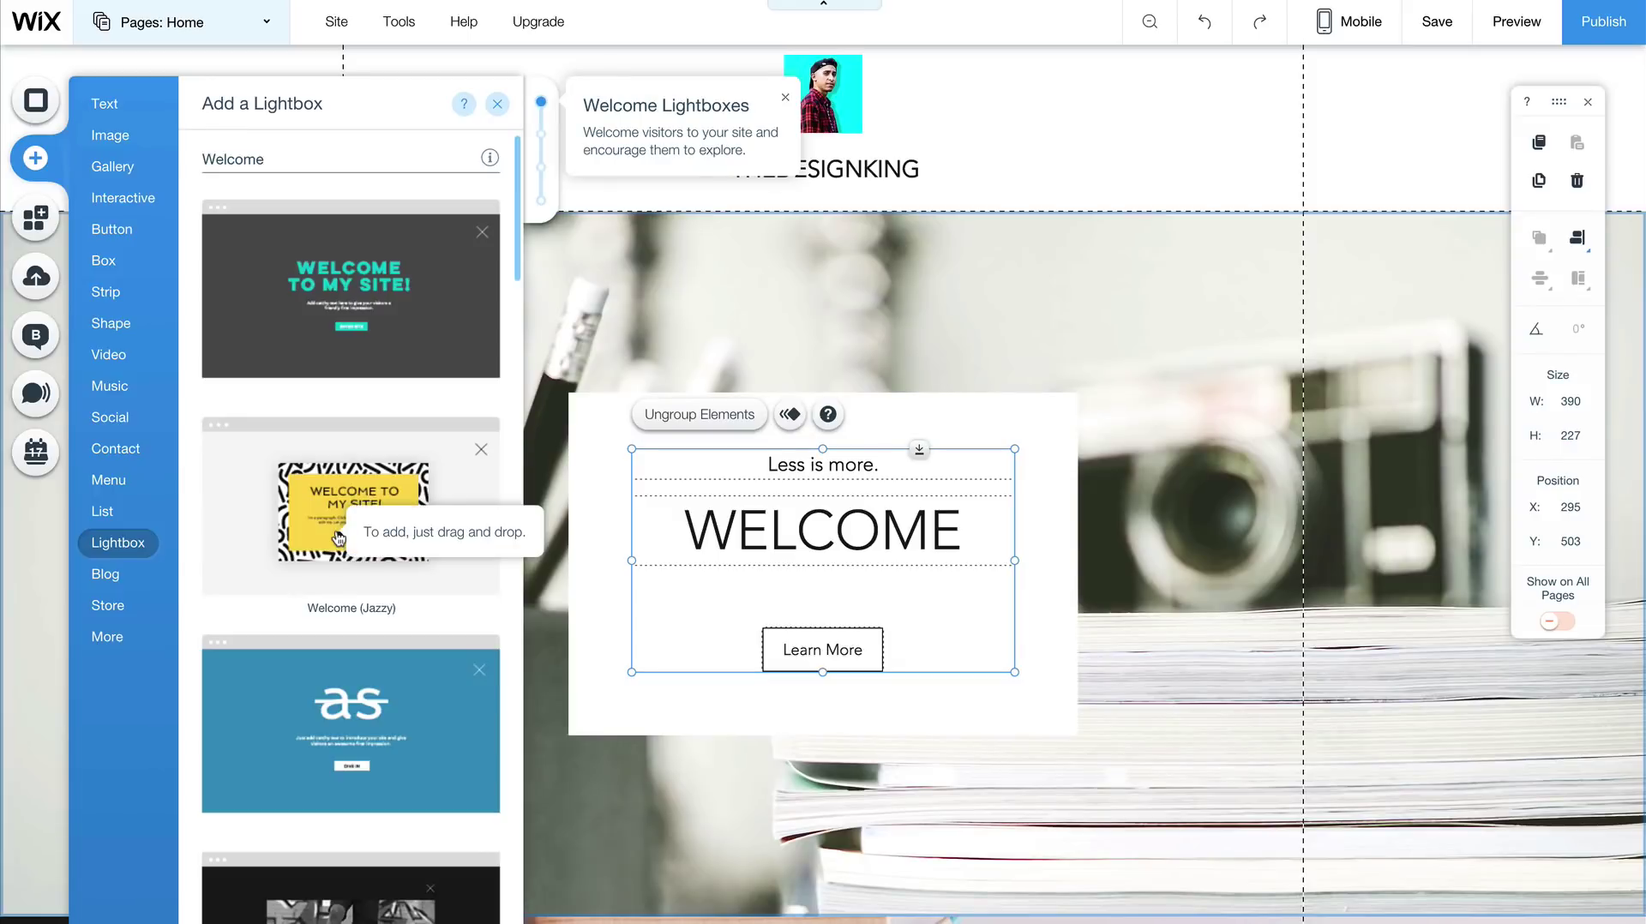
pyautogui.click(339, 538)
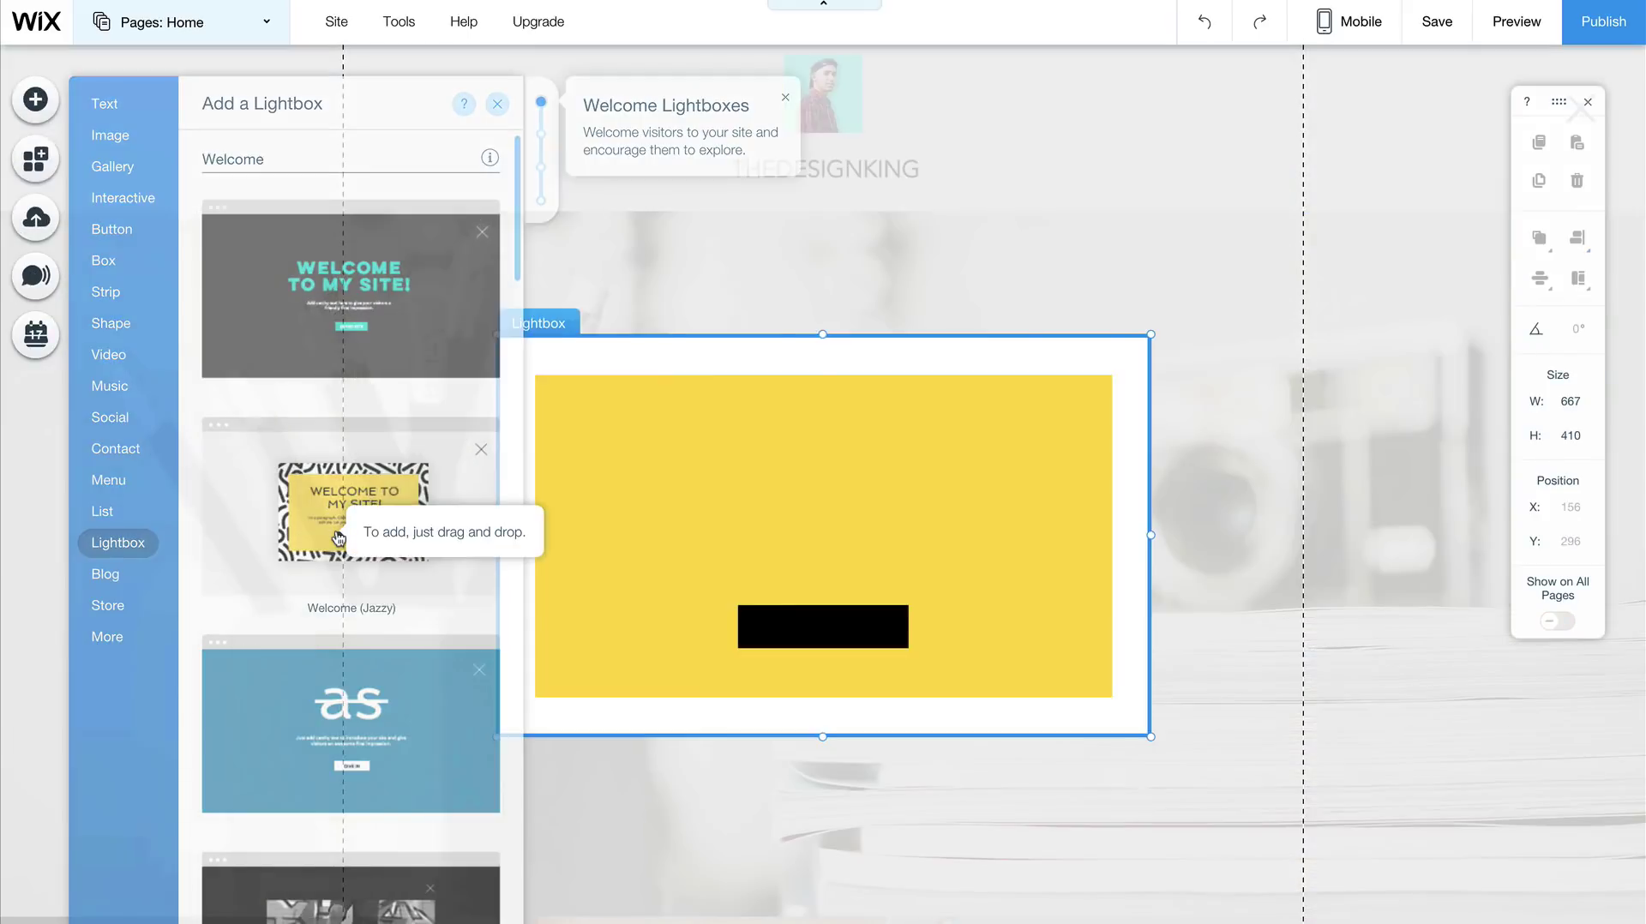
# Apply the Site Title theme to the lightbox's heading, check the available fonts, and increase the heading's font size.
pyautogui.click(584, 379)
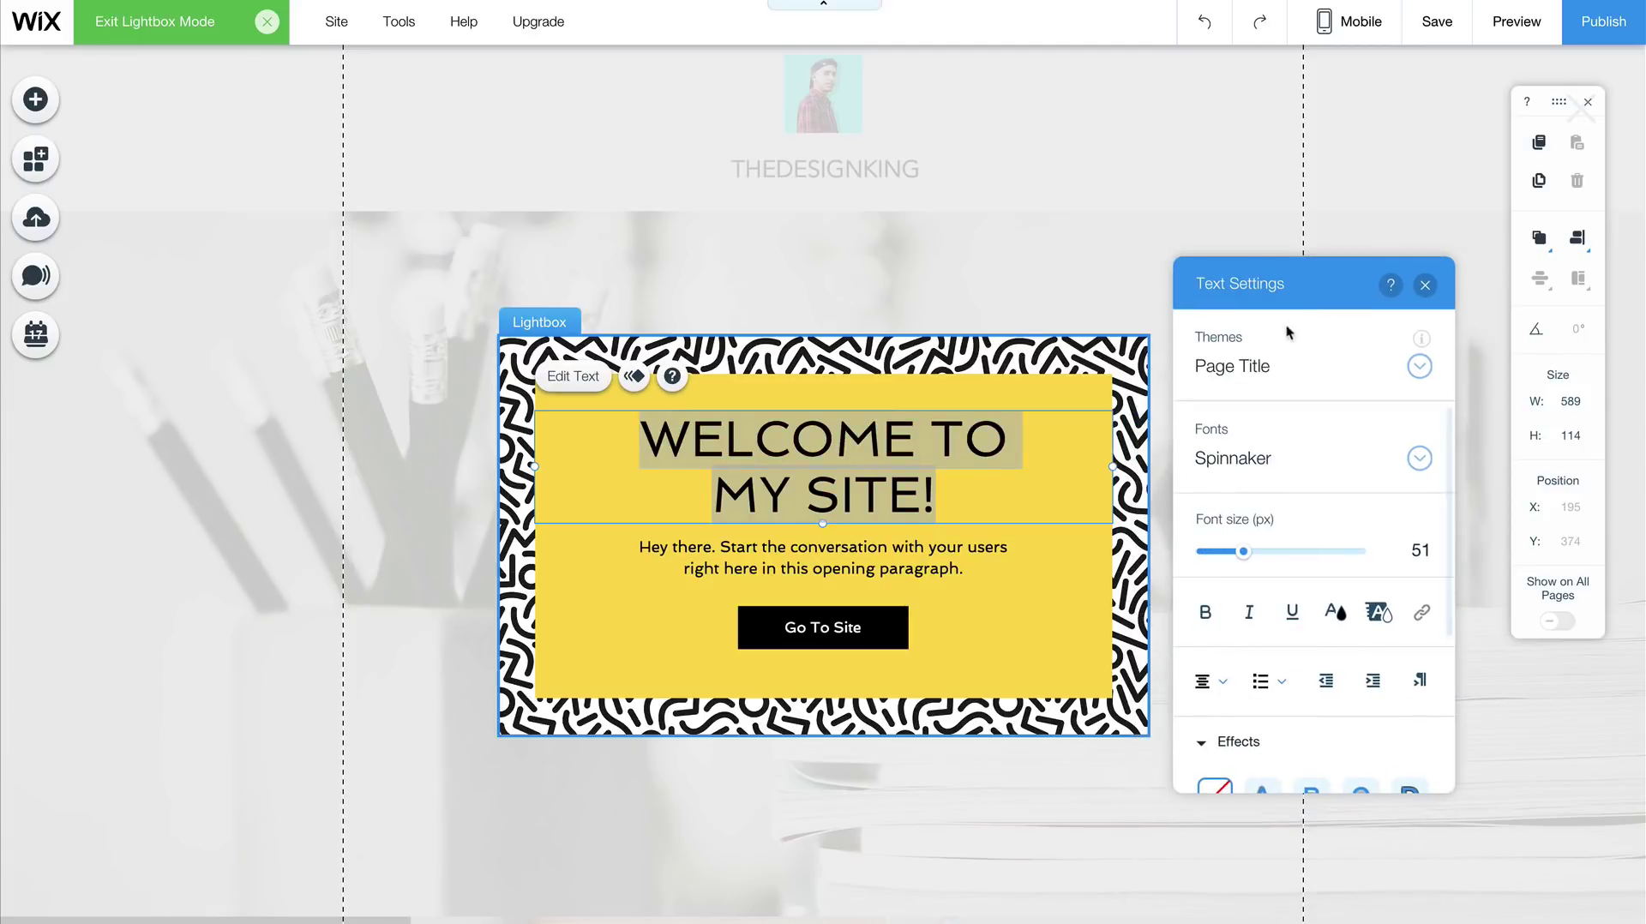
pyautogui.click(1420, 371)
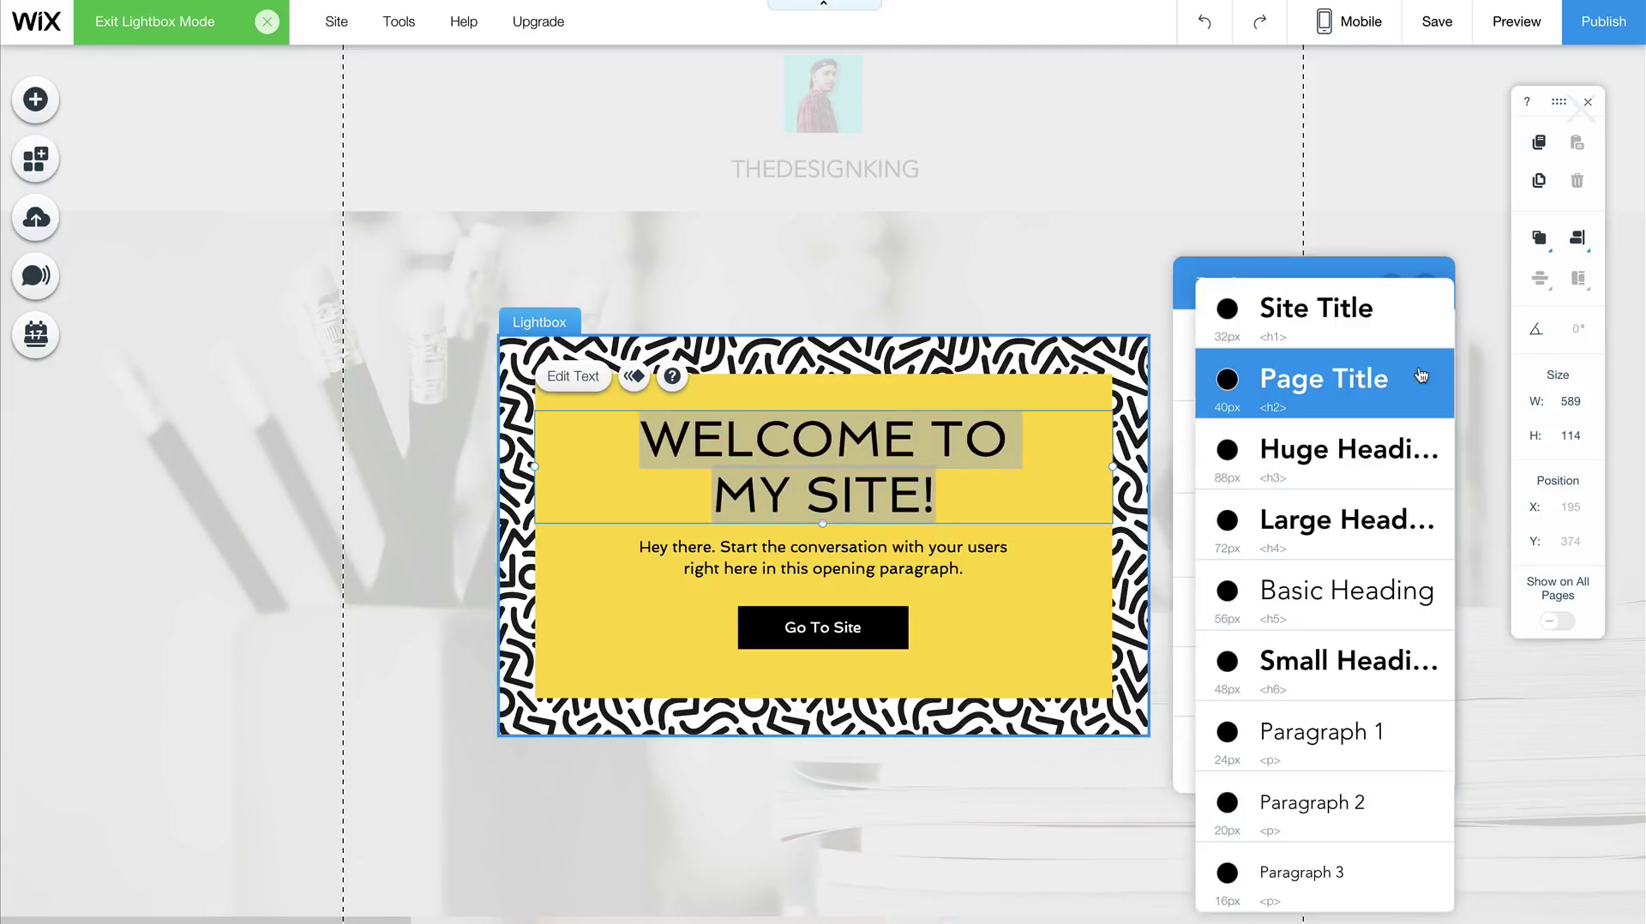
pyautogui.click(1362, 331)
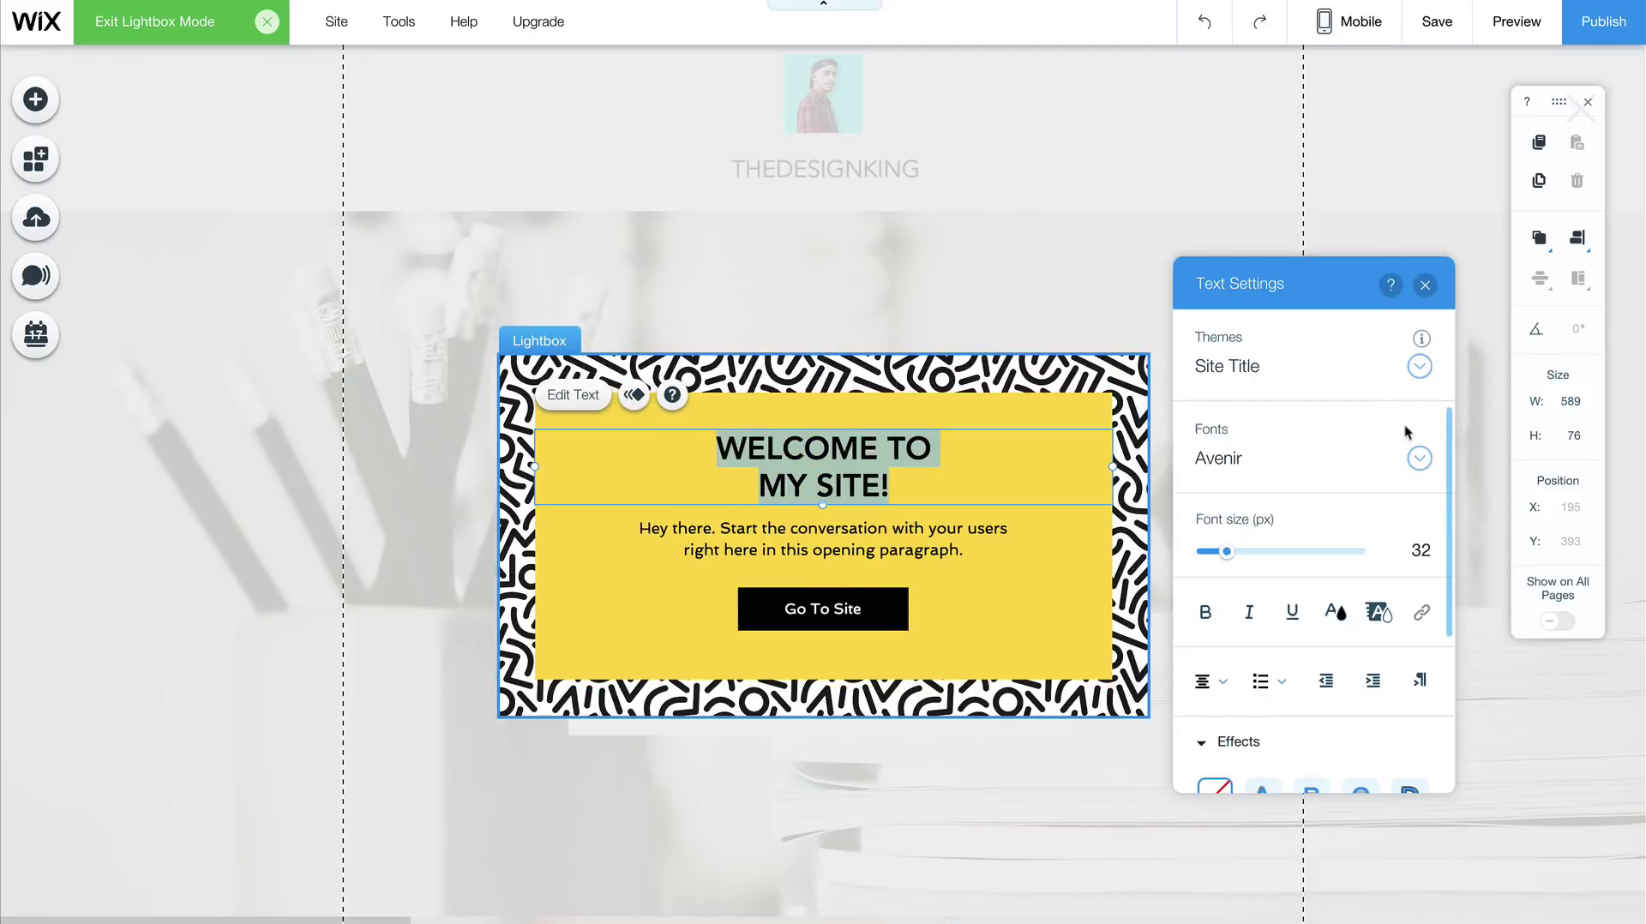
pyautogui.click(1420, 458)
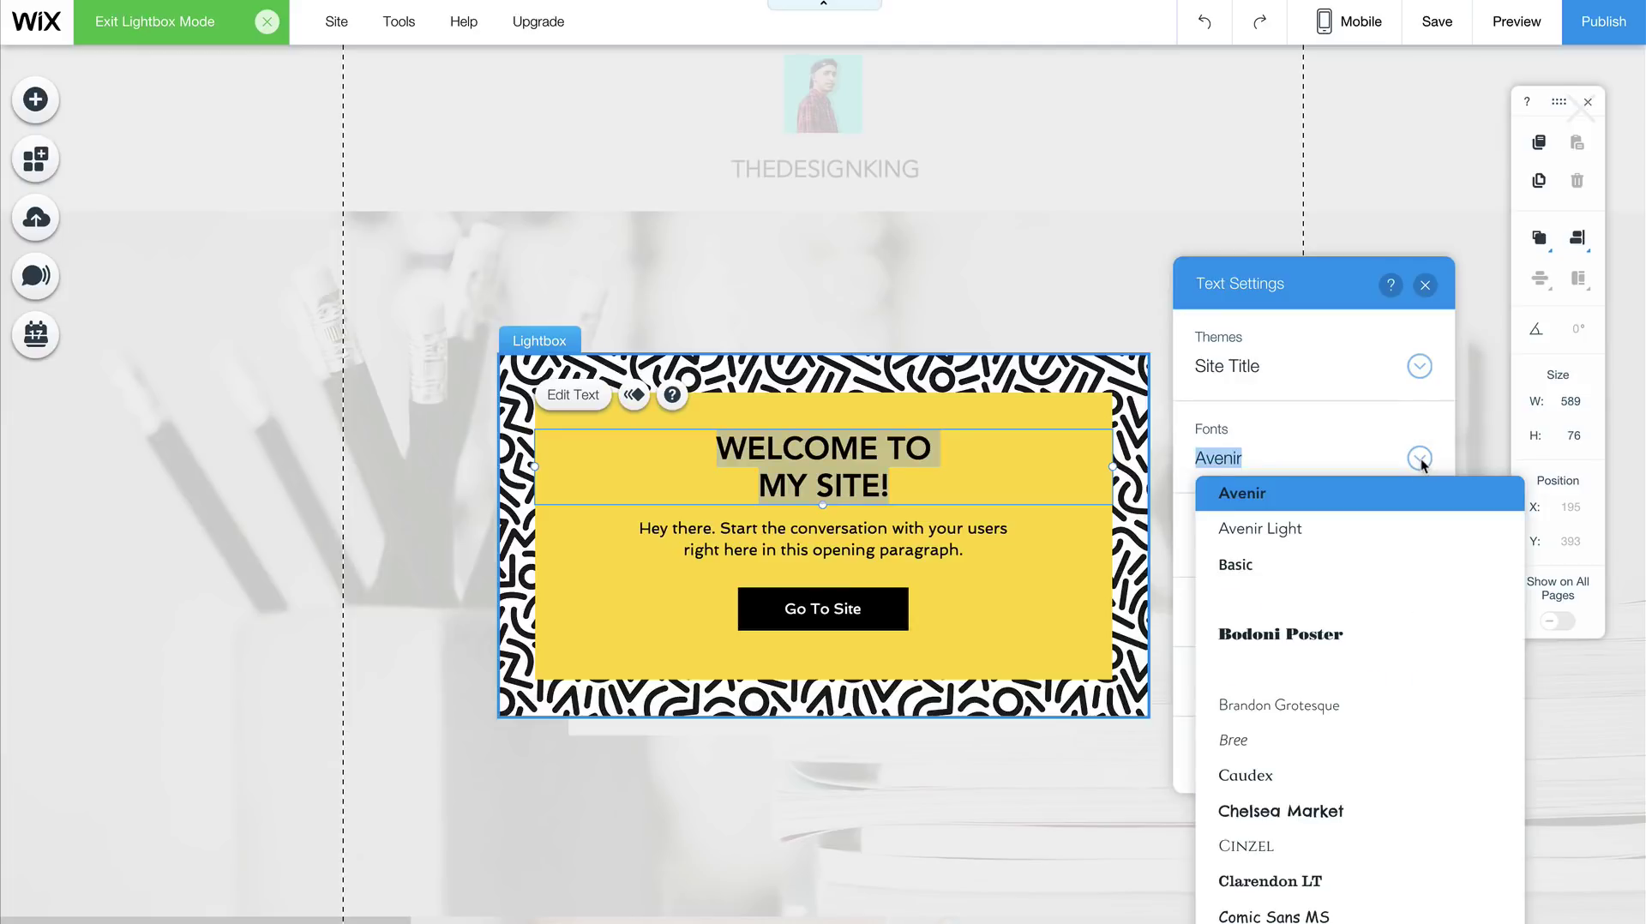
pyautogui.click(1419, 461)
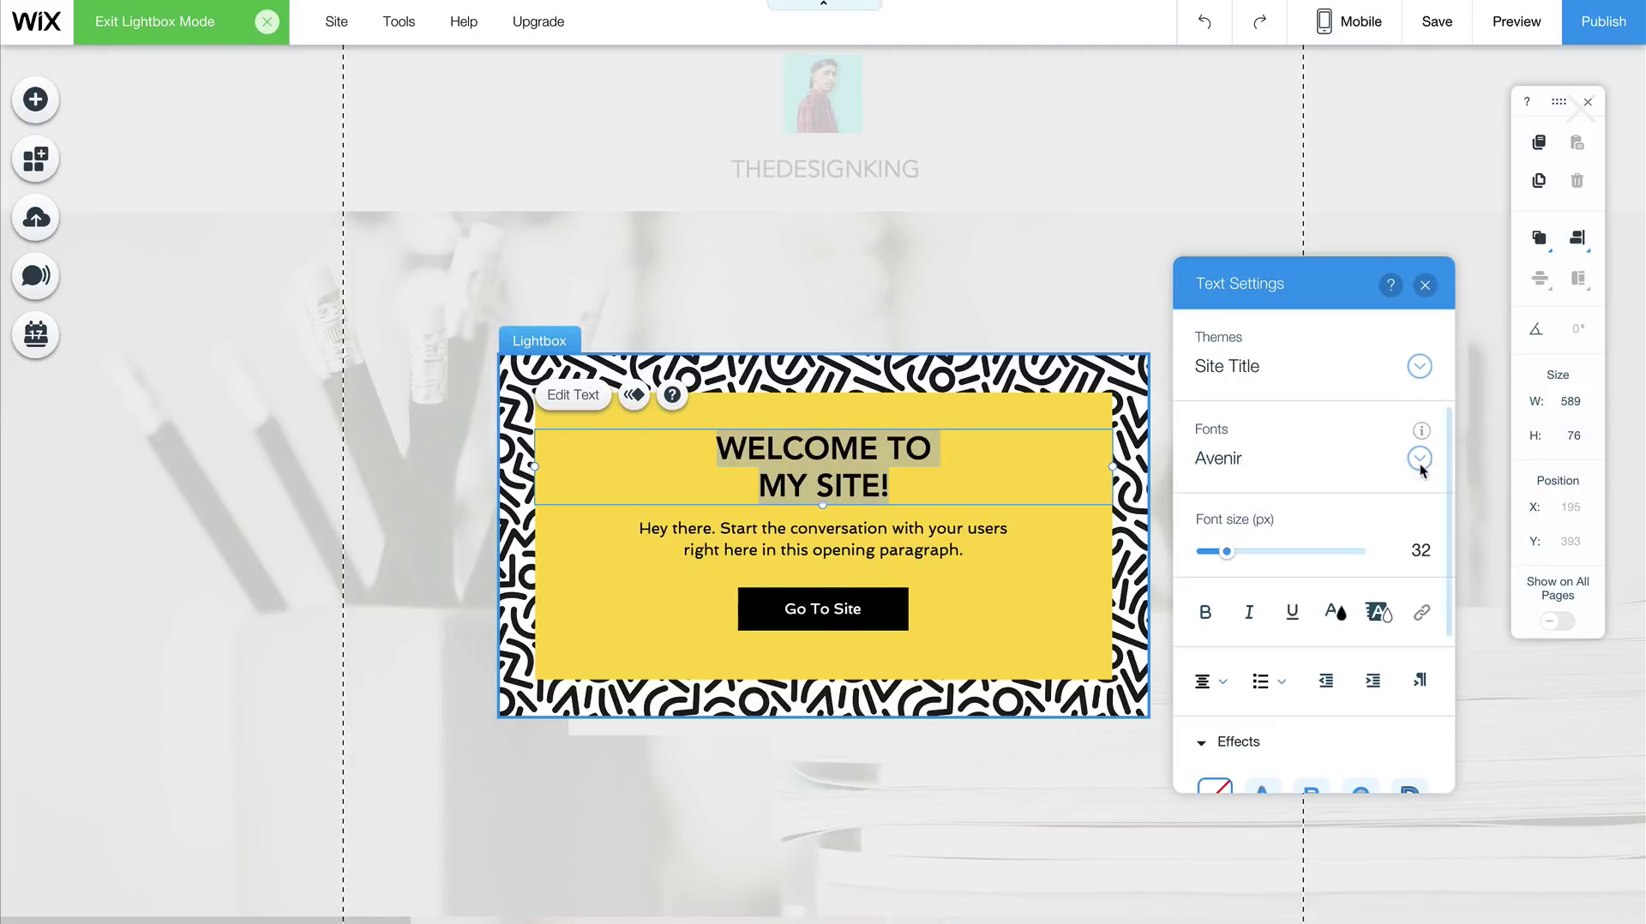
pyautogui.moveTo(1236, 551); pyautogui.dragTo(1294, 552)
# Change the lightbox's background to the pink flamingo and palm image, check its image settings, and close the background options.
pyautogui.click(521, 592)
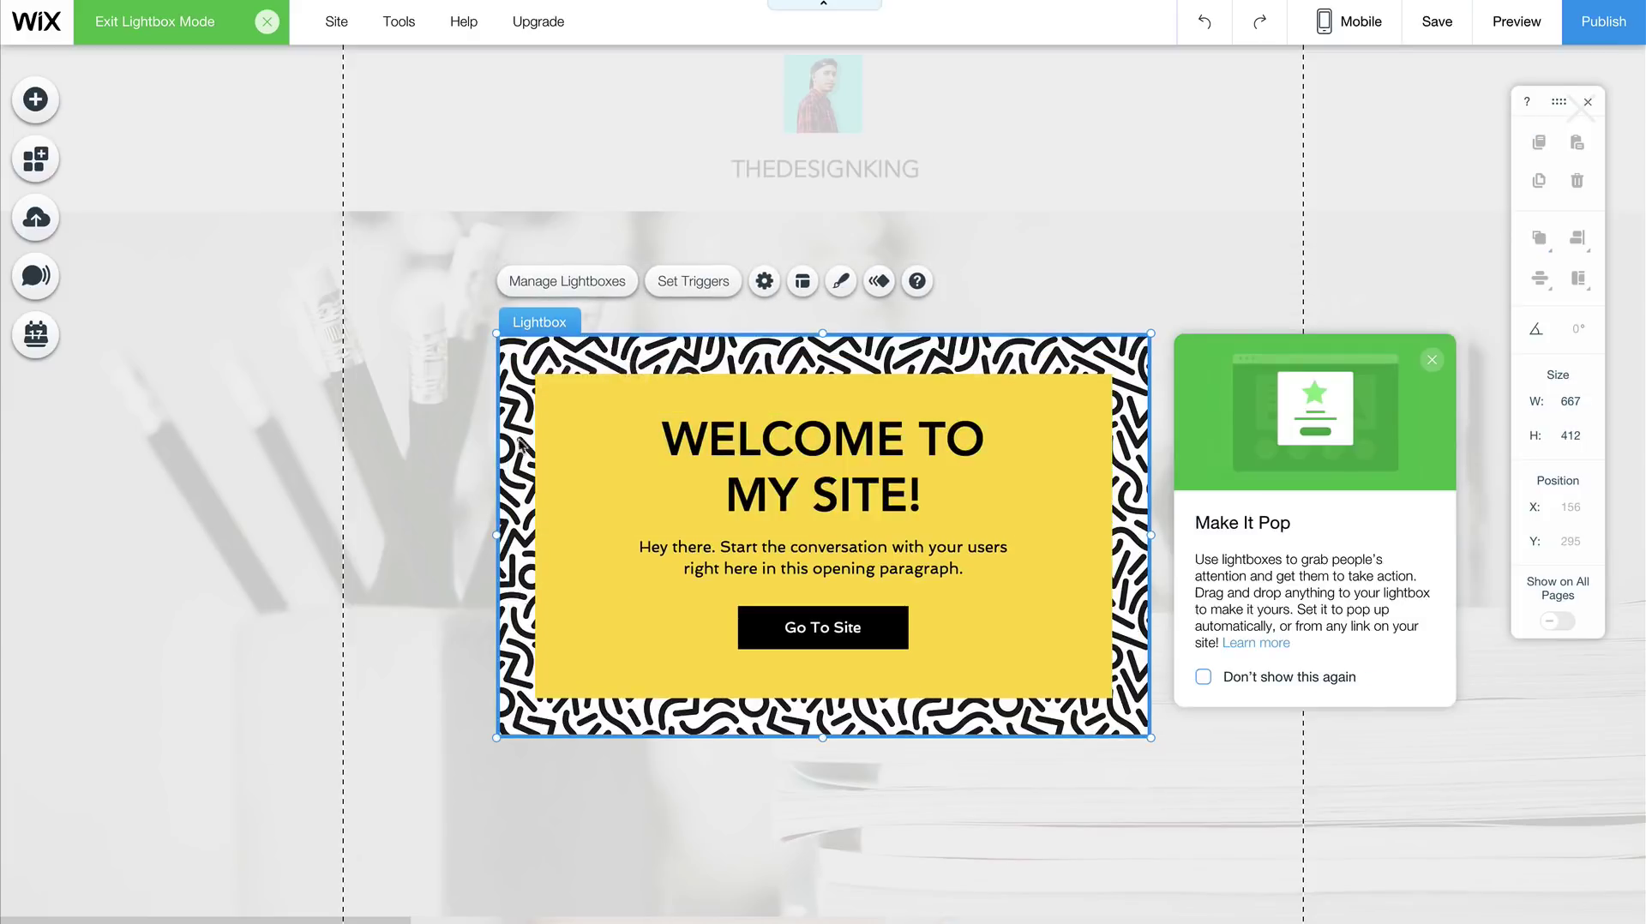
pyautogui.click(1438, 361)
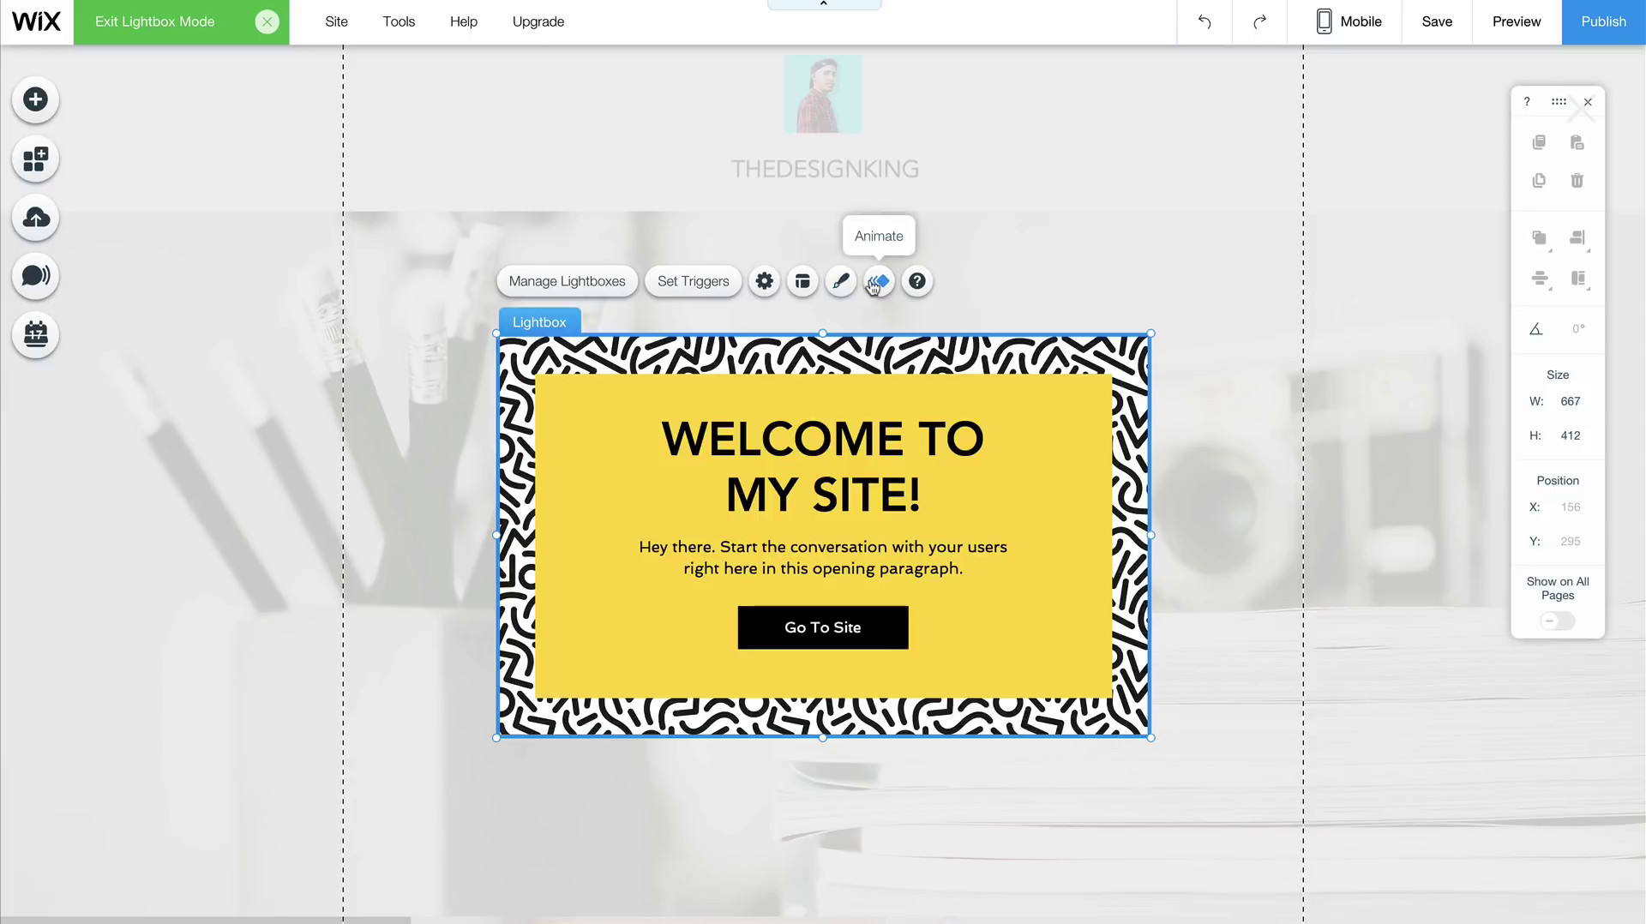
pyautogui.click(842, 285)
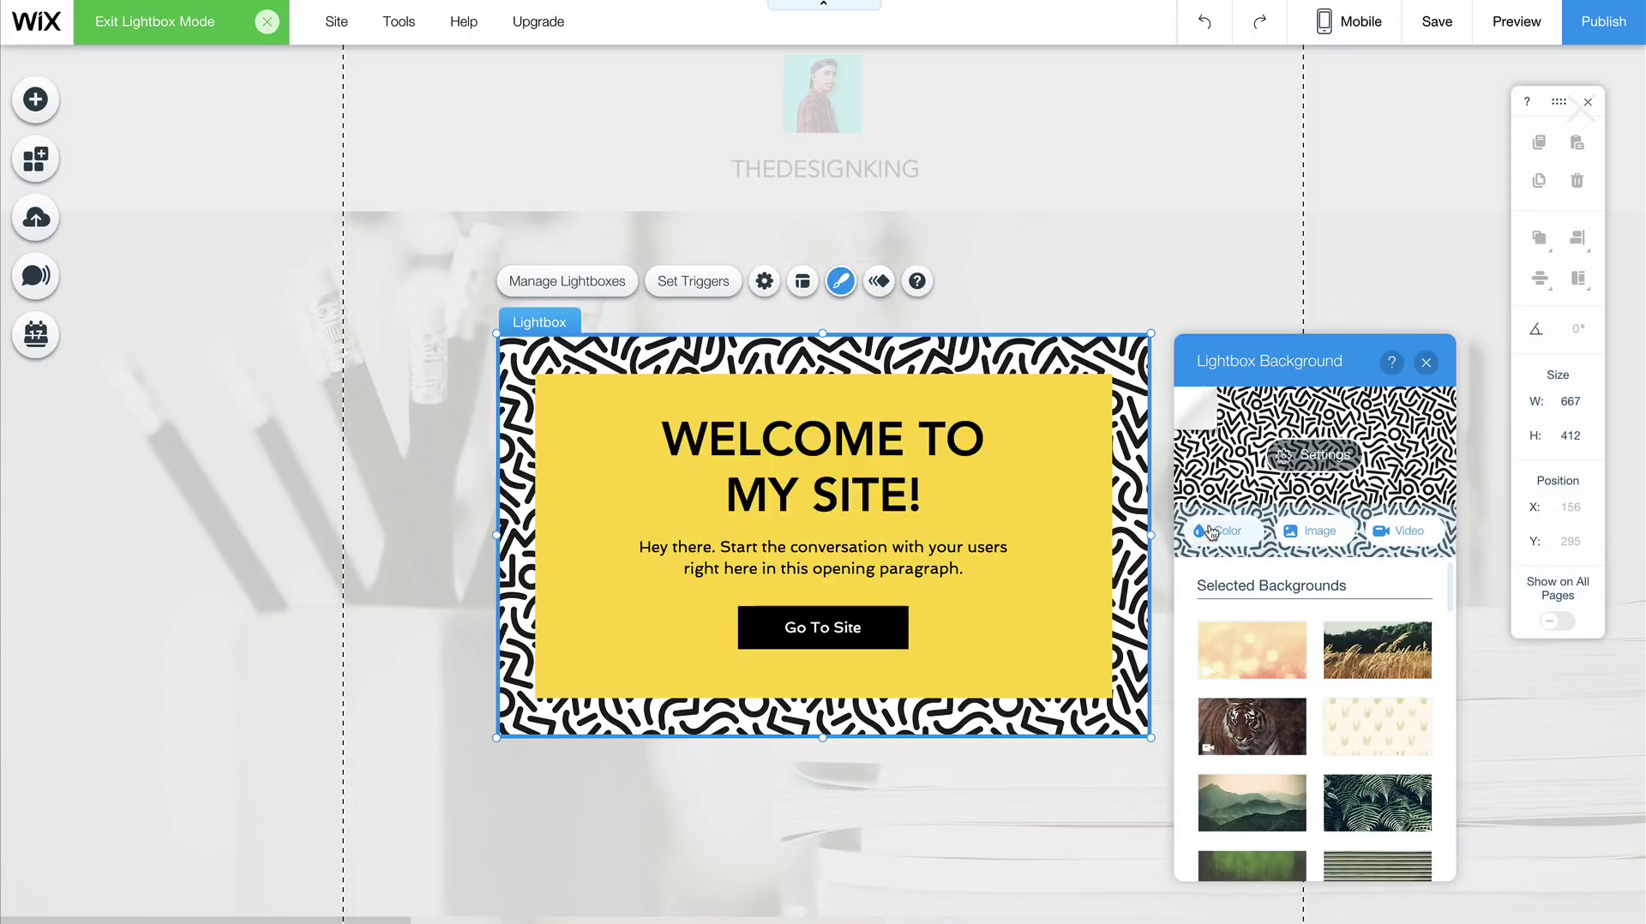
pyautogui.scroll(-5, 1362, 752)
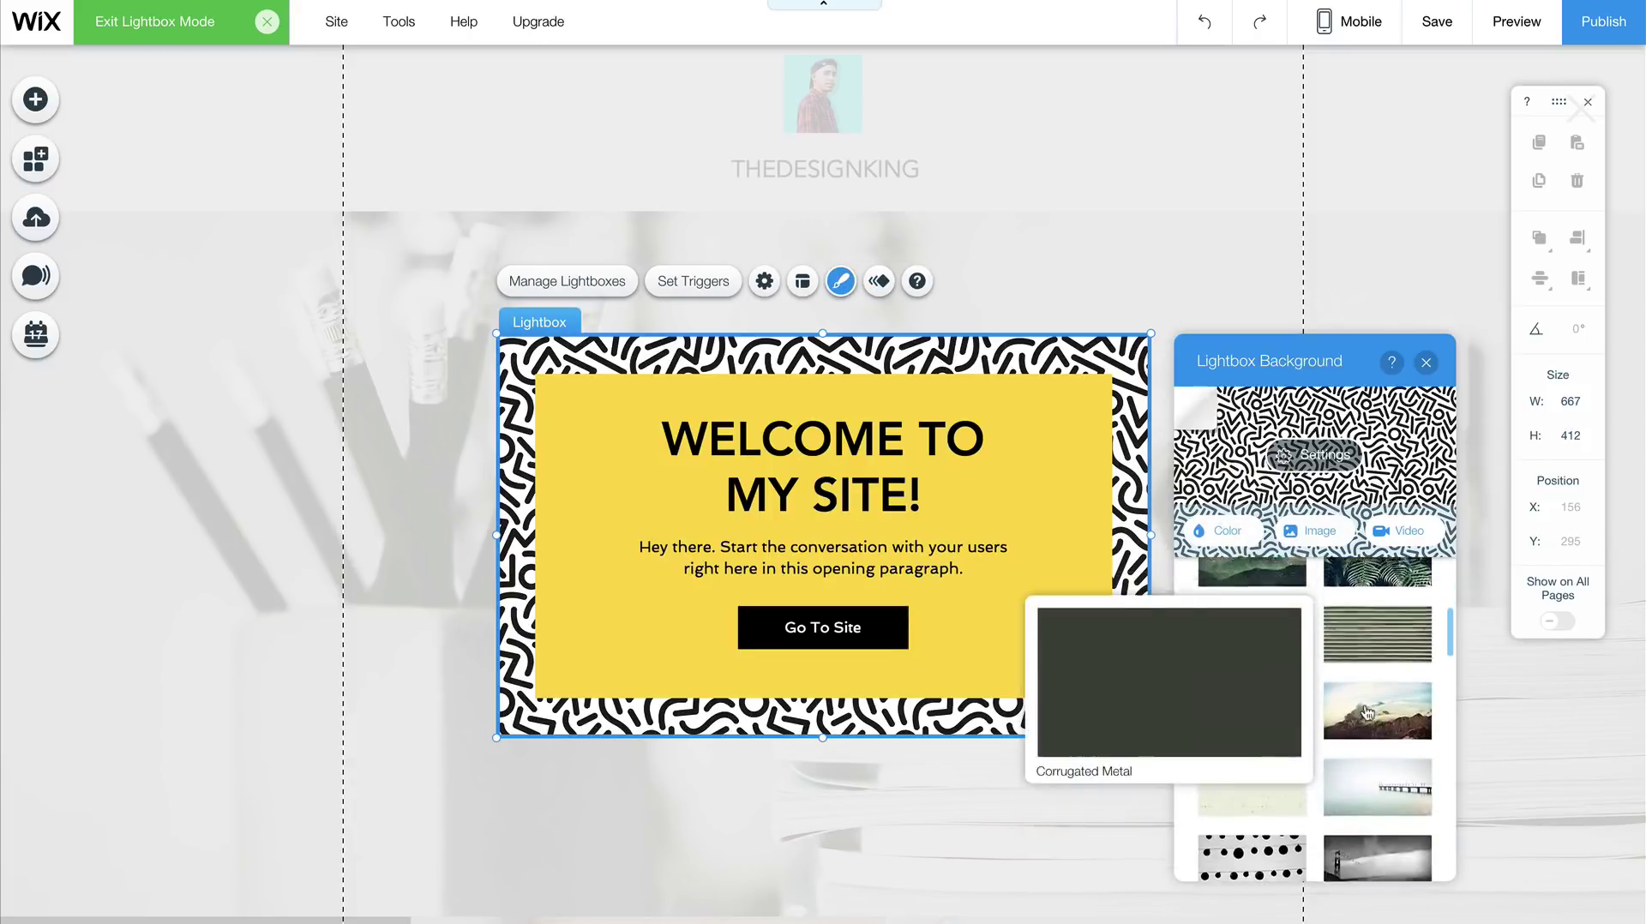
pyautogui.scroll(-5, 1362, 810)
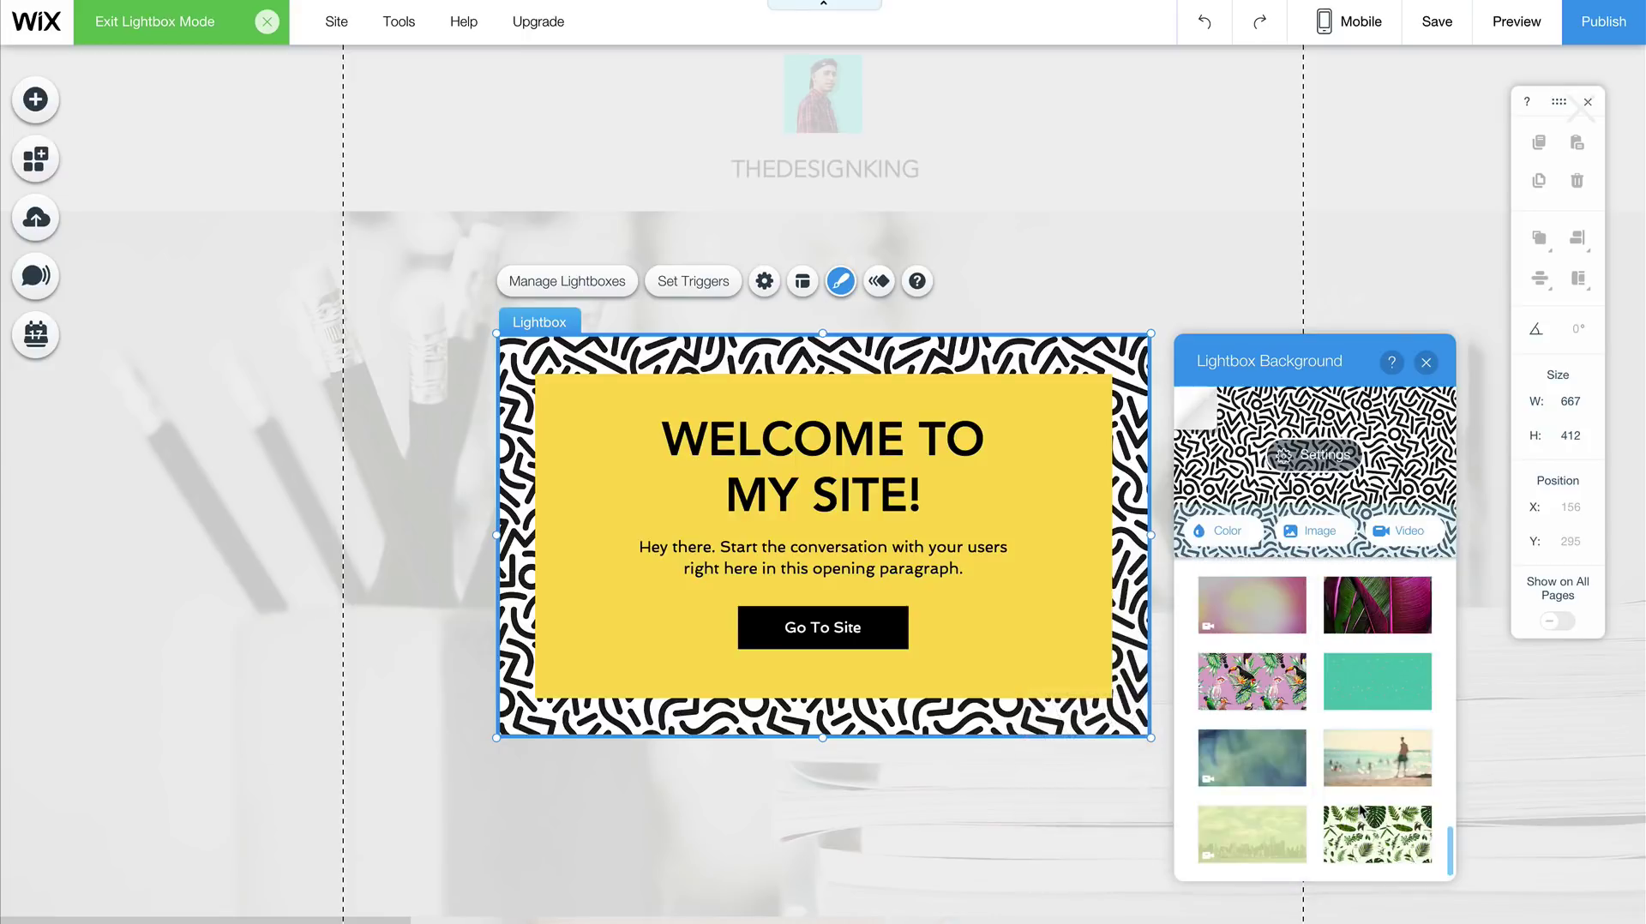
pyautogui.scroll(2, 1359, 789)
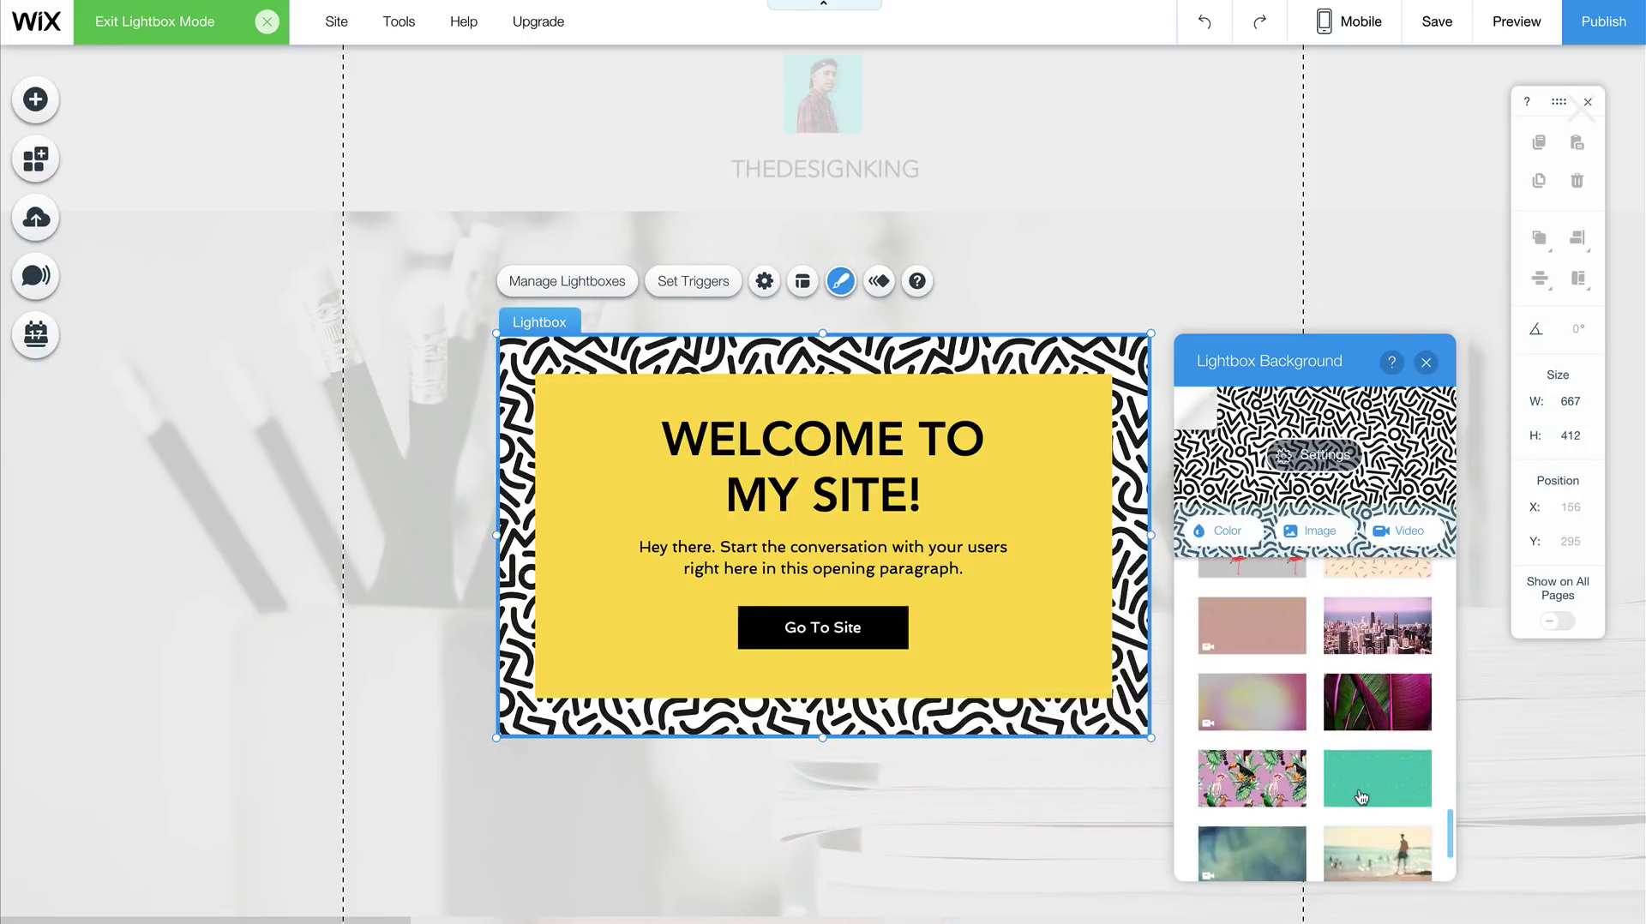
pyautogui.click(1252, 849)
pyautogui.scroll(10, 1380, 729)
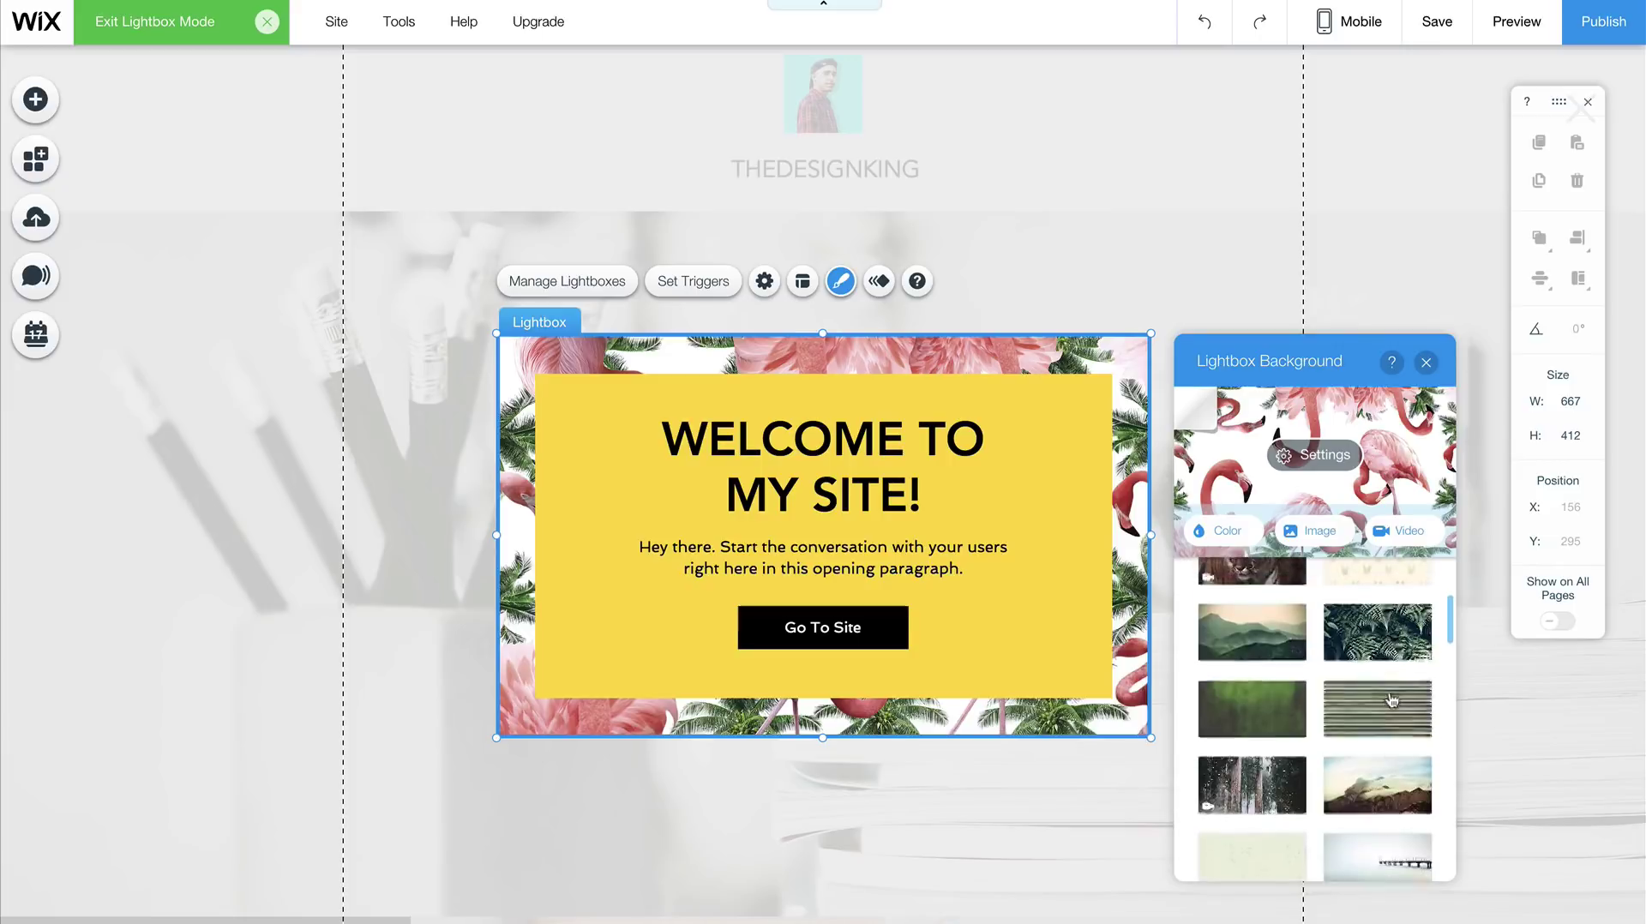
pyautogui.click(1314, 456)
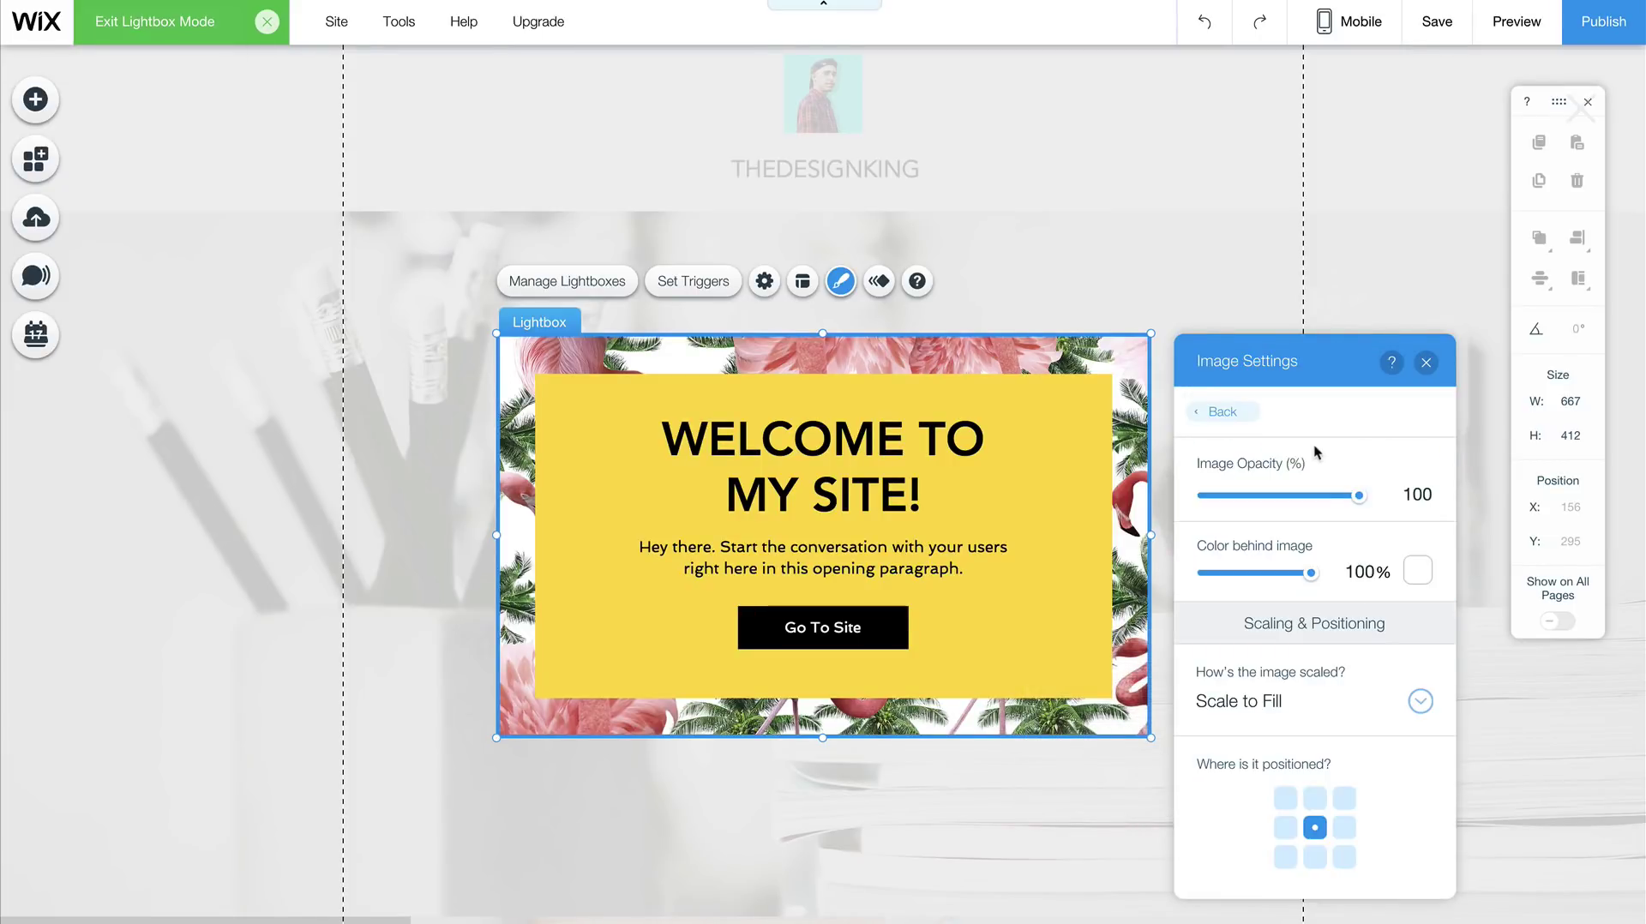
pyautogui.click(1426, 361)
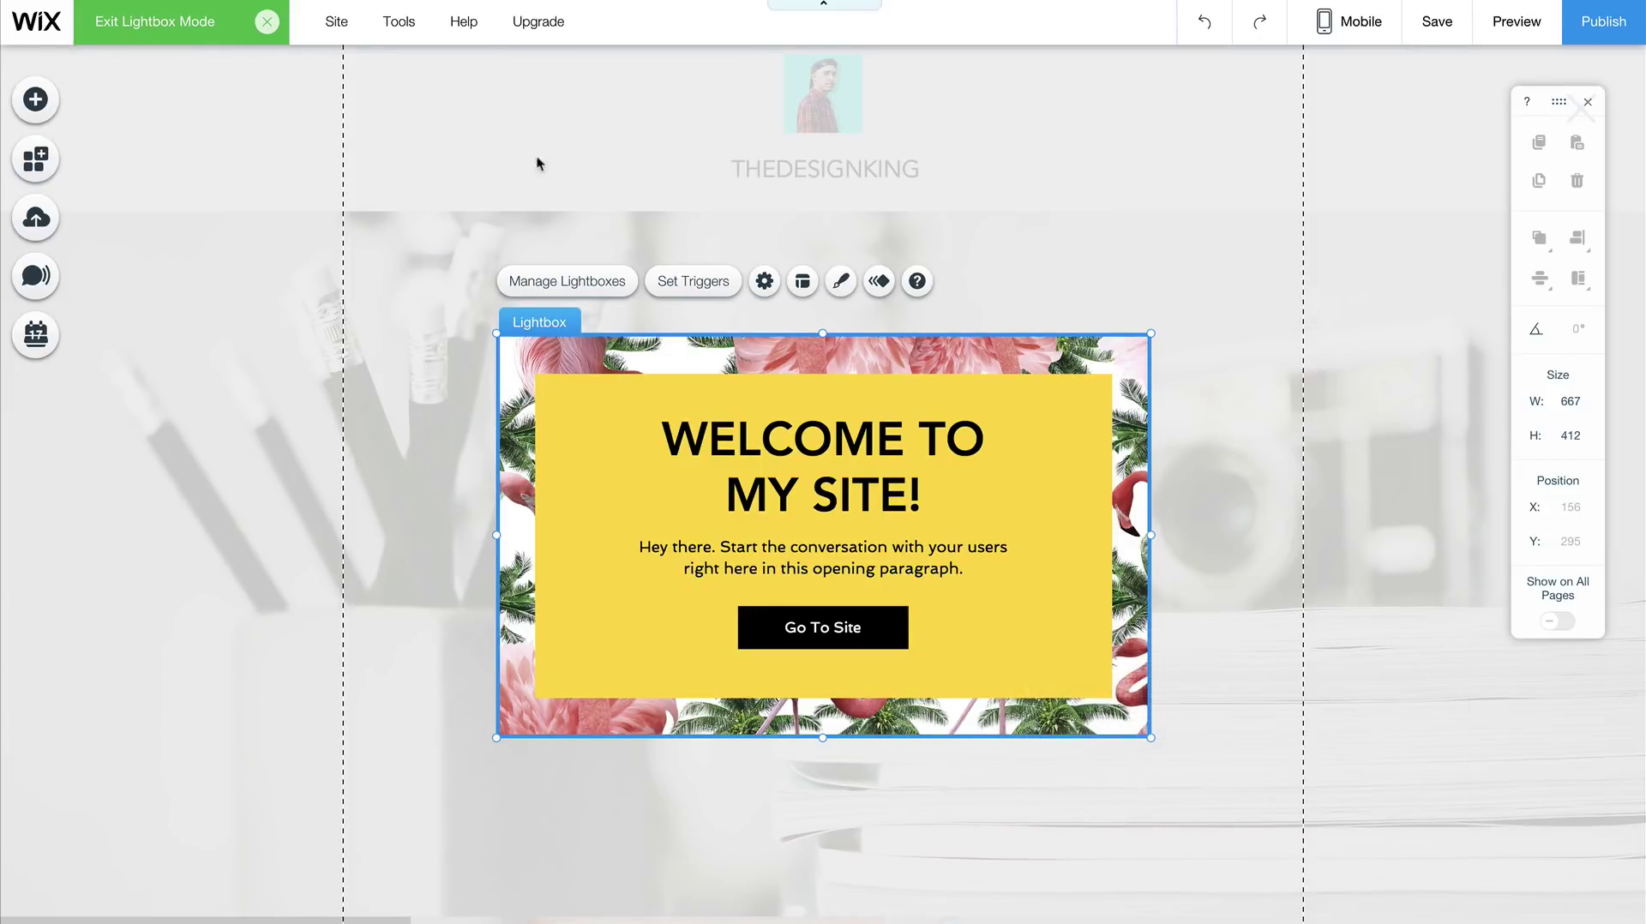
# Exit lightbox editing, list the site's lightboxes, and open the further options for Welcome (Jazzy).
pyautogui.click(267, 22)
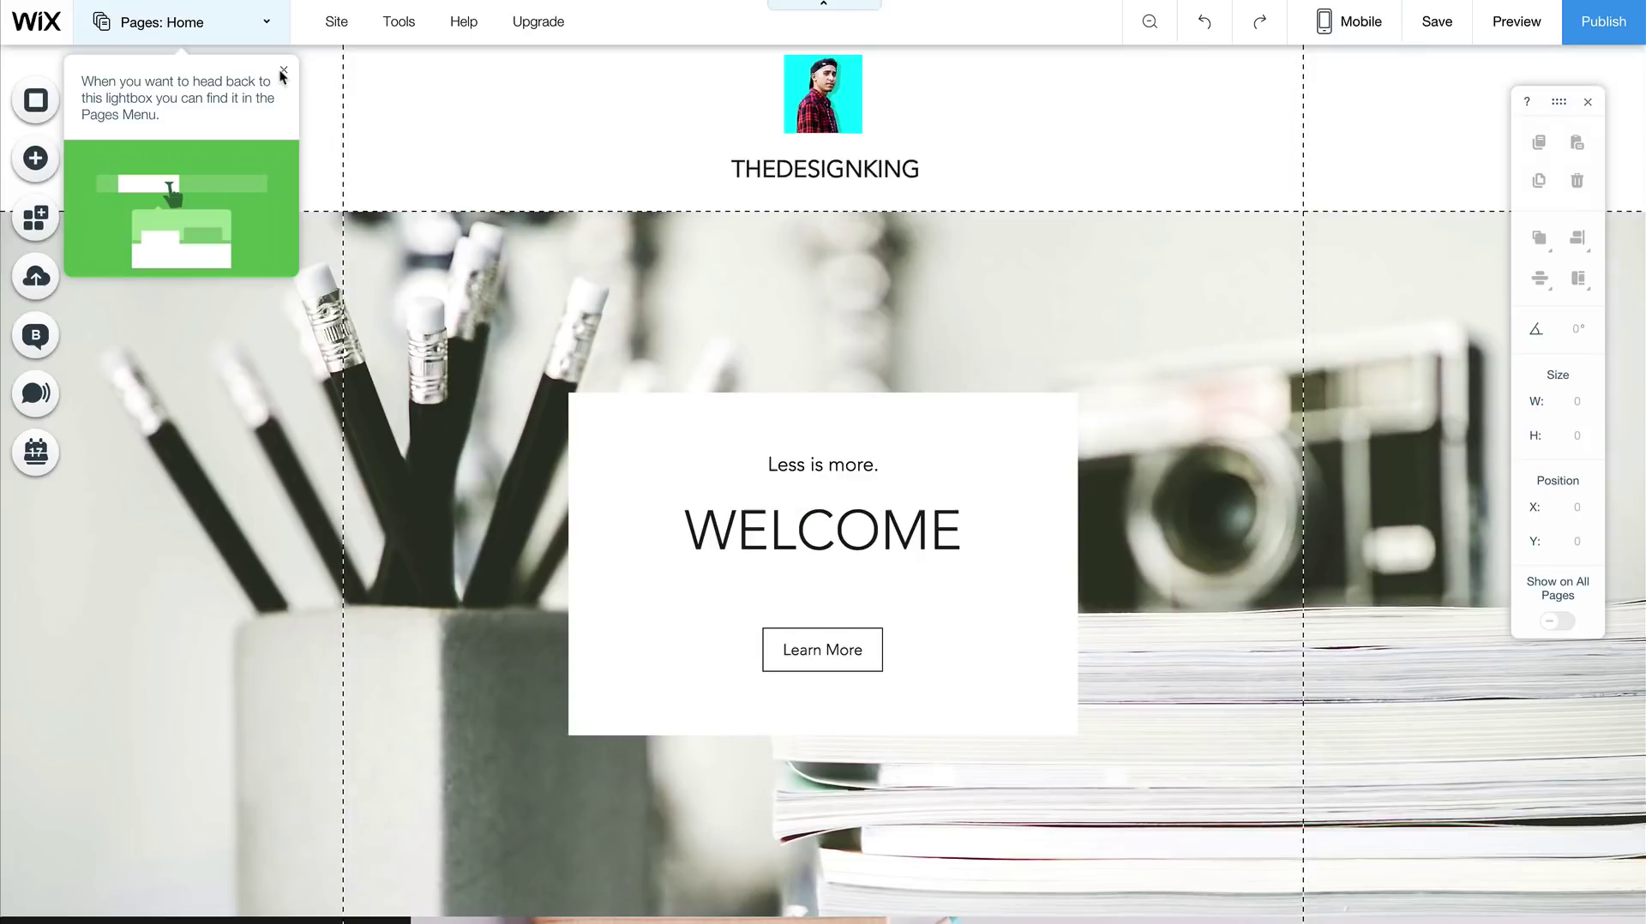
pyautogui.click(284, 77)
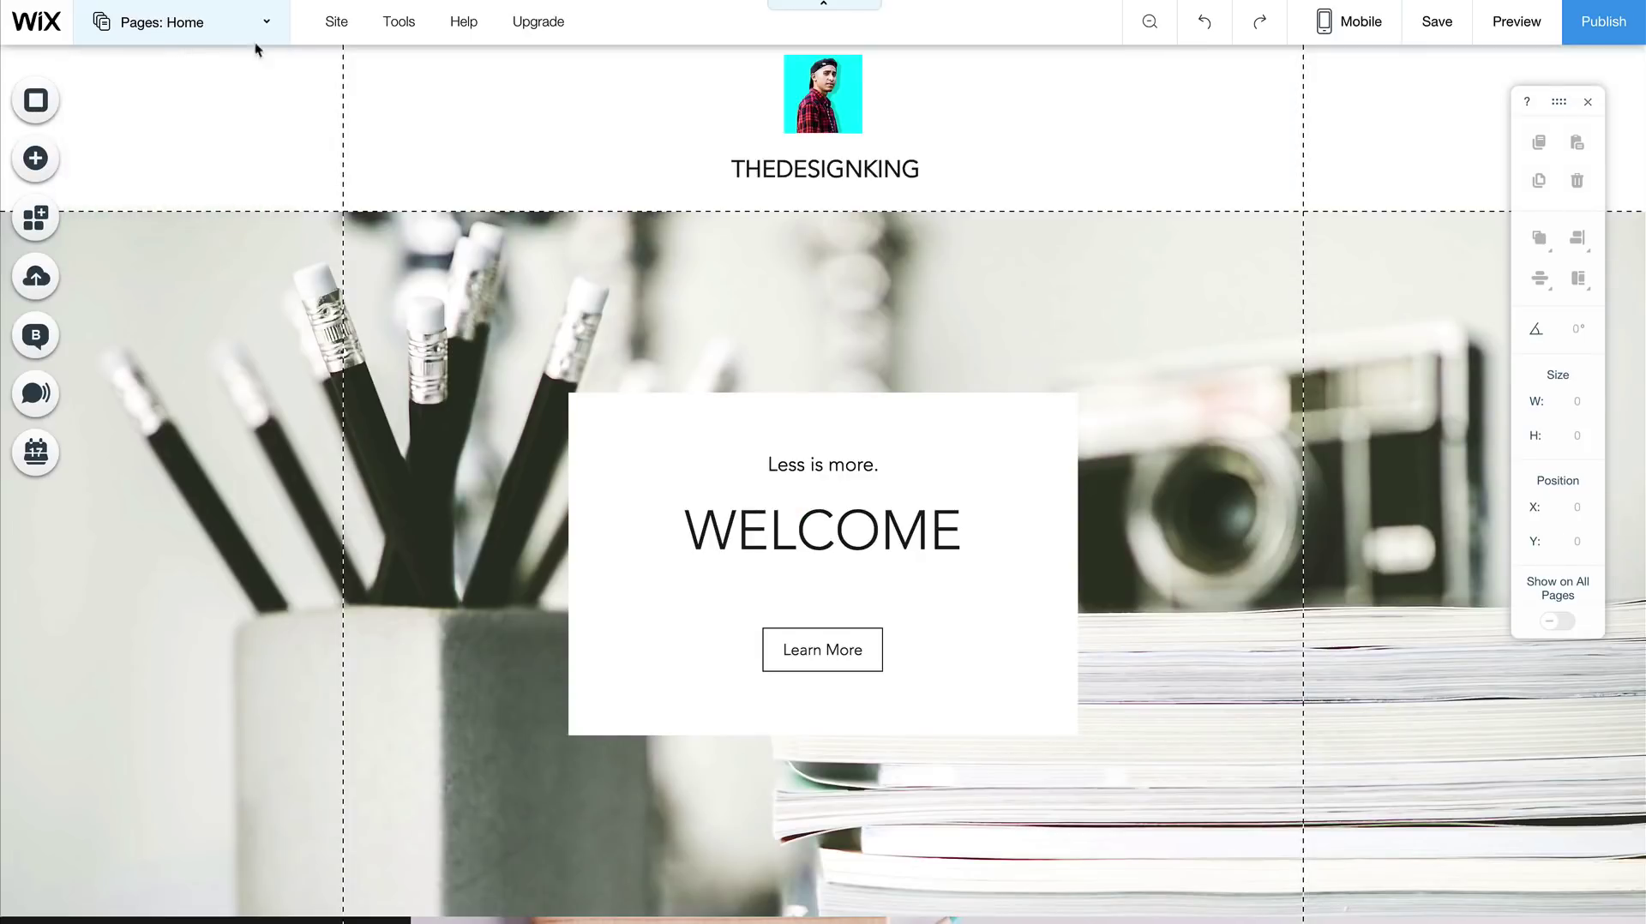
pyautogui.click(257, 25)
pyautogui.click(264, 159)
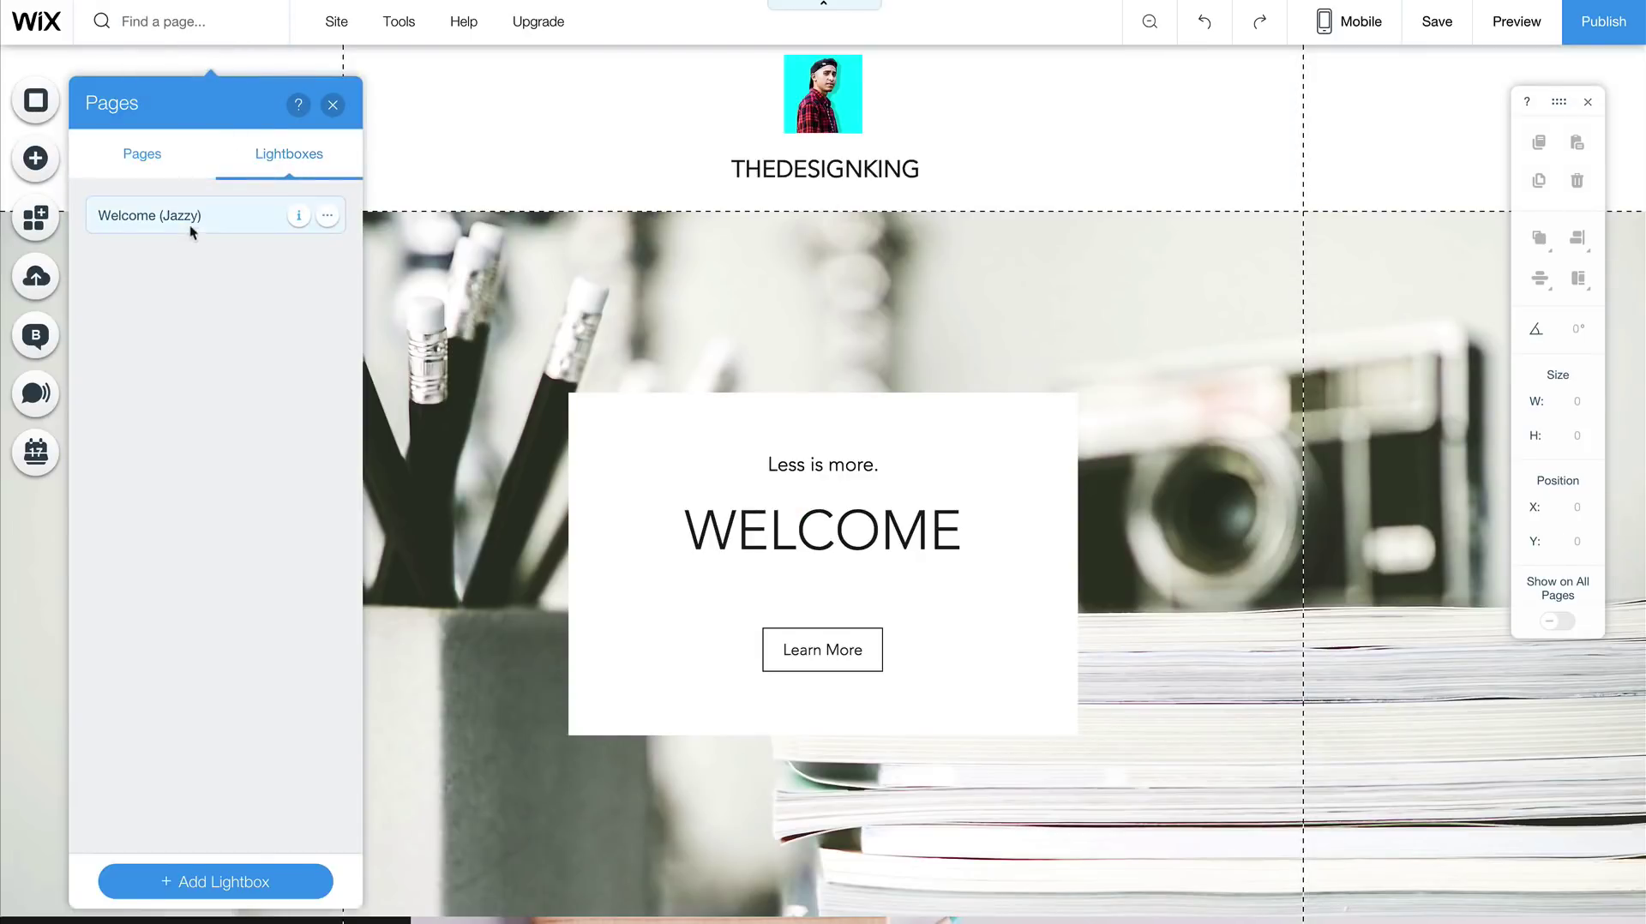
pyautogui.click(327, 217)
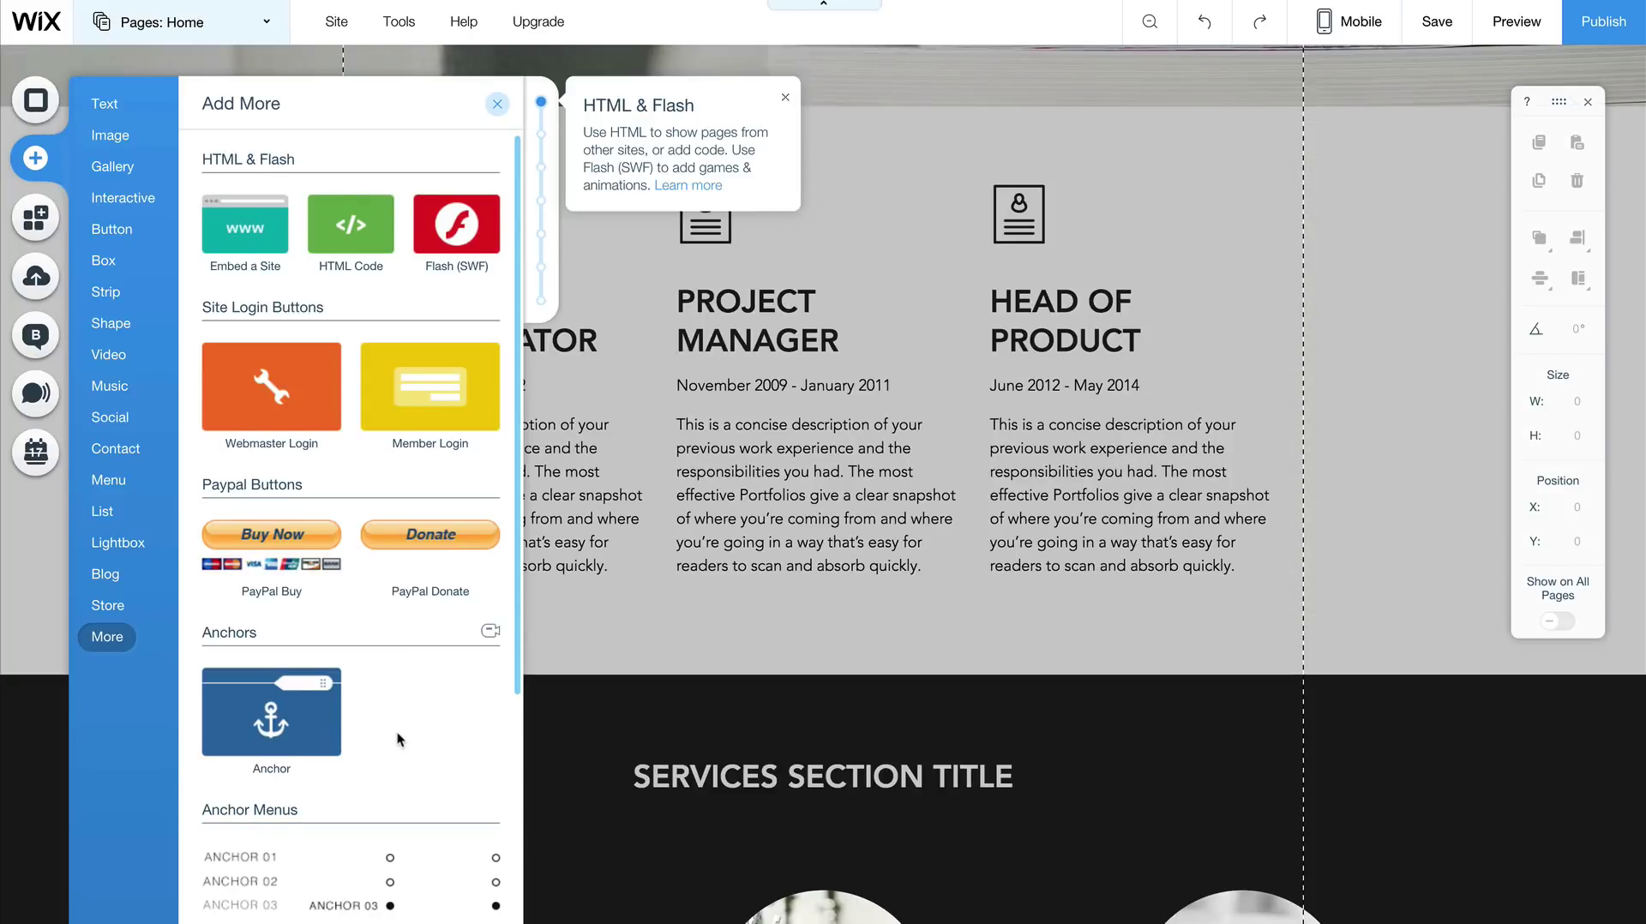
# Add an anchor at the upper edge of the Home page's services section and review its placement.
pyautogui.scroll(-4, 398, 732)
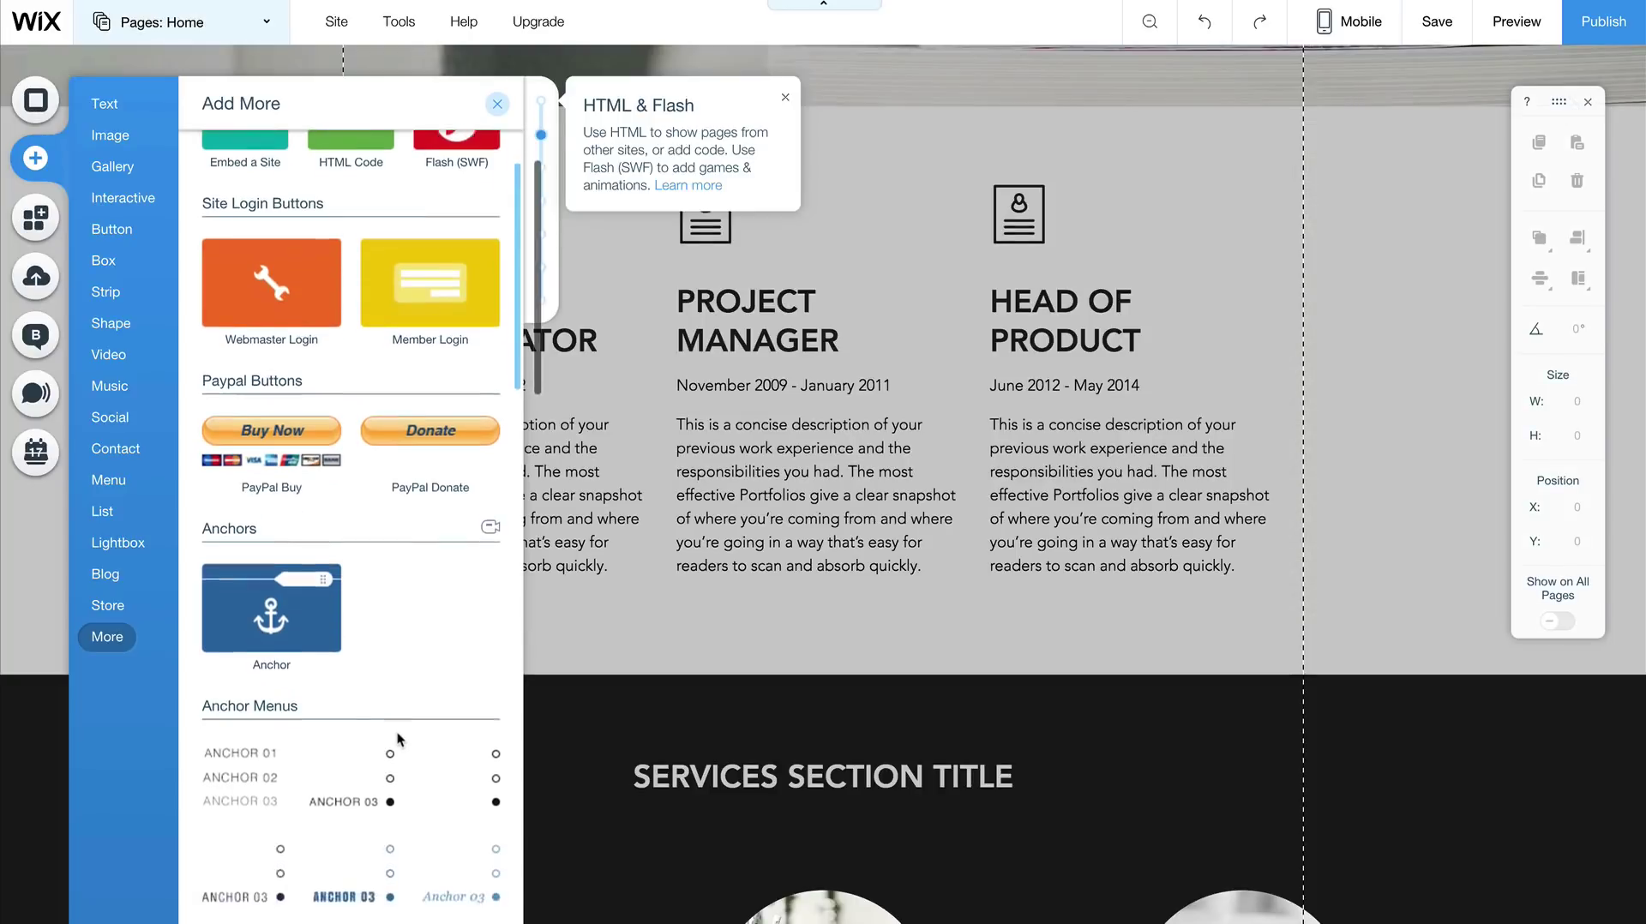
pyautogui.moveTo(282, 446); pyautogui.dragTo(857, 549)
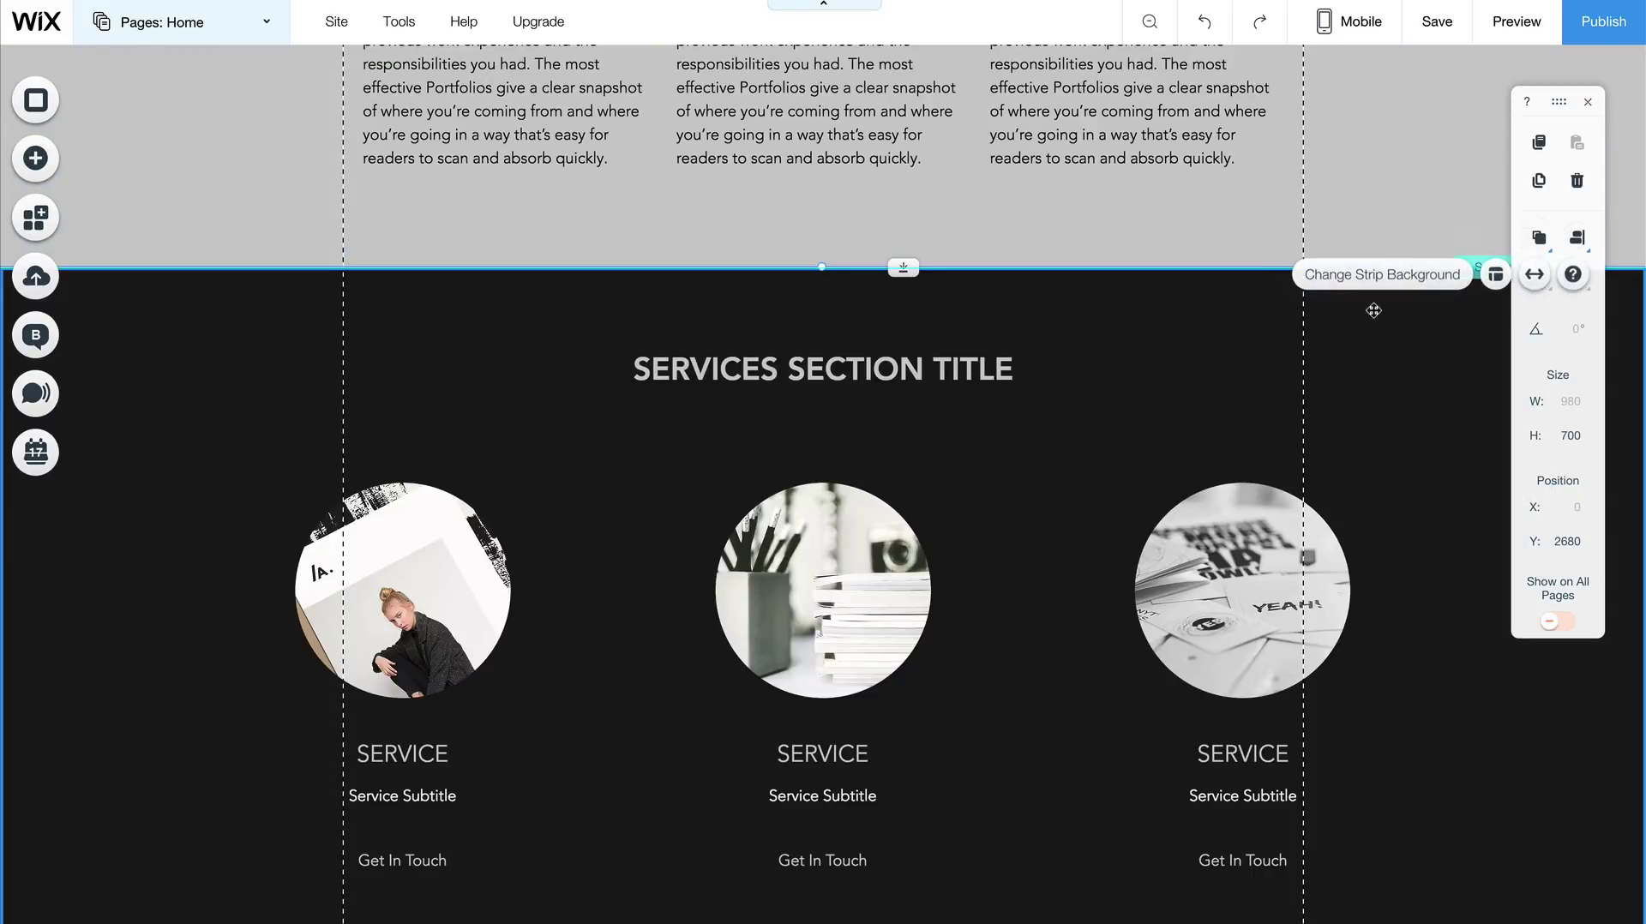
pyautogui.click(1466, 259)
pyautogui.click(1466, 261)
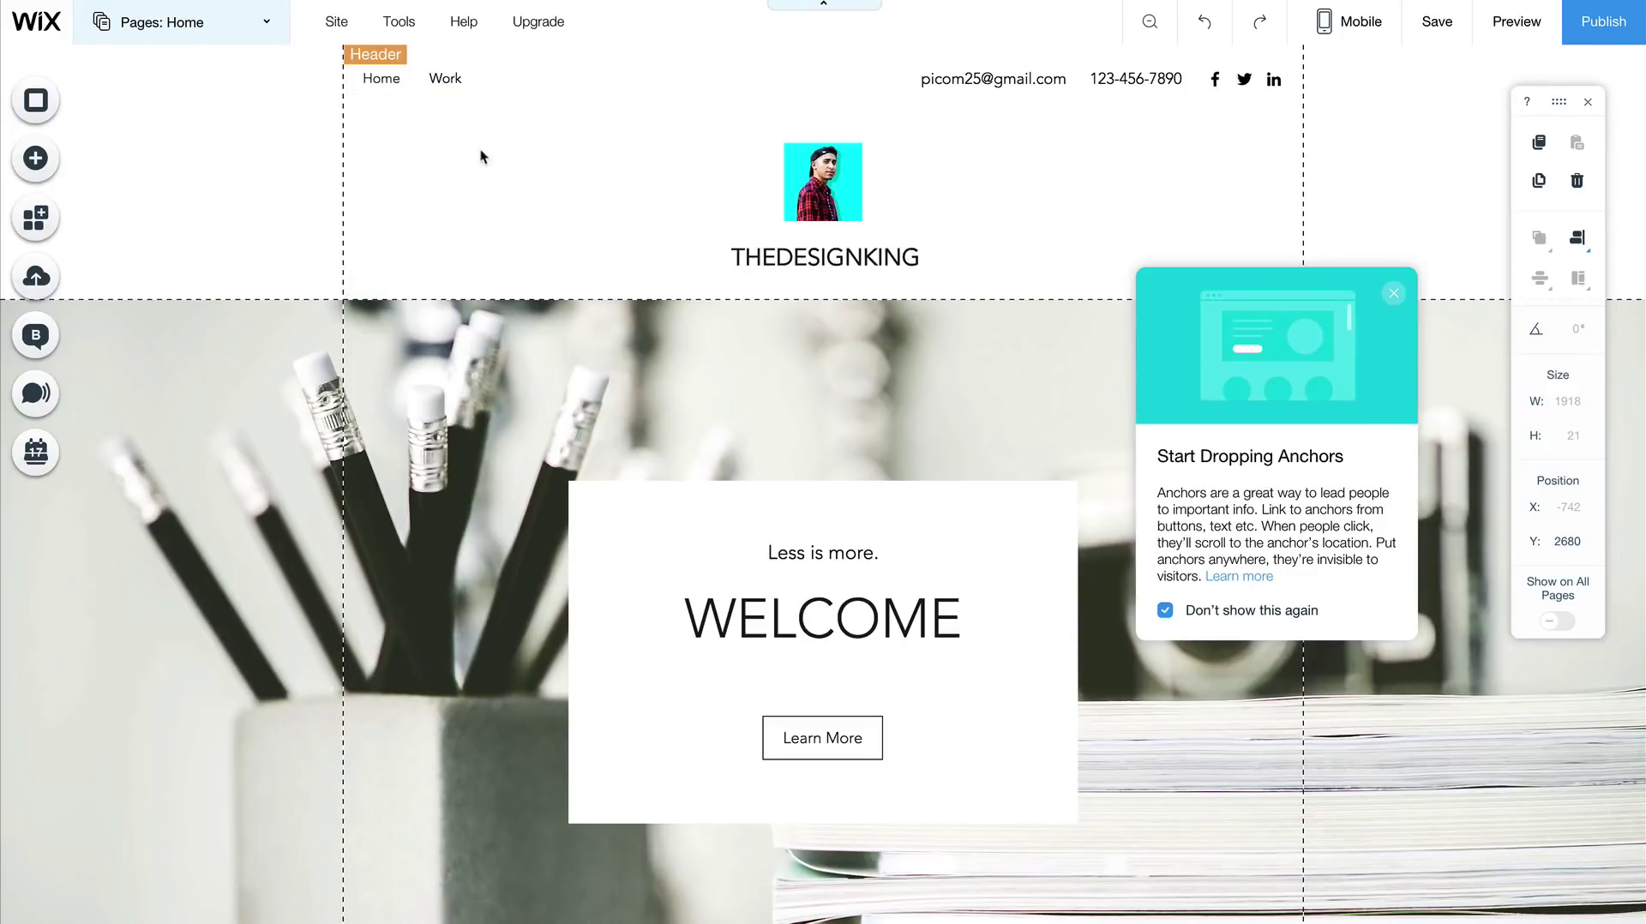
pyautogui.scroll(-10, 548, 343)
pyautogui.scroll(-15, 556, 396)
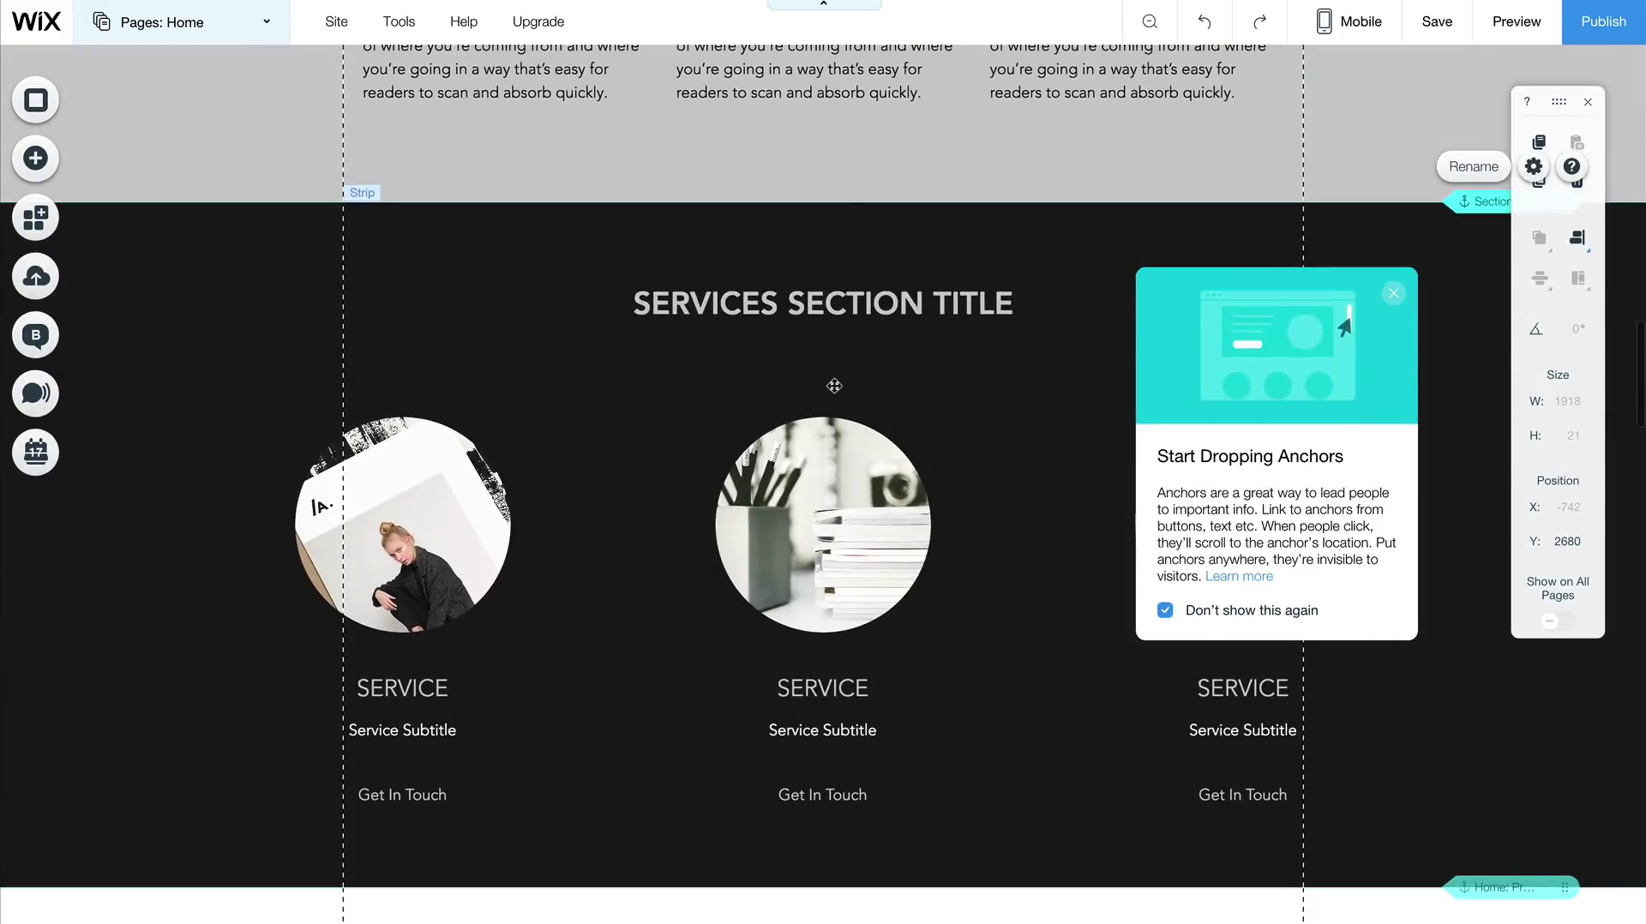
# Check the new anchor's name settings, close them, and select the services section strip.
pyautogui.click(1474, 166)
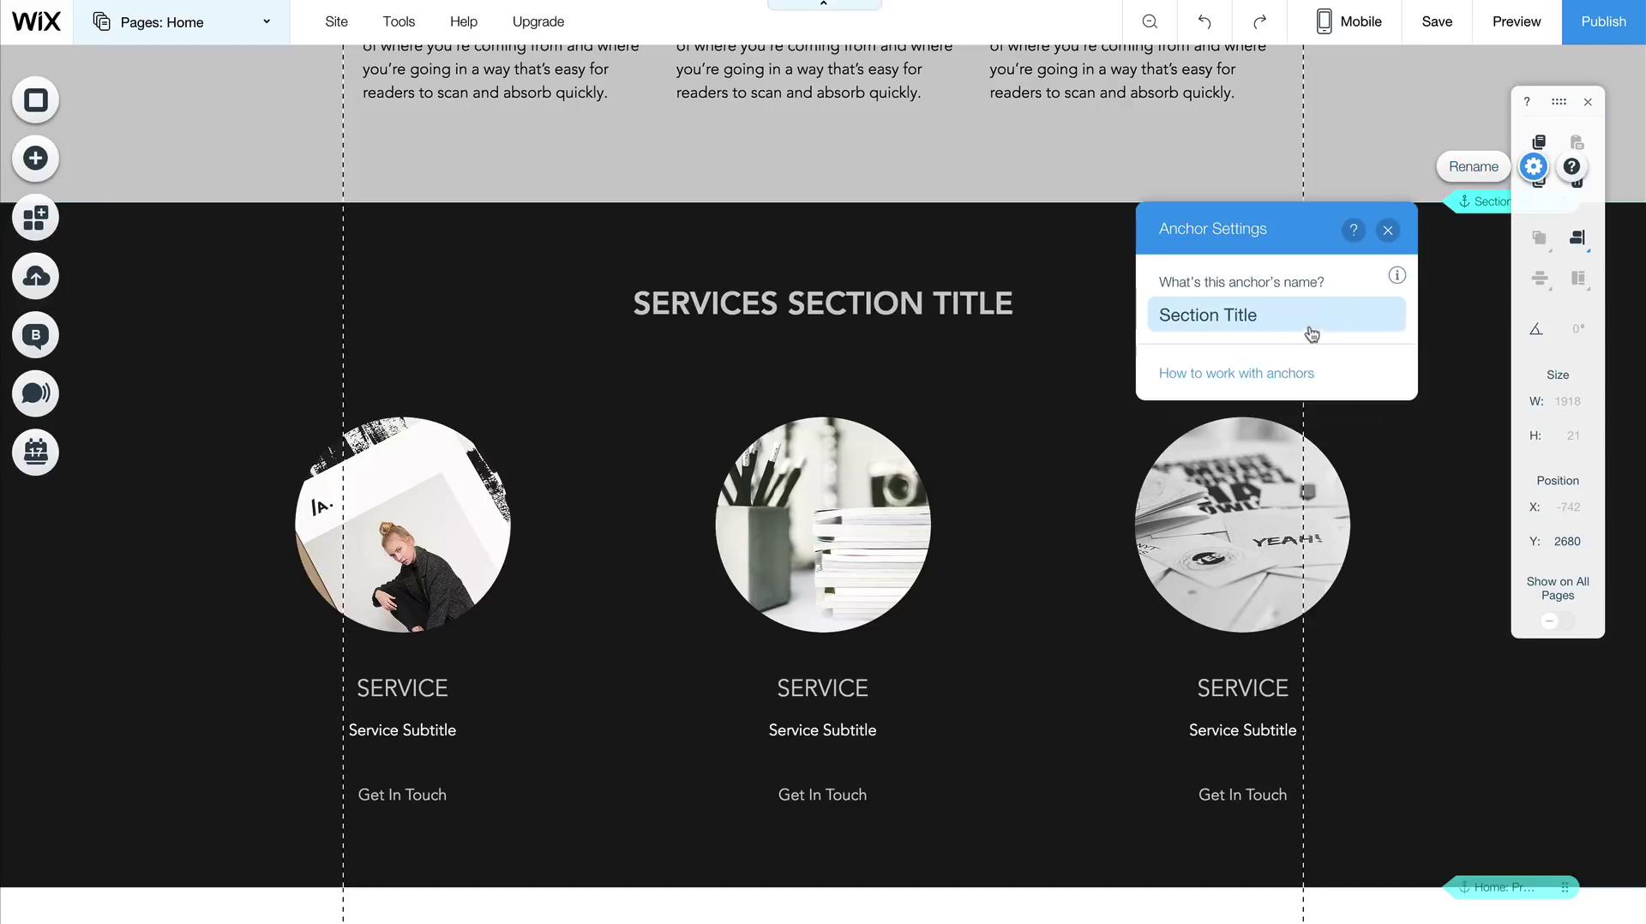
pyautogui.click(1458, 433)
pyautogui.click(1430, 333)
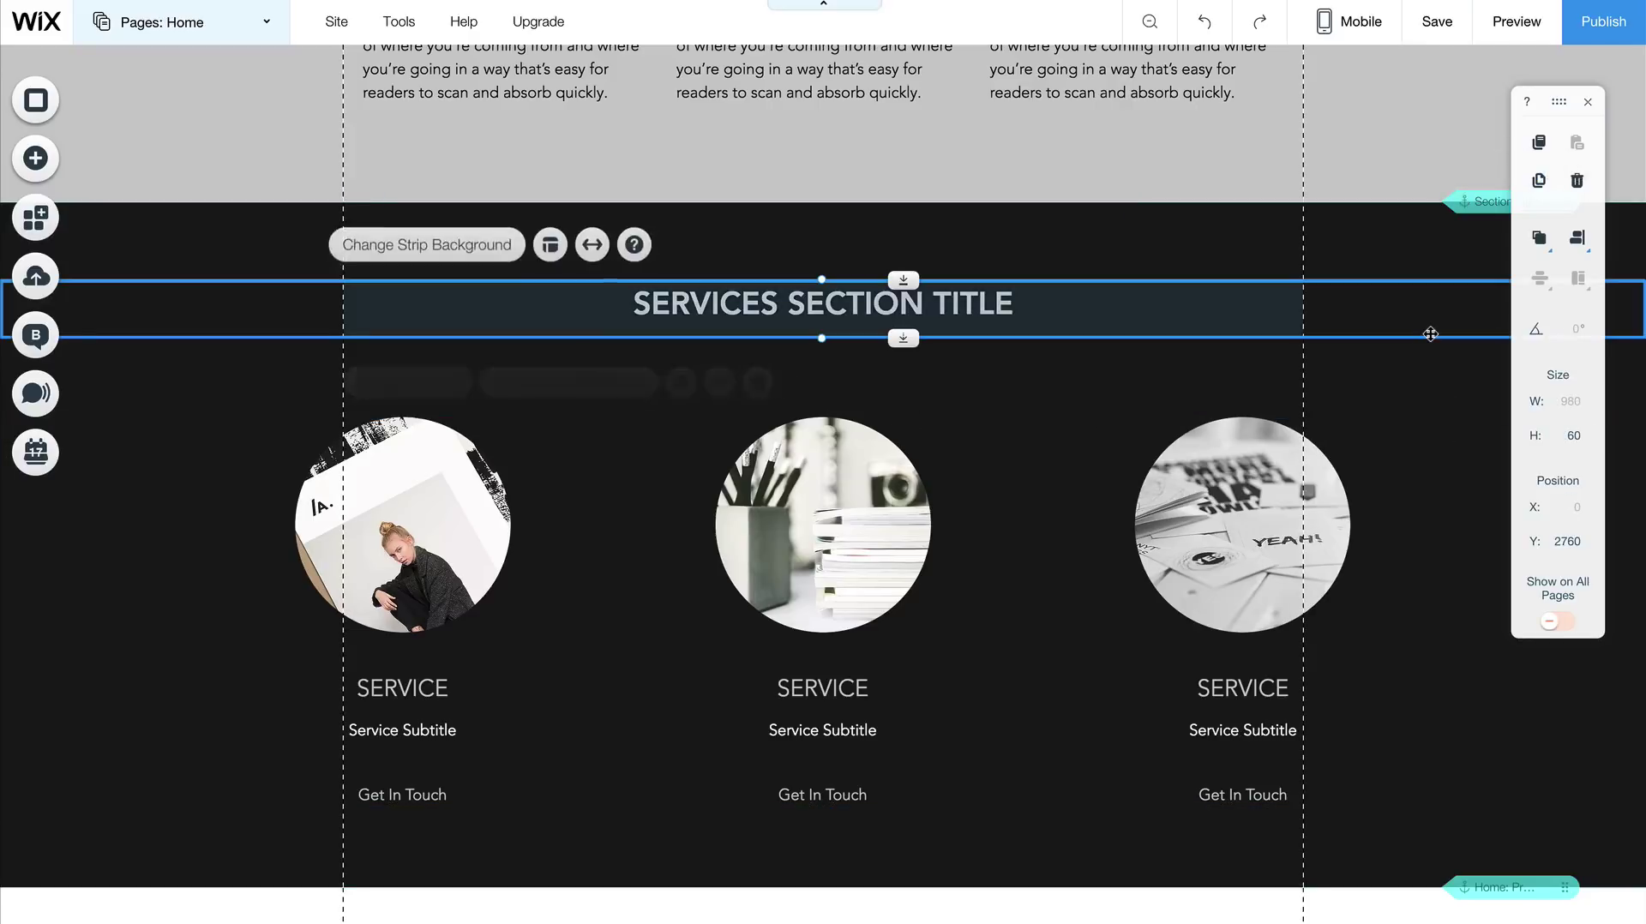
pyautogui.click(1367, 176)
pyautogui.click(1360, 227)
# Add the Portfolio (Logo) full-width slideshow above the services section and dismiss its introduction tip.
pyautogui.click(50, 159)
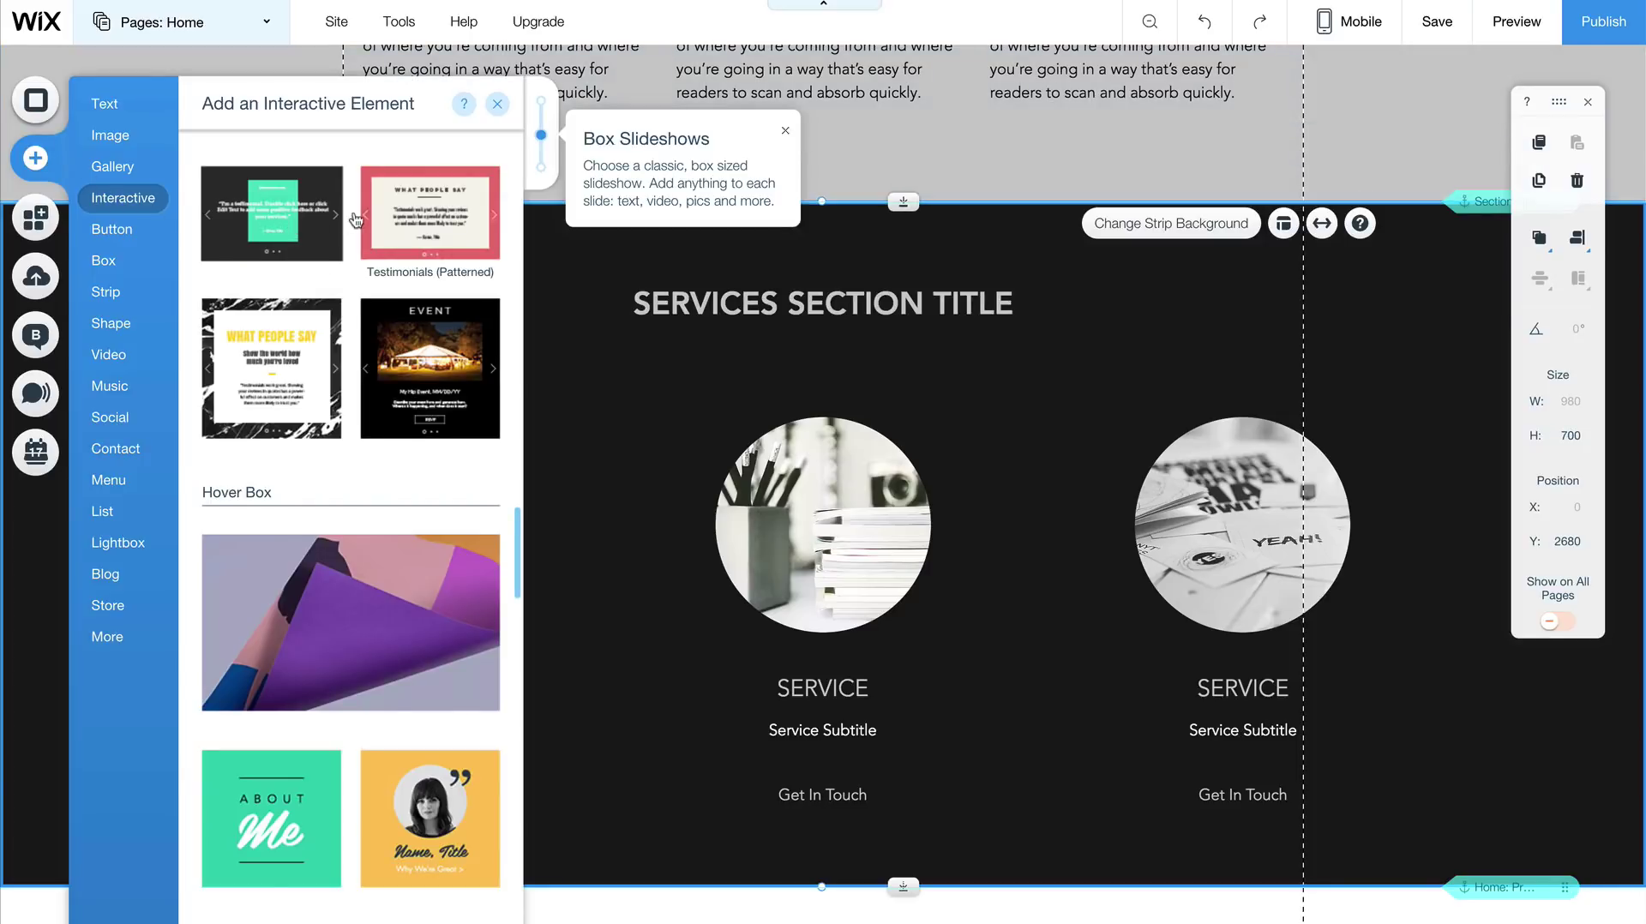
pyautogui.scroll(5, 414, 297)
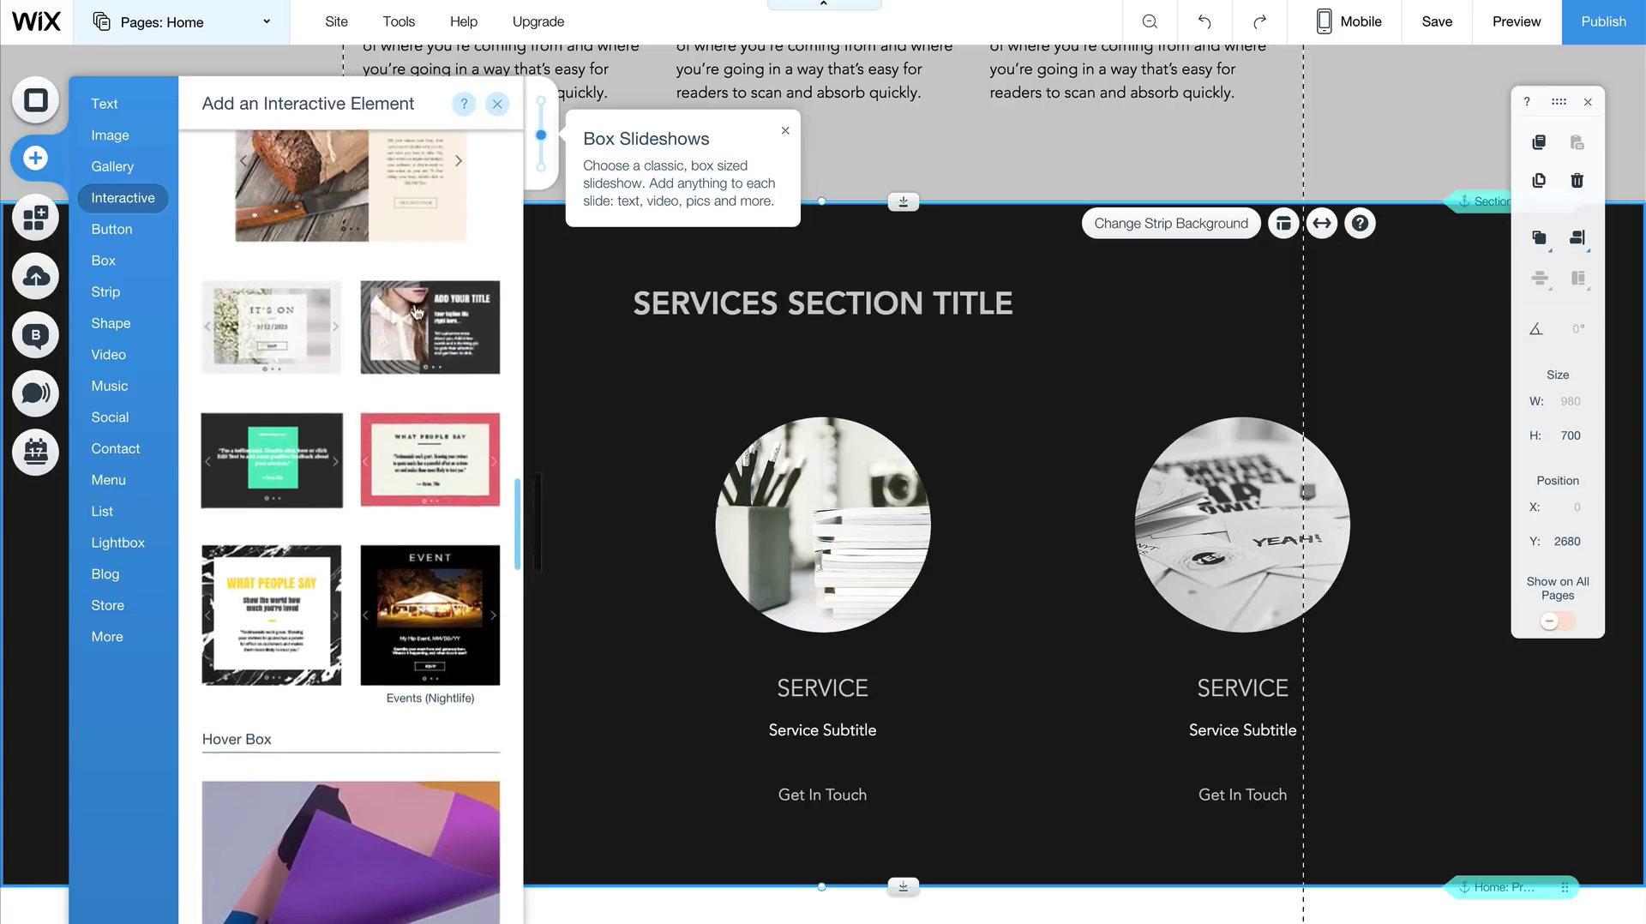
pyautogui.scroll(5, 416, 311)
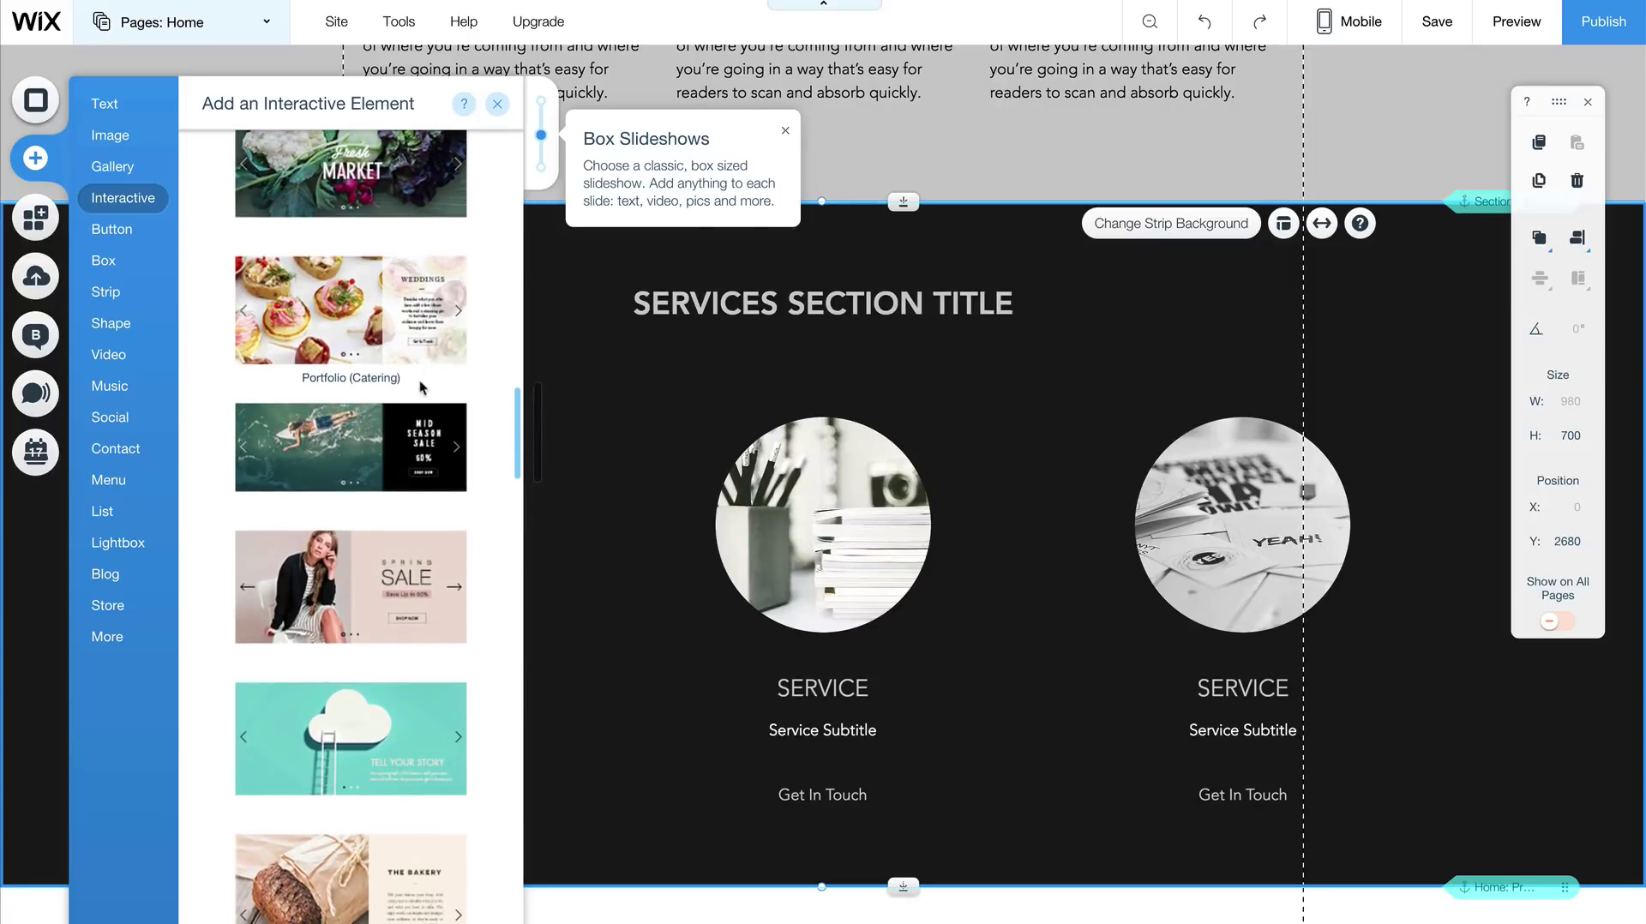
pyautogui.scroll(3, 420, 386)
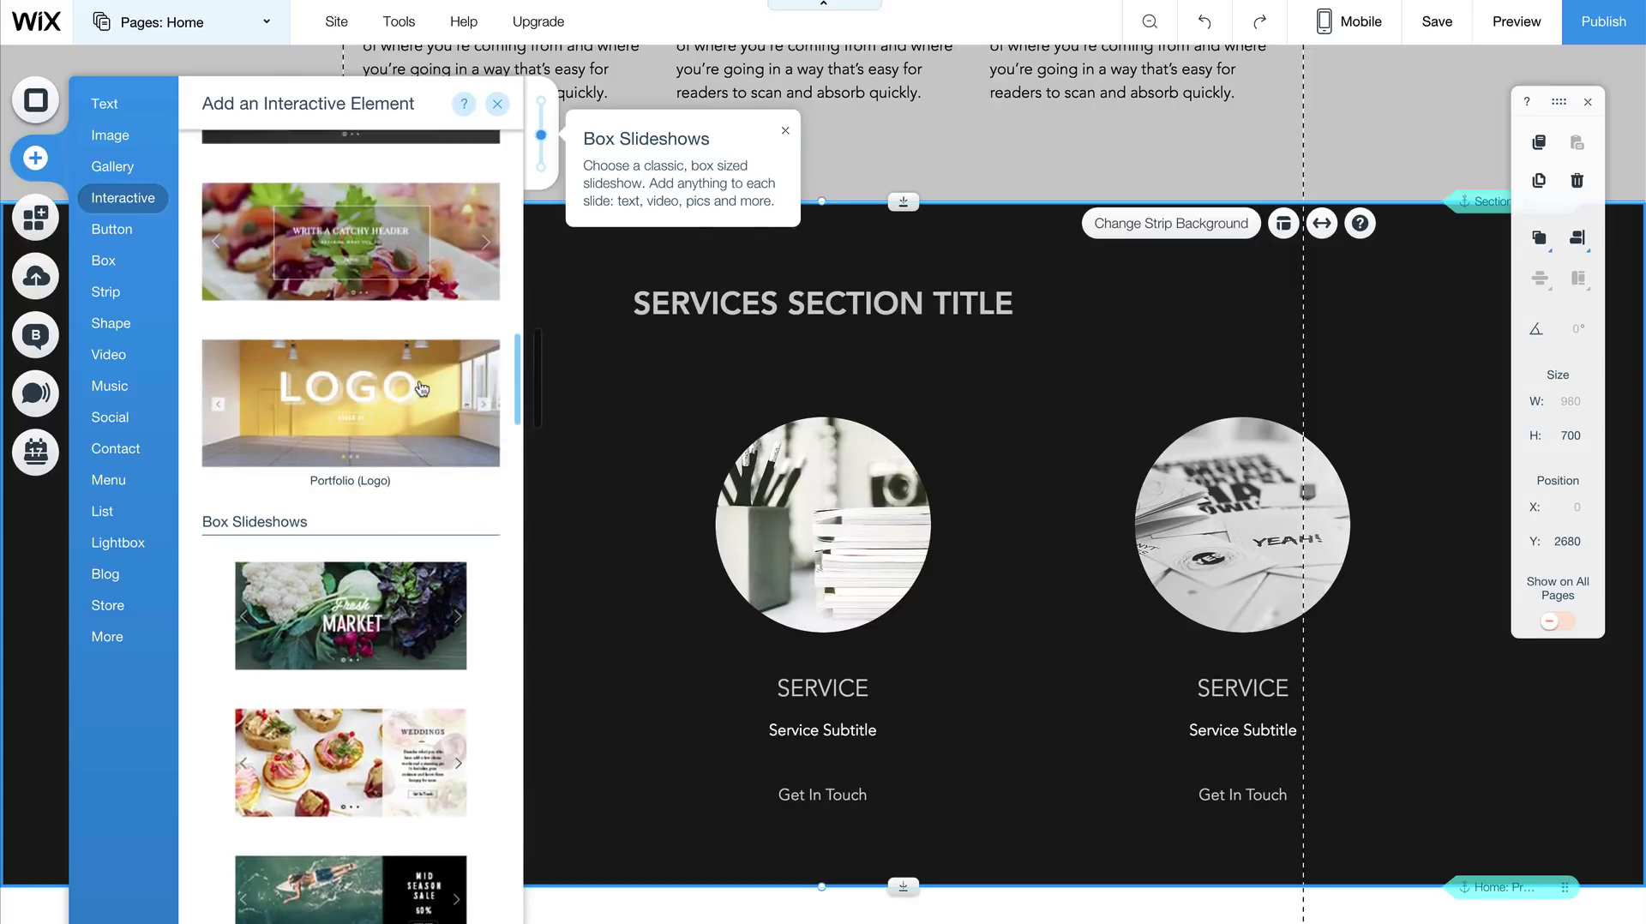
pyautogui.moveTo(349, 391); pyautogui.dragTo(746, 441)
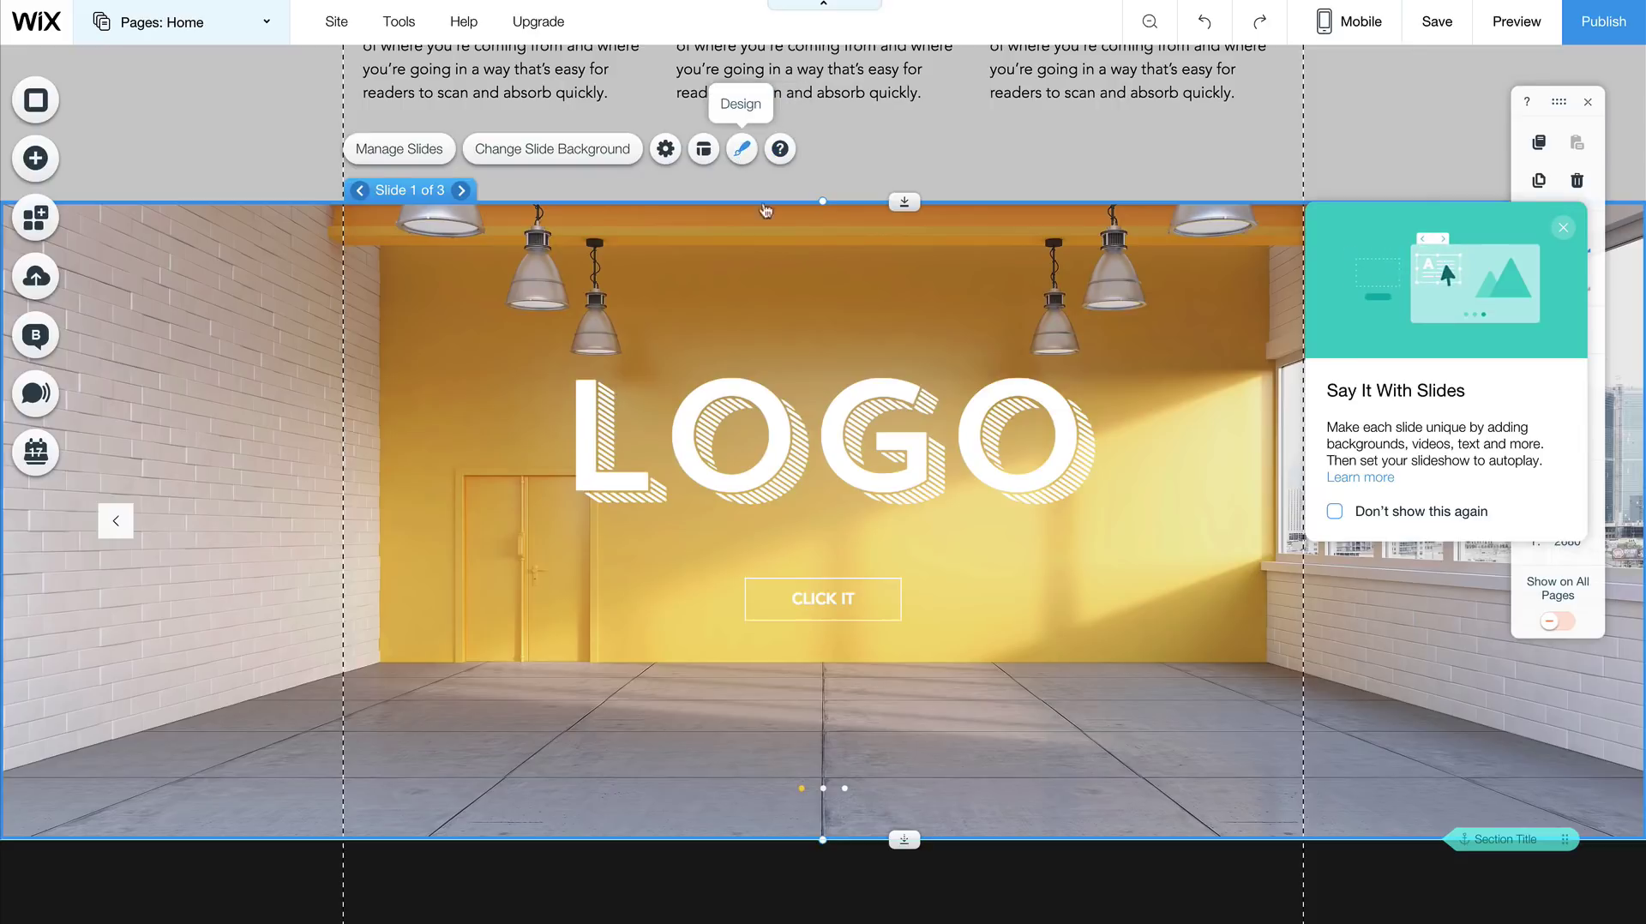
pyautogui.click(1563, 227)
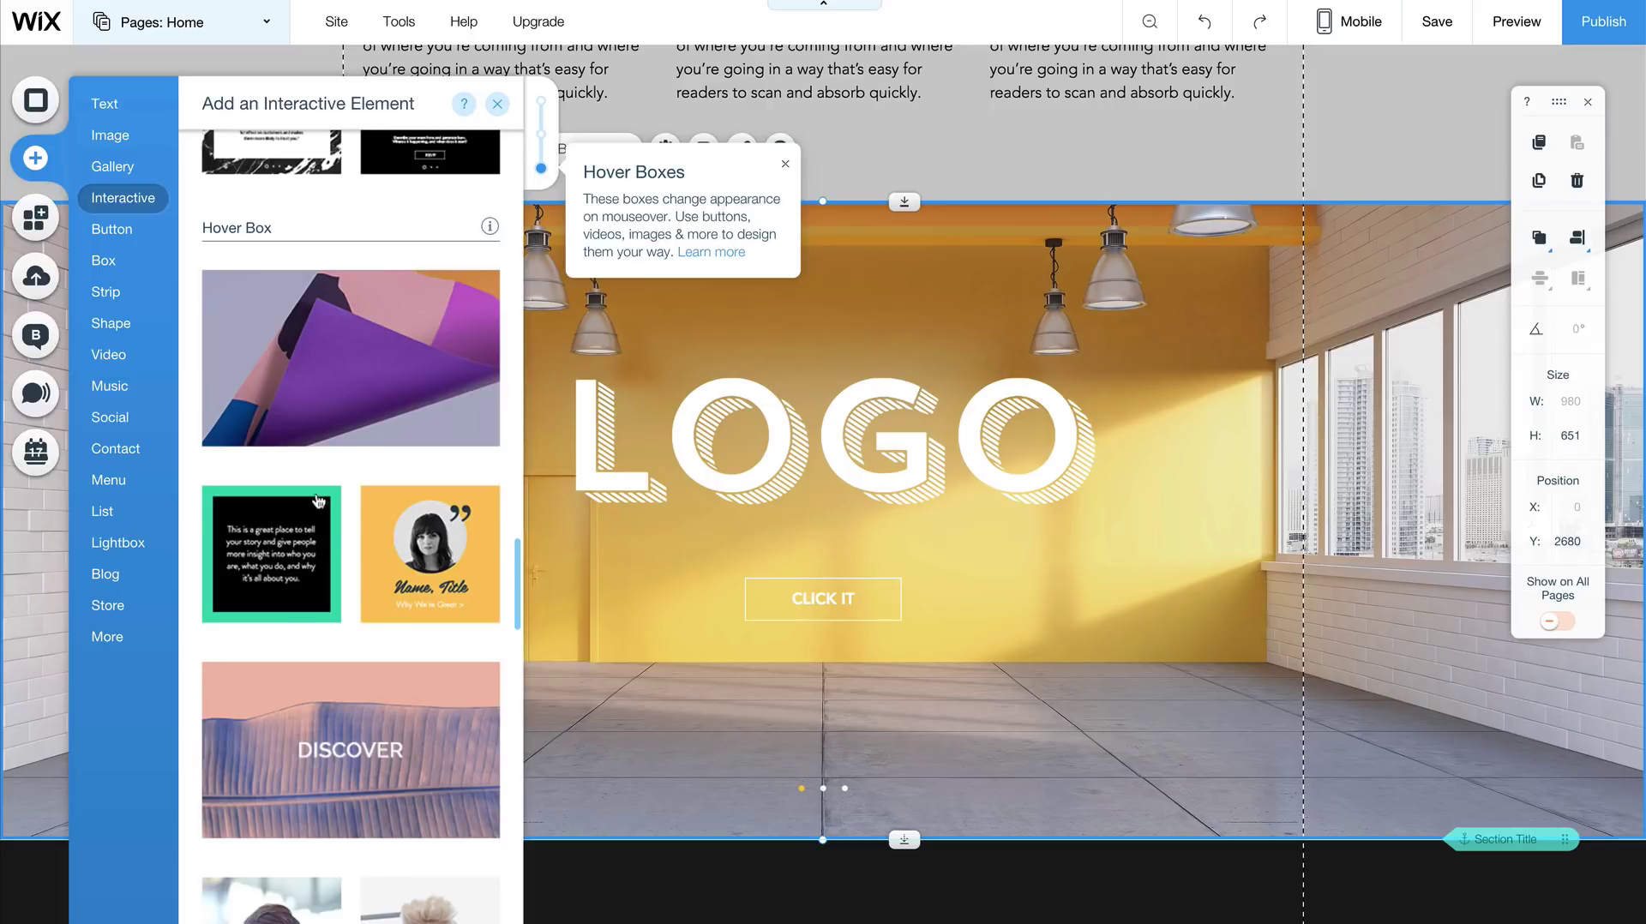
# Add the green About Me hover box over the services section.
pyautogui.scroll(-3, 351, 549)
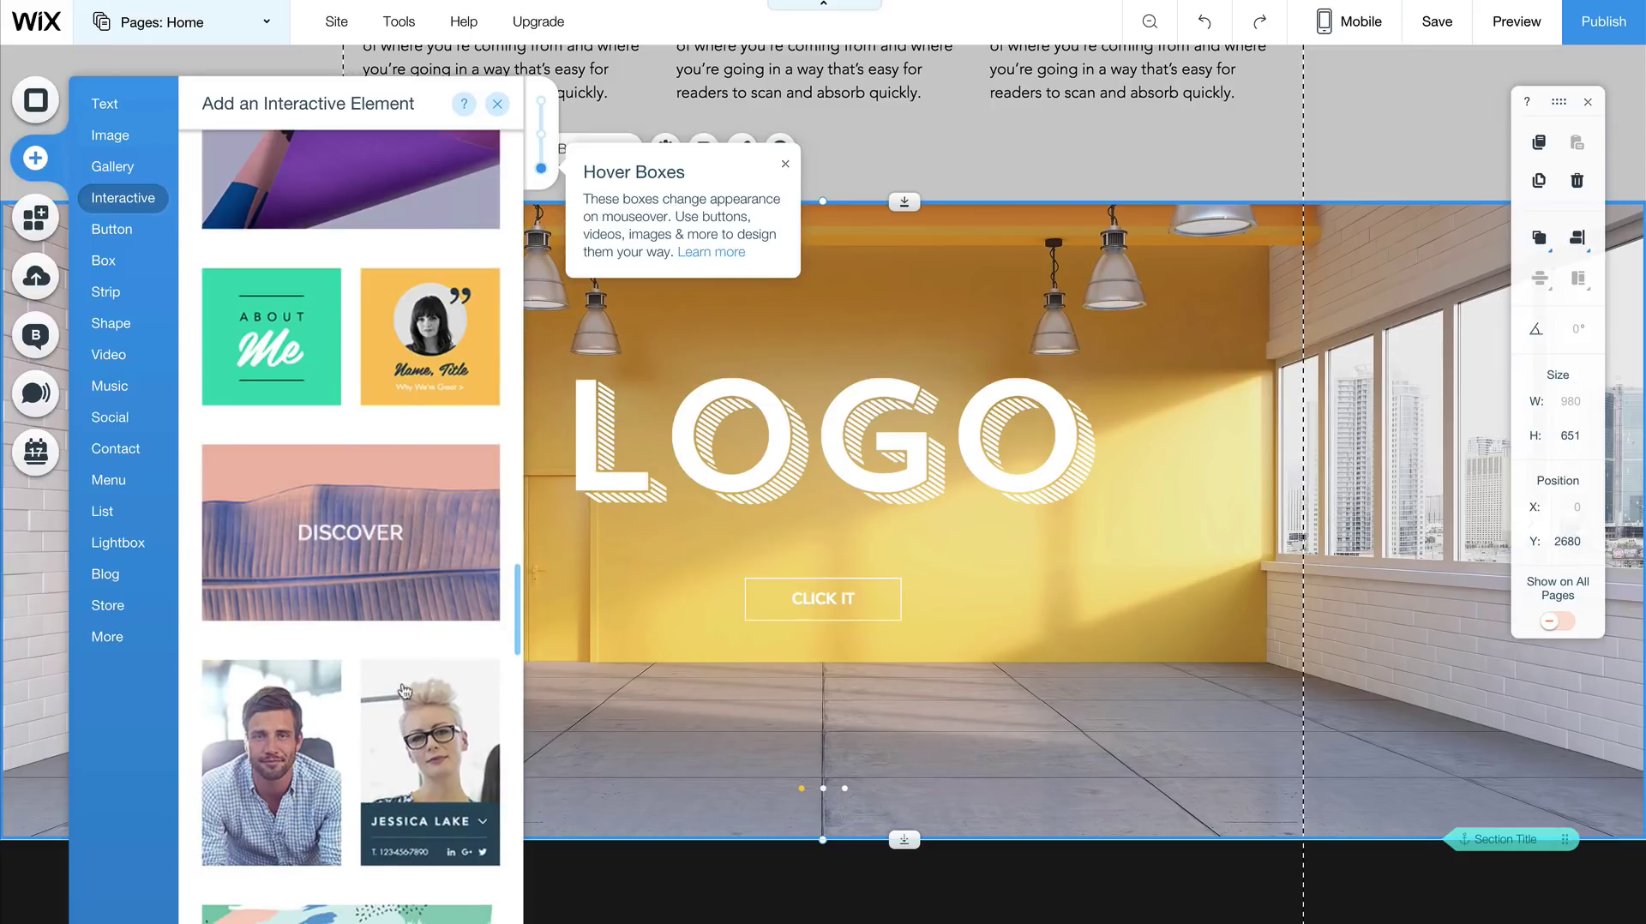
pyautogui.scroll(1, 304, 358)
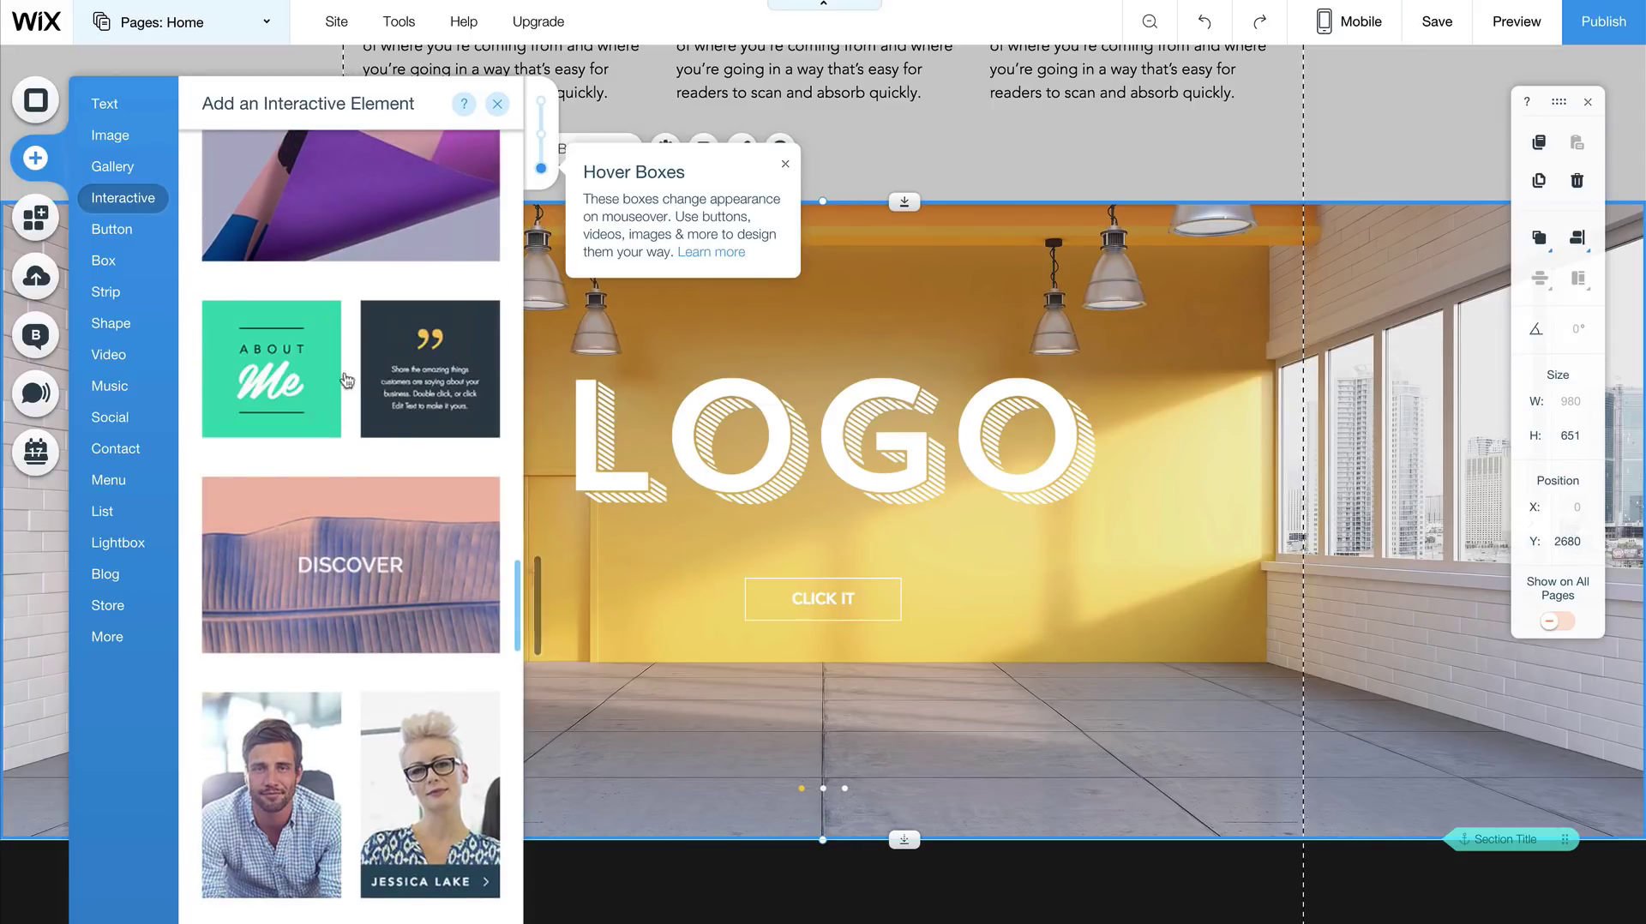
pyautogui.scroll(2, 292, 377)
pyautogui.moveTo(275, 422); pyautogui.dragTo(1078, 4)
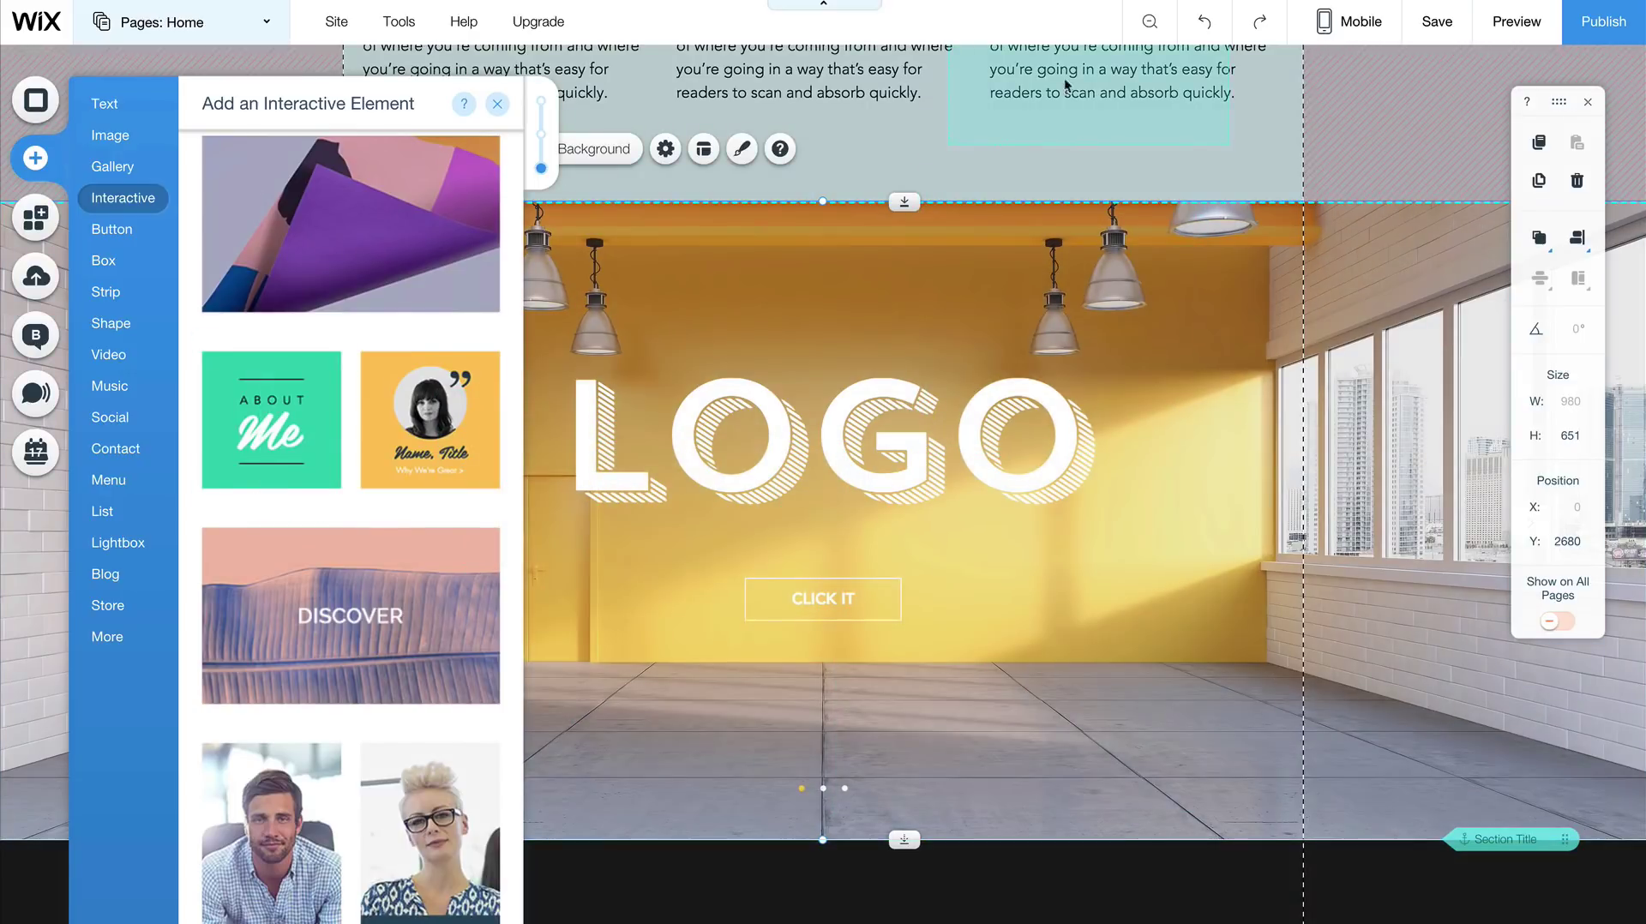
pyautogui.moveTo(1066, 84); pyautogui.dragTo(1072, 107)
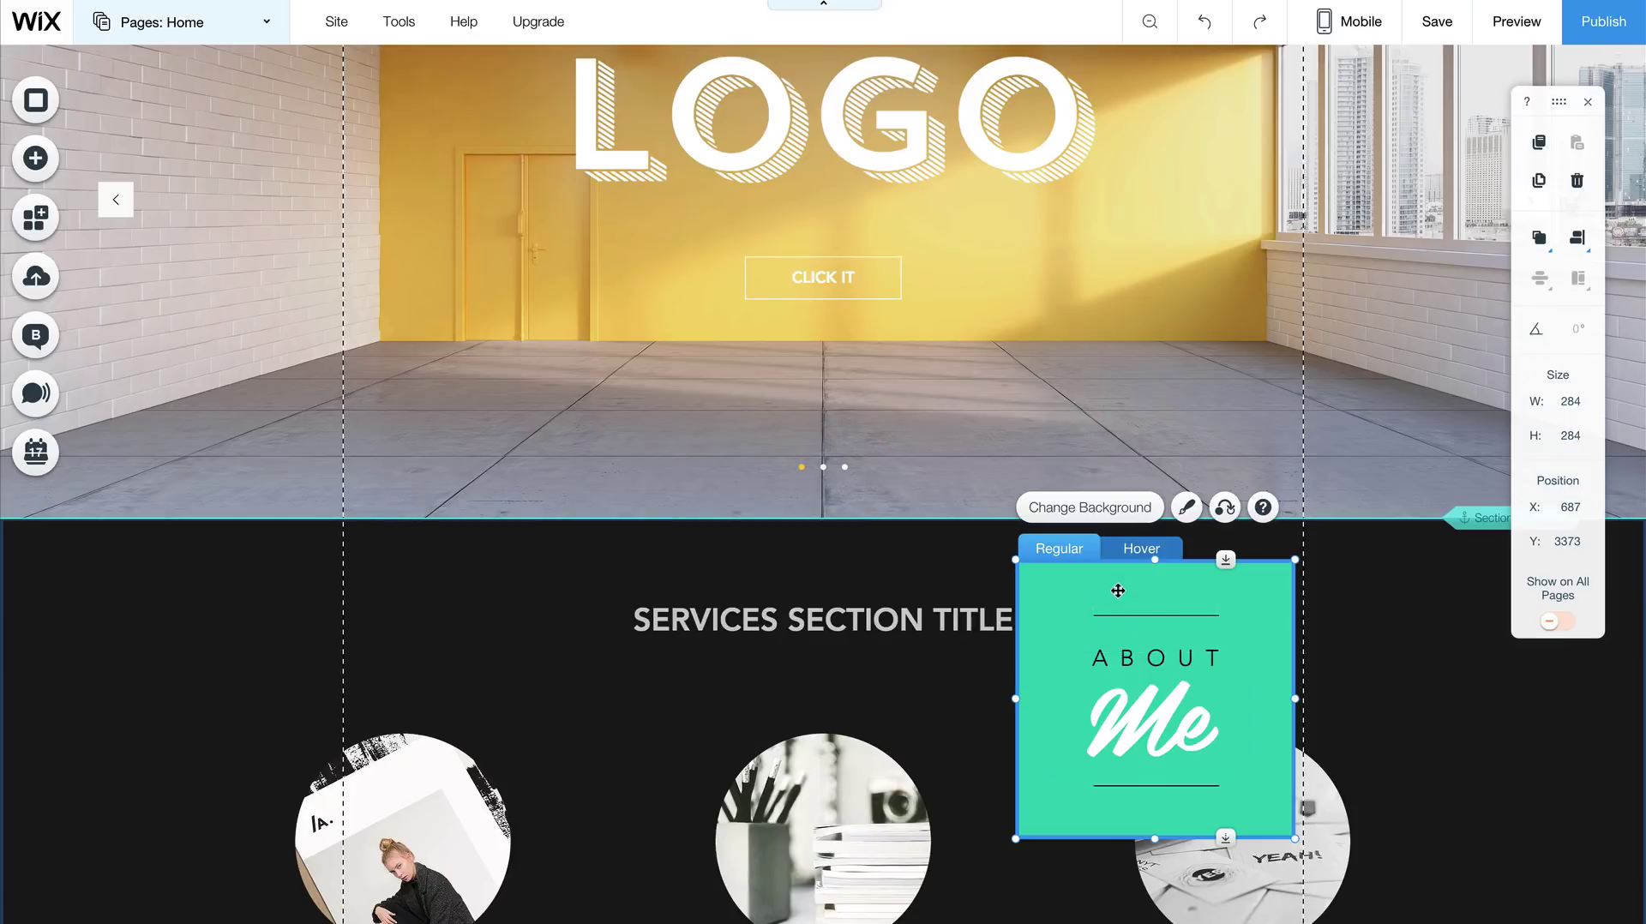
# Check the About Me box's Hover and Regular states and delete it from the page.
pyautogui.click(1132, 556)
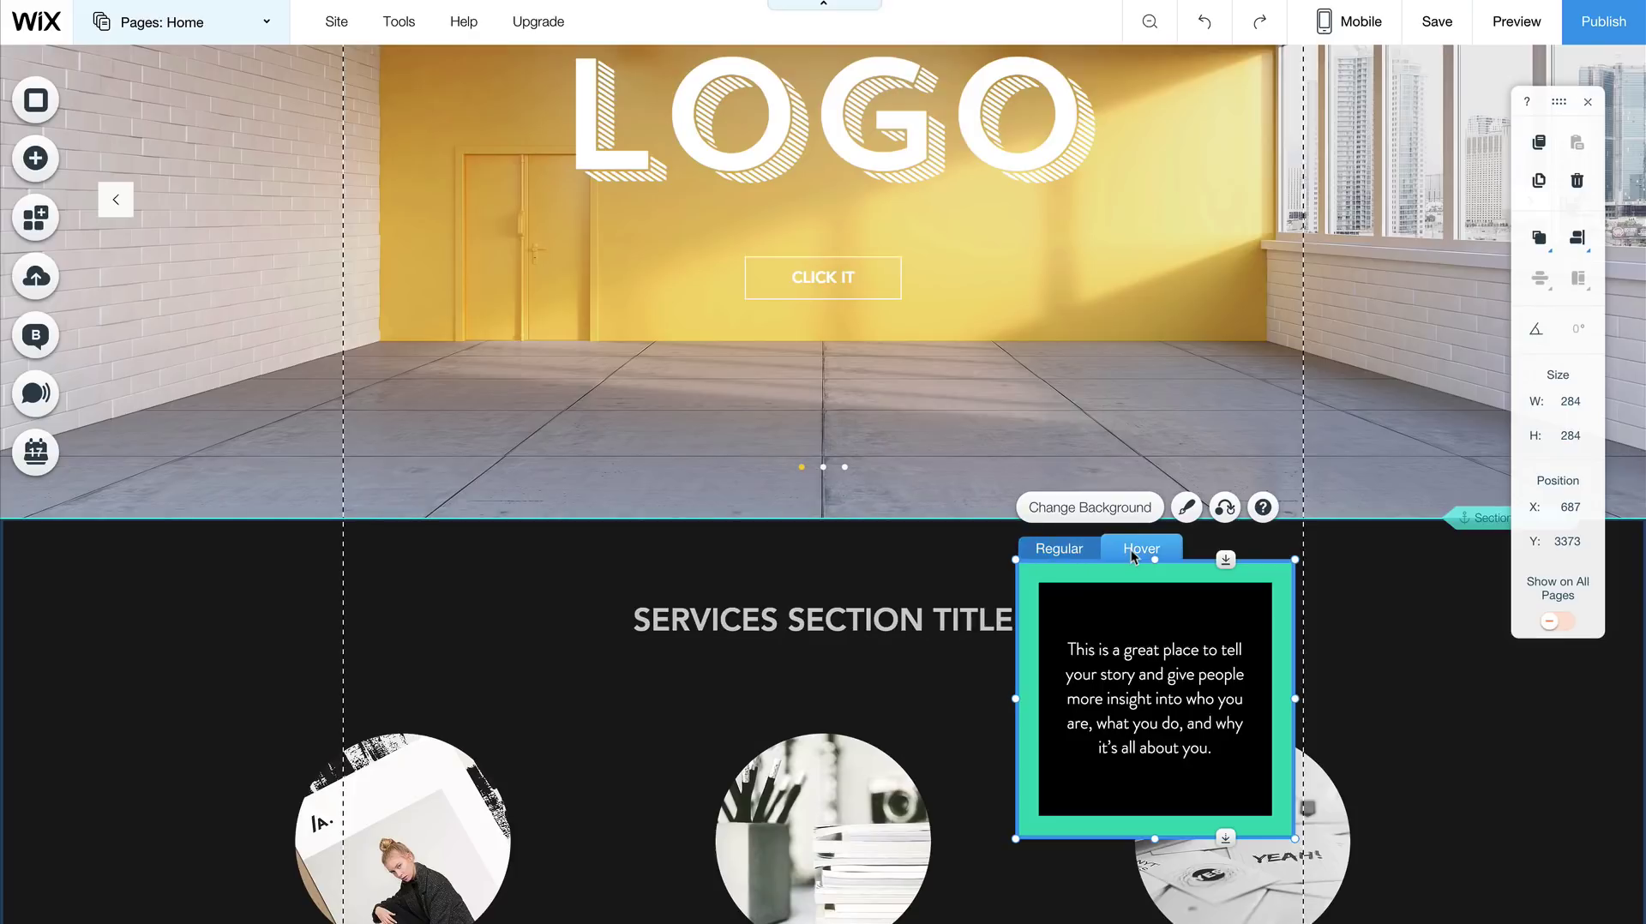
pyautogui.click(1061, 552)
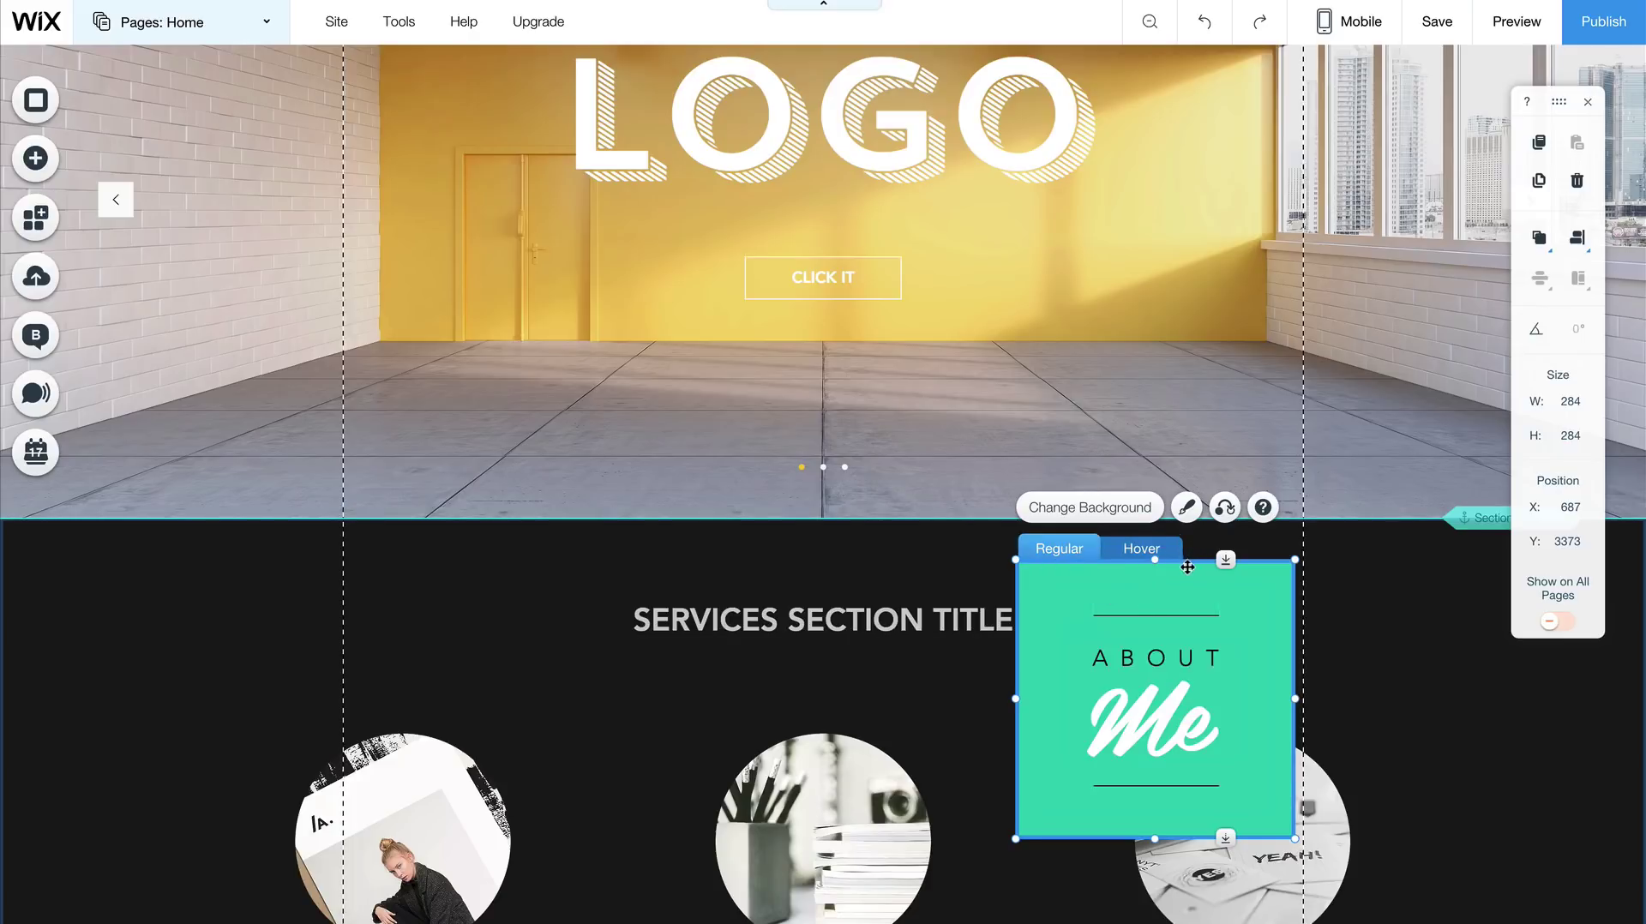
pyautogui.moveTo(1195, 552); pyautogui.dragTo(1053, 592)
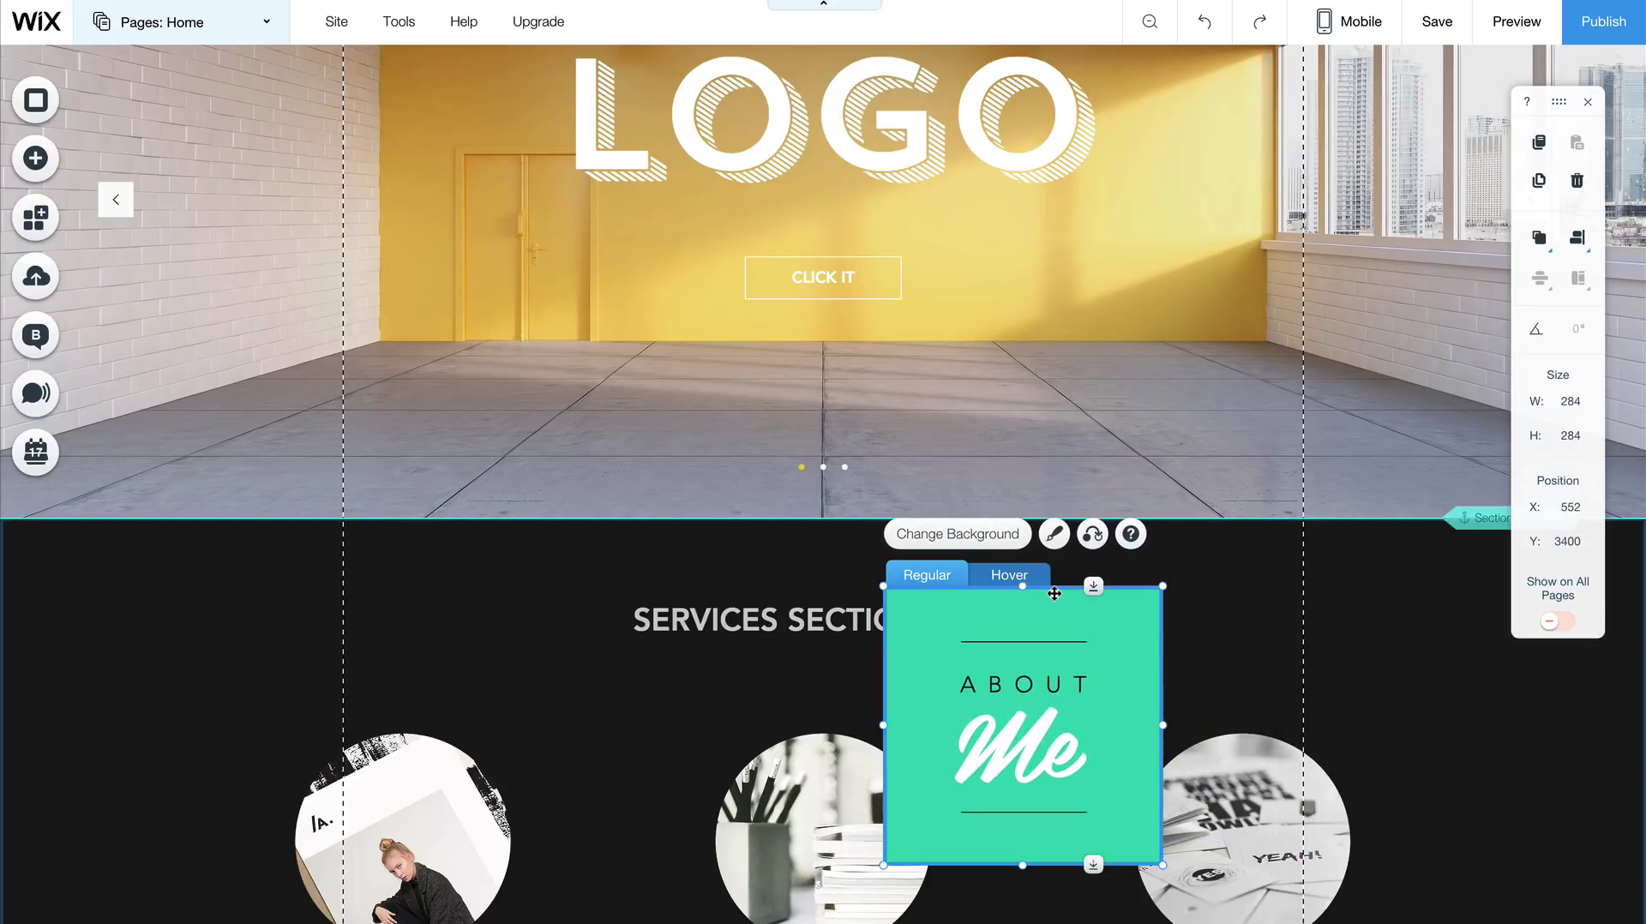
pyautogui.press('Delete')
# Look through the shape designs and add the Bon Appétit parallax strip above the Logo slideshow.
pyautogui.scroll(3, 999, 377)
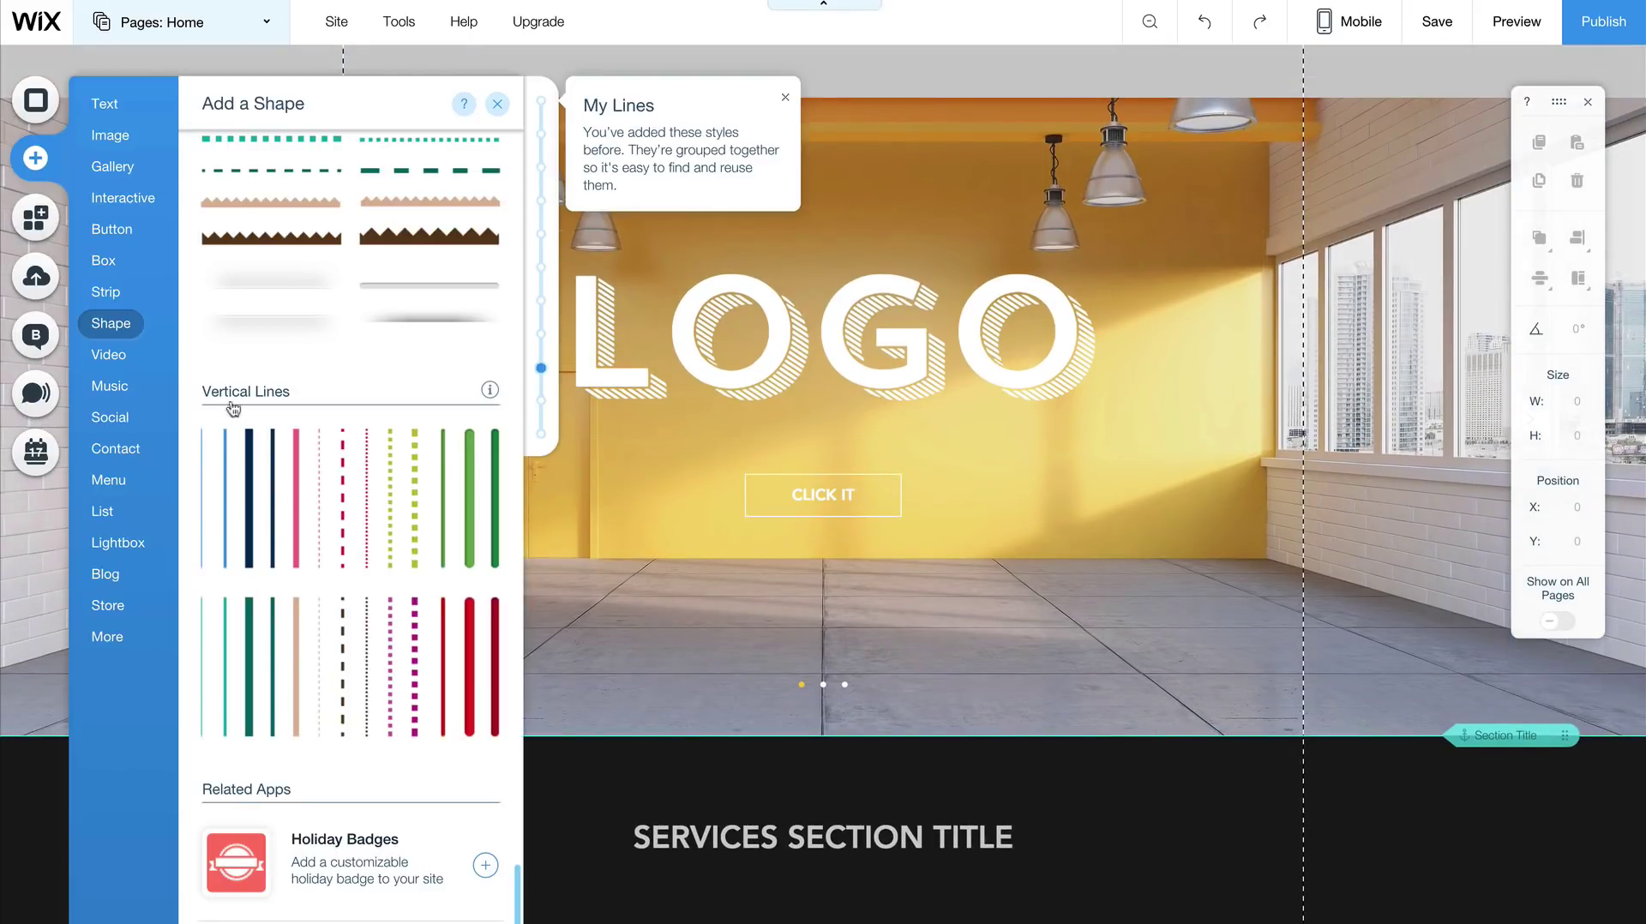
pyautogui.scroll(3, 275, 341)
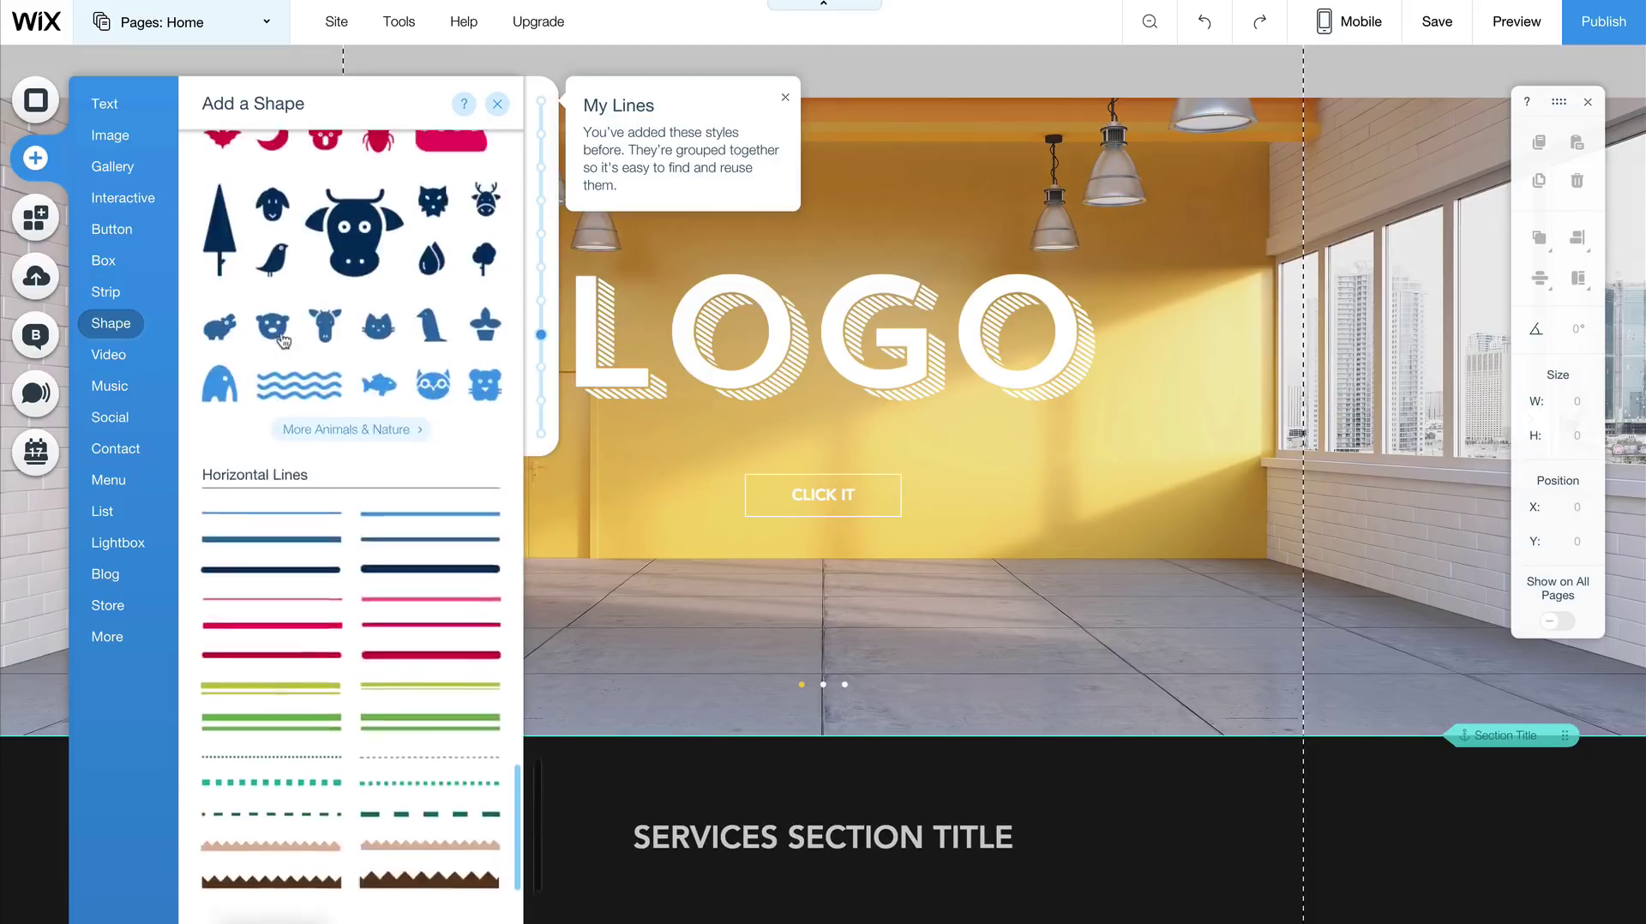
pyautogui.scroll(5, 283, 341)
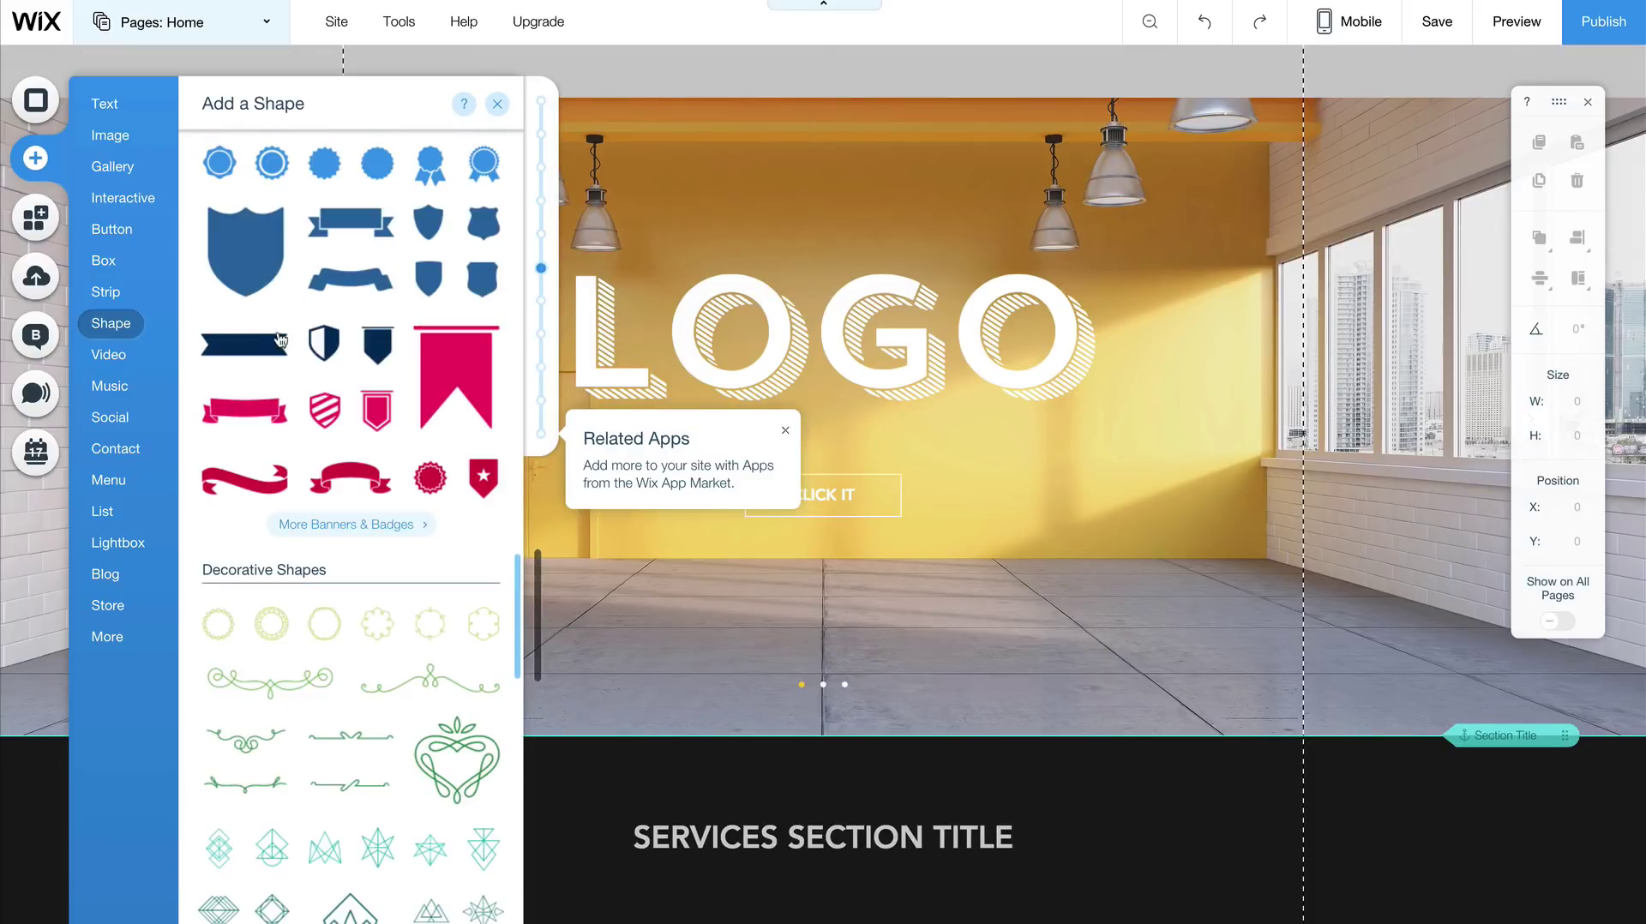
pyautogui.click(105, 292)
pyautogui.scroll(6, 351, 360)
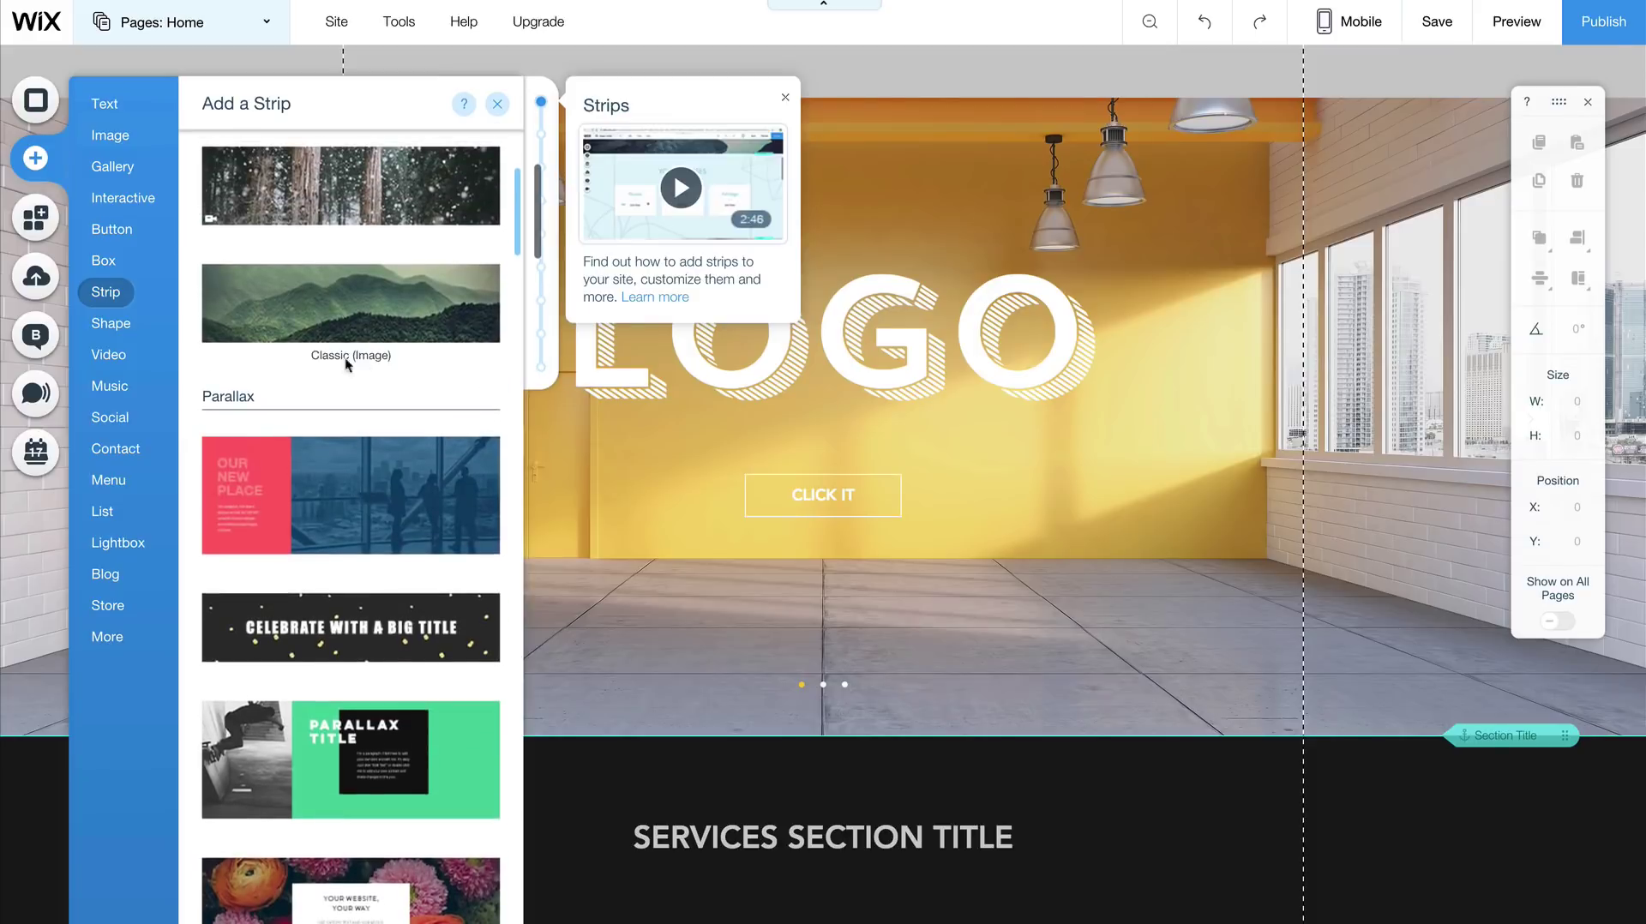
pyautogui.scroll(-5, 356, 561)
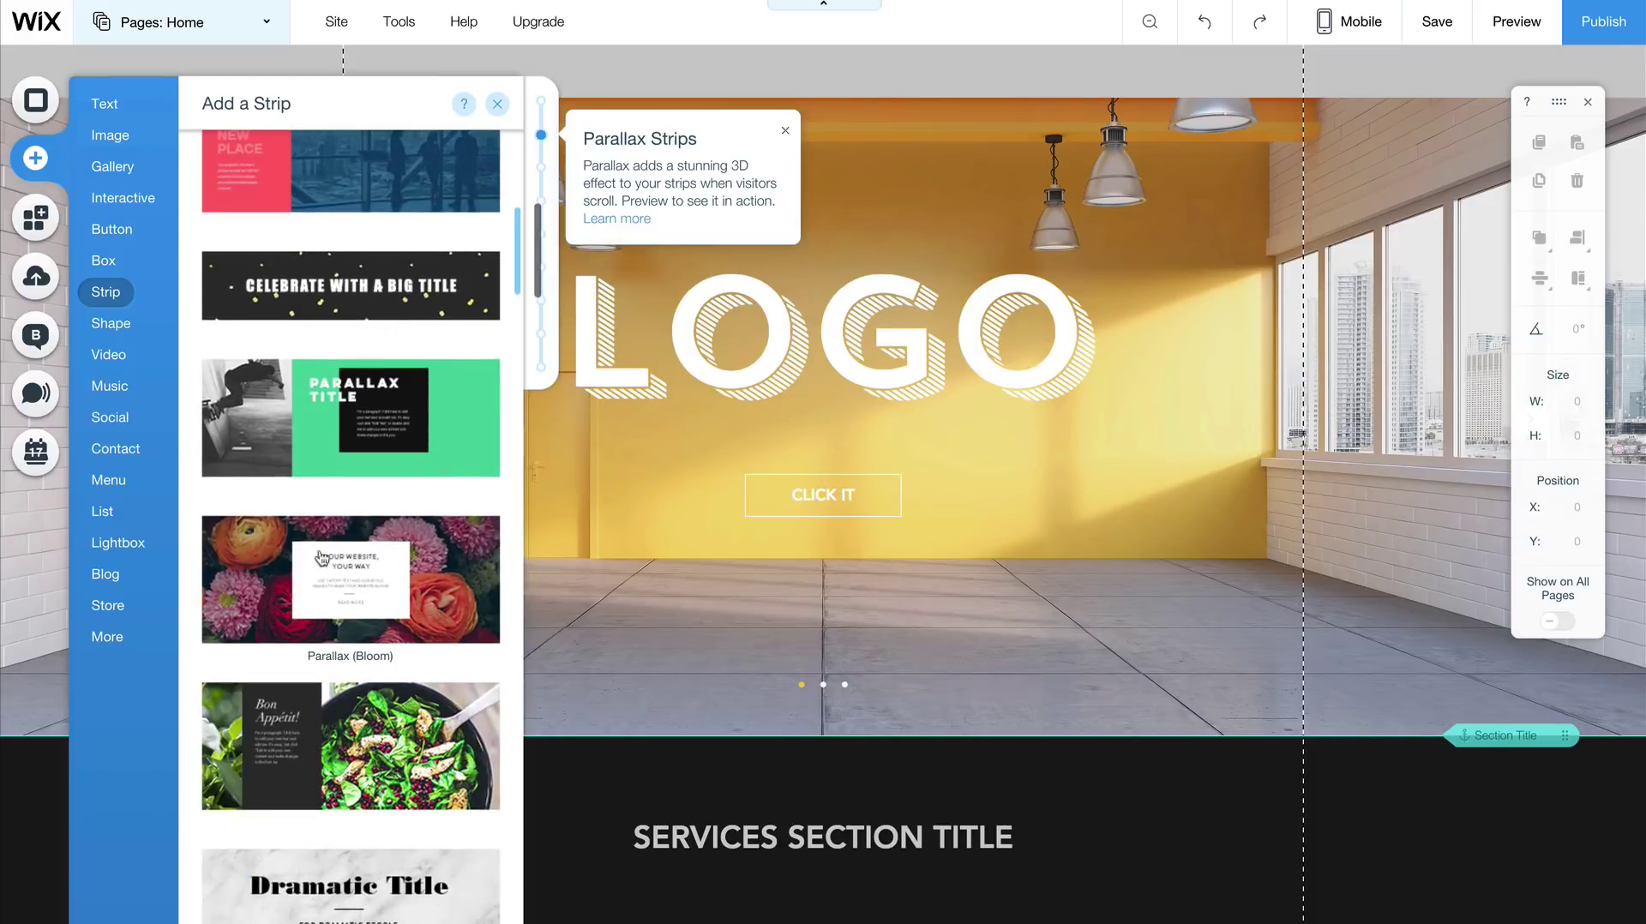
pyautogui.moveTo(326, 616); pyautogui.dragTo(767, 393)
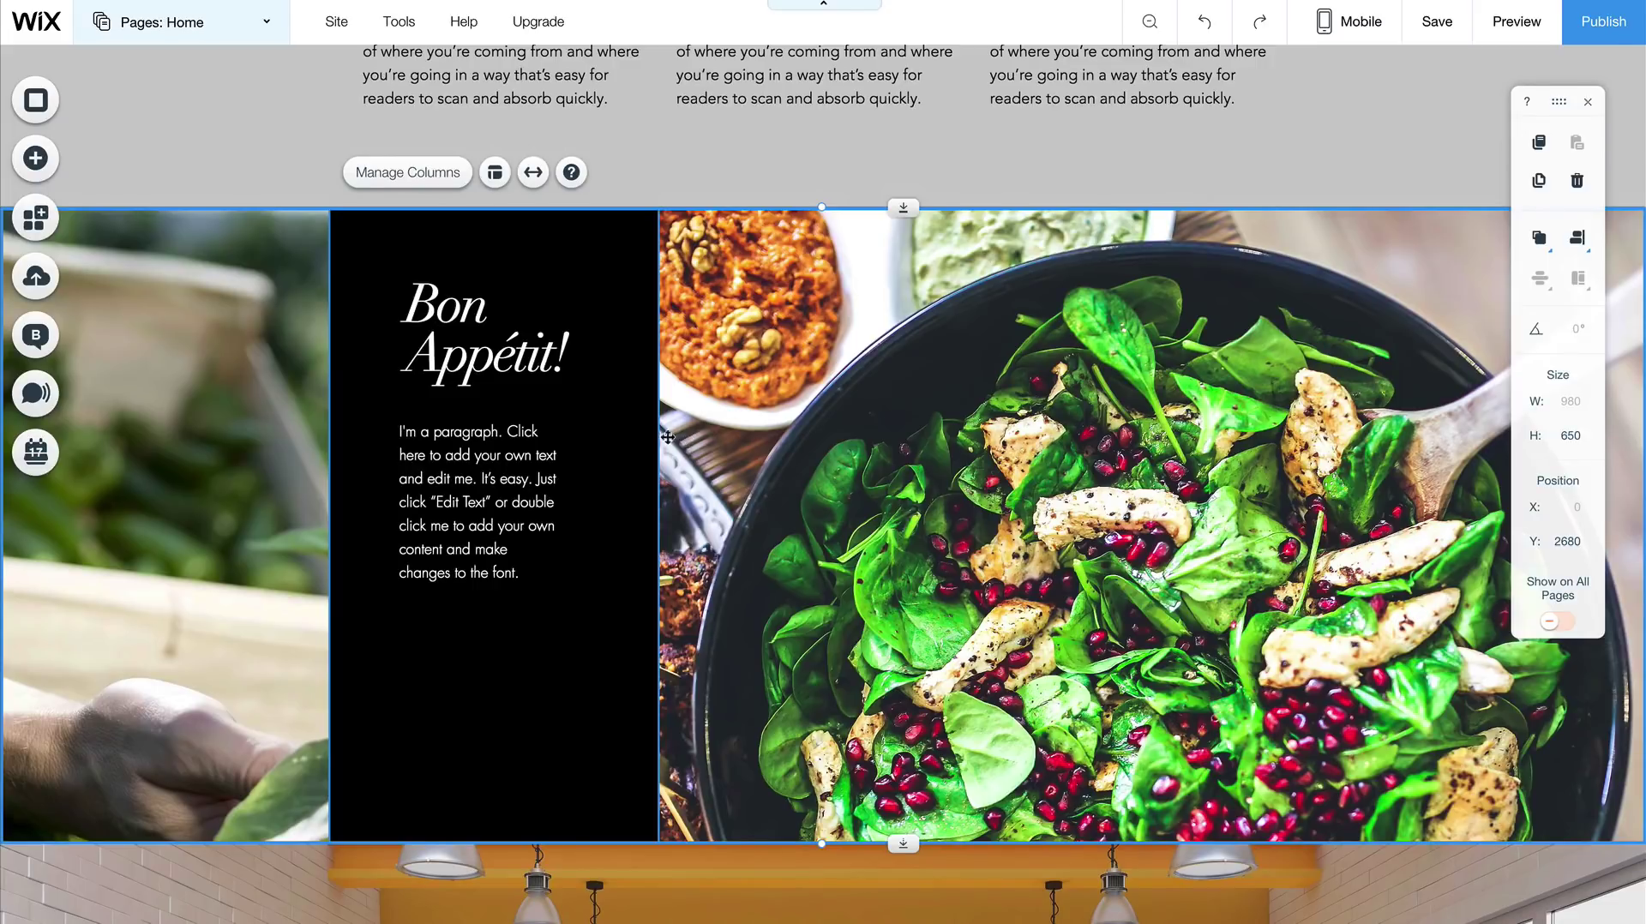
pyautogui.scroll(-1, 860, 562)
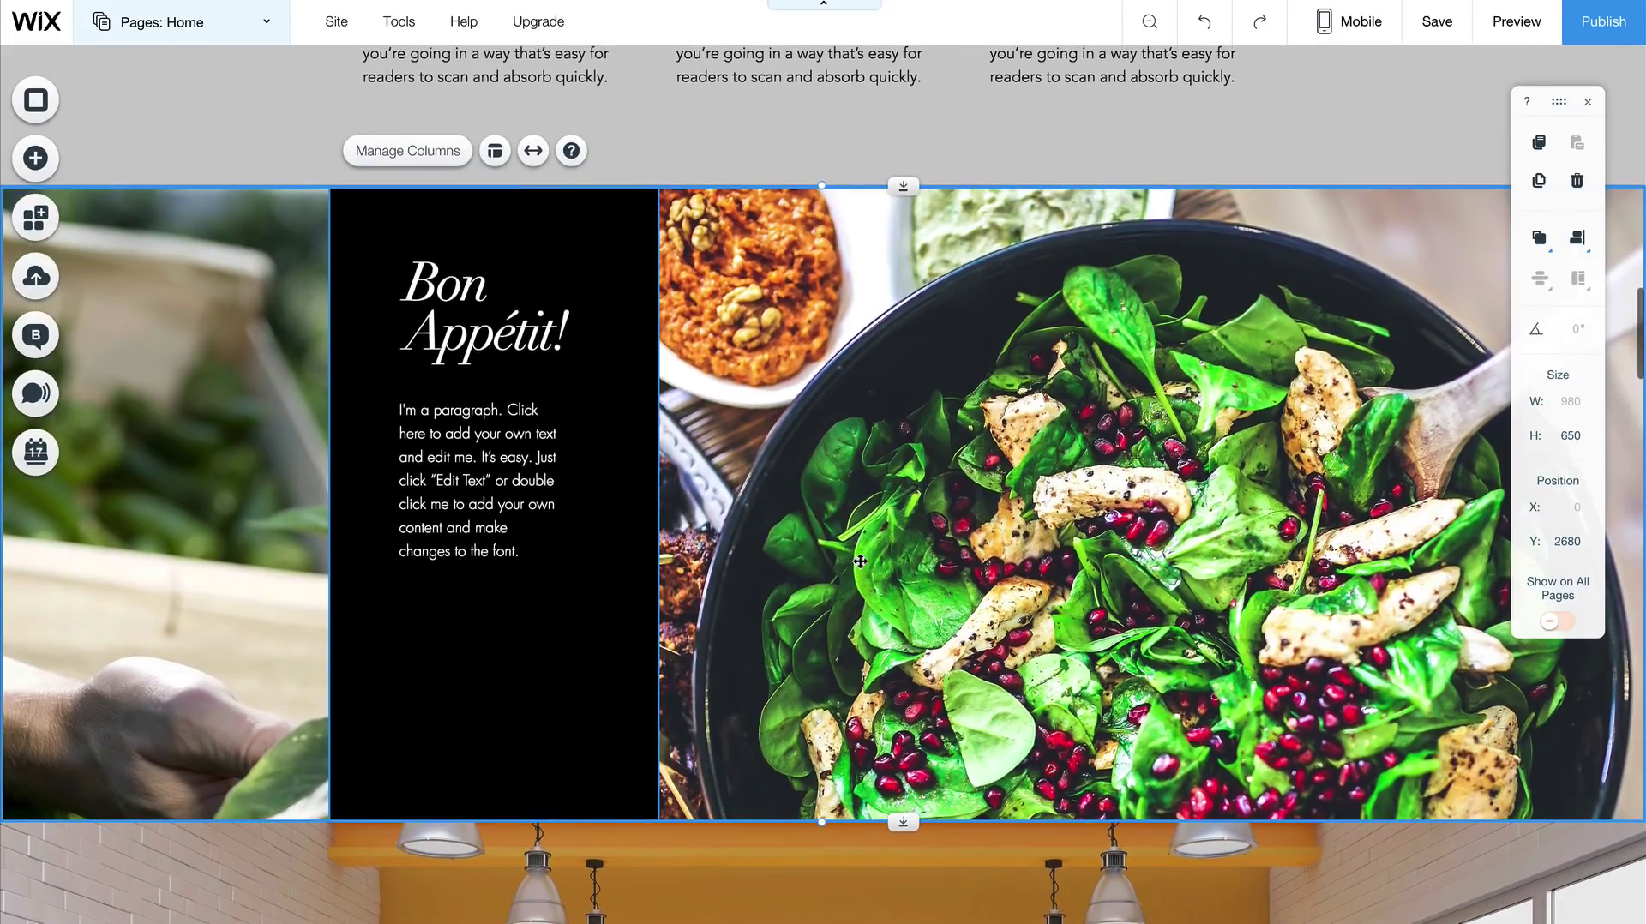
# Open column management for the Bon Appétit strip's salad column and examine each of the three columns in turn.
pyautogui.click(768, 400)
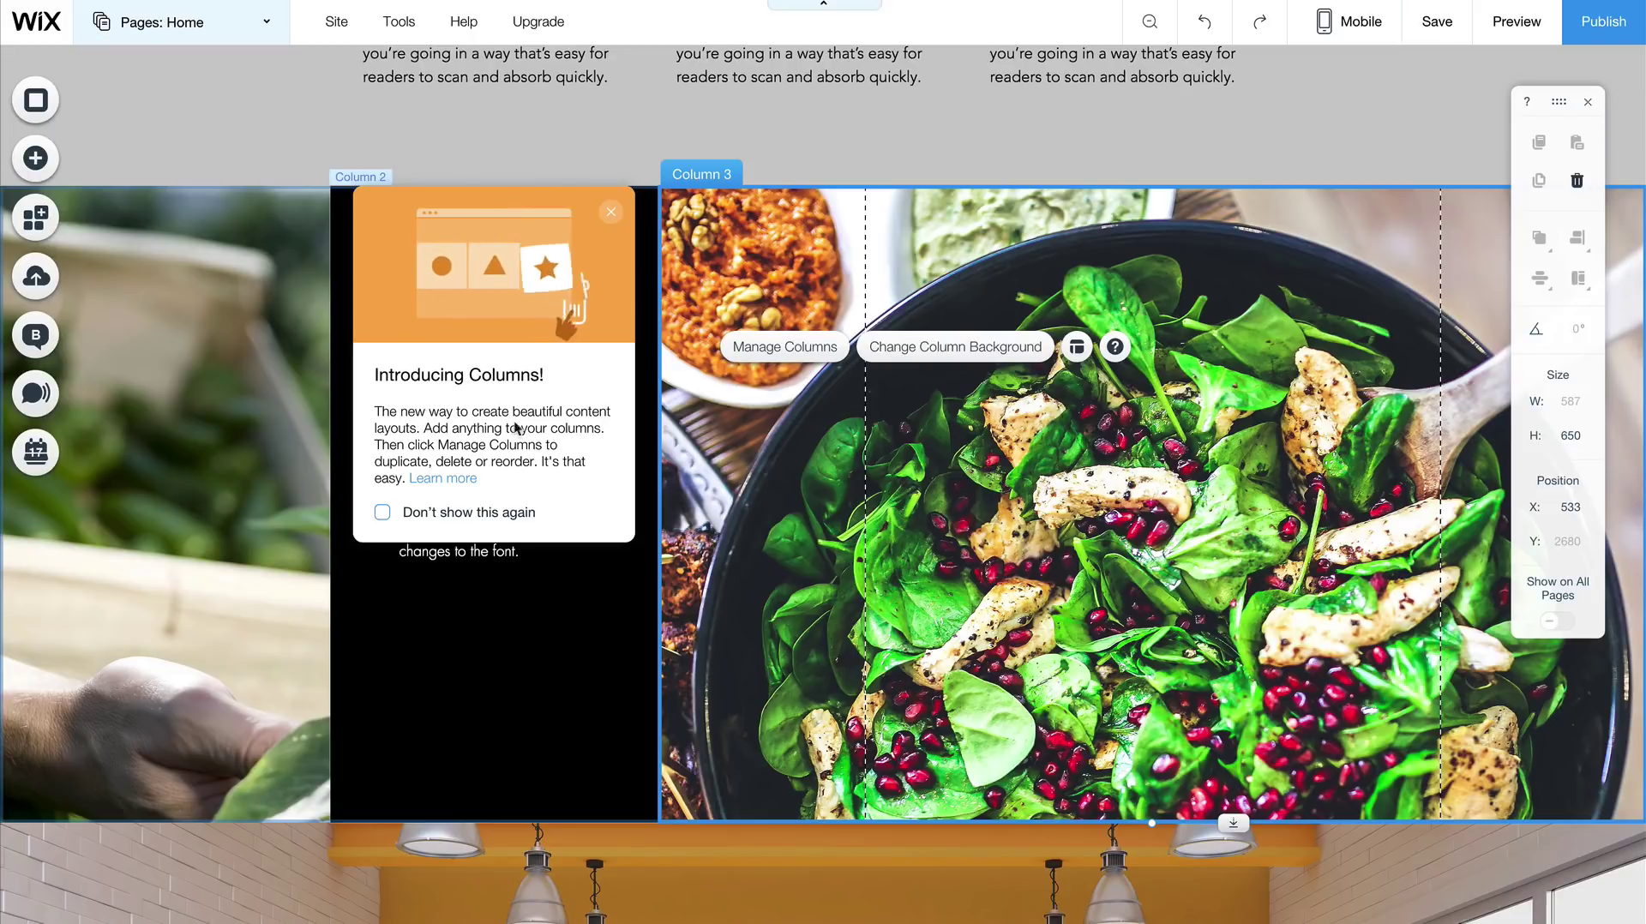
pyautogui.click(777, 355)
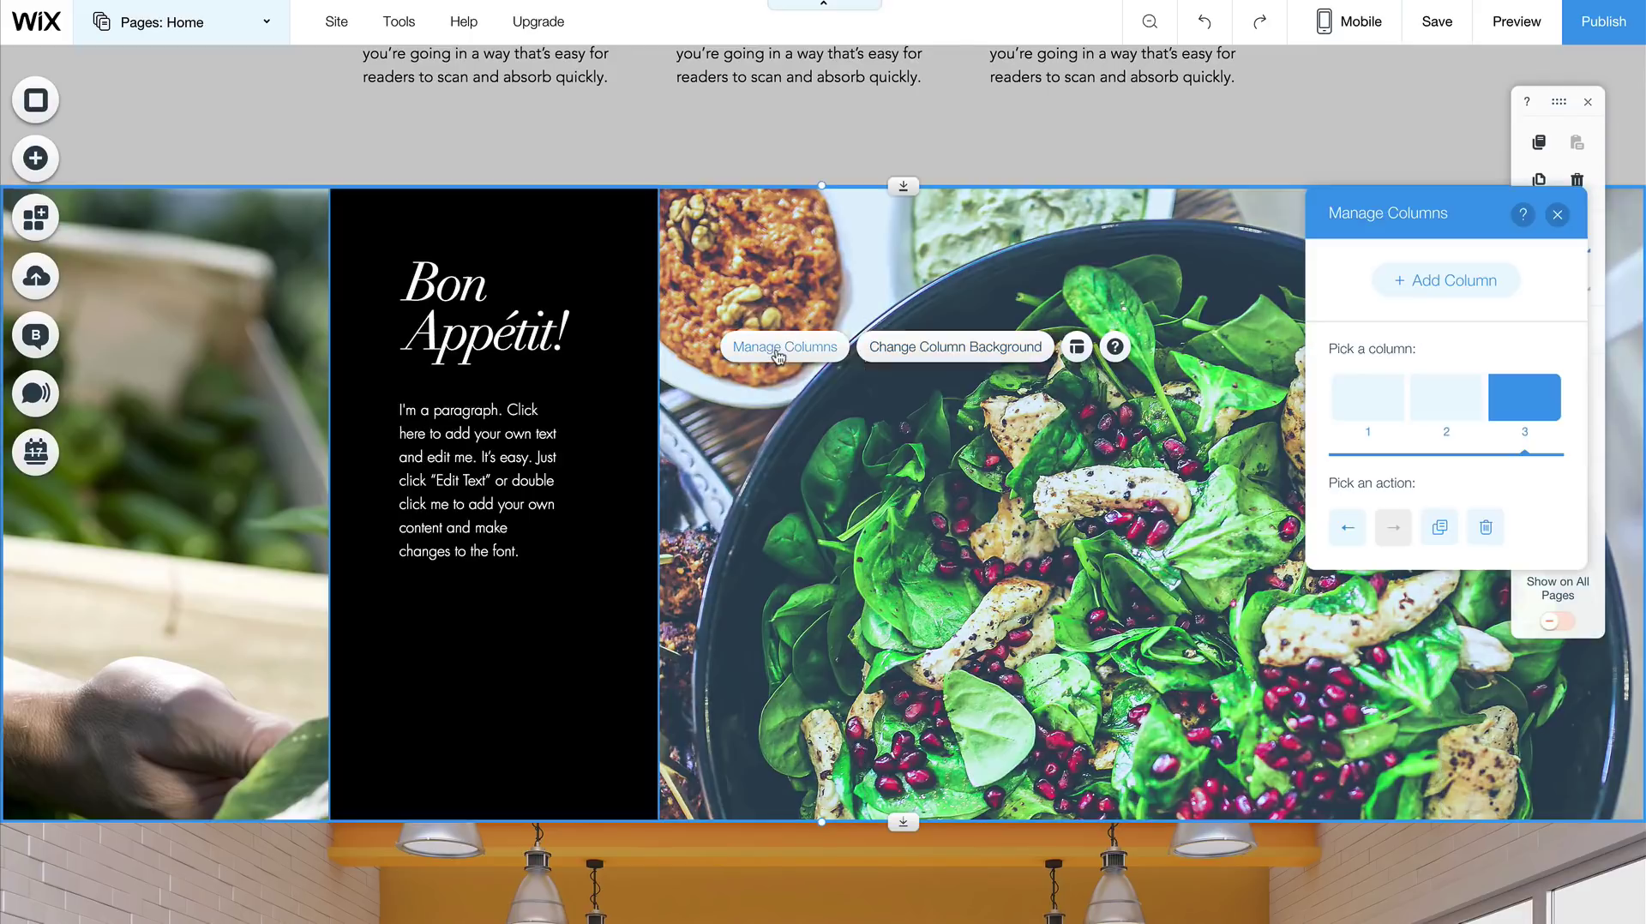
pyautogui.click(1377, 402)
pyautogui.click(1455, 398)
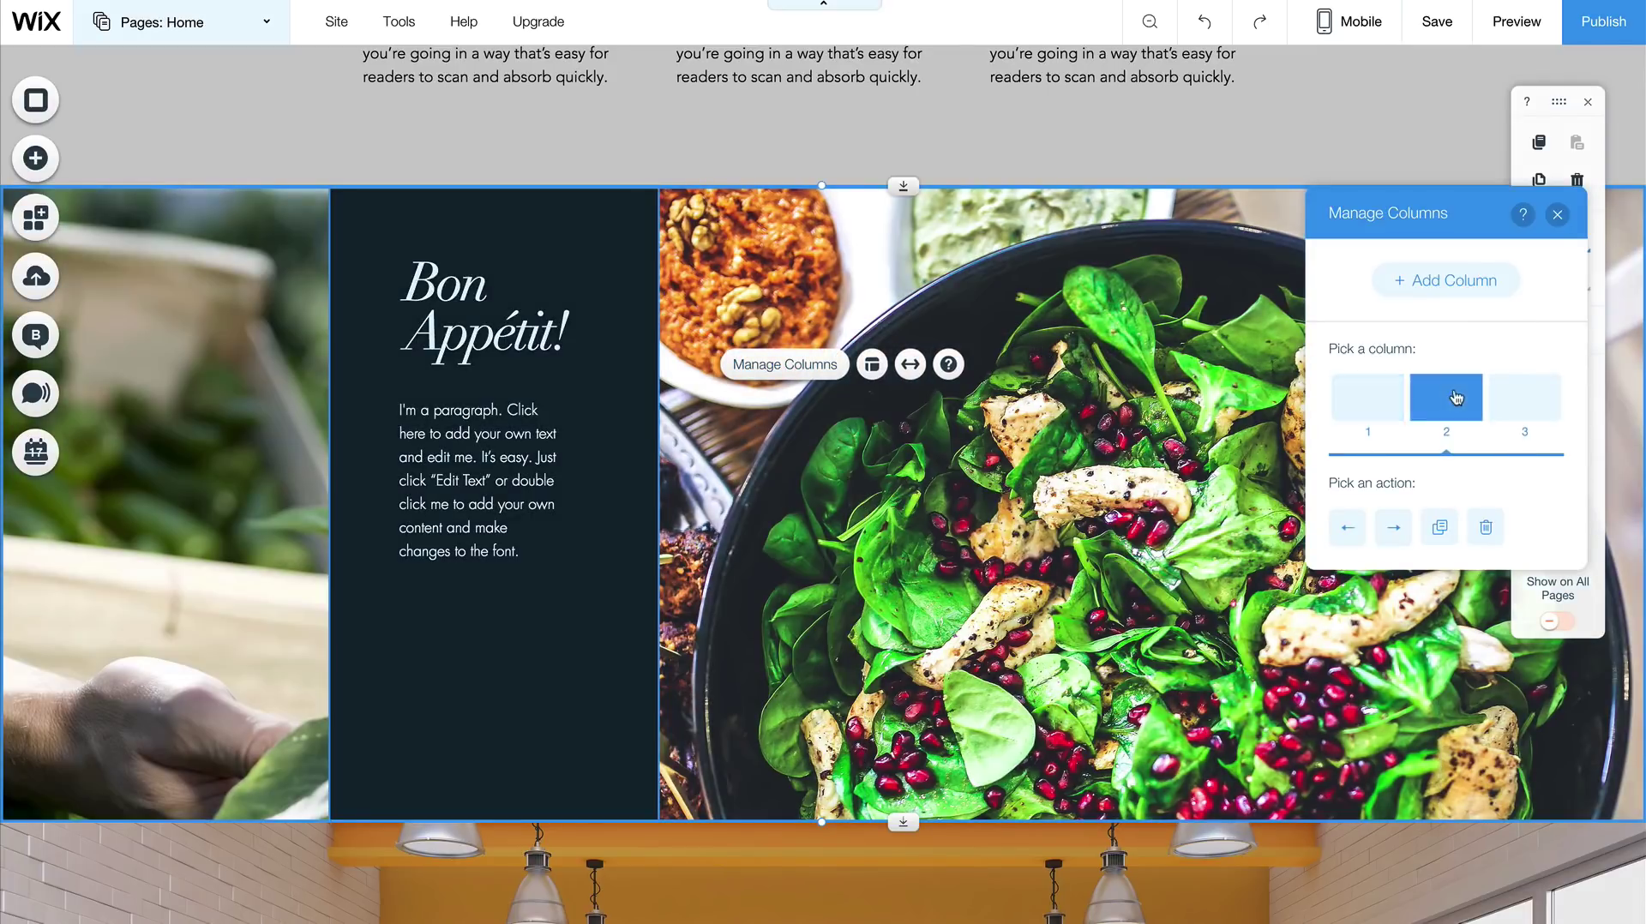
pyautogui.click(1526, 400)
pyautogui.click(1370, 401)
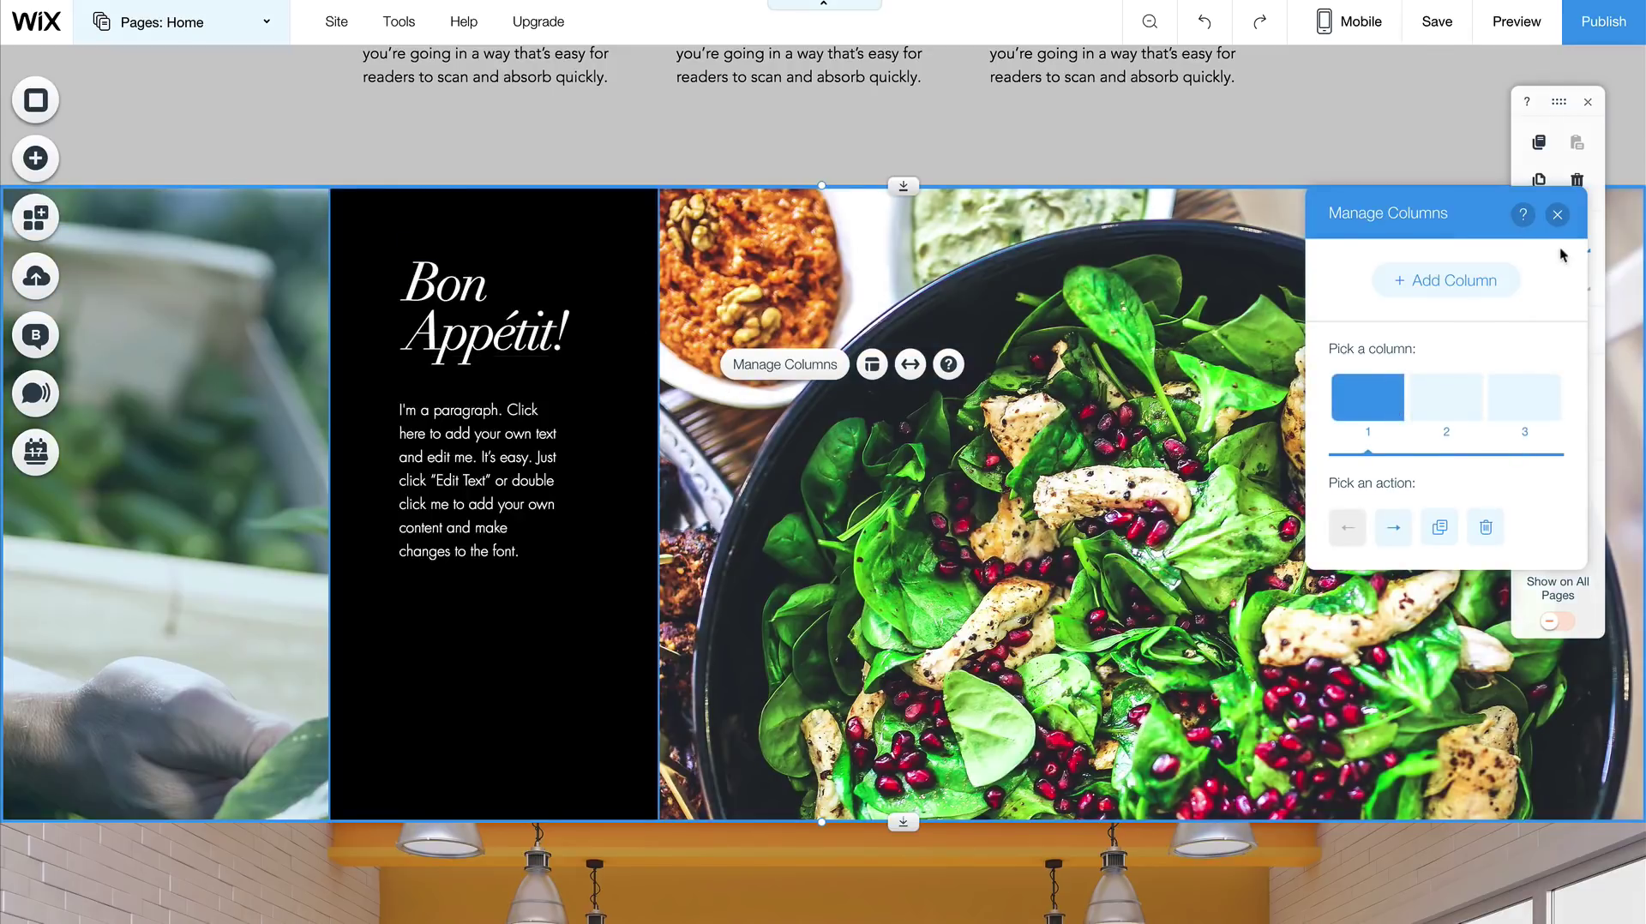
# Add a fourth column to the strip showing a copy of the salad photo and dismiss the columns introduction tip.
pyautogui.click(1447, 281)
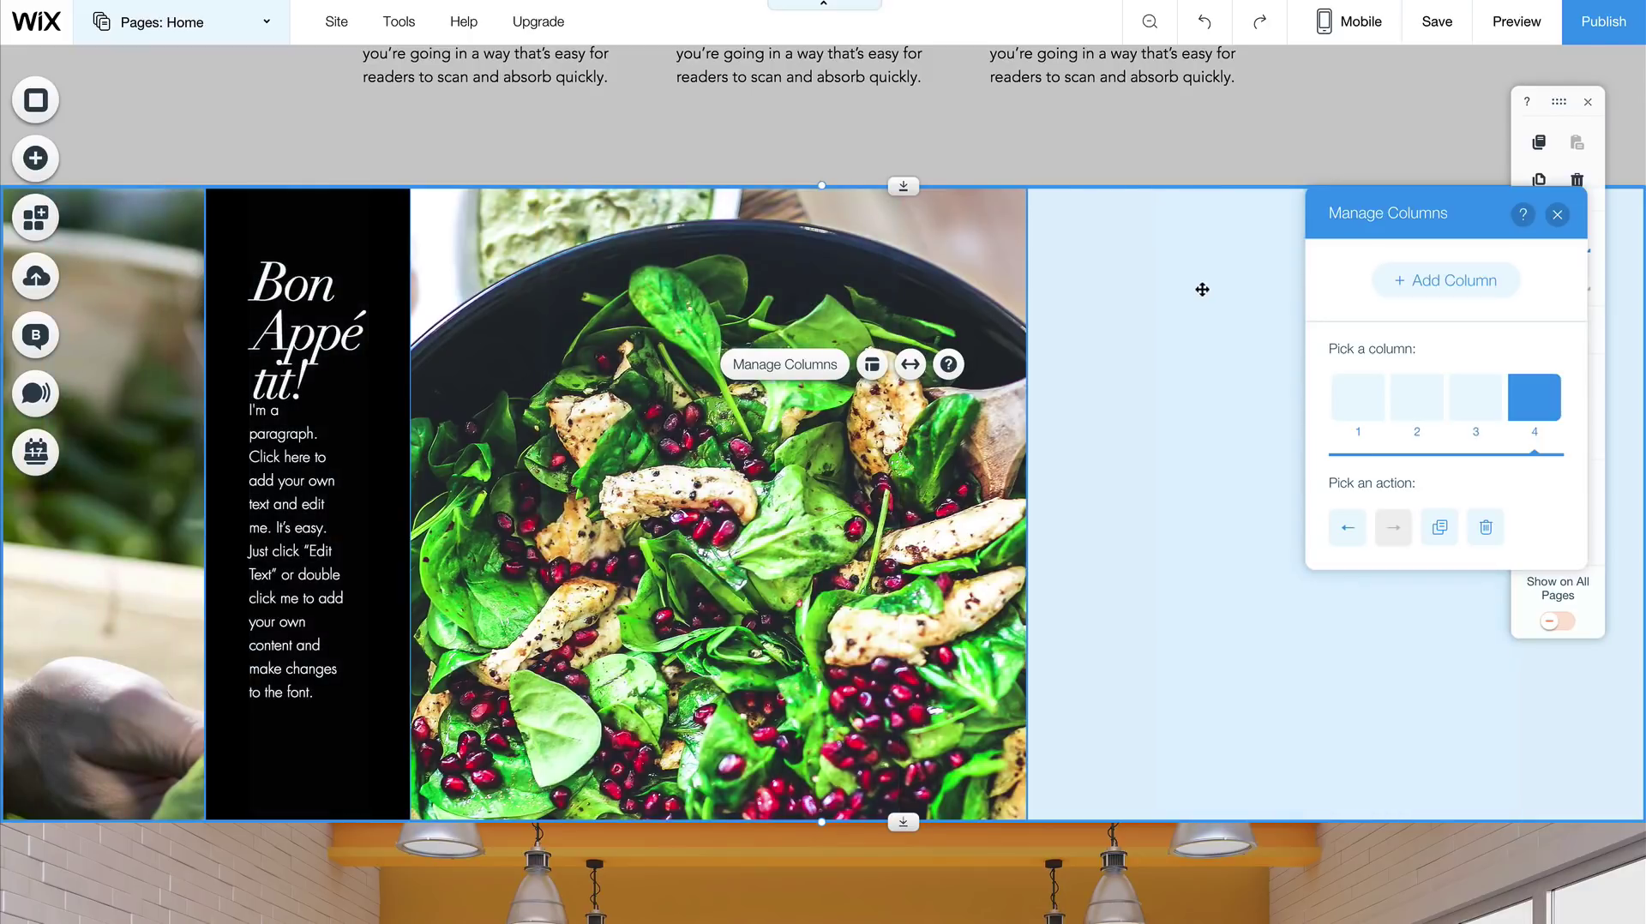
pyautogui.click(1202, 290)
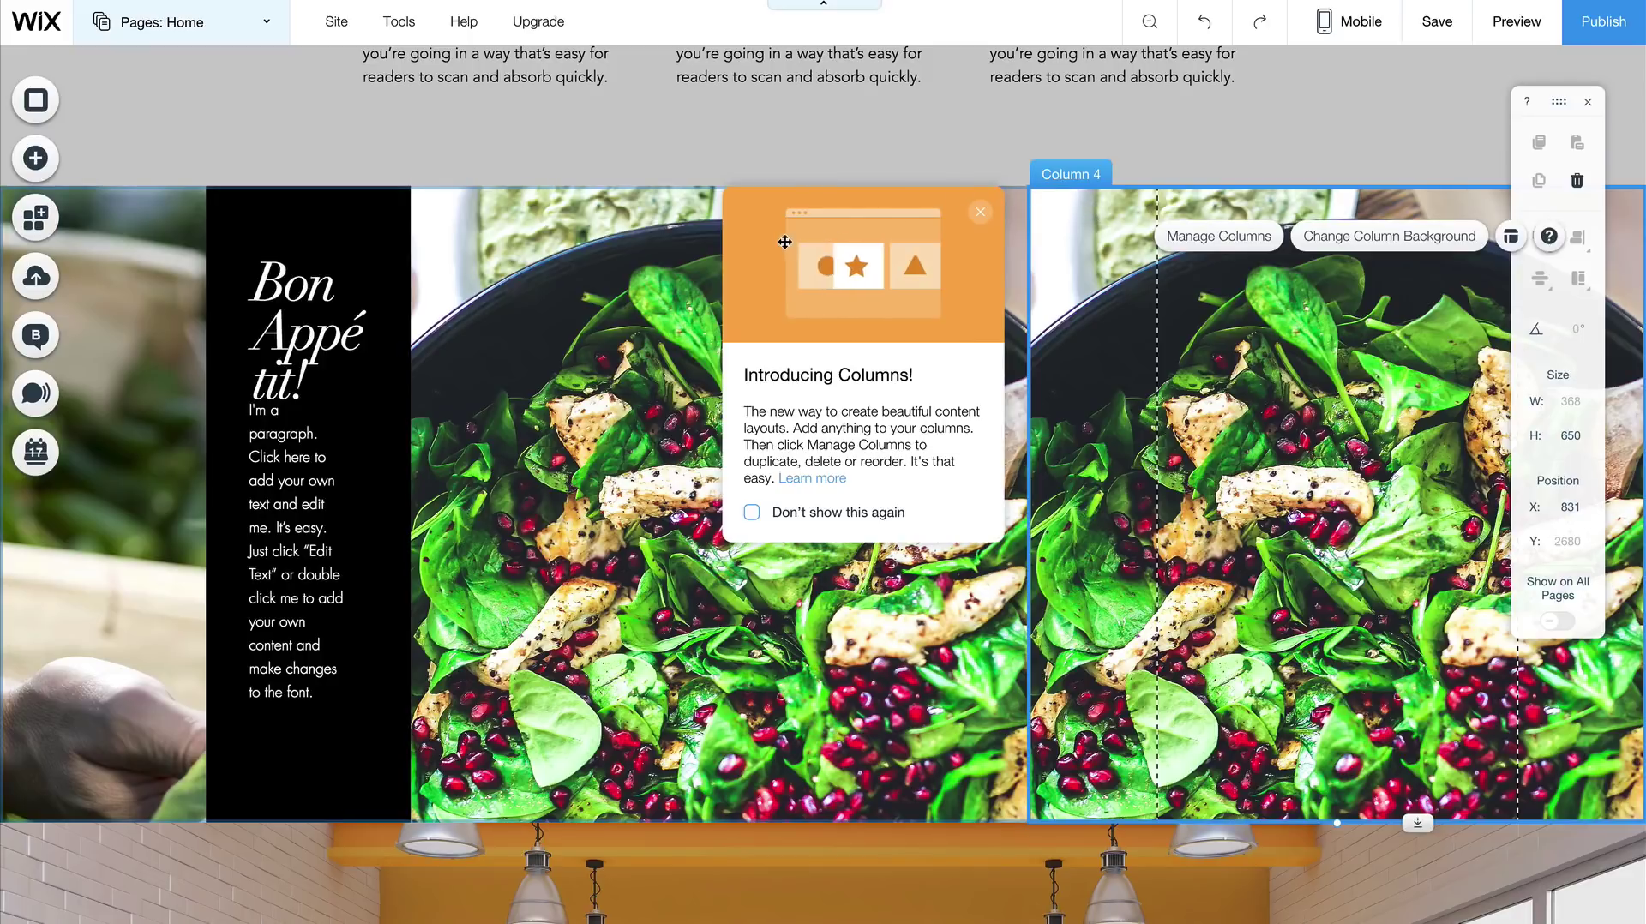
pyautogui.click(523, 230)
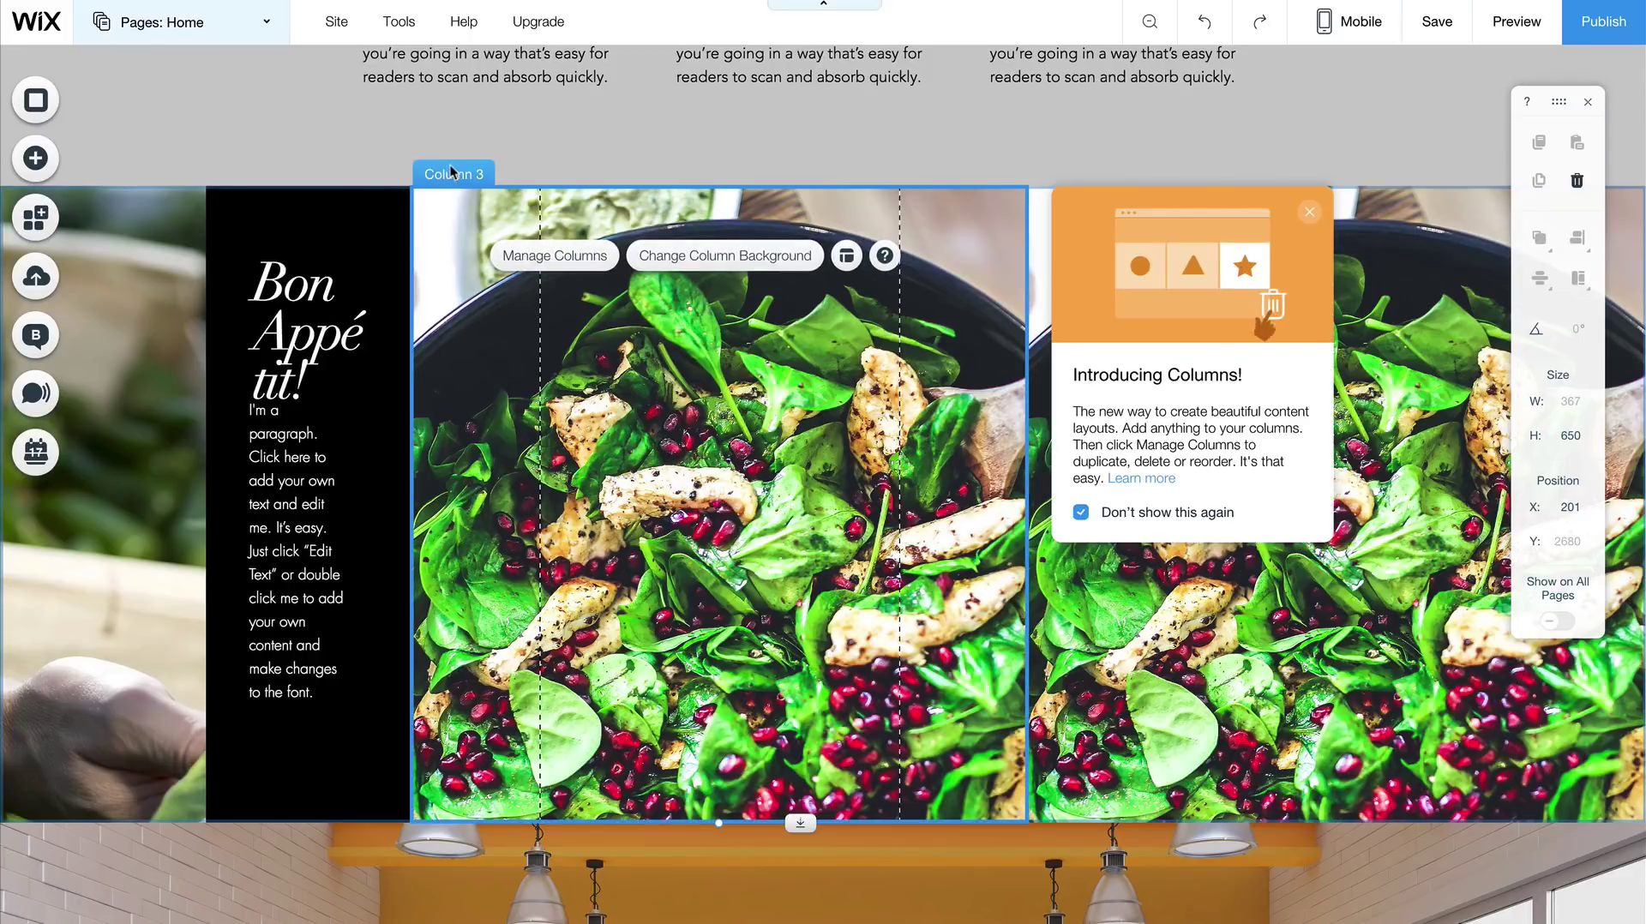
pyautogui.click(1309, 212)
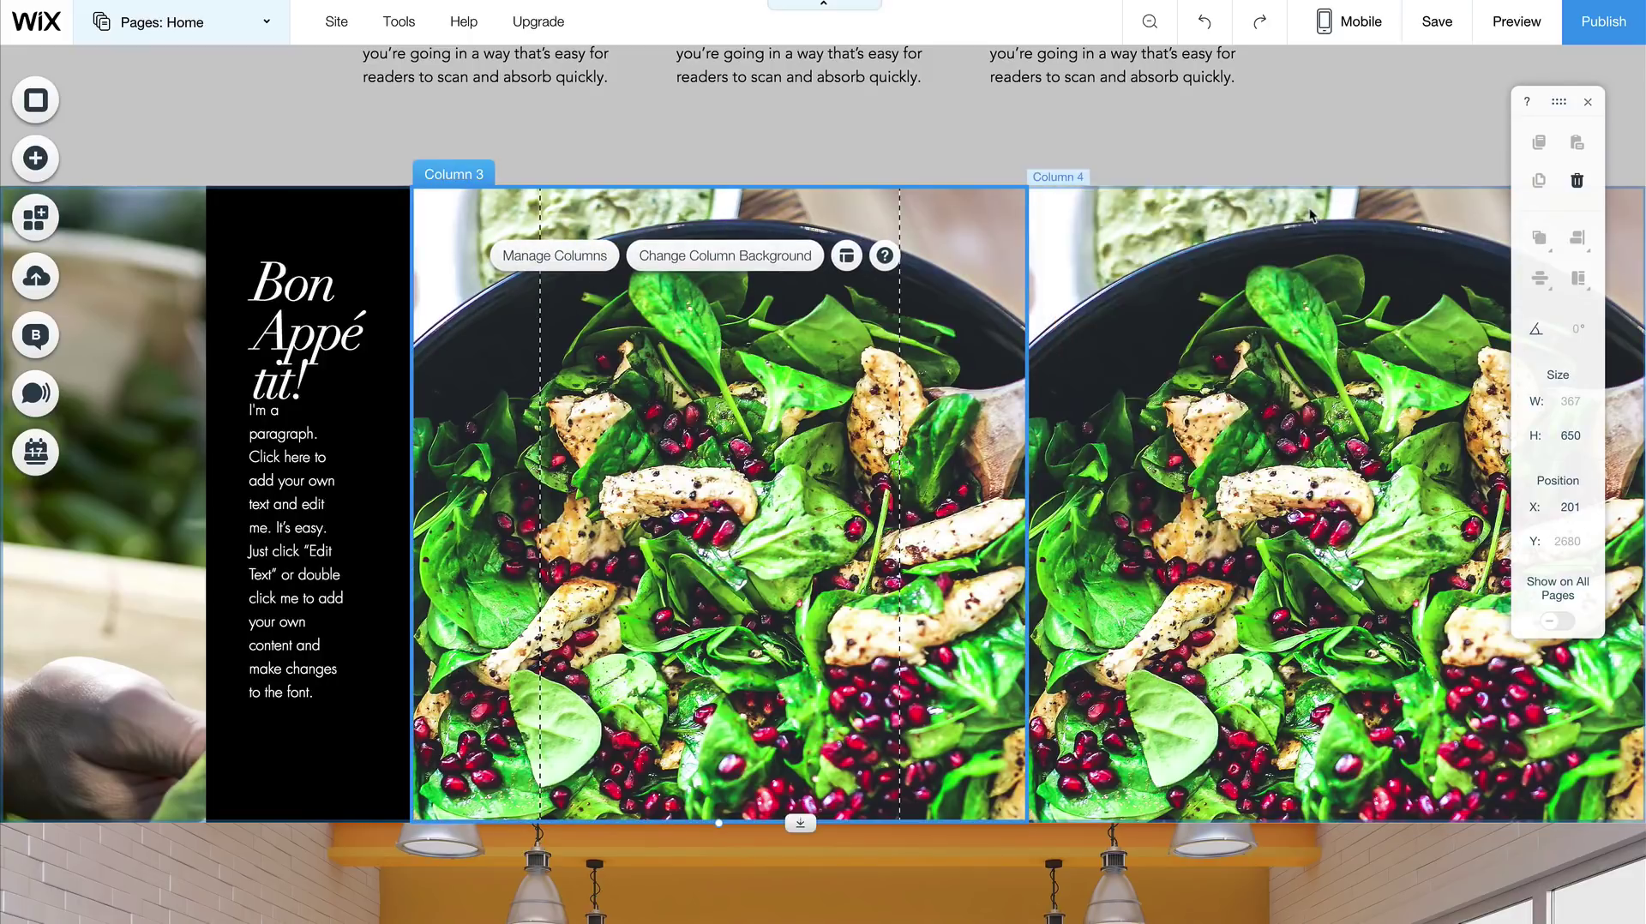
# Move the strip's third column one place to the right and delete it.
pyautogui.click(586, 255)
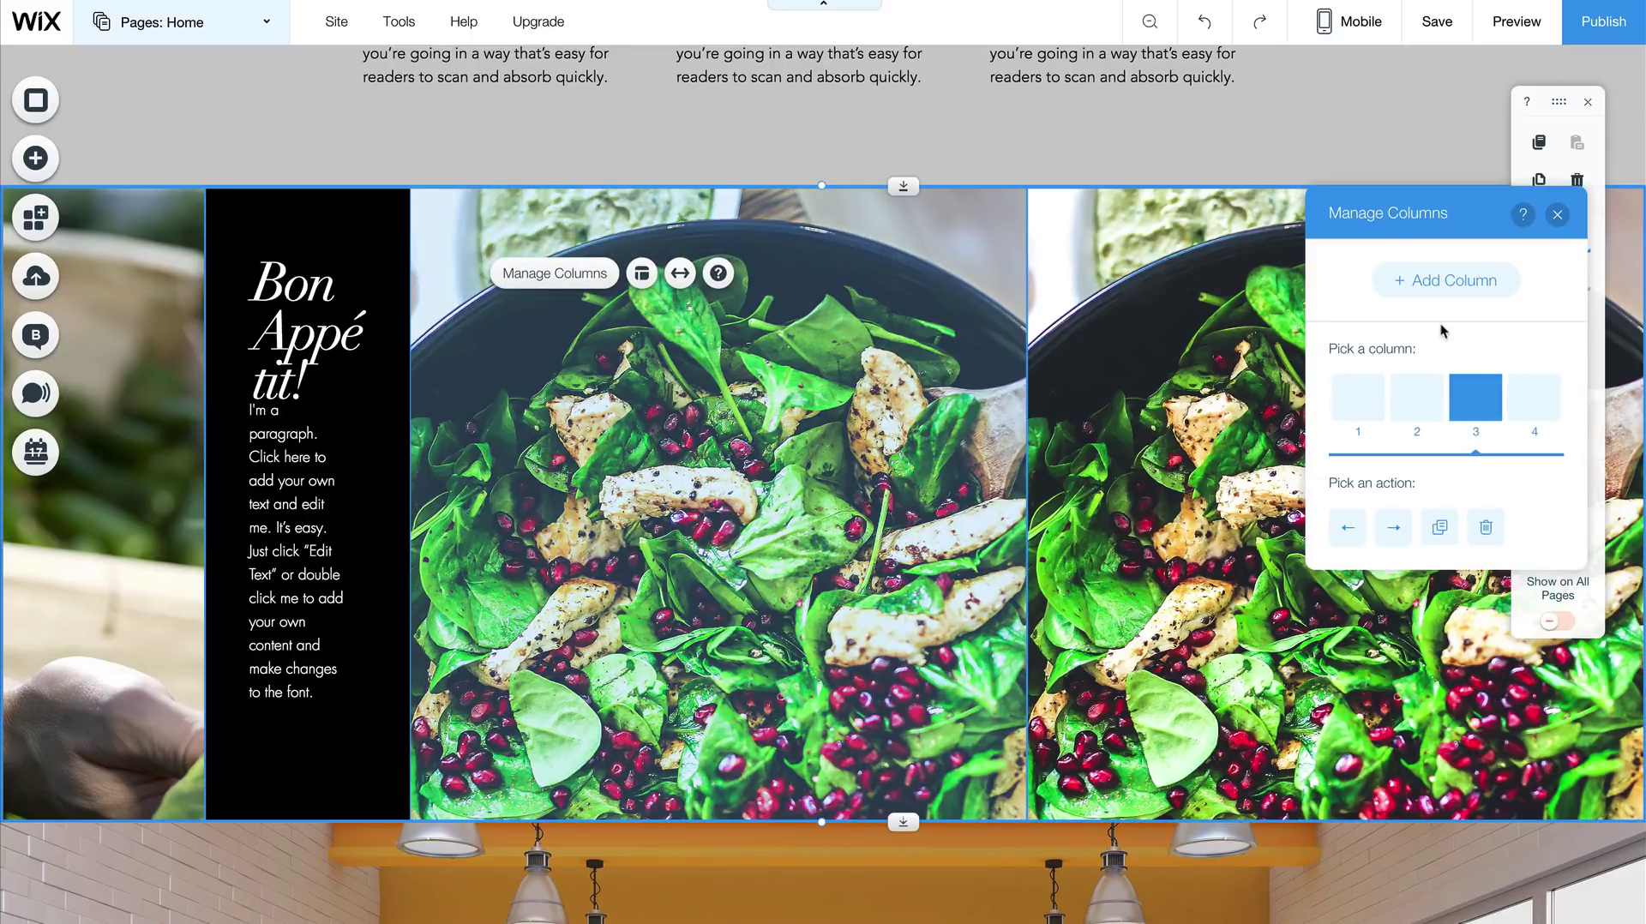
pyautogui.click(1403, 532)
pyautogui.click(1488, 531)
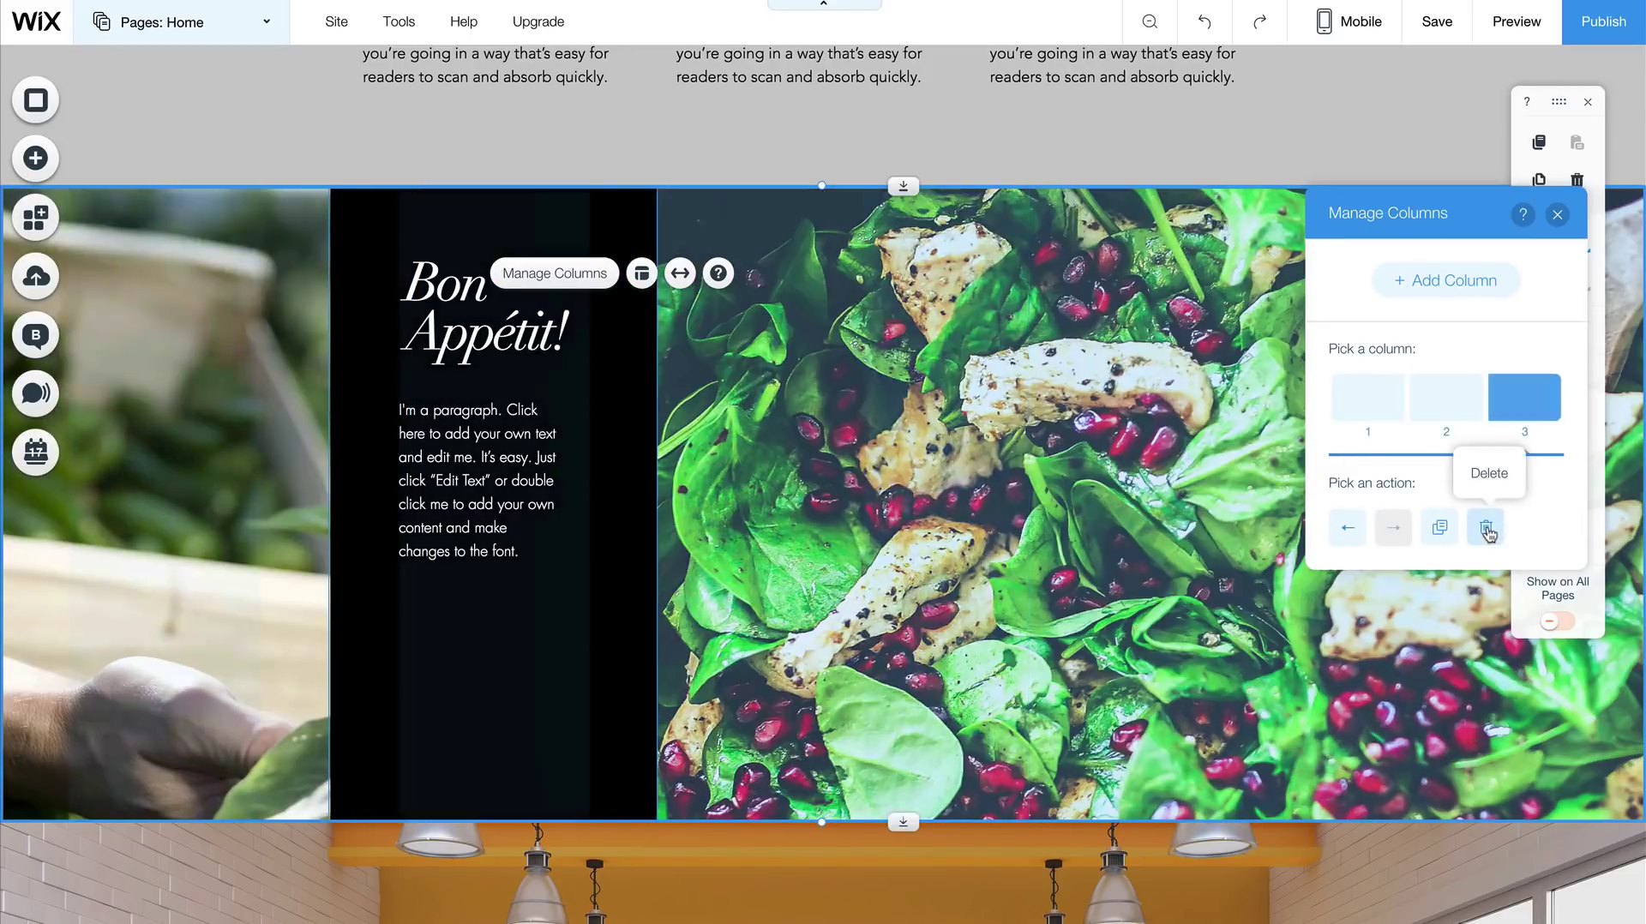